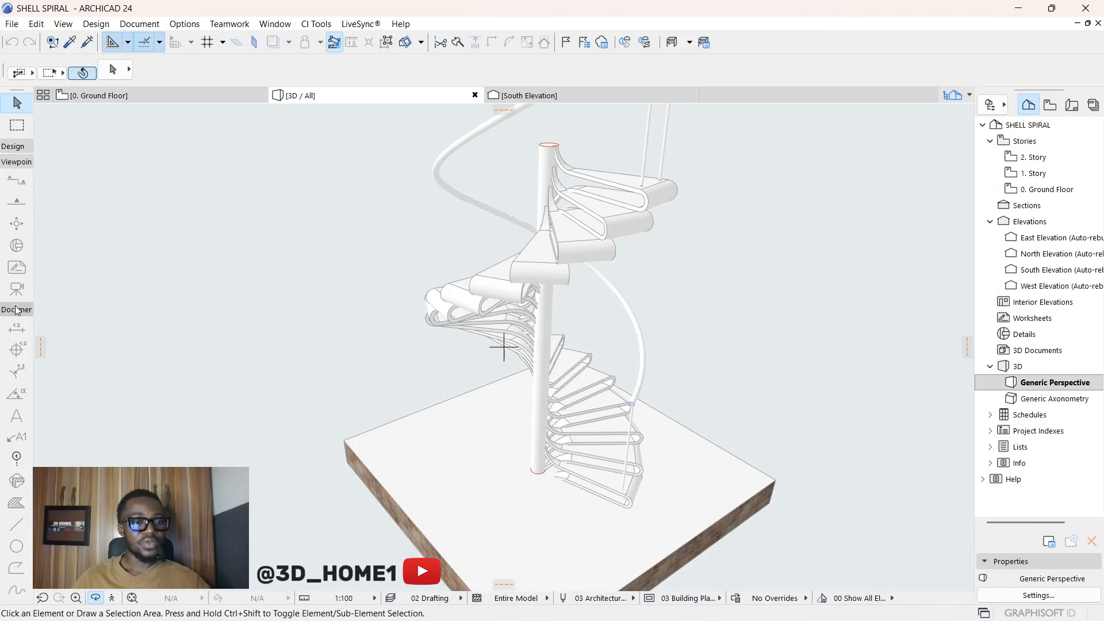
Step: Draw a circle with a radius of 1000 beside the existing spiral stair on the Ground Floor plan
left_click(106, 96)
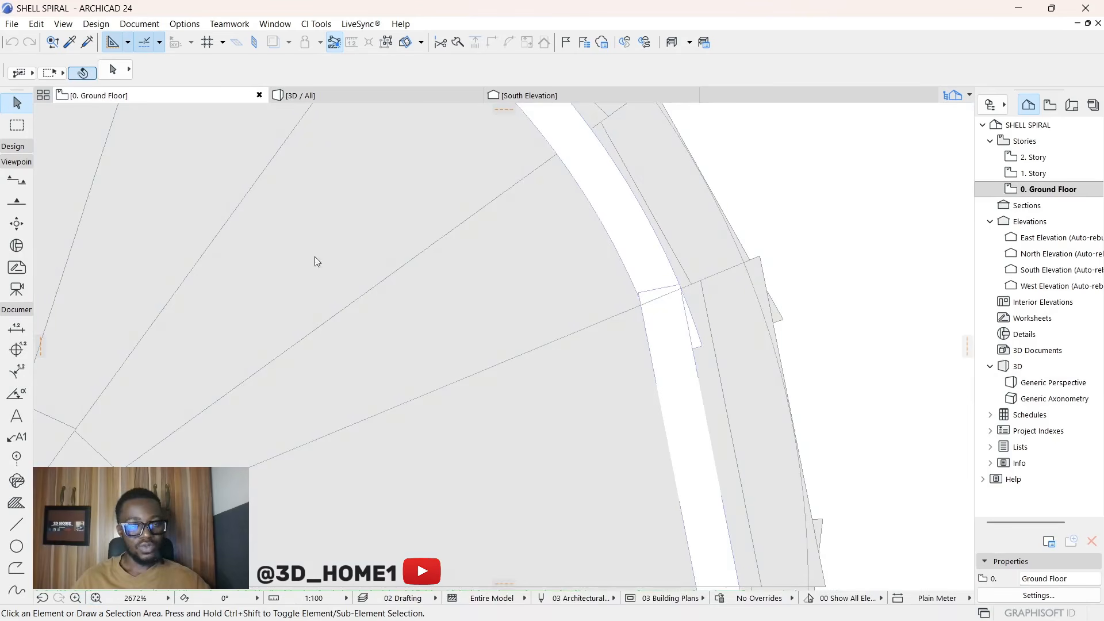
scroll(352, 272, "down", 5)
scroll(352, 272, "down", 3)
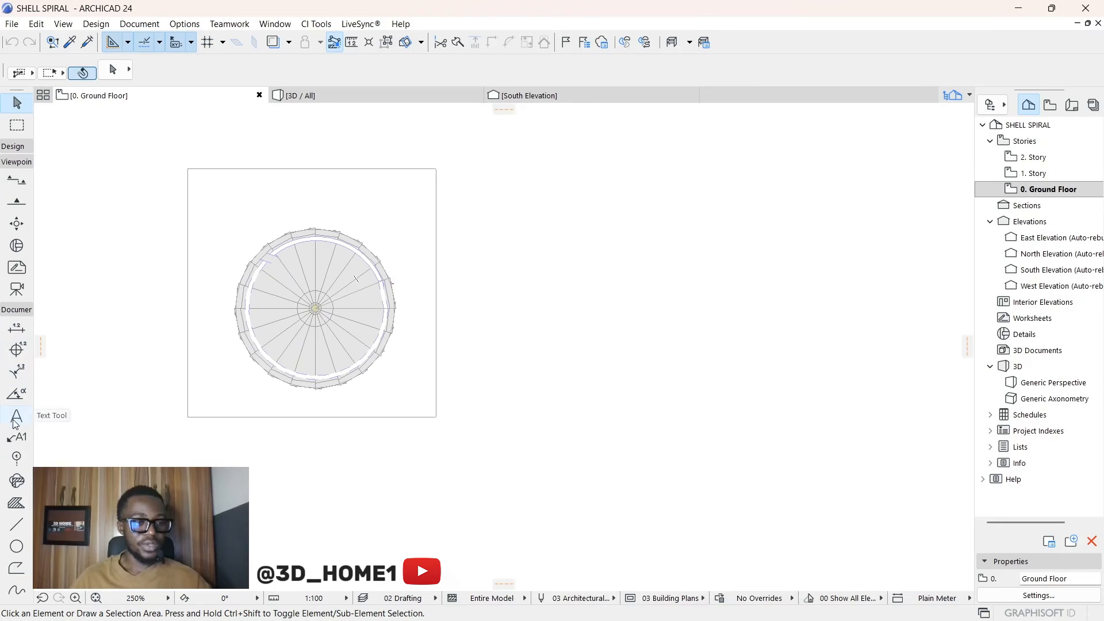
left_click(16, 546)
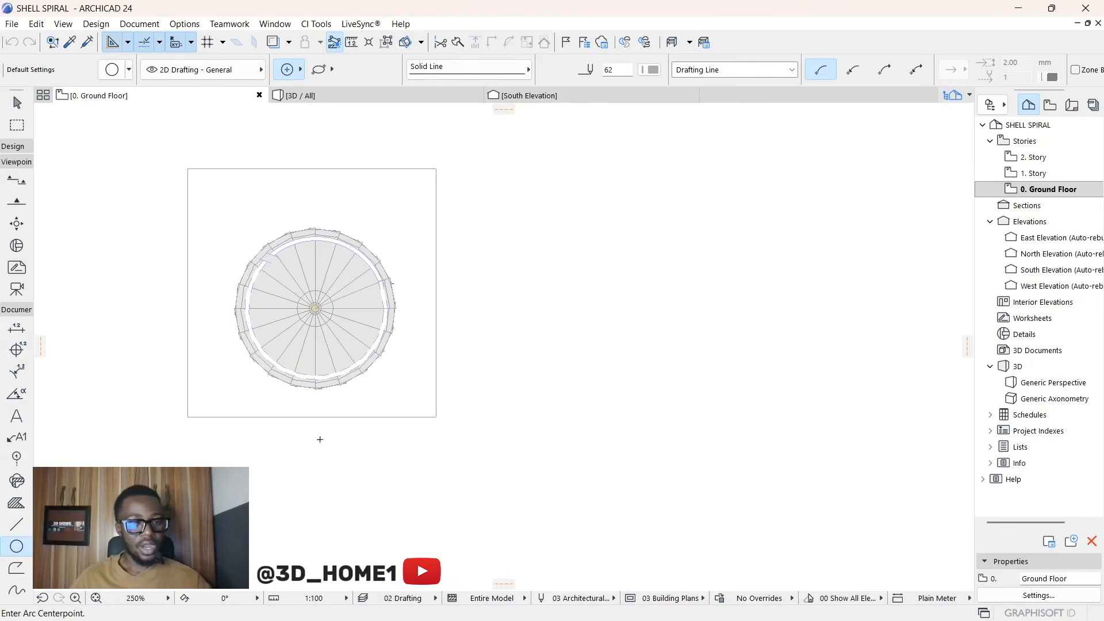
scroll(575, 330, "up", 2)
scroll(441, 414, "down", 2)
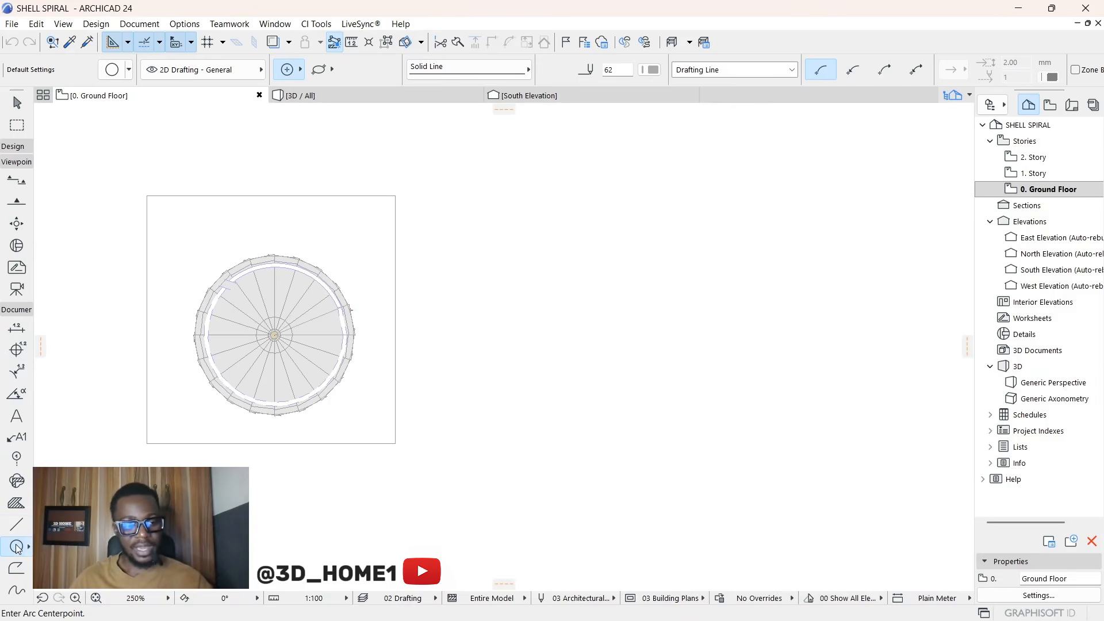
left_click(539, 366)
scroll(563, 359, "up", 2)
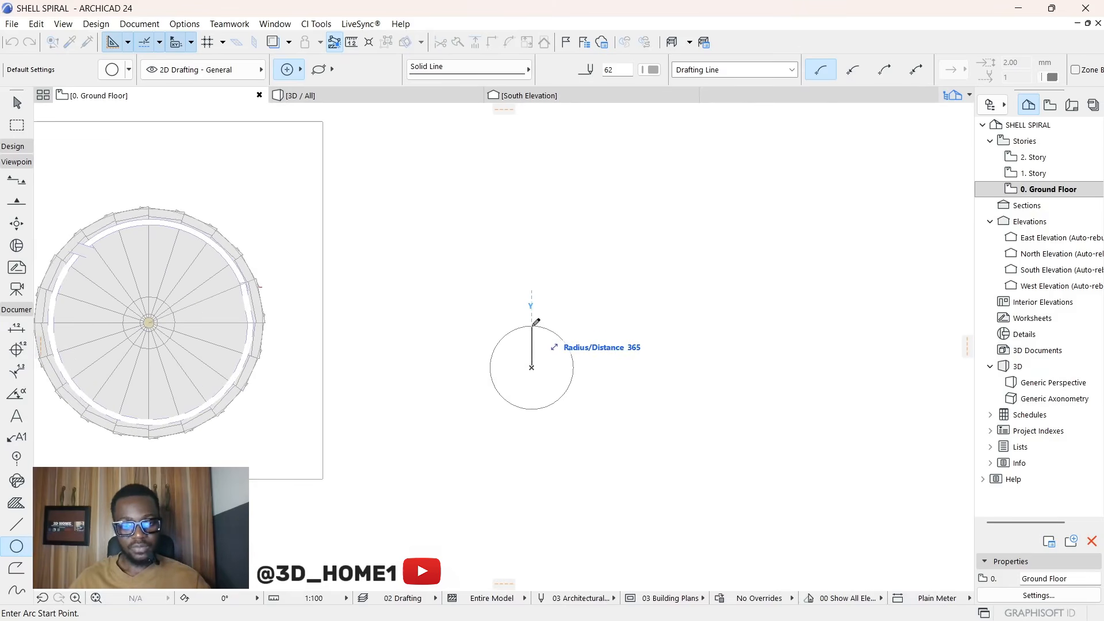
type("1000")
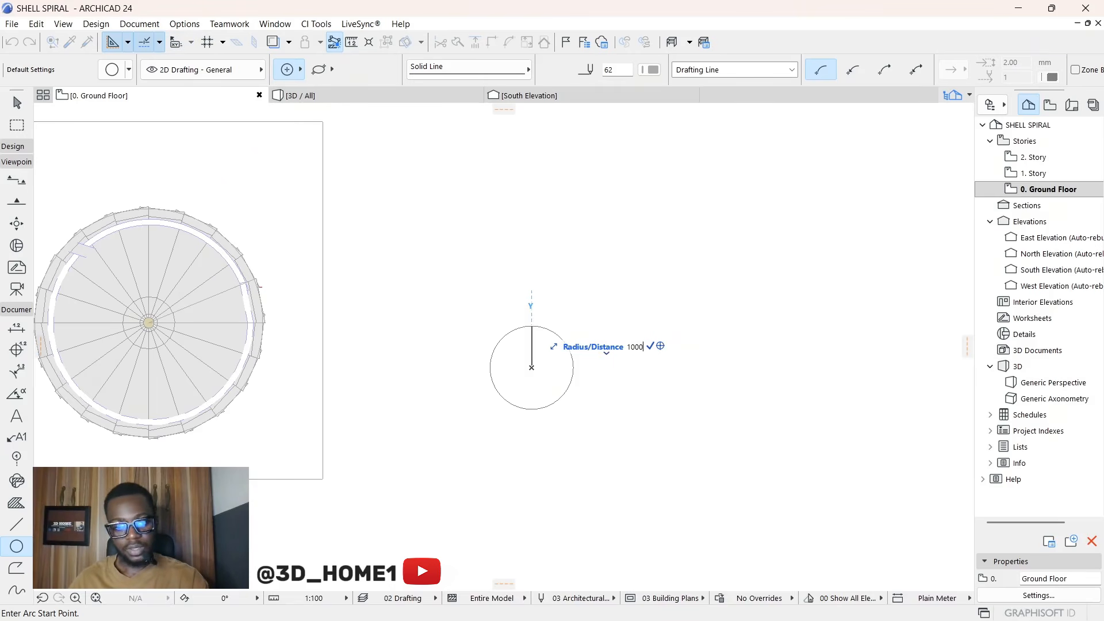
key("Return")
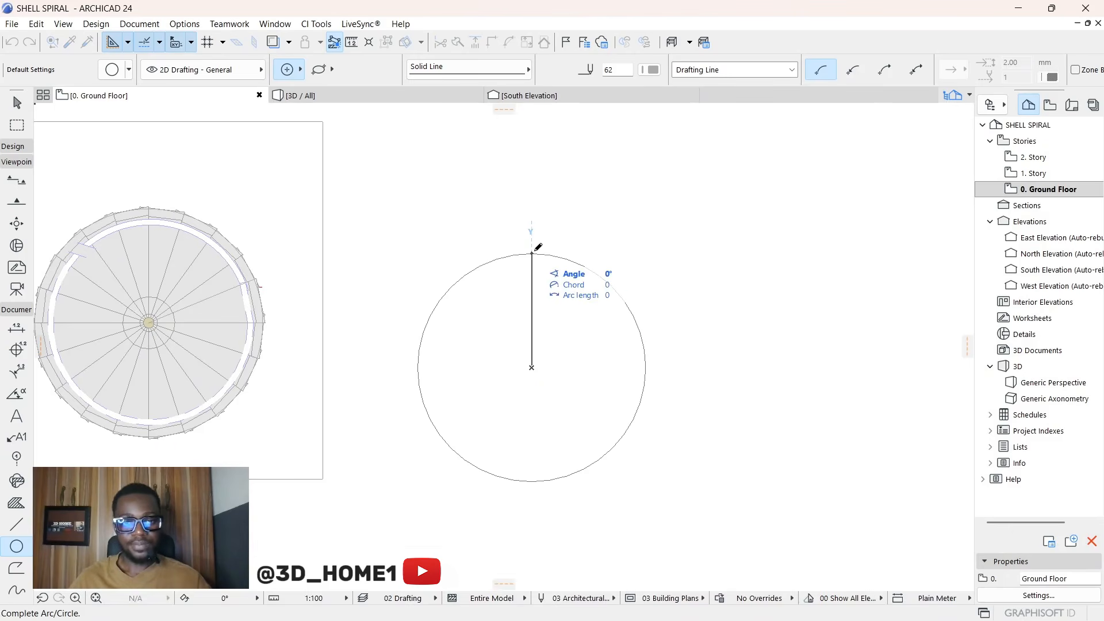
left_click(535, 250)
key("Escape")
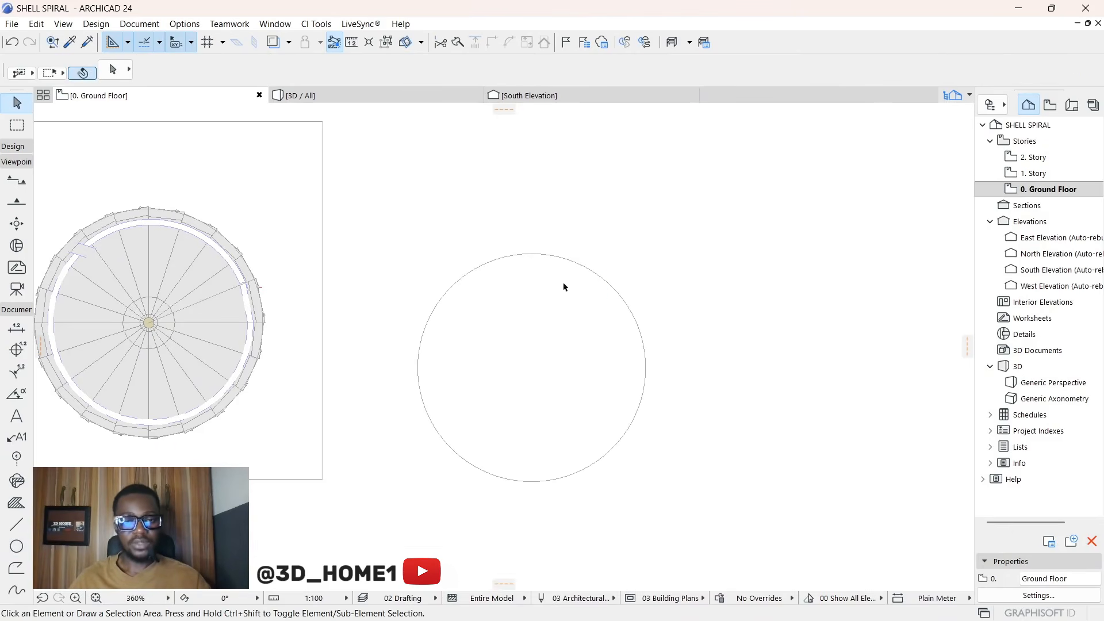
scroll(565, 292, "down", 3)
scroll(432, 303, "up", 5)
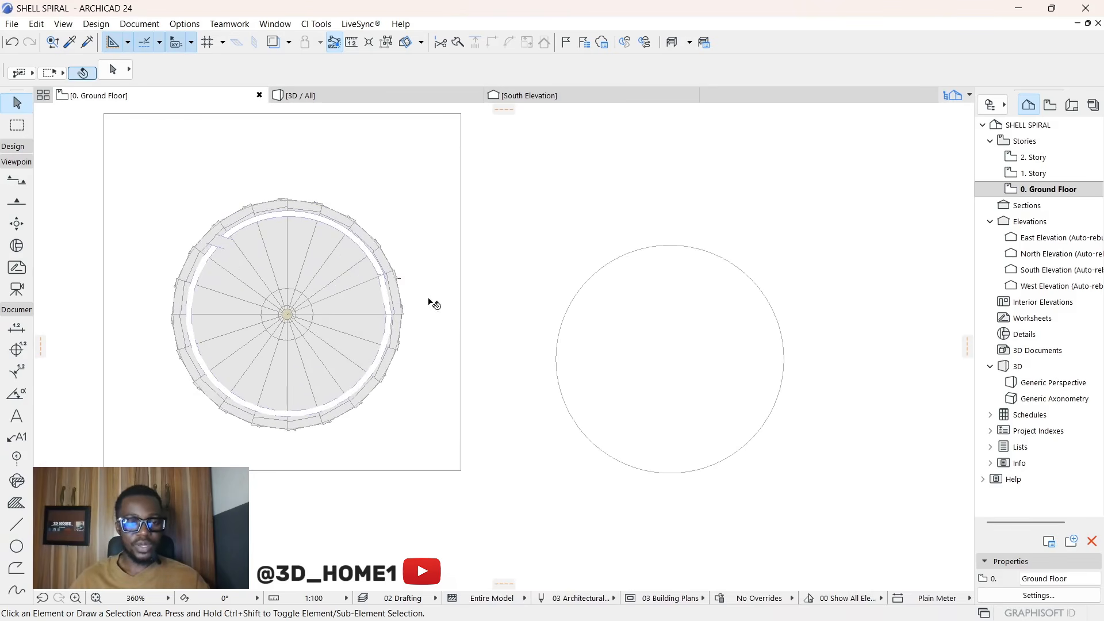
scroll(403, 321, "down", 1)
scroll(350, 325, "up", 2)
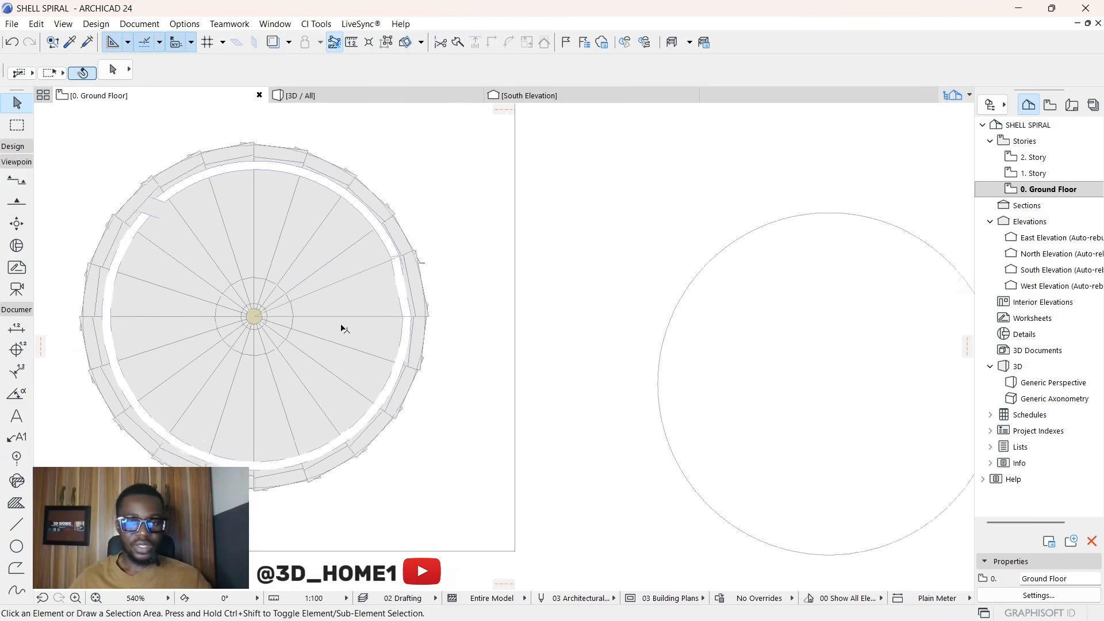
scroll(342, 315, "down", 2)
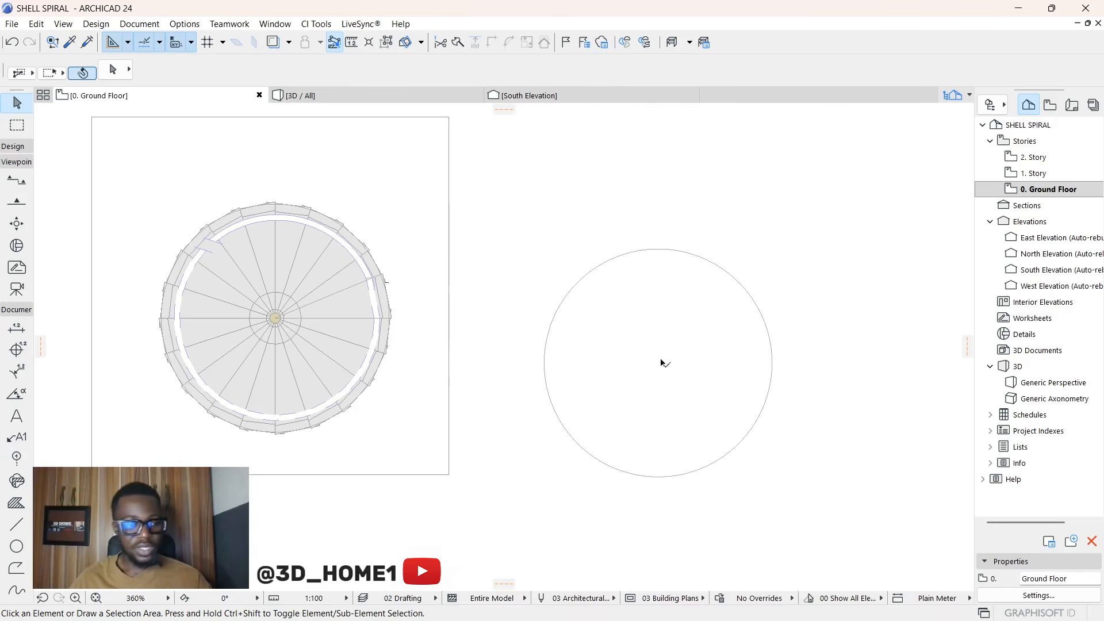
left_click(17, 524)
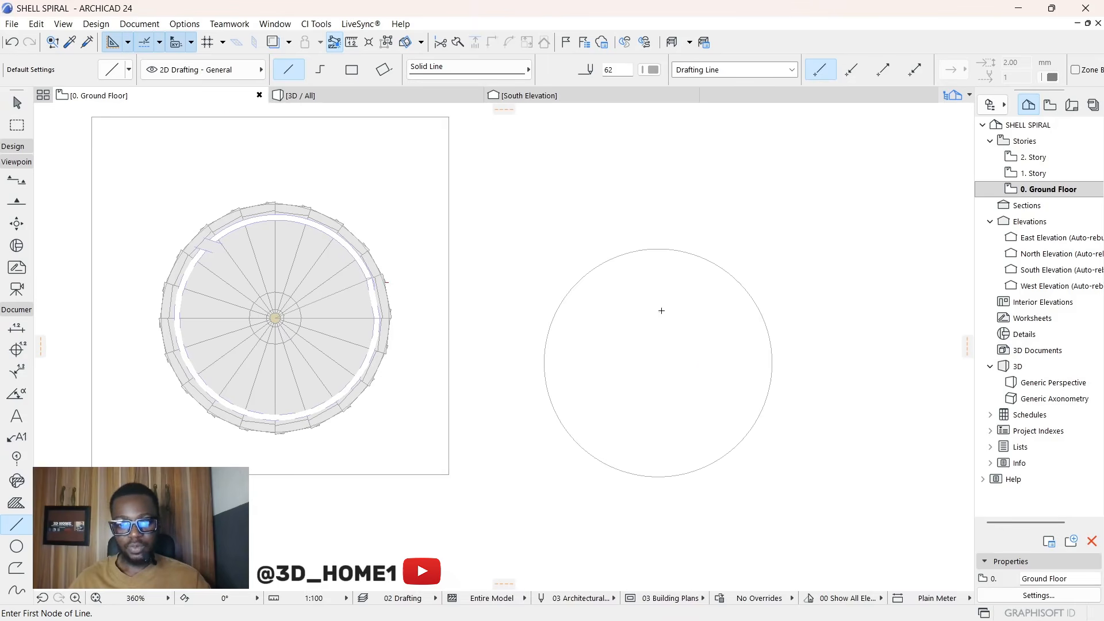
key("Escape")
left_click(683, 262)
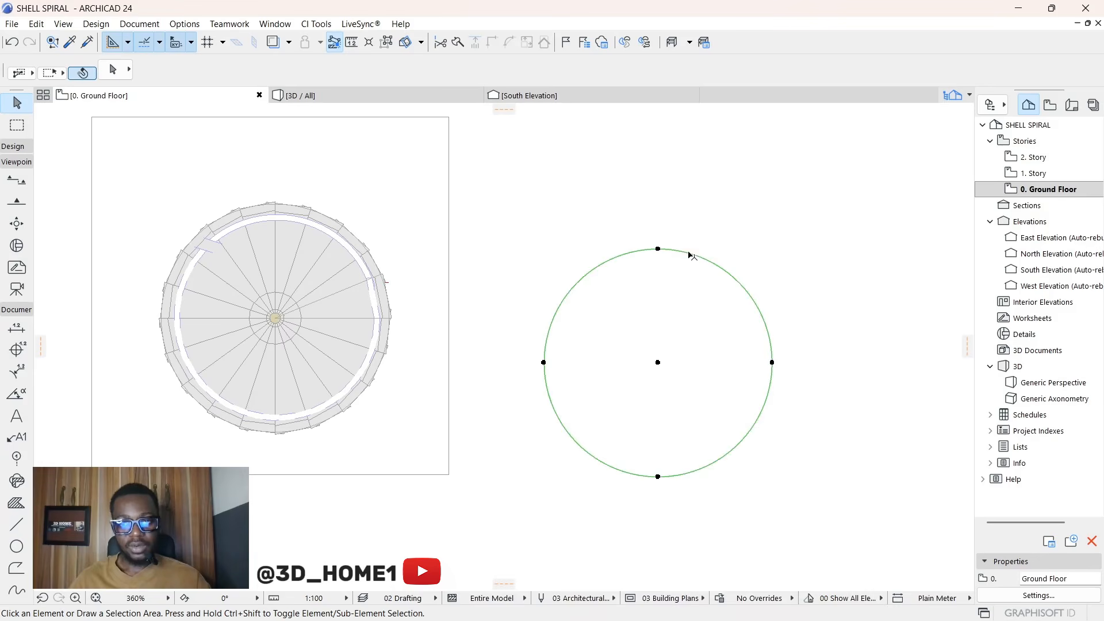
scroll(660, 364, "up", 5)
scroll(584, 353, "down", 1)
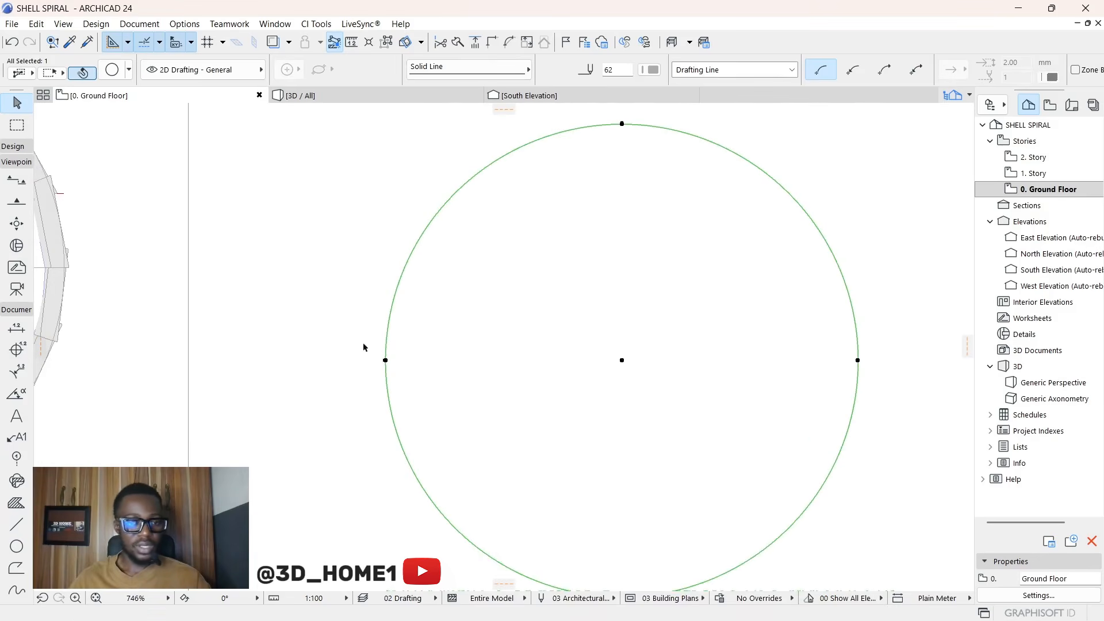
key("Escape")
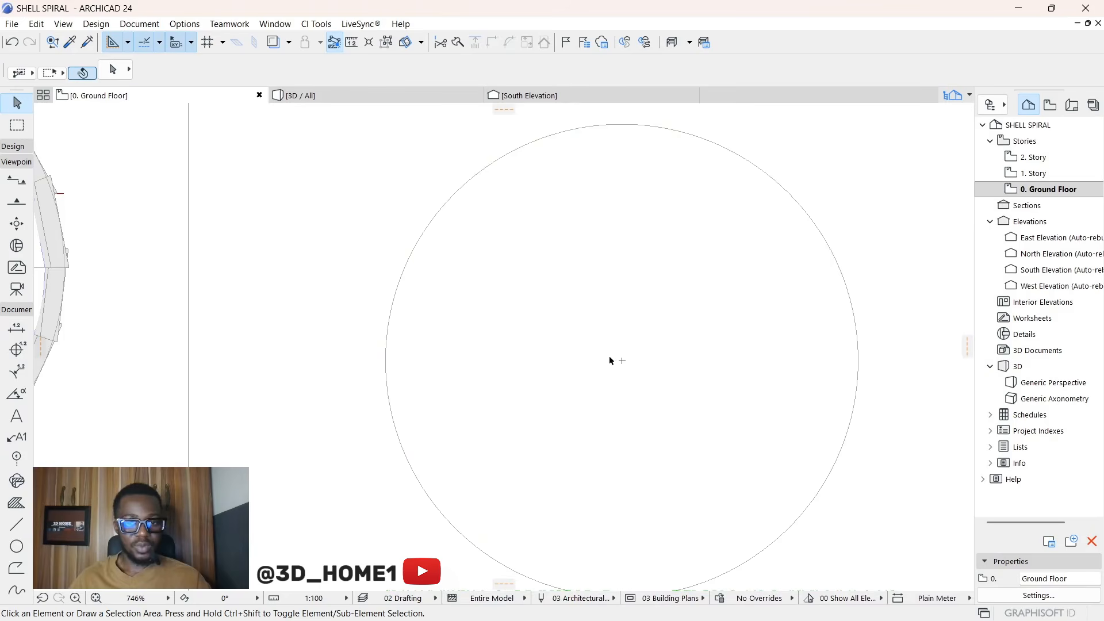
Step: Draw one vertical and one horizontal radius line, joining the new circle's centre to its top and right-hand points
left_click(23, 522)
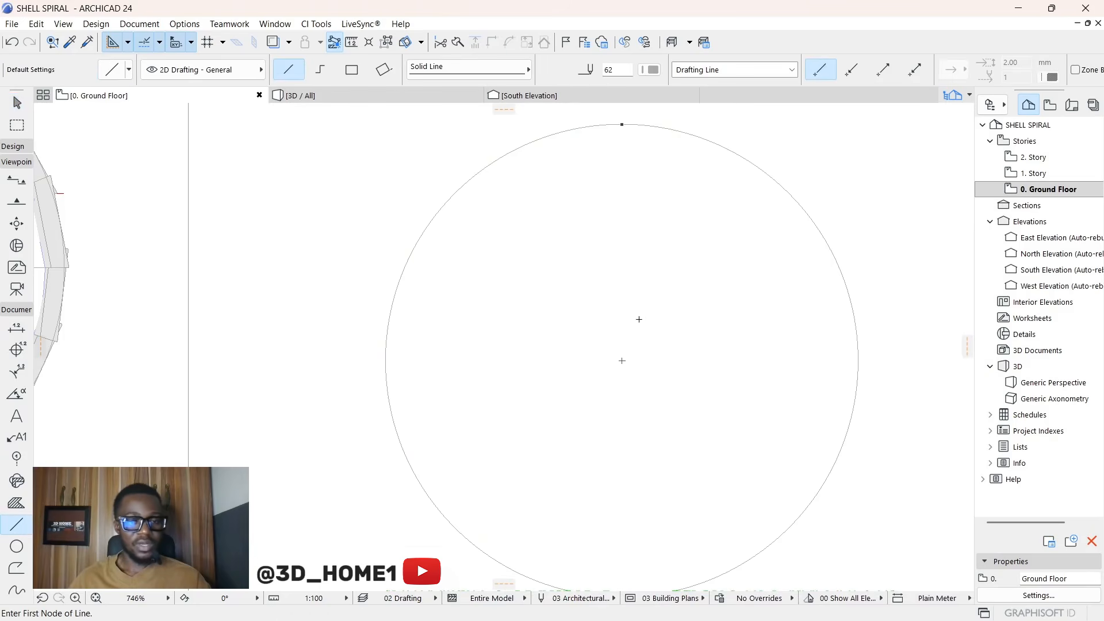
left_click(621, 124)
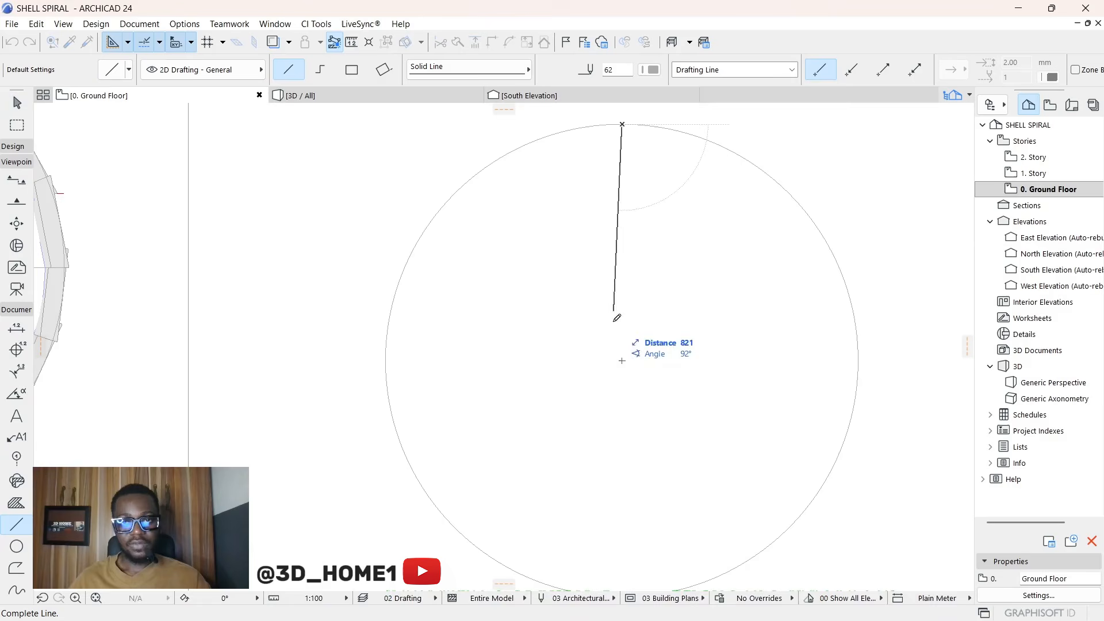
left_click(621, 360)
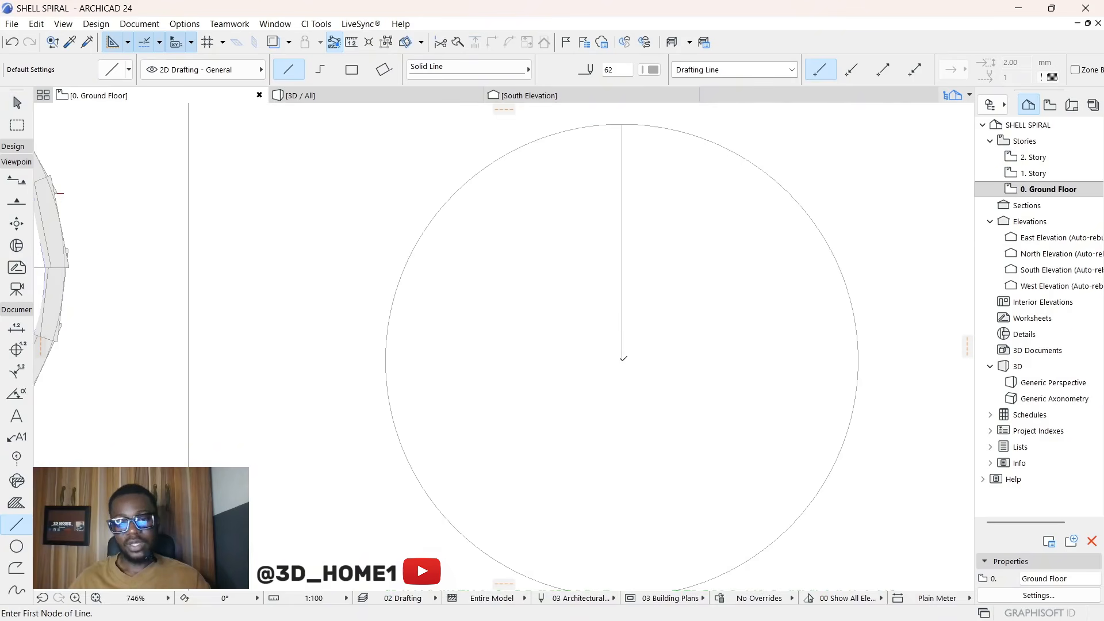
left_click(623, 359)
left_click(858, 361)
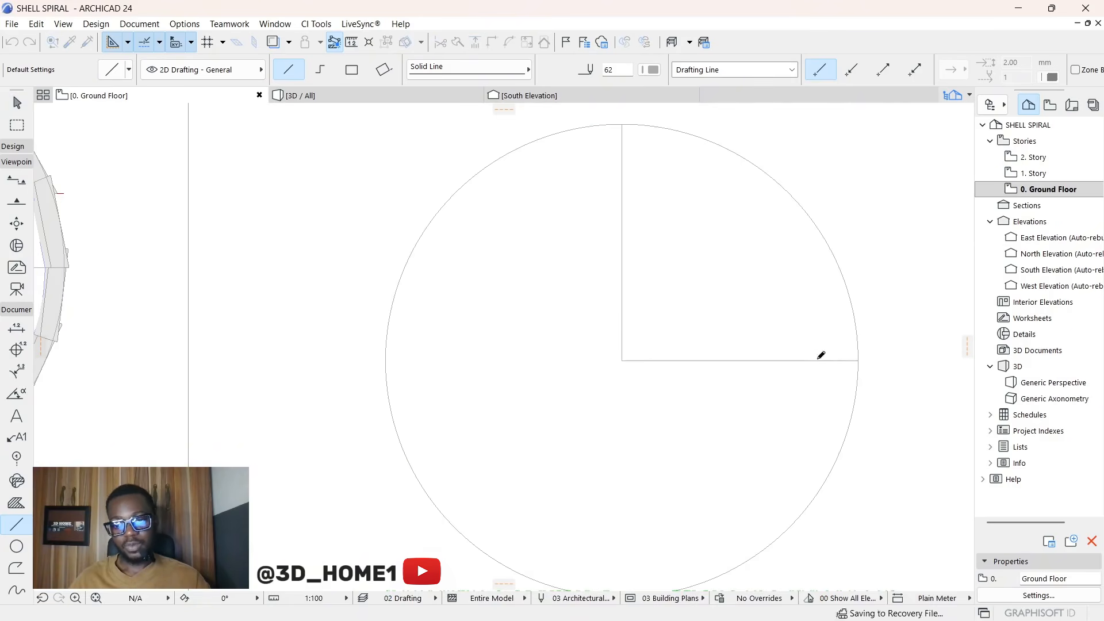
Step: Draw a line from the centre bisecting the quarter circle, and another bisecting its lower half, both out to the circle's edge
scroll(593, 326, "down", 4)
scroll(677, 300, "up", 2)
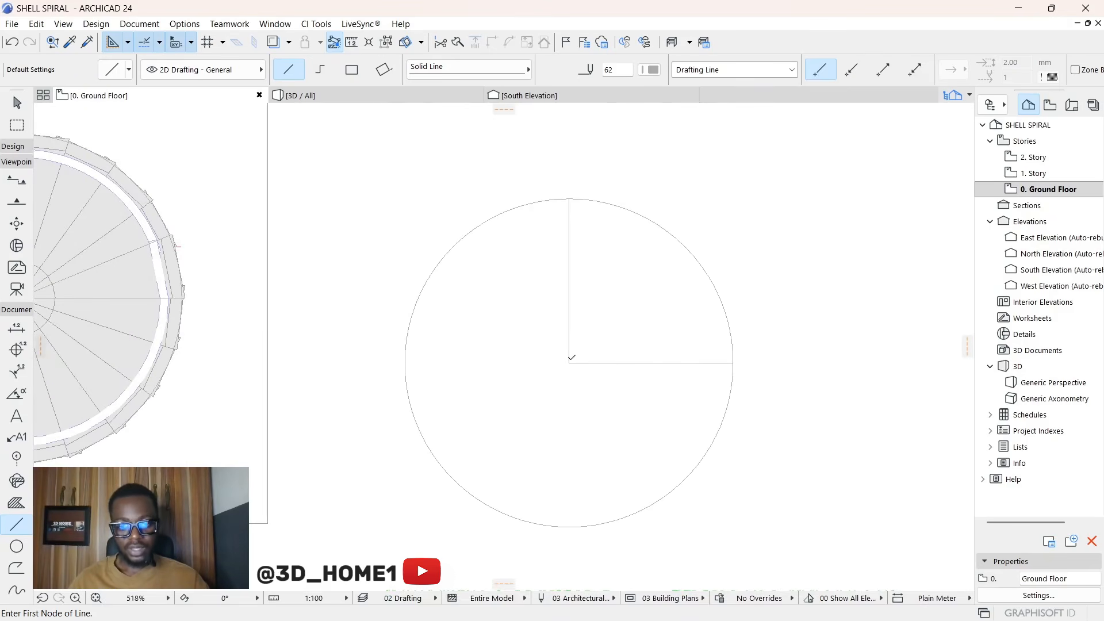
left_click(569, 362)
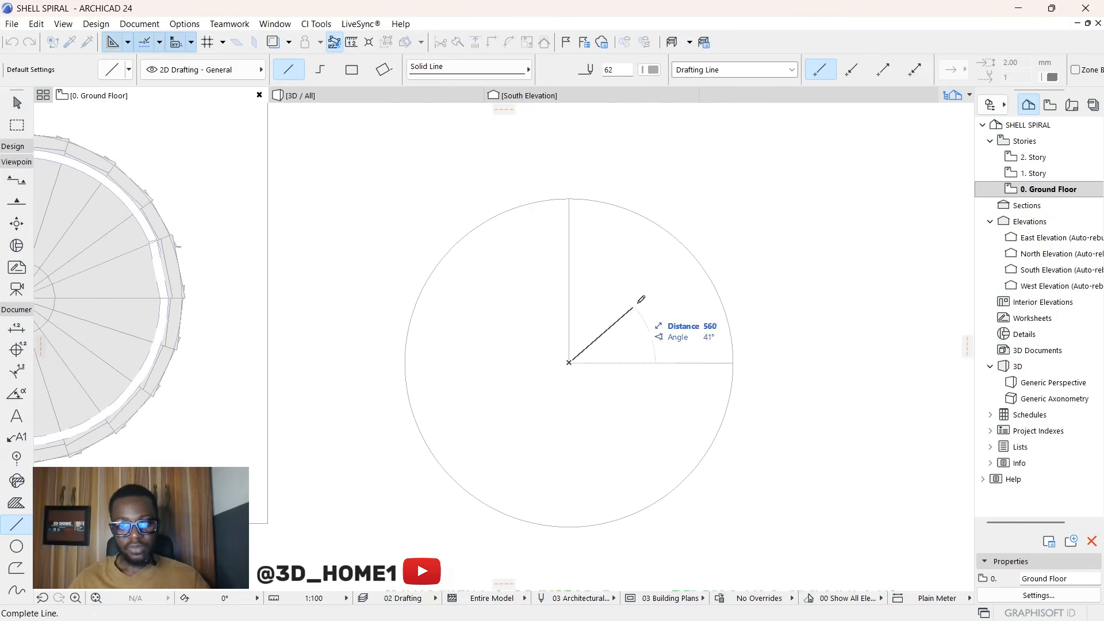
left_click(690, 241)
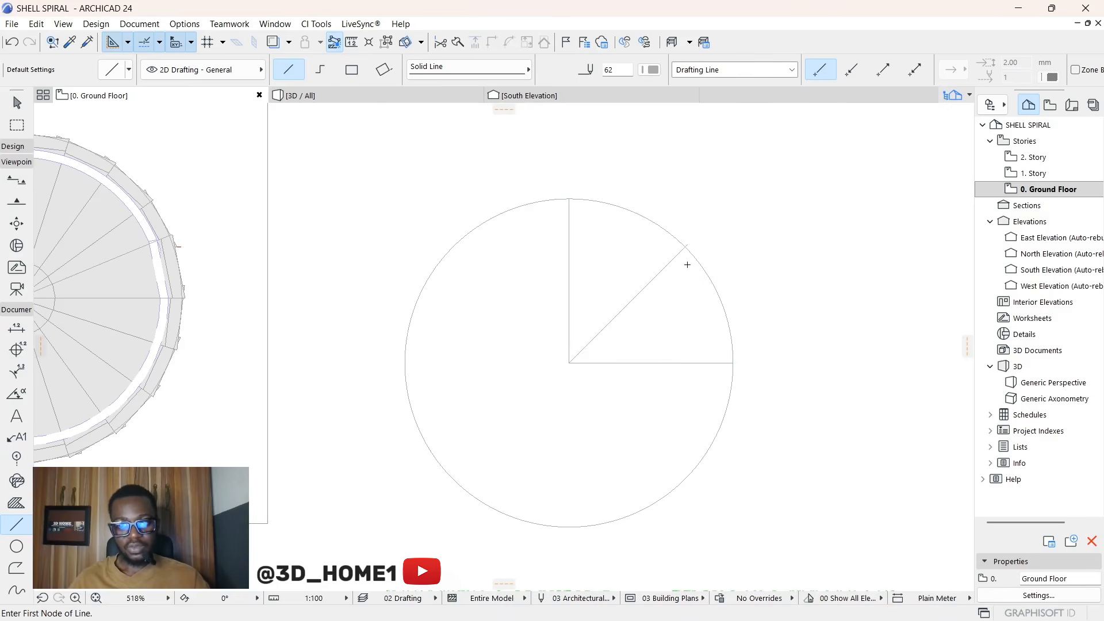
scroll(583, 365, "up", 3)
left_click(546, 351)
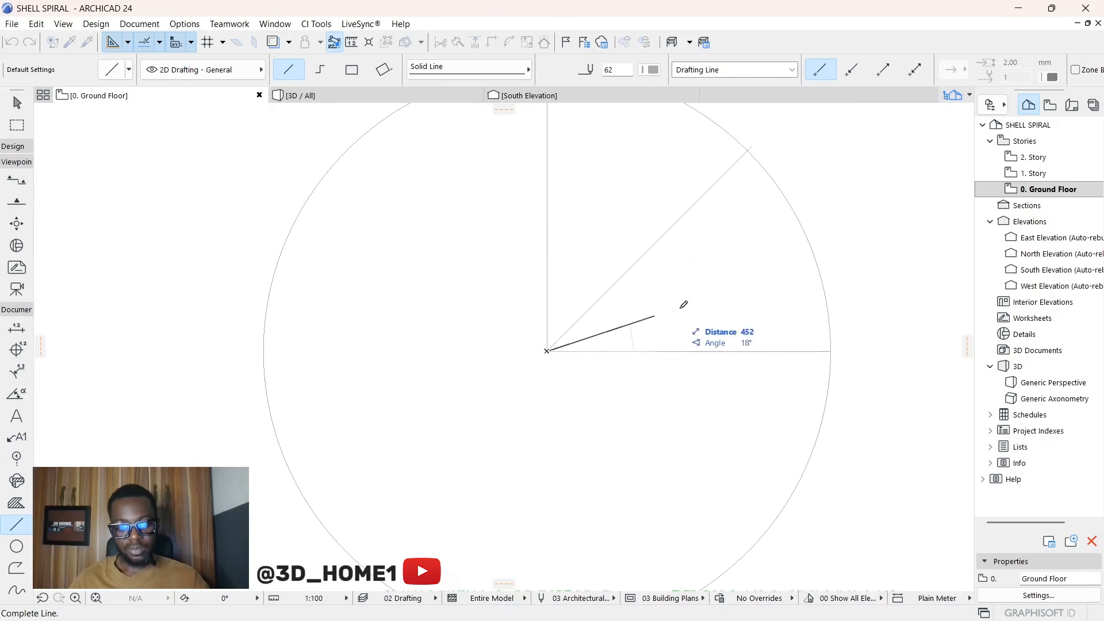
left_click(809, 244)
scroll(706, 303, "down", 2)
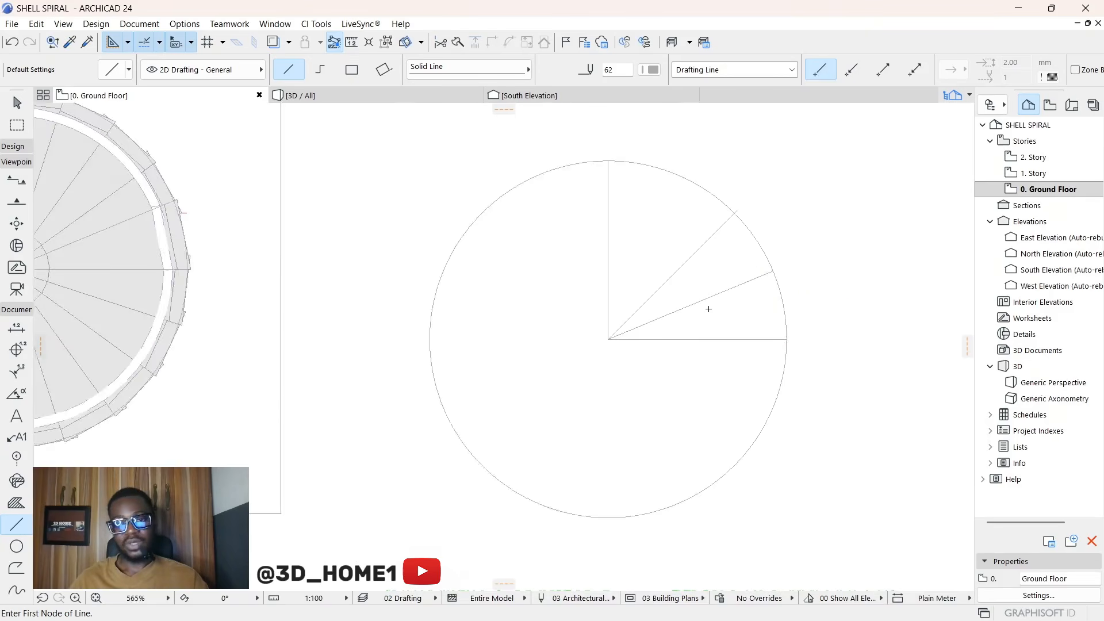
Step: Delete the vertical radius and the diagonal bisecting line, keeping only the two lines of the narrow tread wedge
scroll(708, 308, "down", 1)
key("Escape")
left_click_drag(720, 258, 592, 231)
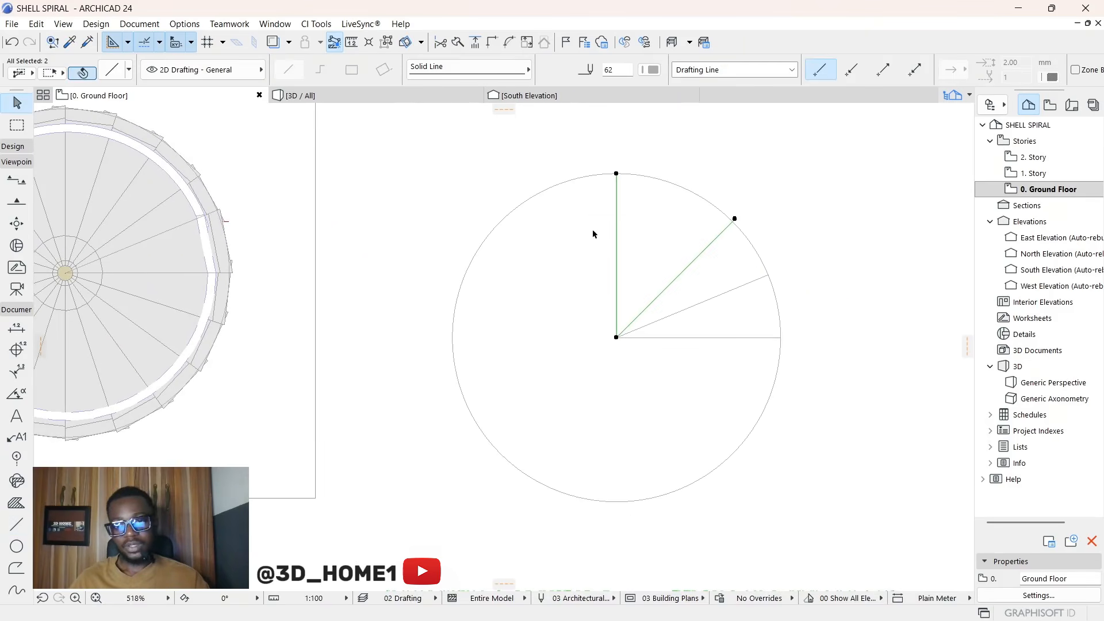
key("Delete")
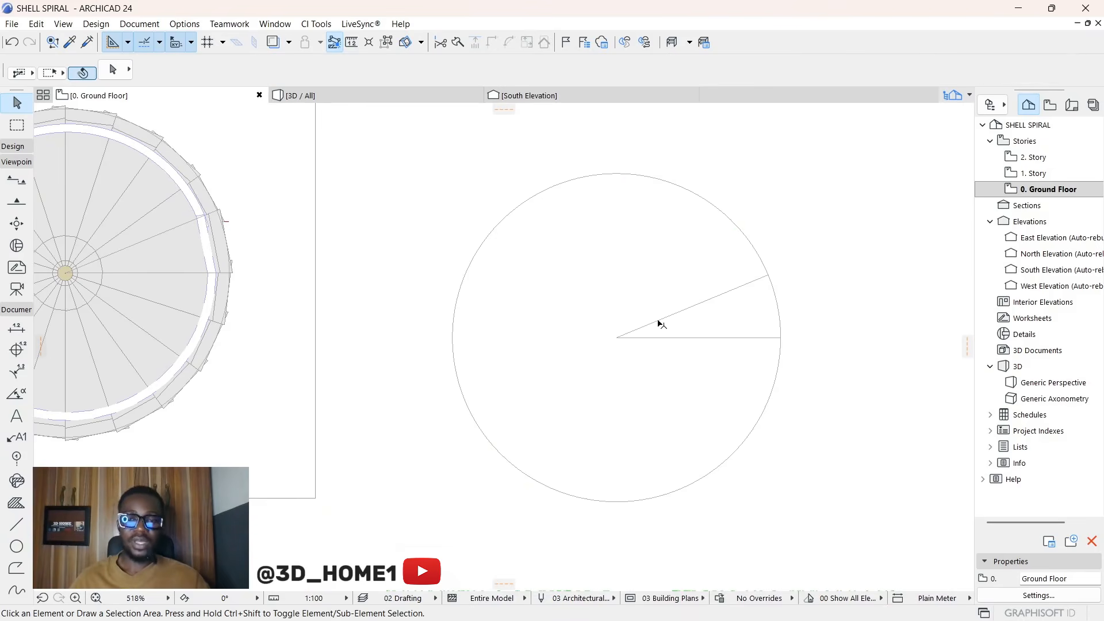
scroll(733, 328, "up", 4)
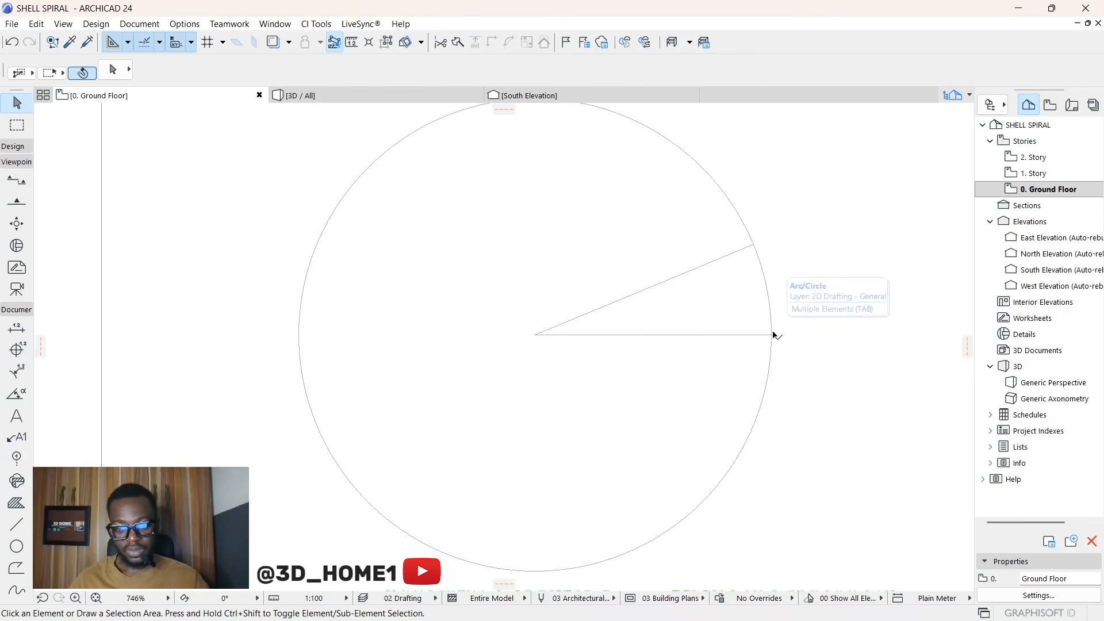
scroll(770, 334, "up", 2)
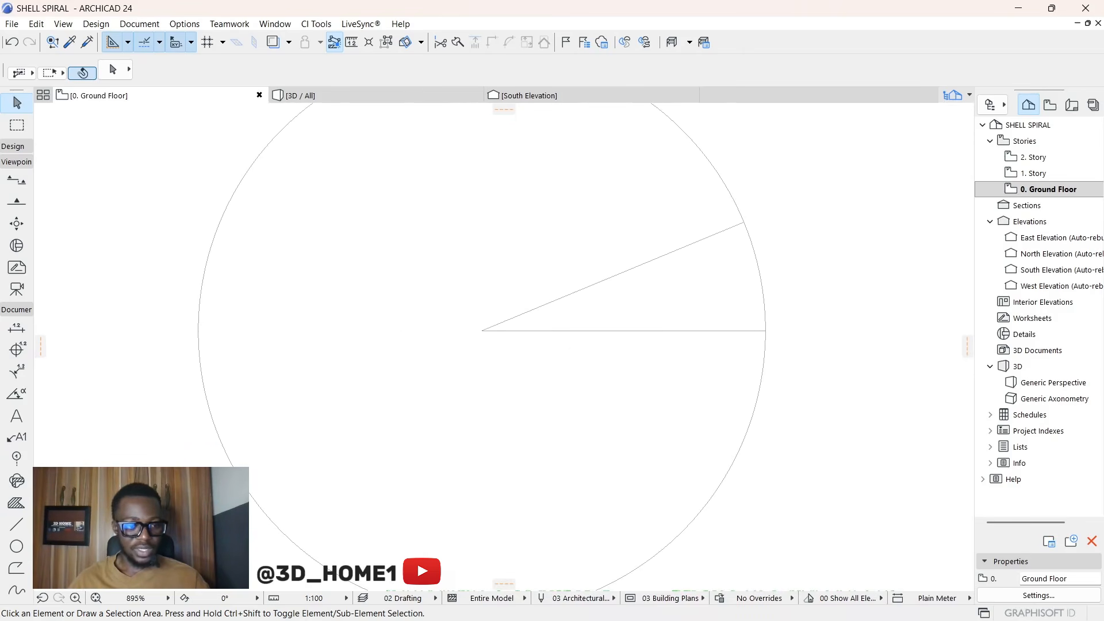
left_click(20, 524)
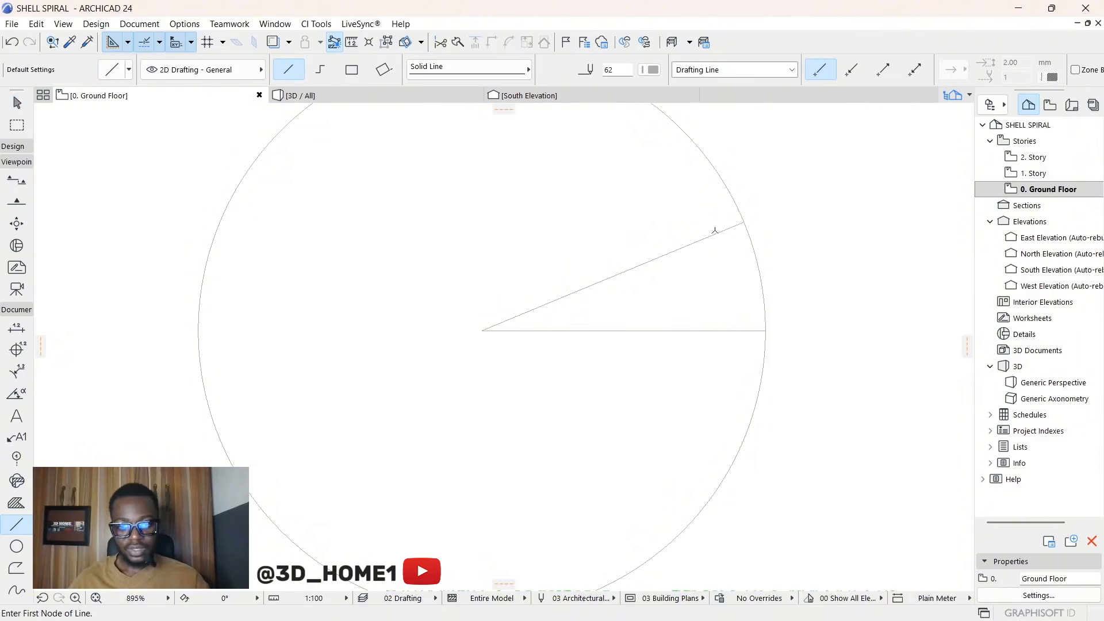
scroll(643, 358, "down", 2)
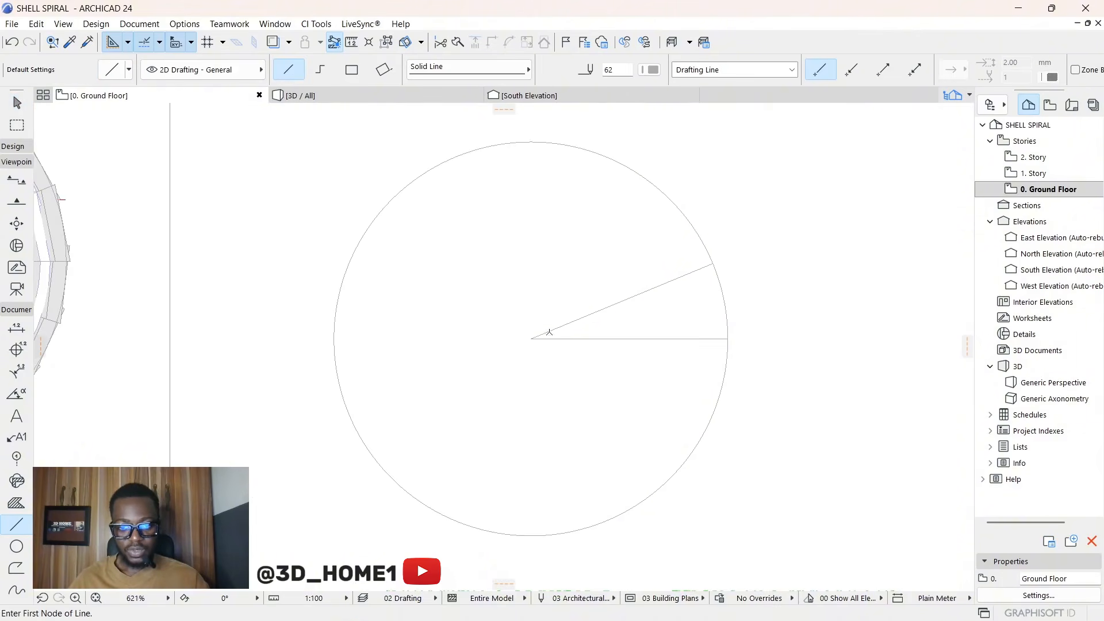
scroll(634, 338, "down", 2)
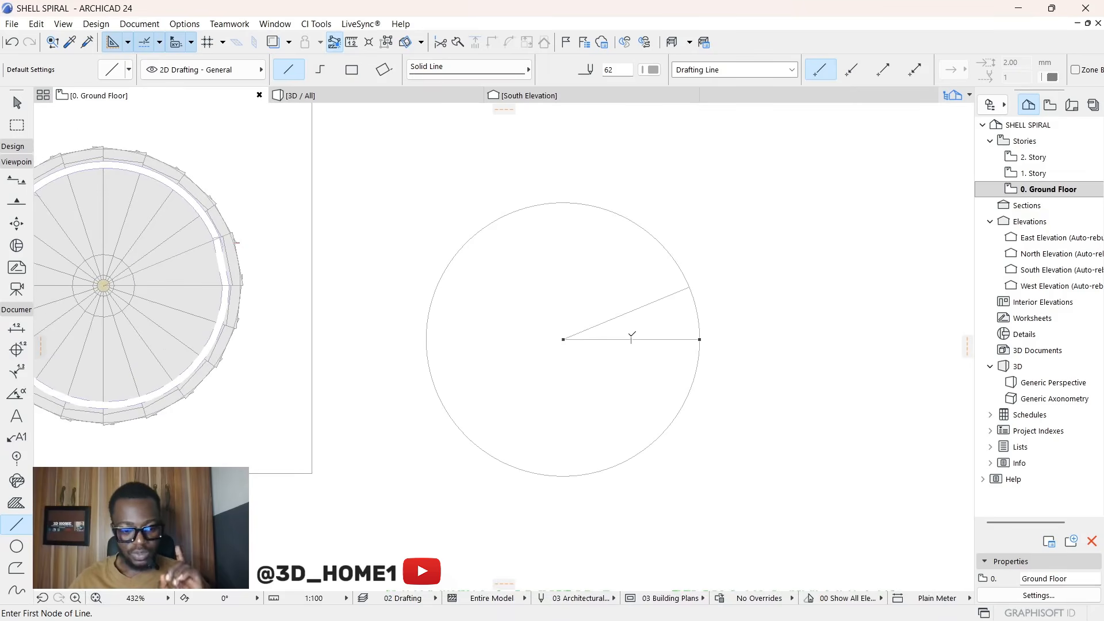
key("Escape")
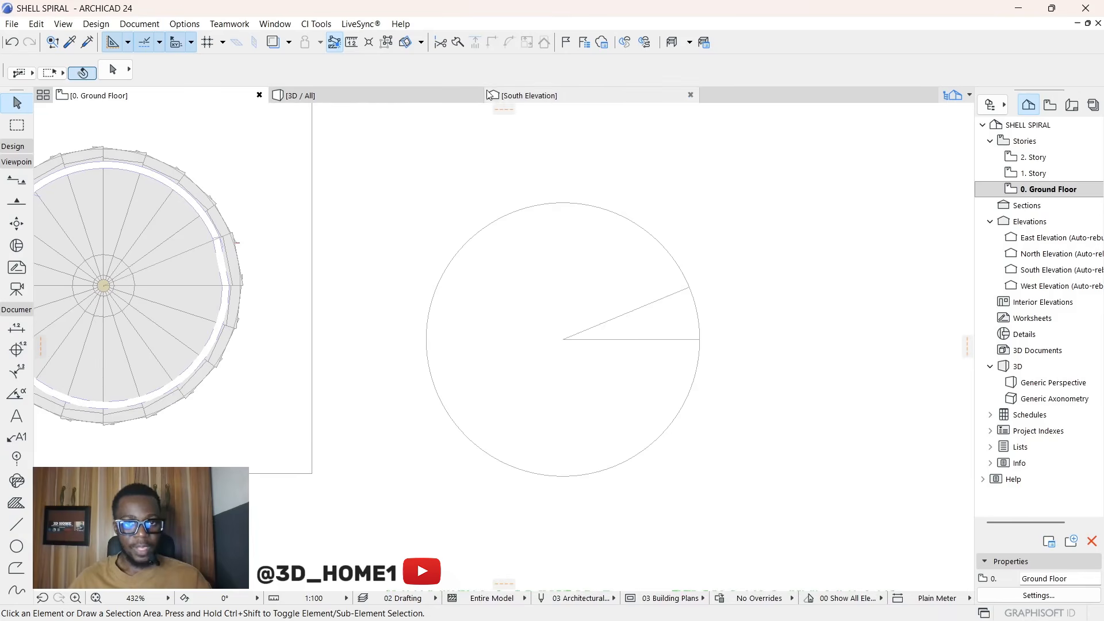
Step: Select the finished spiral stair's central column in the 3D view to check its height
left_click(339, 95)
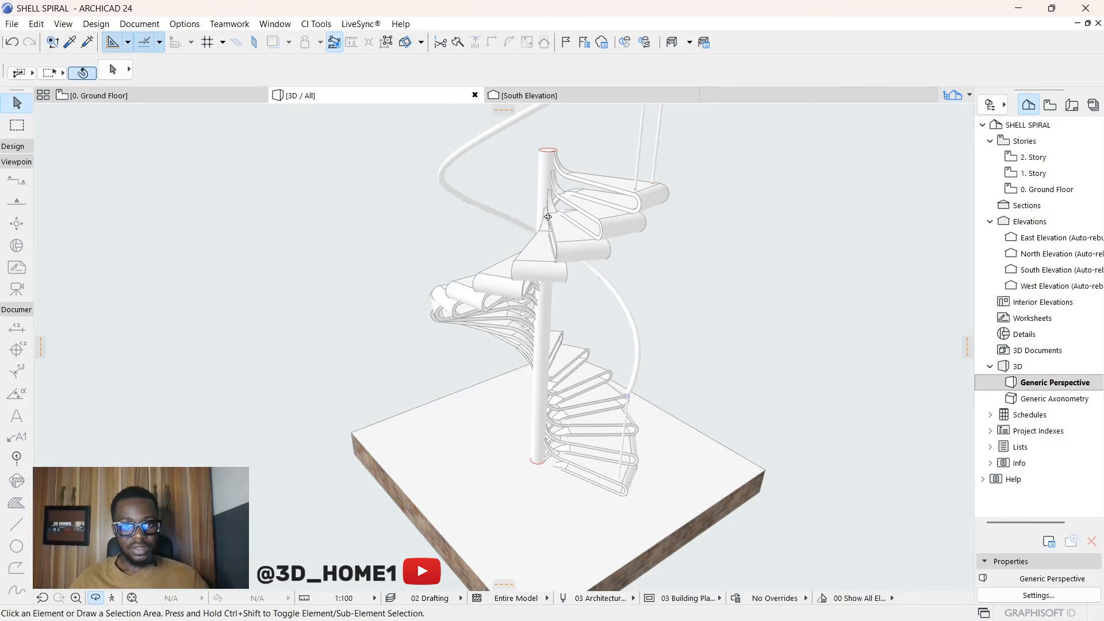
scroll(545, 189, "up", 5)
left_click(545, 175)
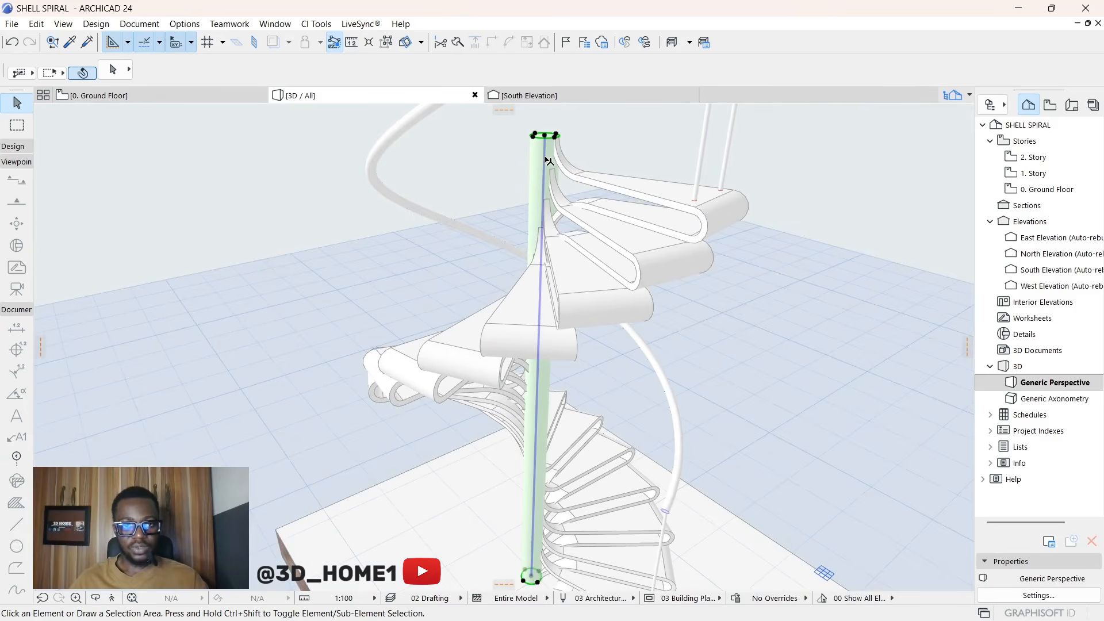
scroll(546, 175, "down", 1)
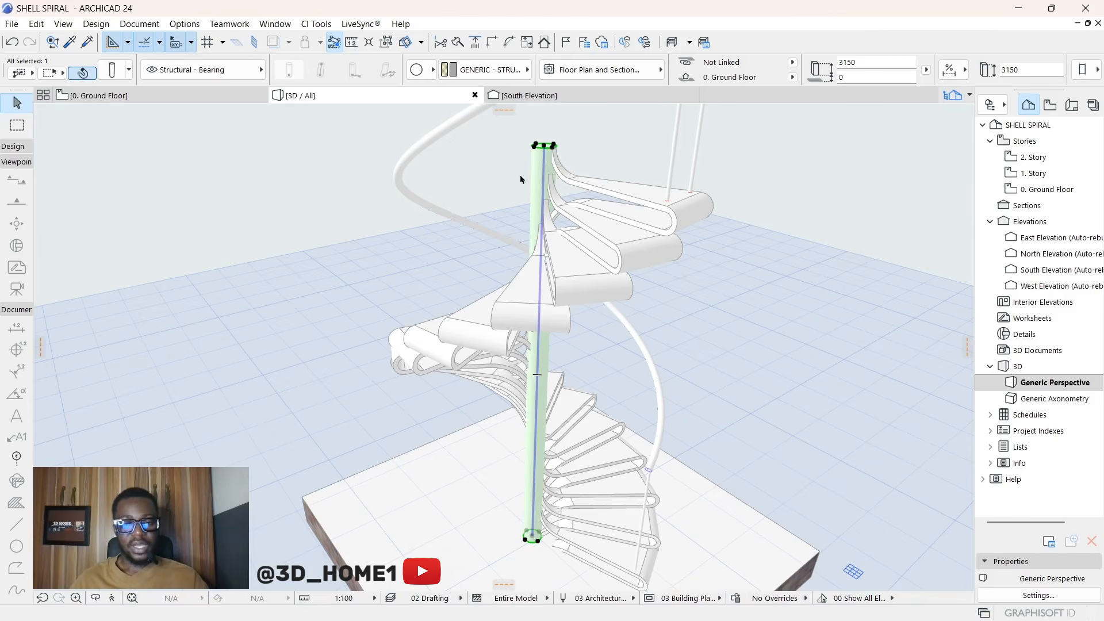
Step: Measure the rise from the slab's upper surface to the top of the first tread in the South Elevation
left_click(692, 431)
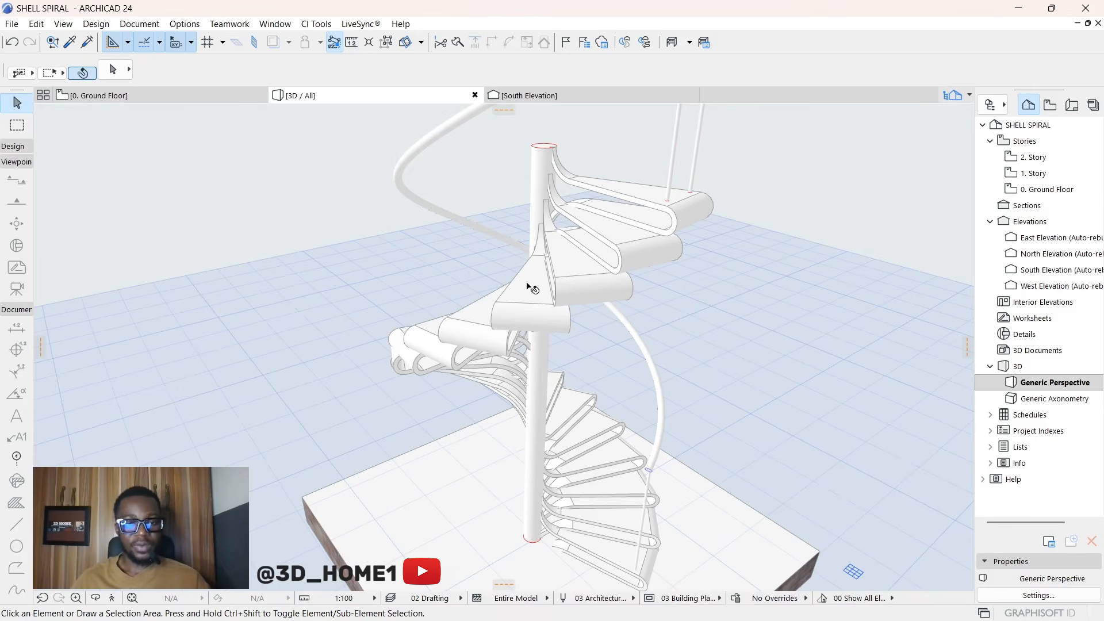
left_click(529, 96)
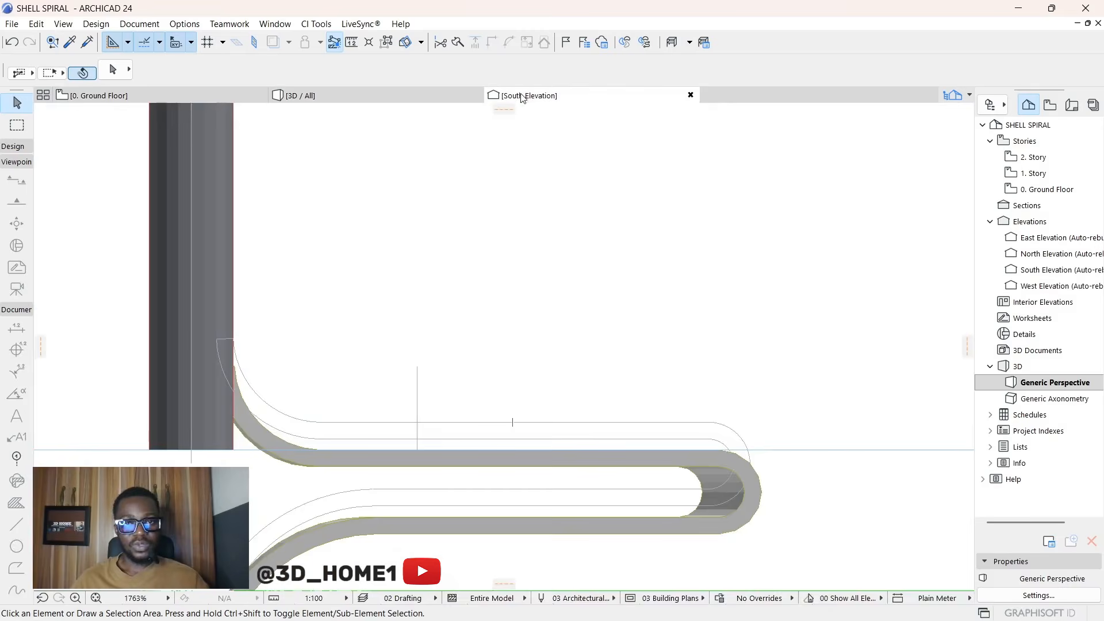
scroll(549, 406, "down", 4)
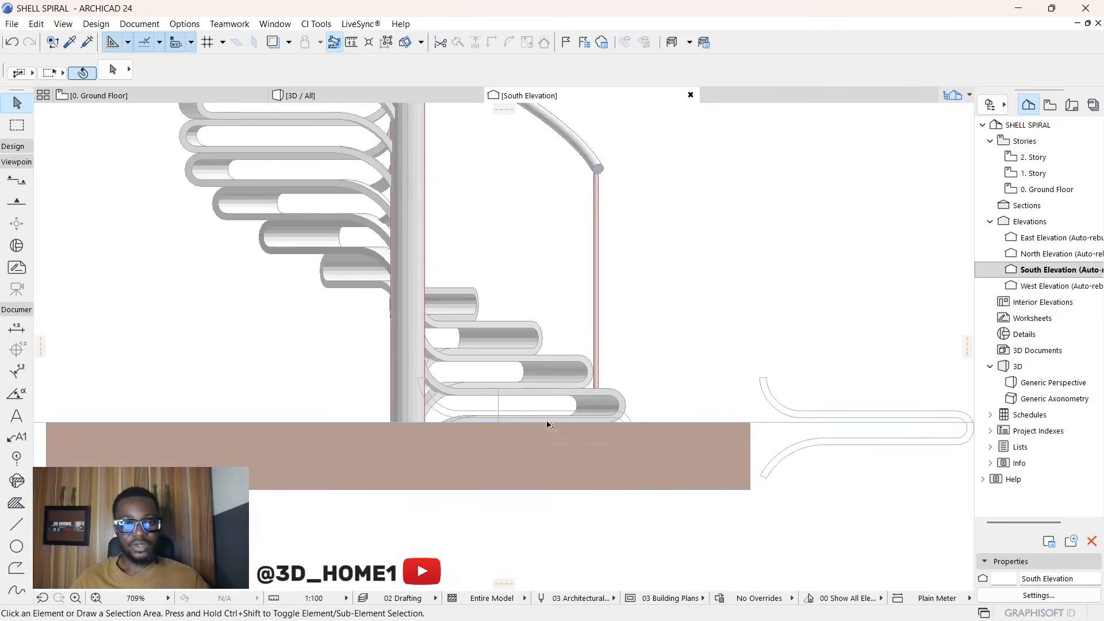
scroll(548, 425, "down", 4)
scroll(471, 313, "down", 2)
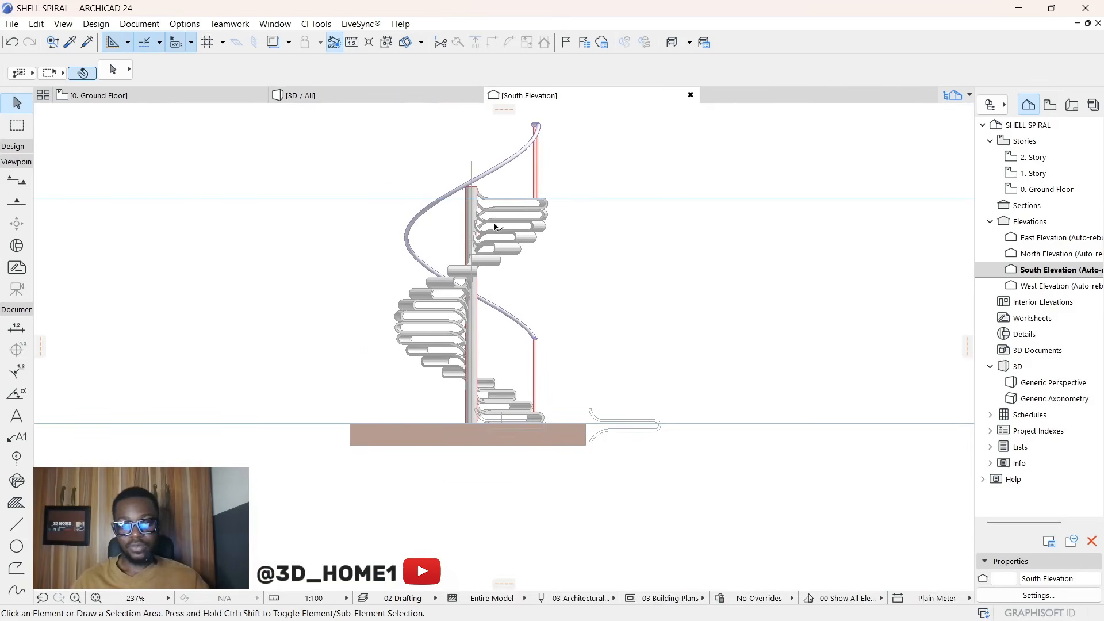
scroll(498, 455, "up", 10)
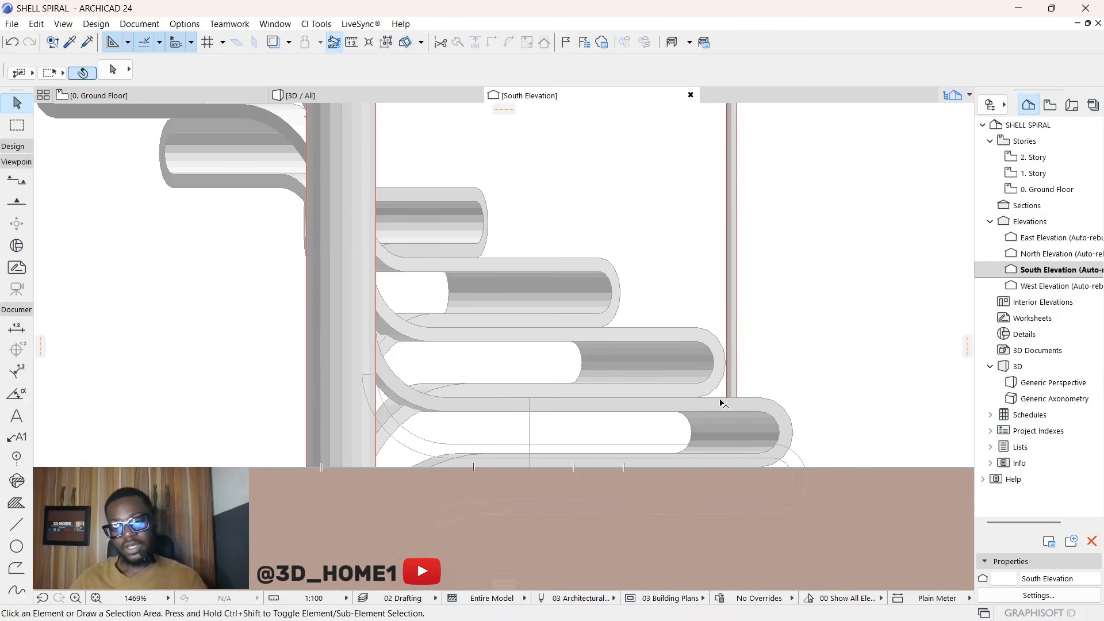
key("m")
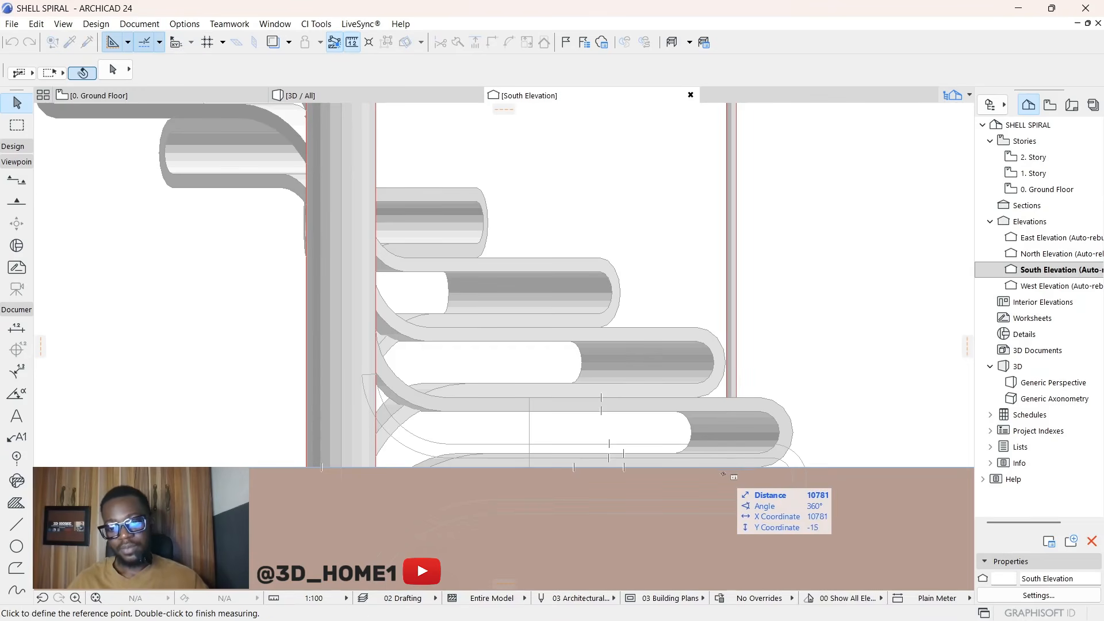
left_click(727, 467)
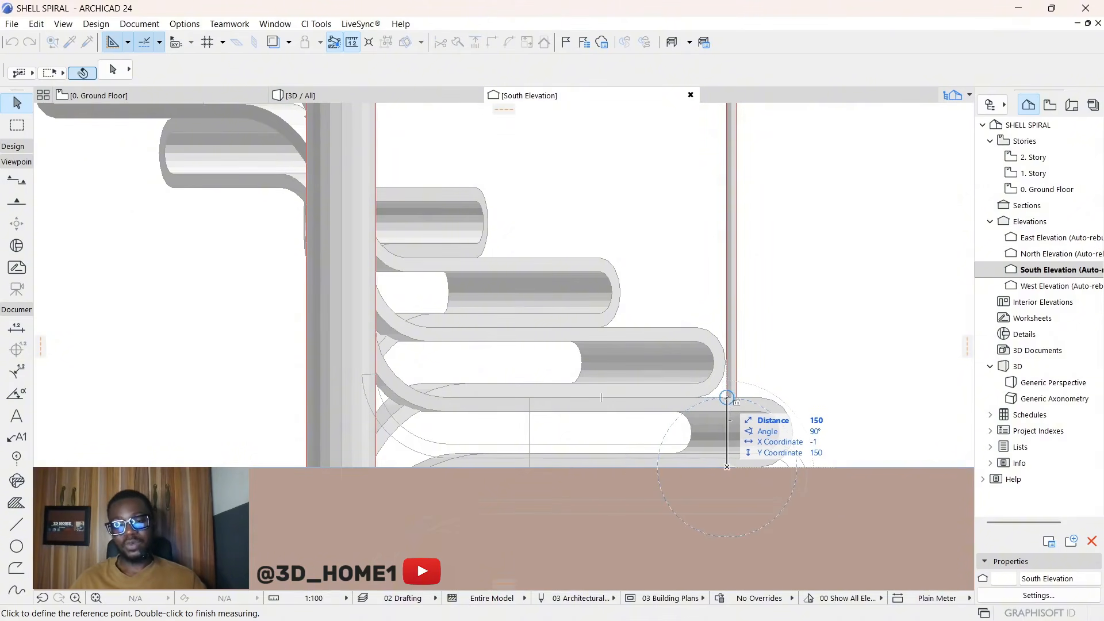
scroll(450, 364, "down", 5)
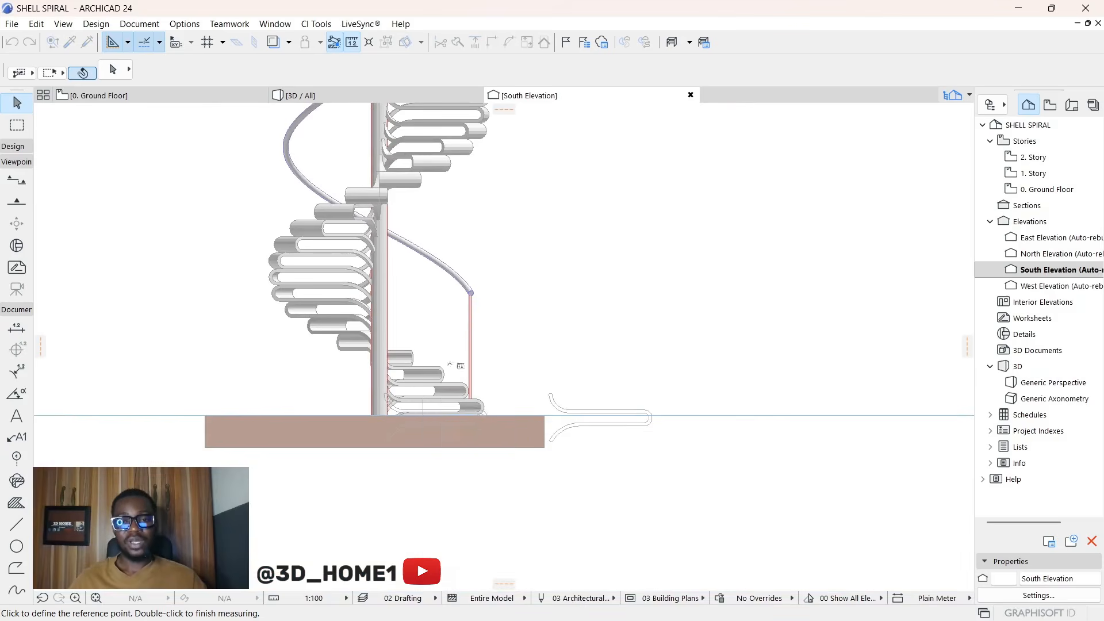
key("Escape")
scroll(467, 359, "down", 3)
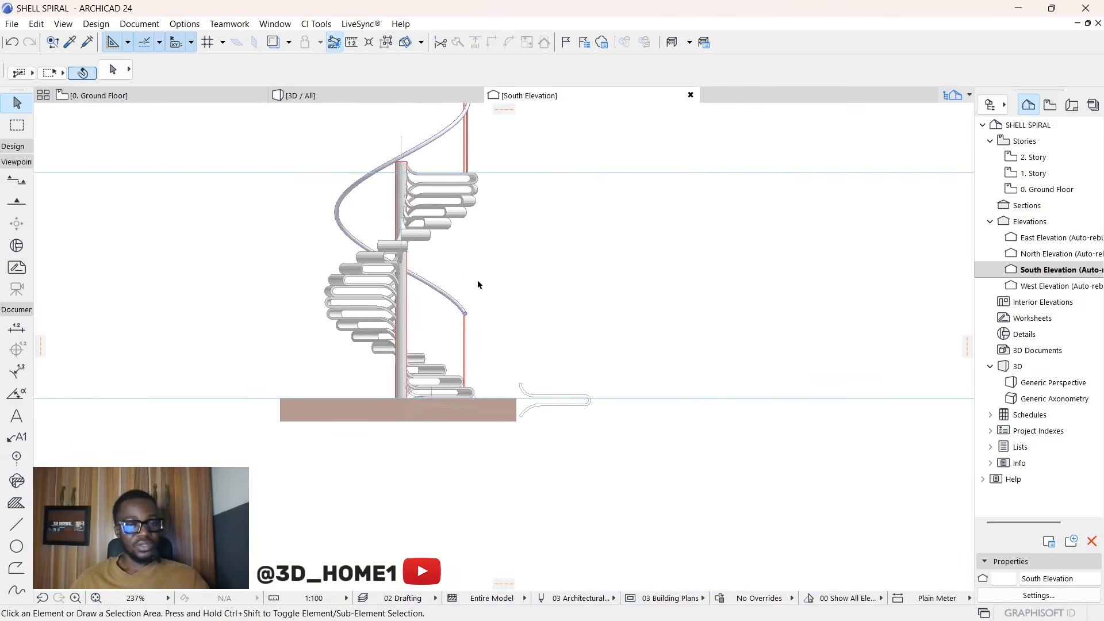
left_click(115, 95)
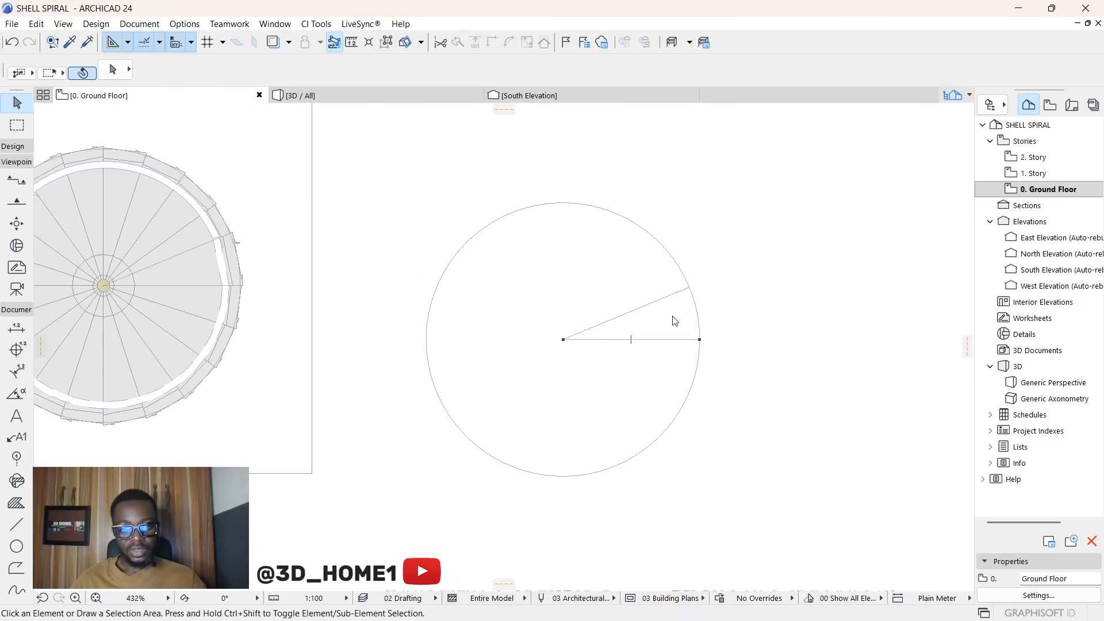
scroll(603, 339, "down", 2)
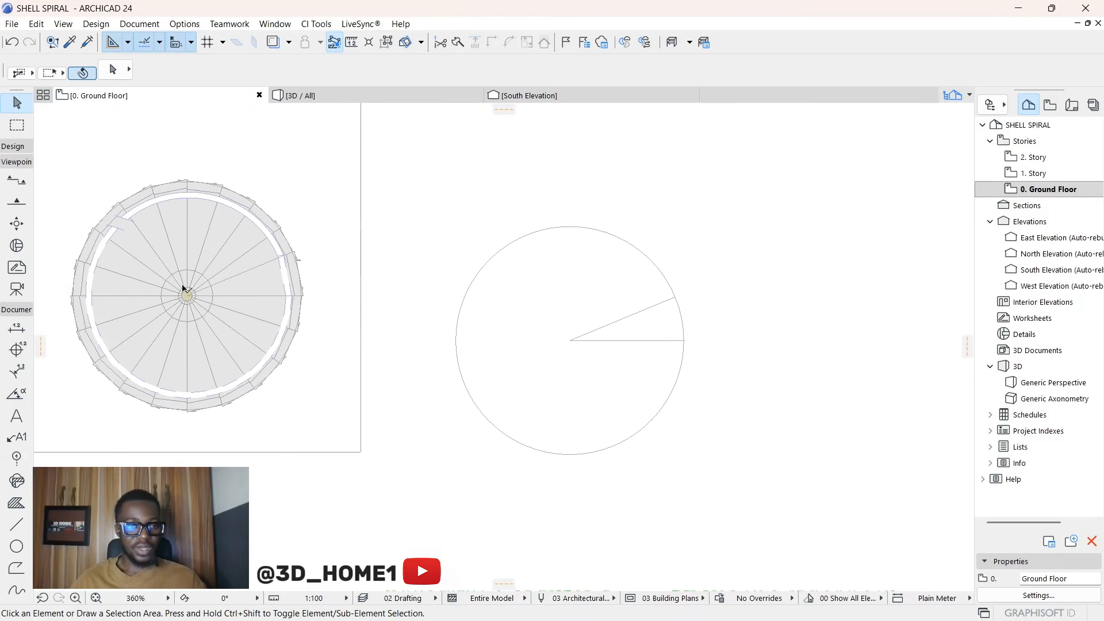
scroll(183, 288, "up", 2)
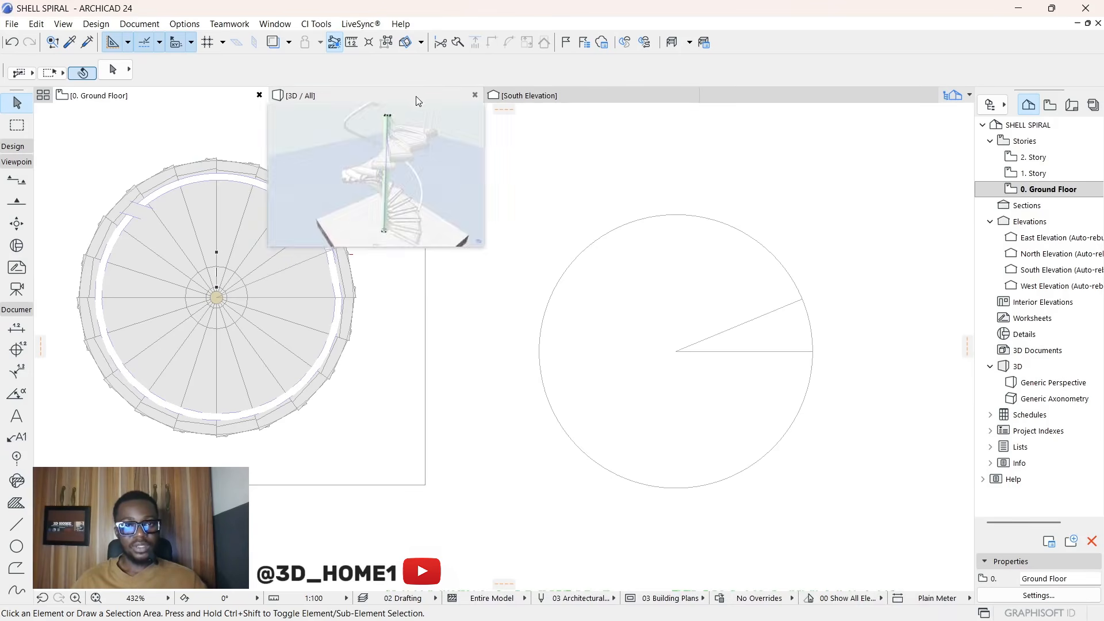
Step: Measure the vertical distance between the ground floor and first story level lines in the South Elevation
left_click(502, 95)
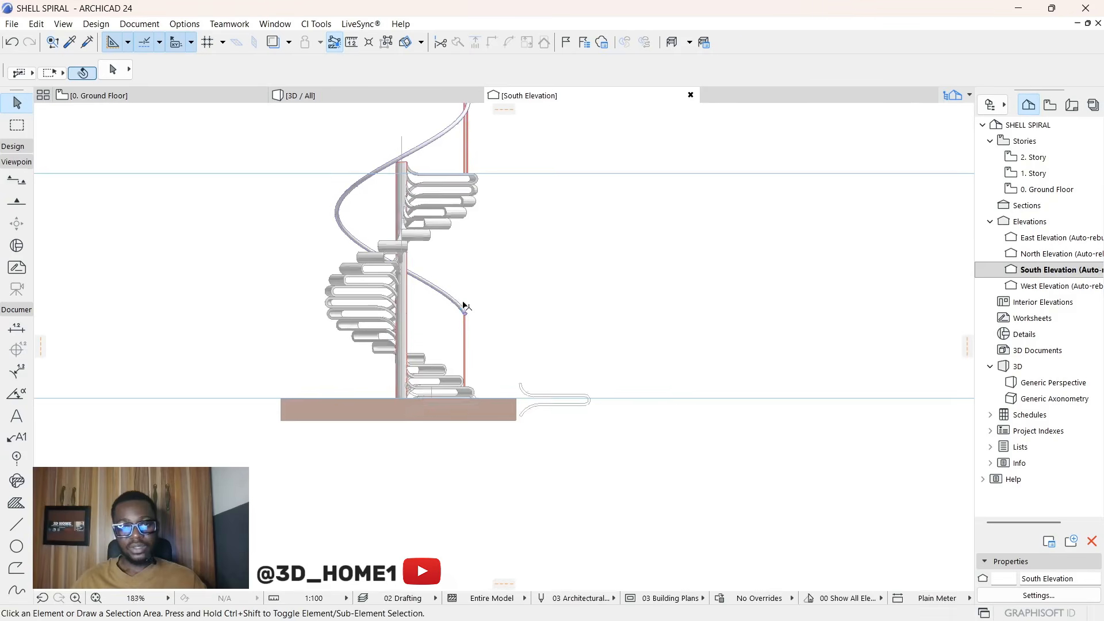
scroll(463, 303, "down", 4)
scroll(459, 305, "down", 2)
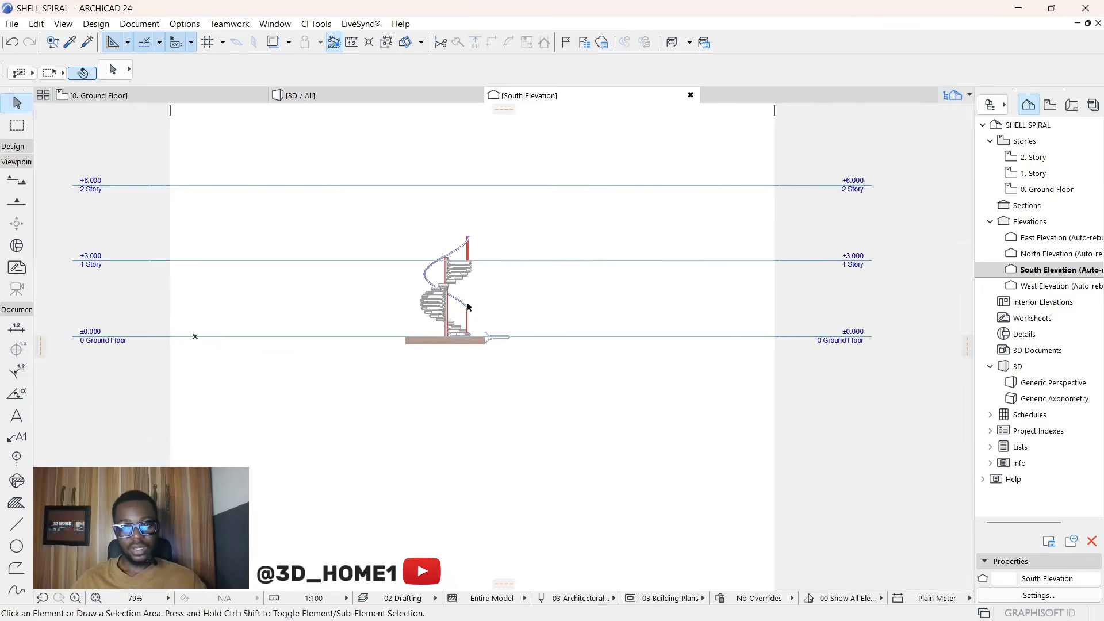
scroll(455, 321, "up", 4)
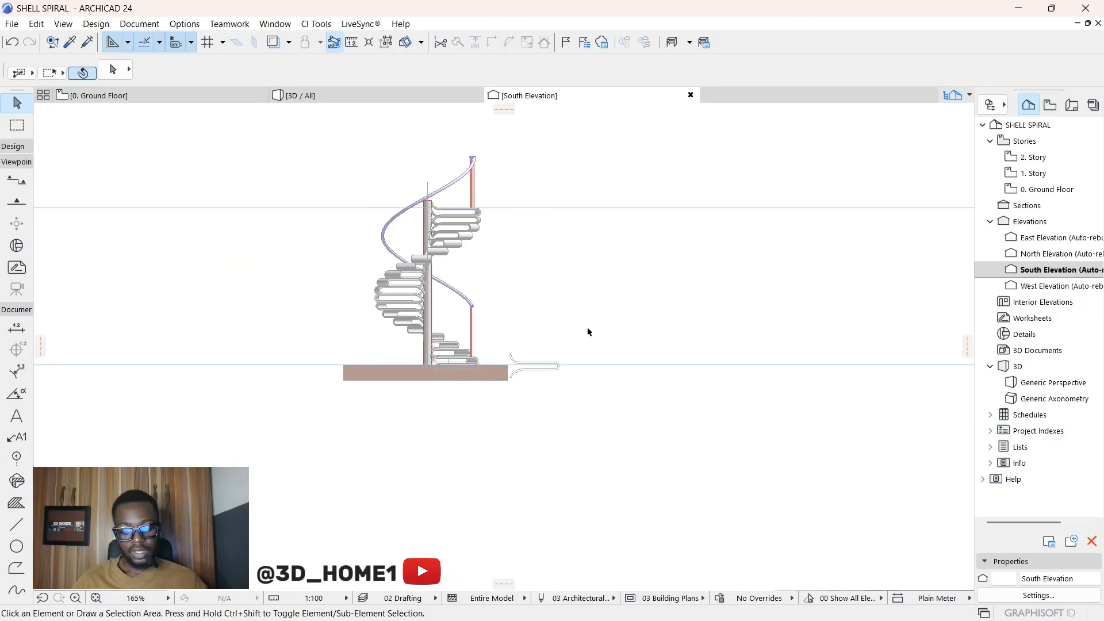
key("m")
left_click(598, 364)
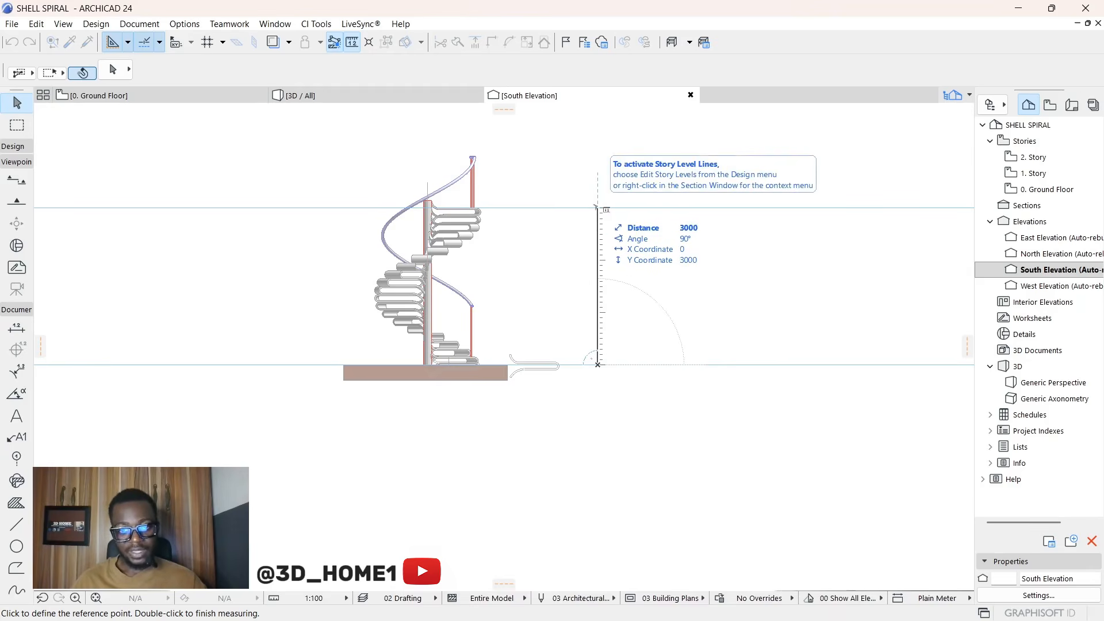
key("Escape")
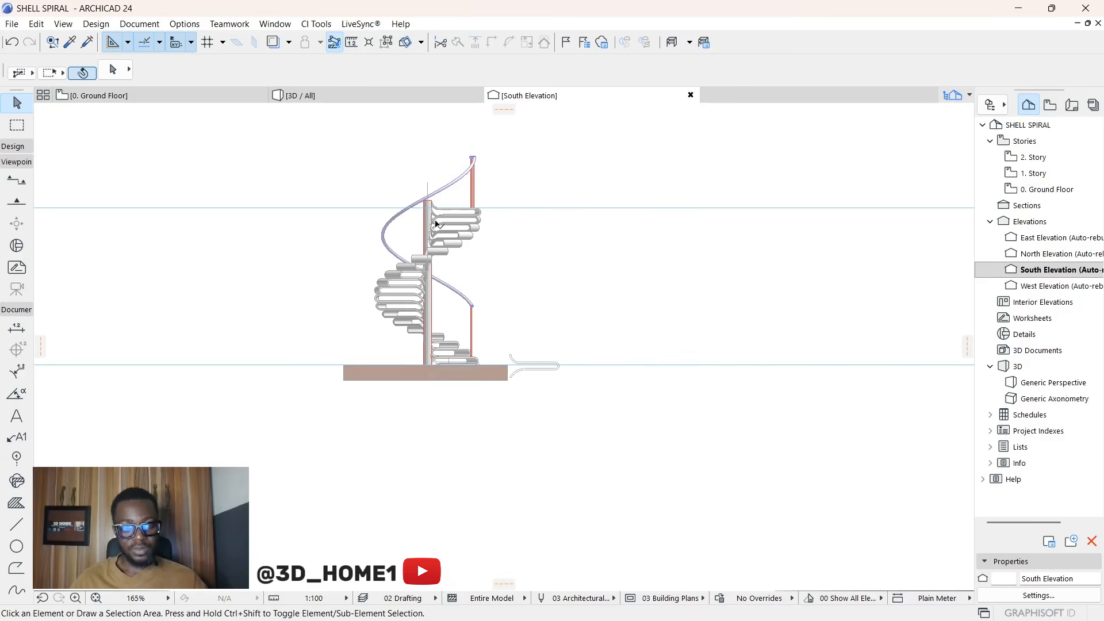
scroll(435, 223, "down", 2)
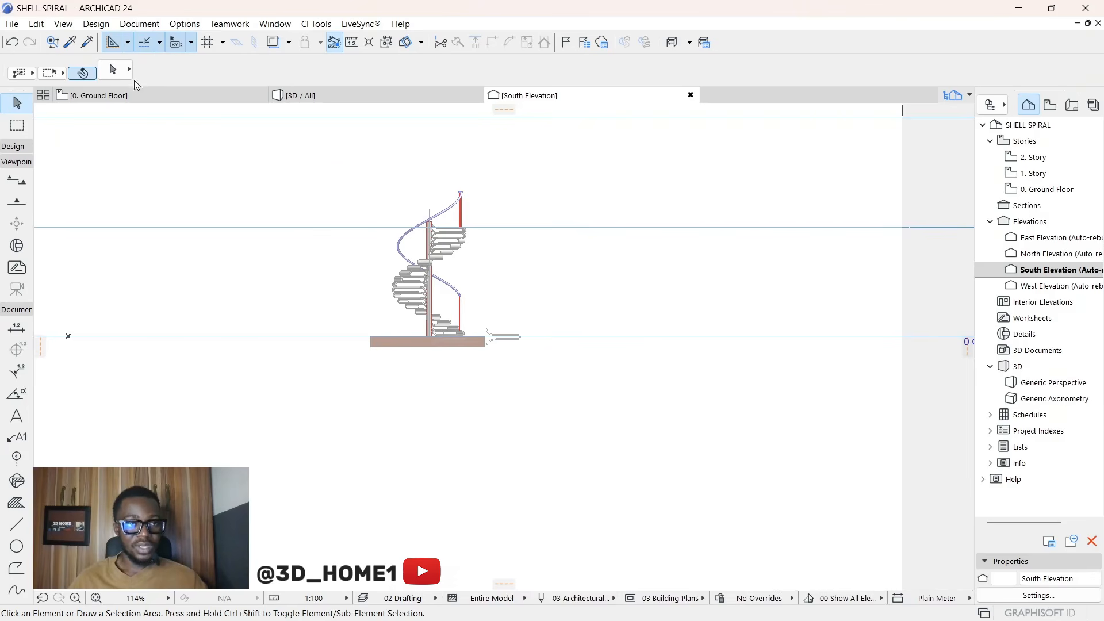
Step: Start a column on the ground floor plan and set its default diameter to 150 and height to 3000
left_click(136, 95)
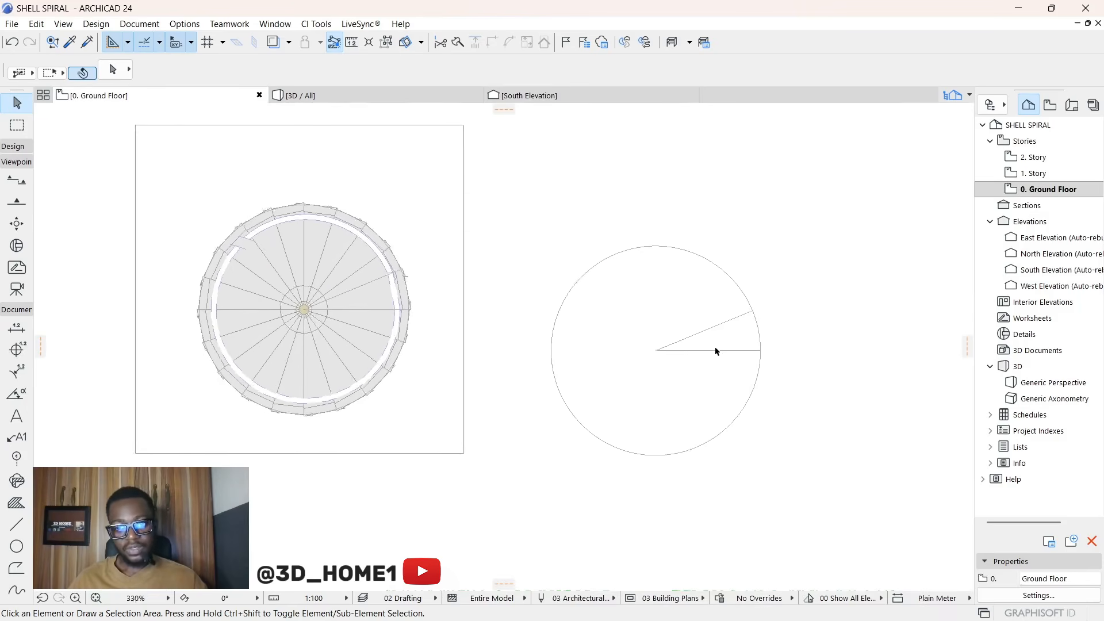
scroll(715, 348, "up", 2)
scroll(742, 338, "up", 1)
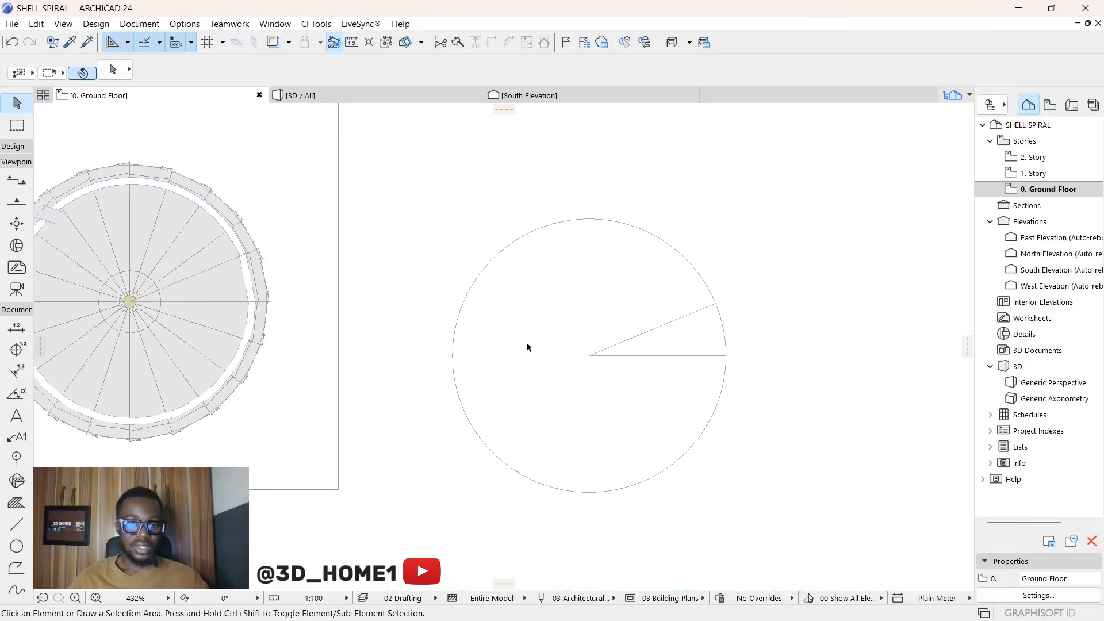
scroll(478, 370, "down", 1)
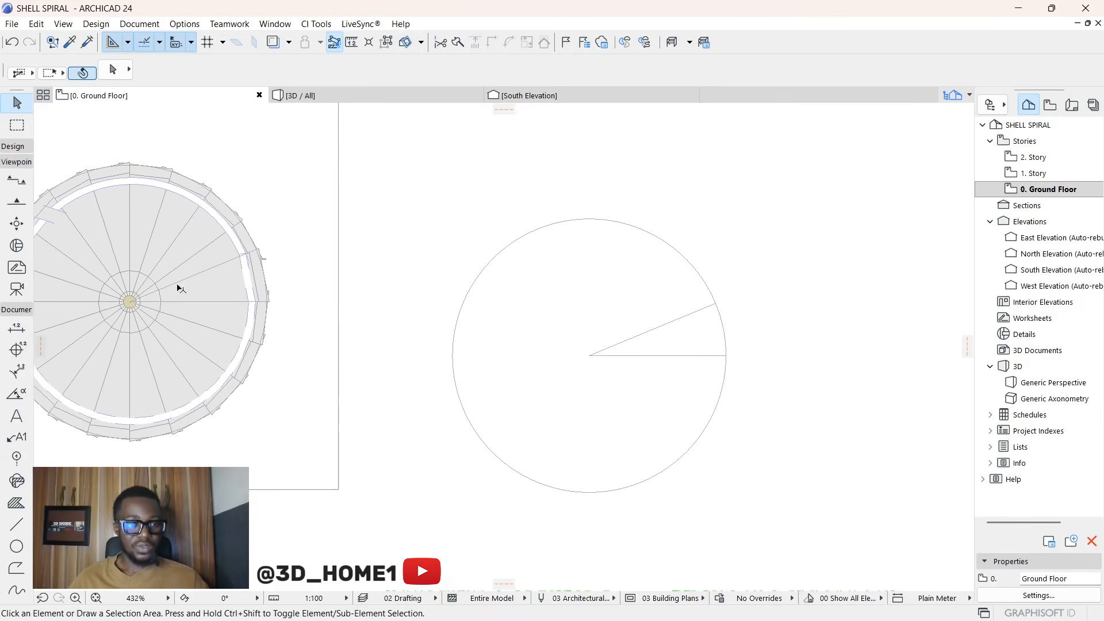
left_click(13, 146)
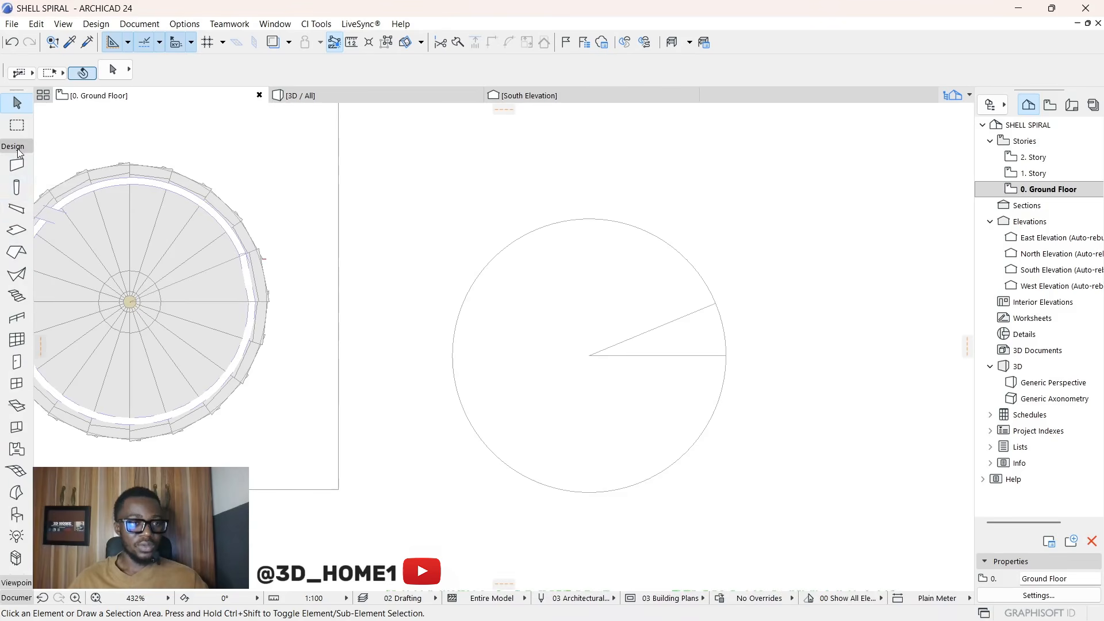
left_click(17, 187)
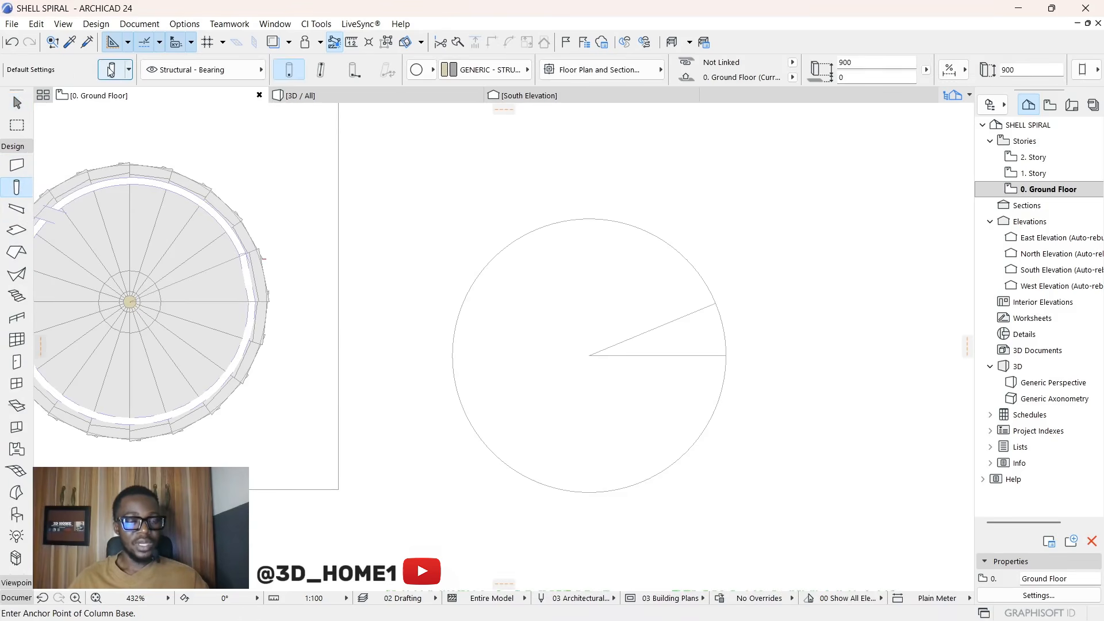
key("ctrl+t")
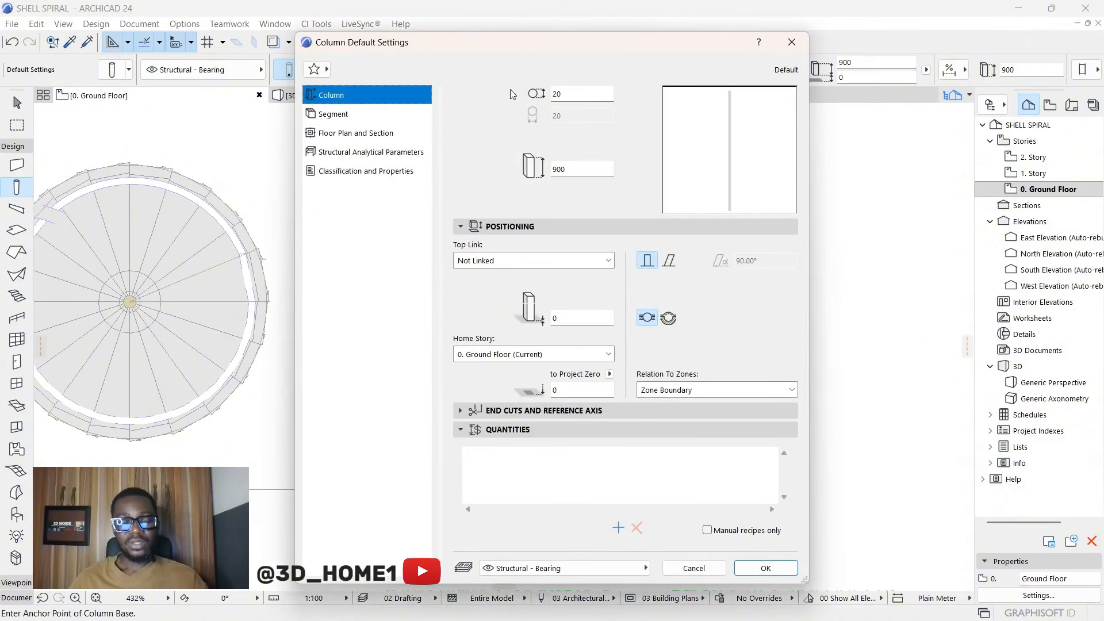
double_click(565, 97)
type("15")
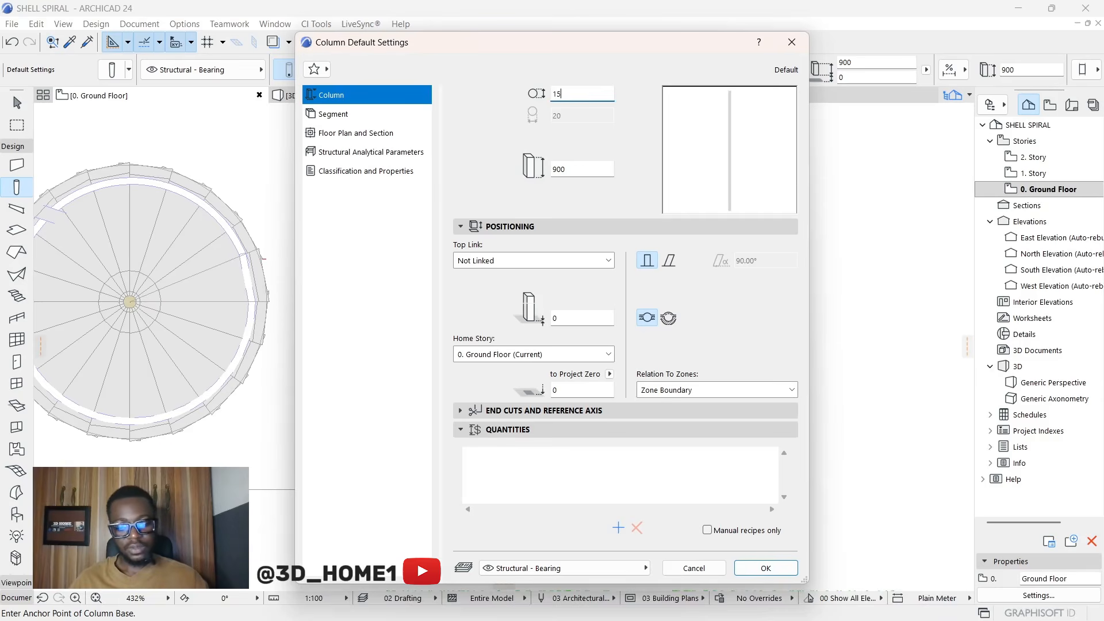
double_click(569, 167)
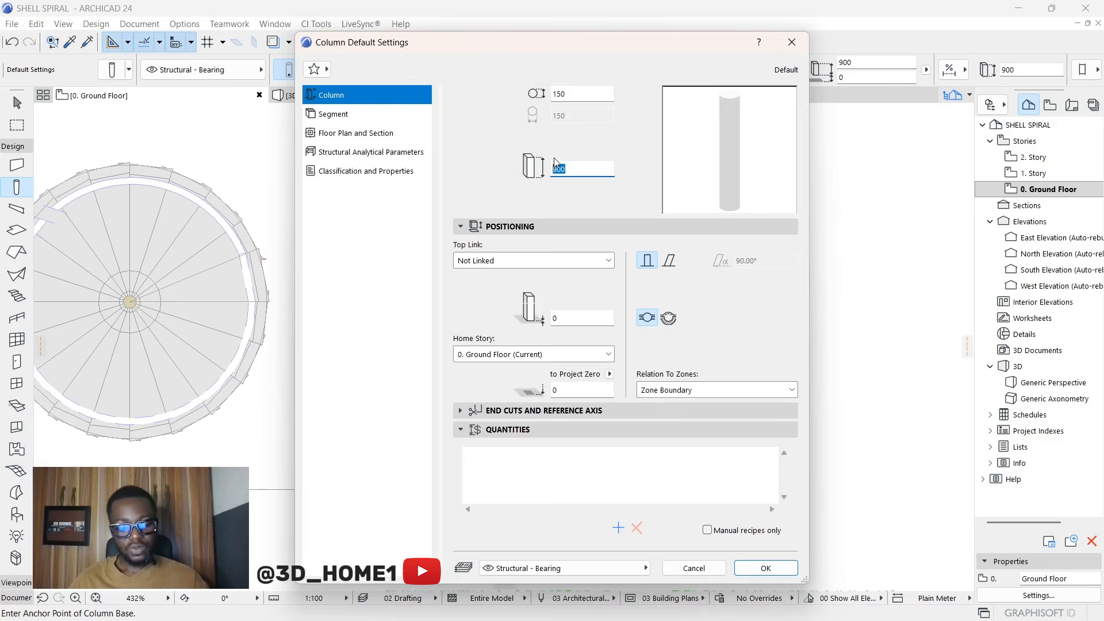
type("3000")
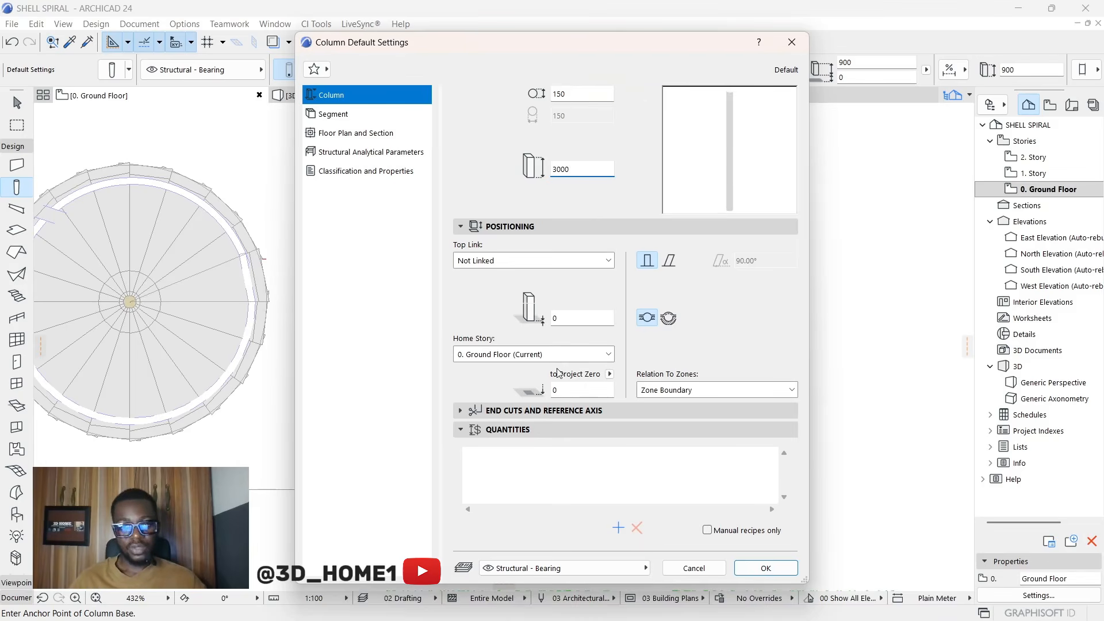
Step: Choose Paint - Titanium White as the column segment's override surface and accept the default settings
left_click(336, 116)
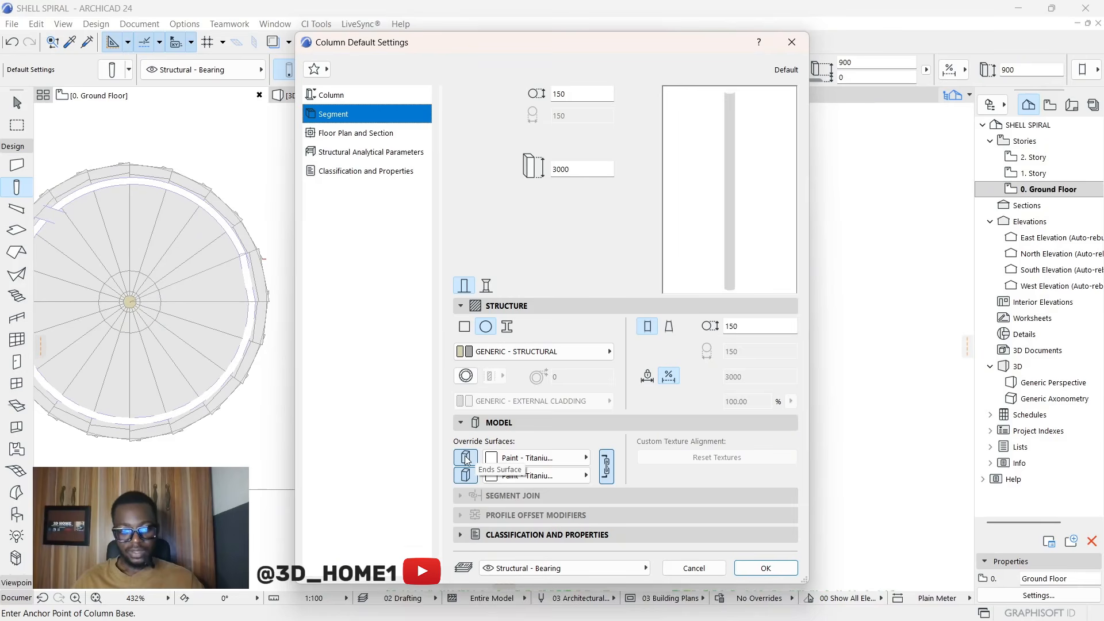
left_click(493, 458)
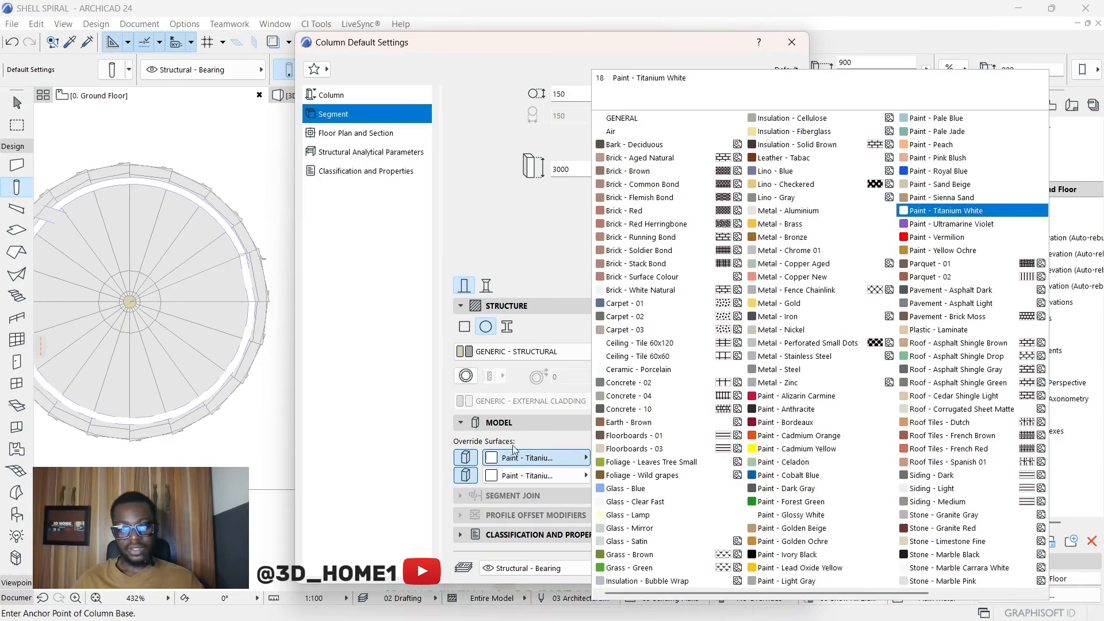
left_click(958, 213)
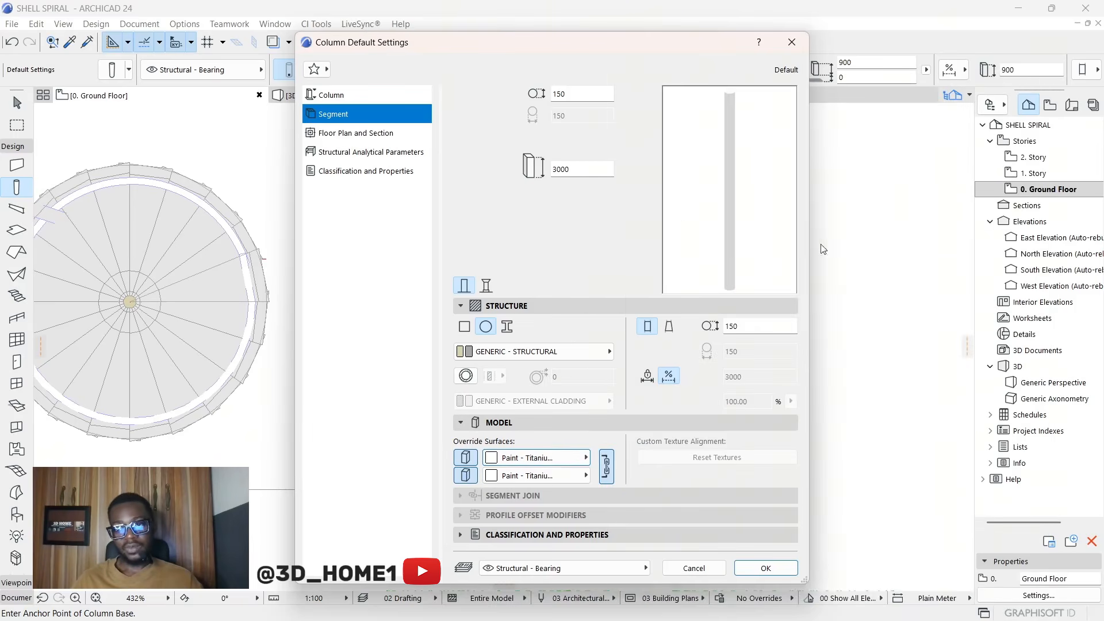
left_click(766, 568)
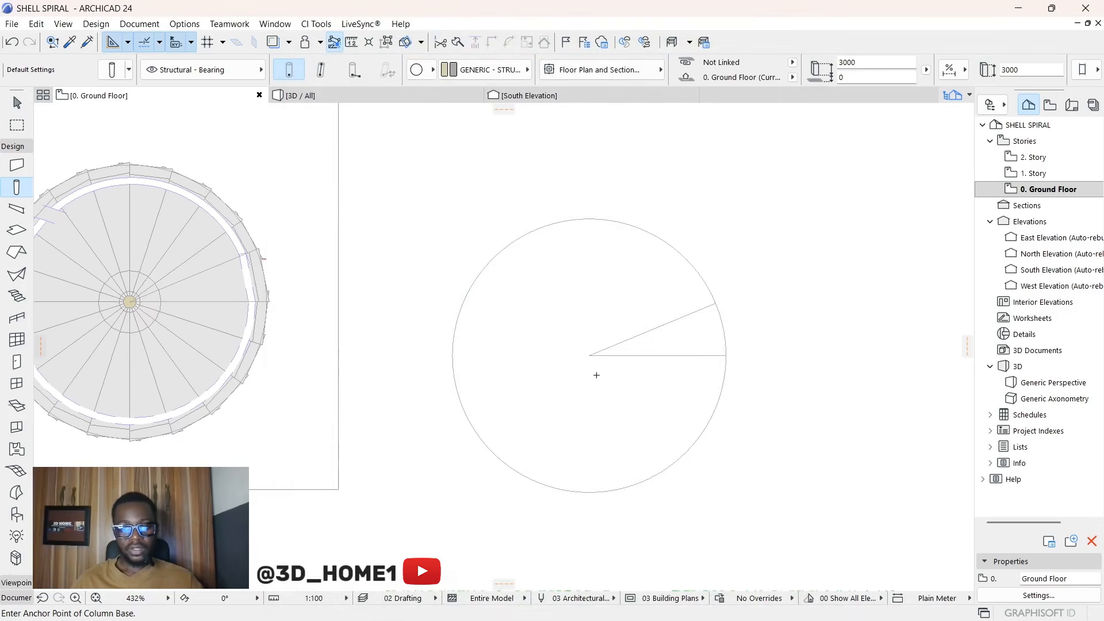
Step: Place the round column at the centre of the new circle, where the two wedge lines meet
scroll(589, 354, "up", 4)
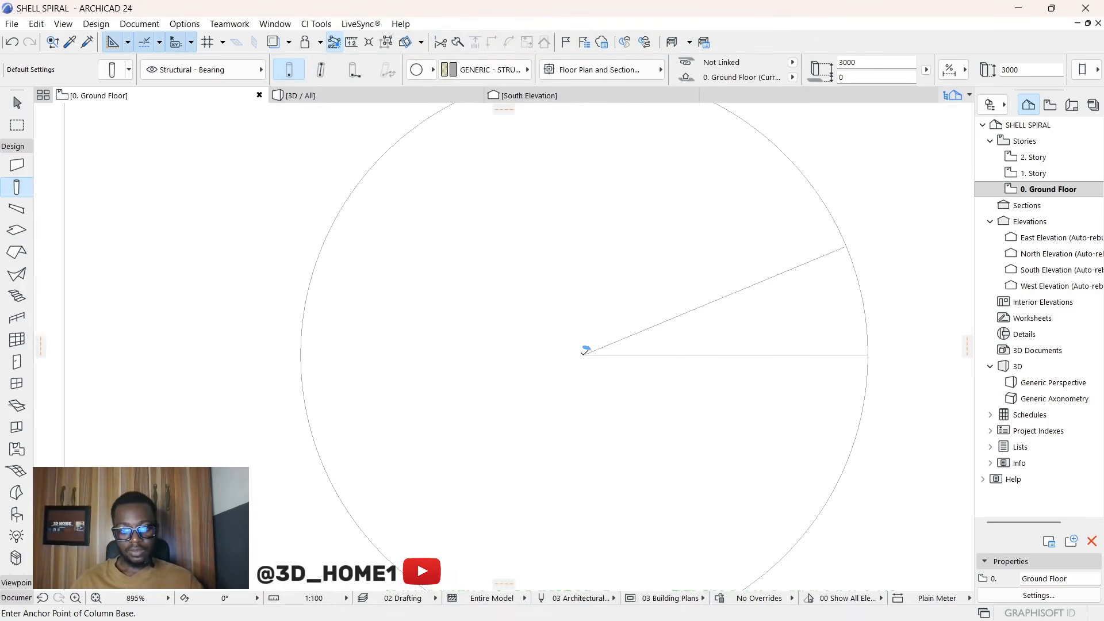
left_click(584, 353)
key("Escape")
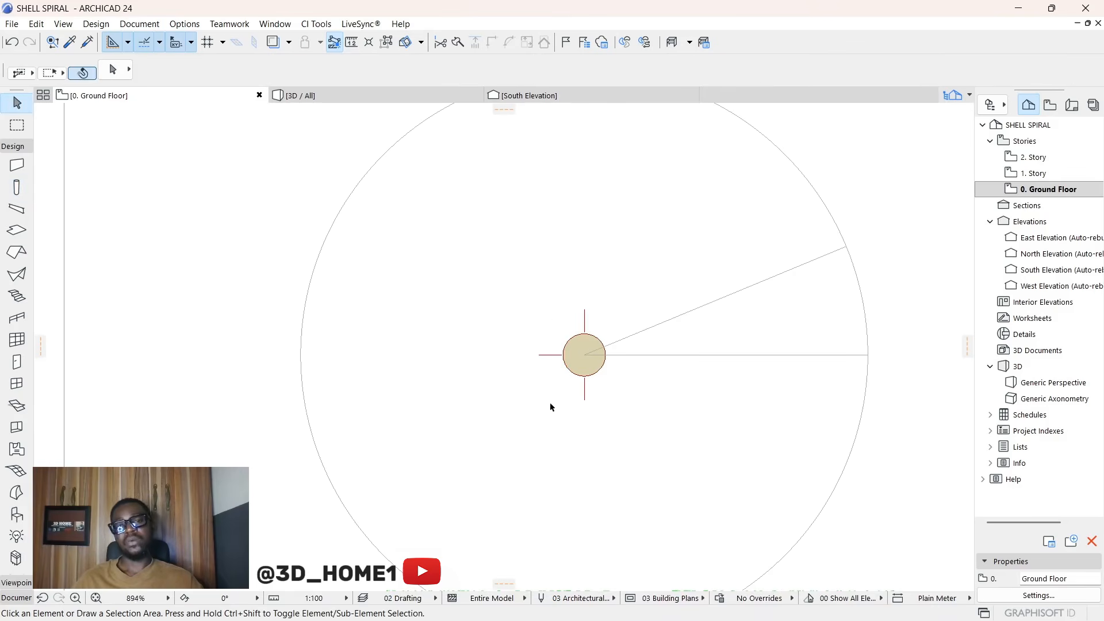
Step: View the newly placed column beside the finished spiral staircase in 3D
scroll(550, 402, "down", 5)
left_click_drag(390, 88, 389, 86)
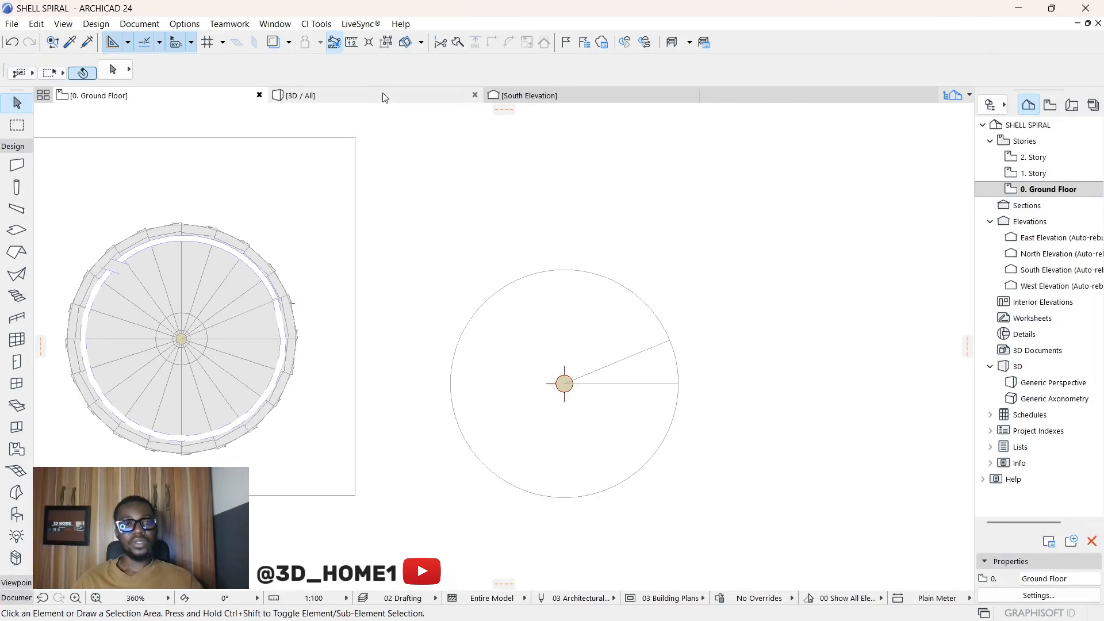
left_click(380, 95)
scroll(552, 333, "down", 6)
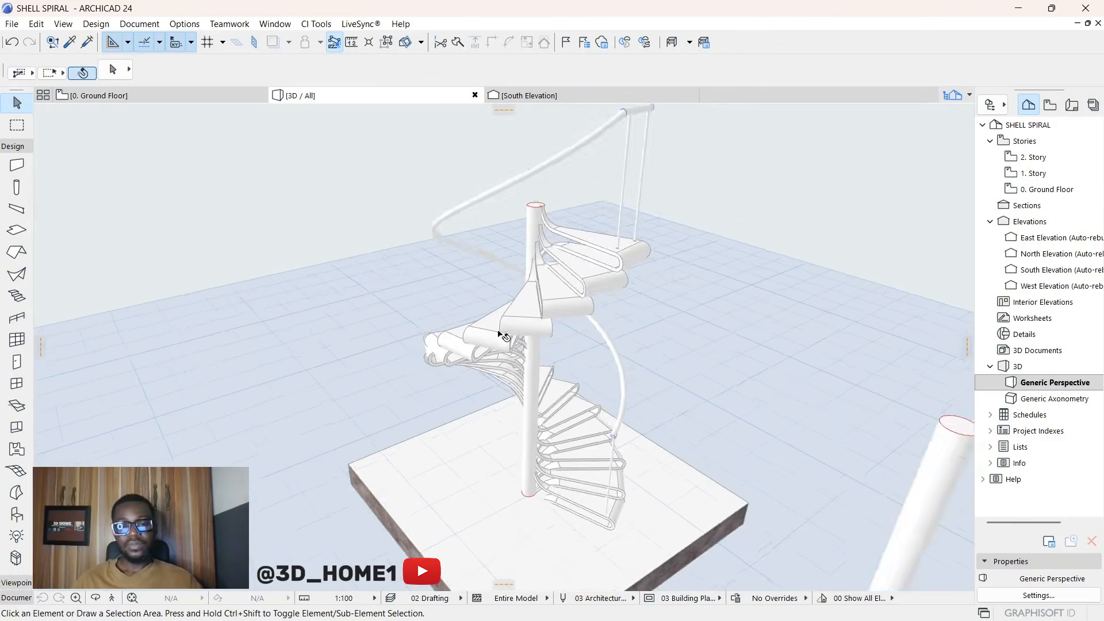
Step: Orbit around the new column and the finished spiral staircase in 3D to compare their central columns
scroll(571, 414, "up", 2)
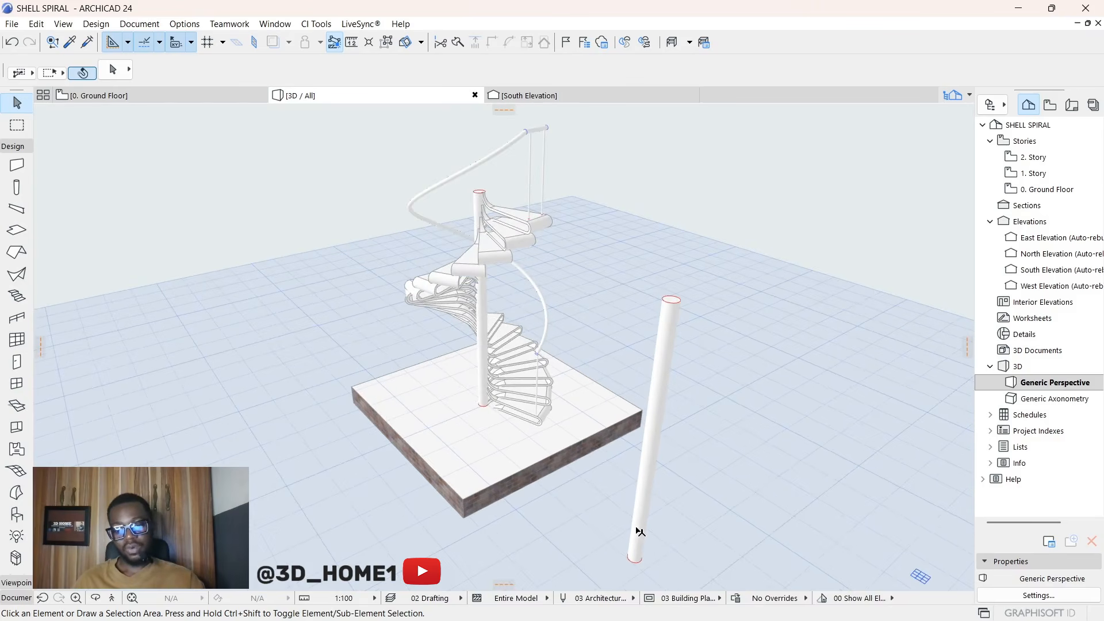
left_click_drag(634, 527, 771, 471)
middle_click_drag(771, 472, 770, 473, "shift")
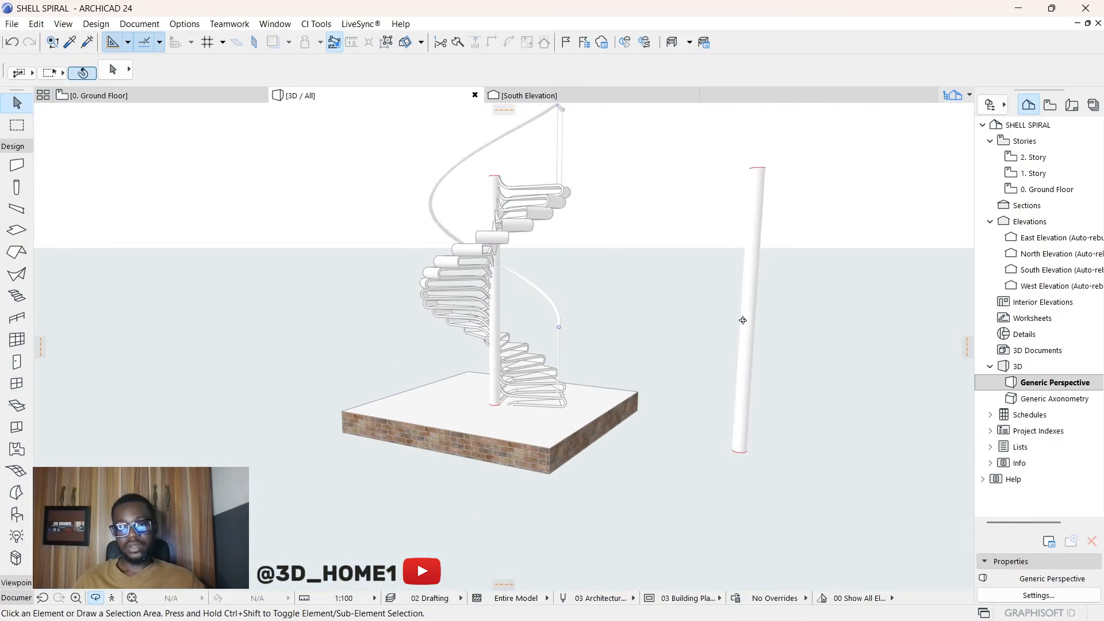
scroll(504, 348, "down", 2)
middle_click_drag(637, 435, 693, 443, "shift")
left_click_drag(692, 431, 550, 441)
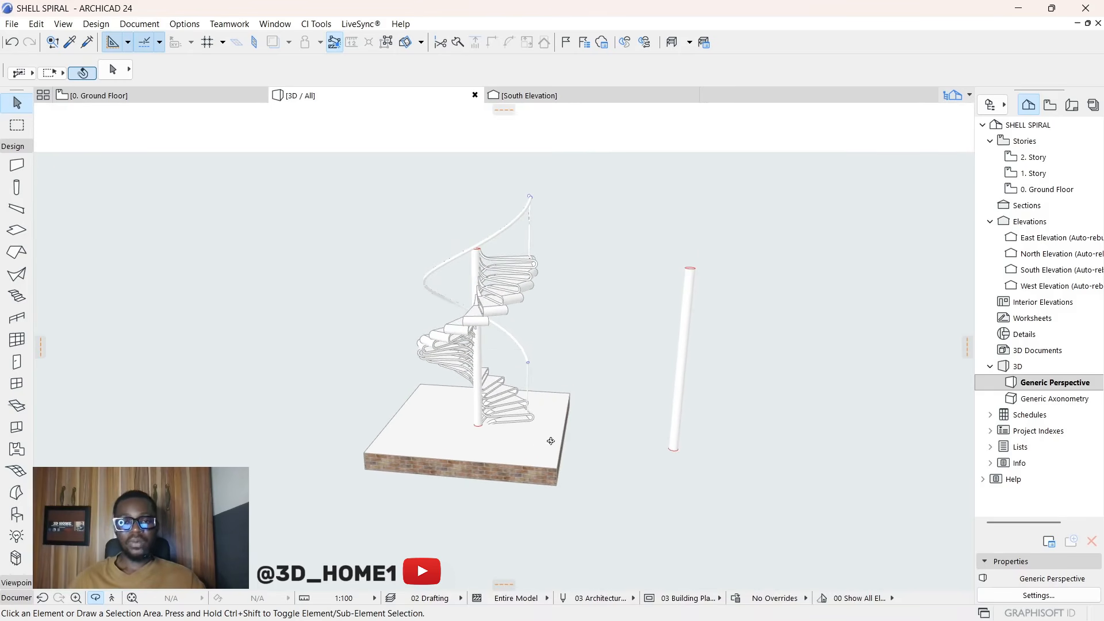
scroll(649, 413, "up", 1)
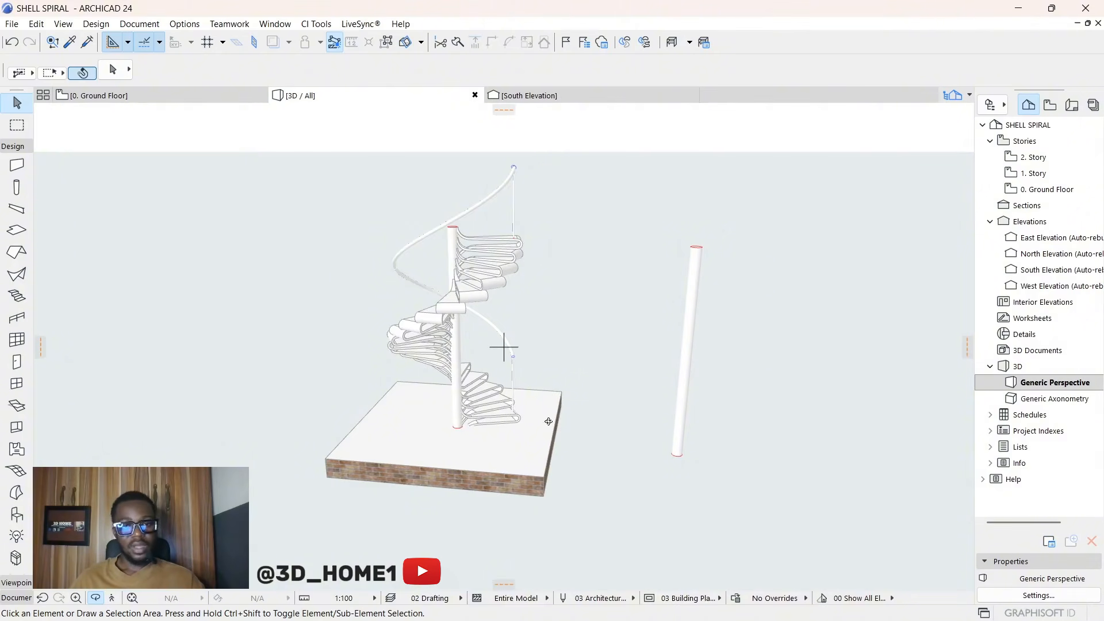
Step: Examine the new circle, its wedge lines and the central column on the ground floor plan
left_click(148, 96)
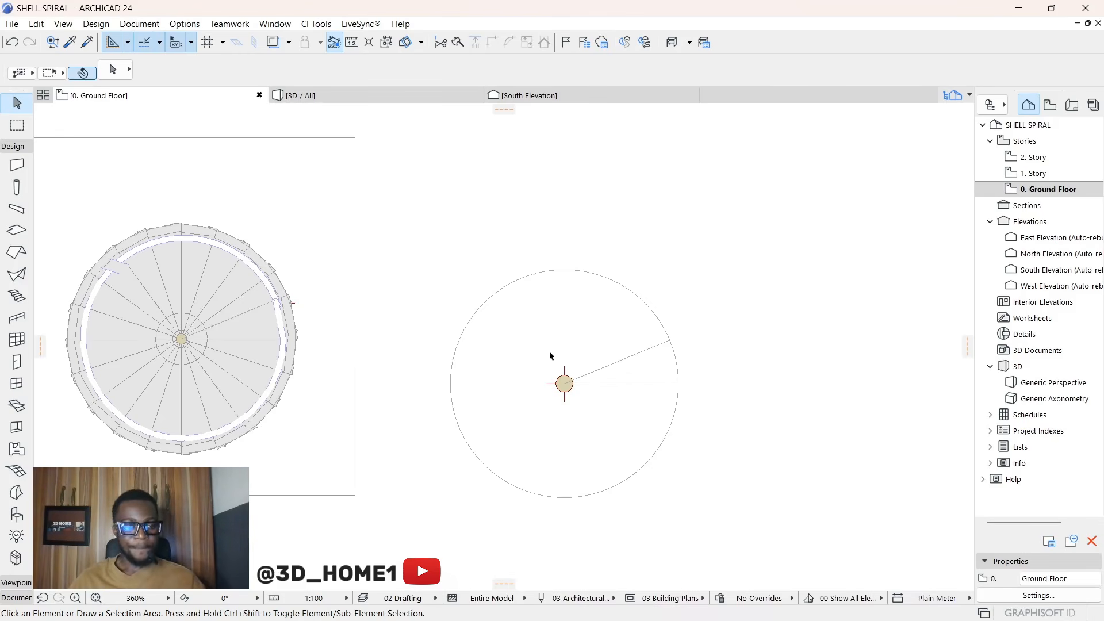
scroll(555, 333, "down", 5)
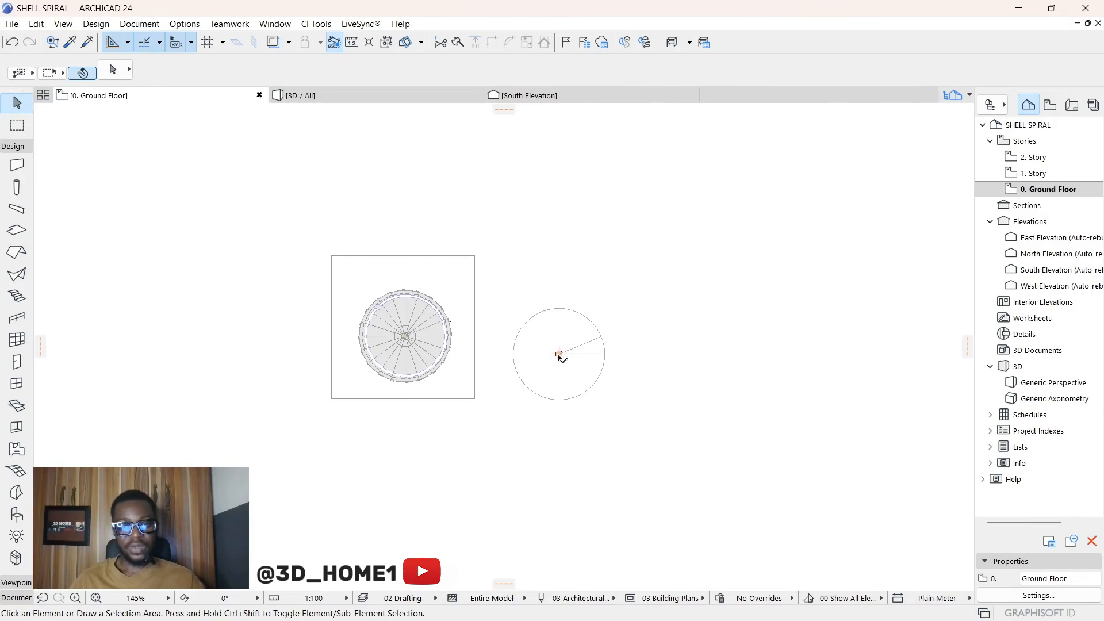
scroll(557, 353, "up", 3)
scroll(558, 354, "up", 8)
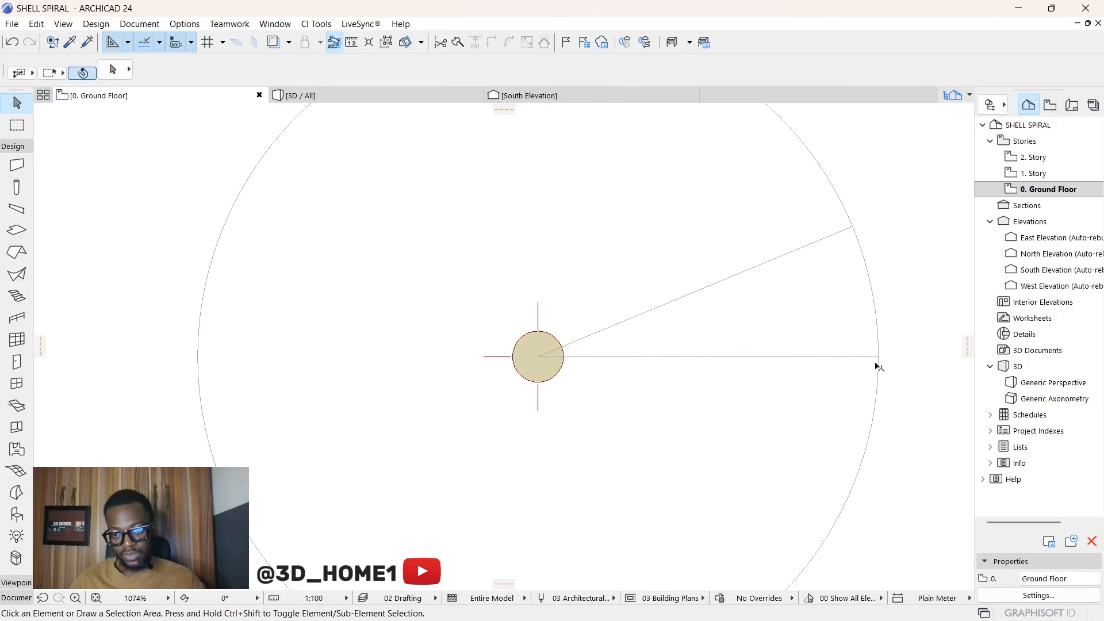
scroll(718, 368, "down", 5)
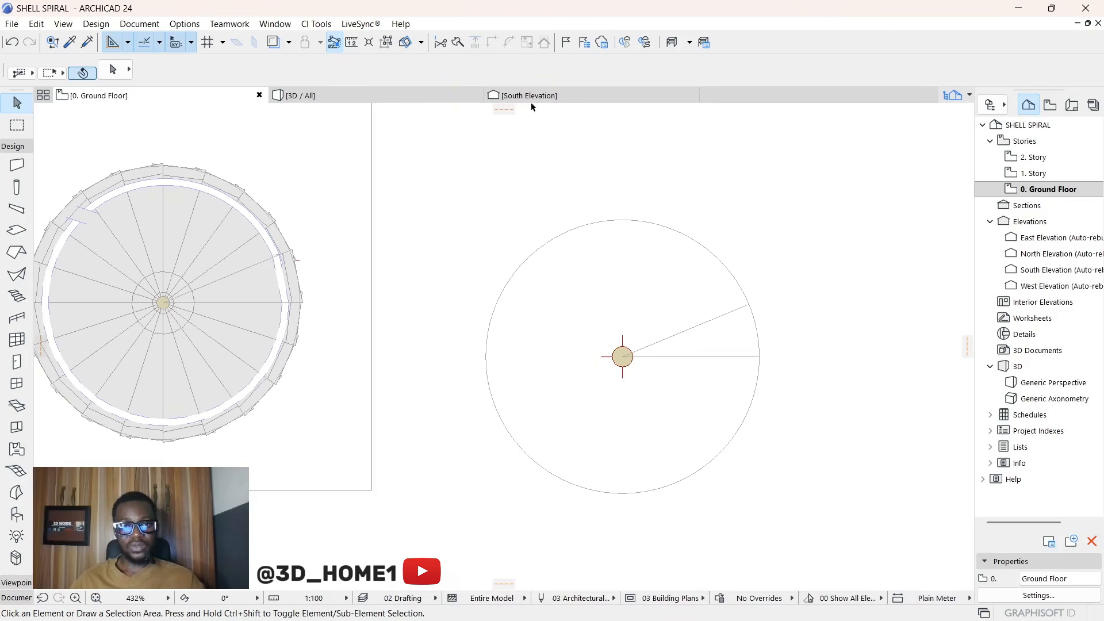
Step: In the south elevation, draw two short vertical lines downward from the two base corners of the new column
left_click(531, 104)
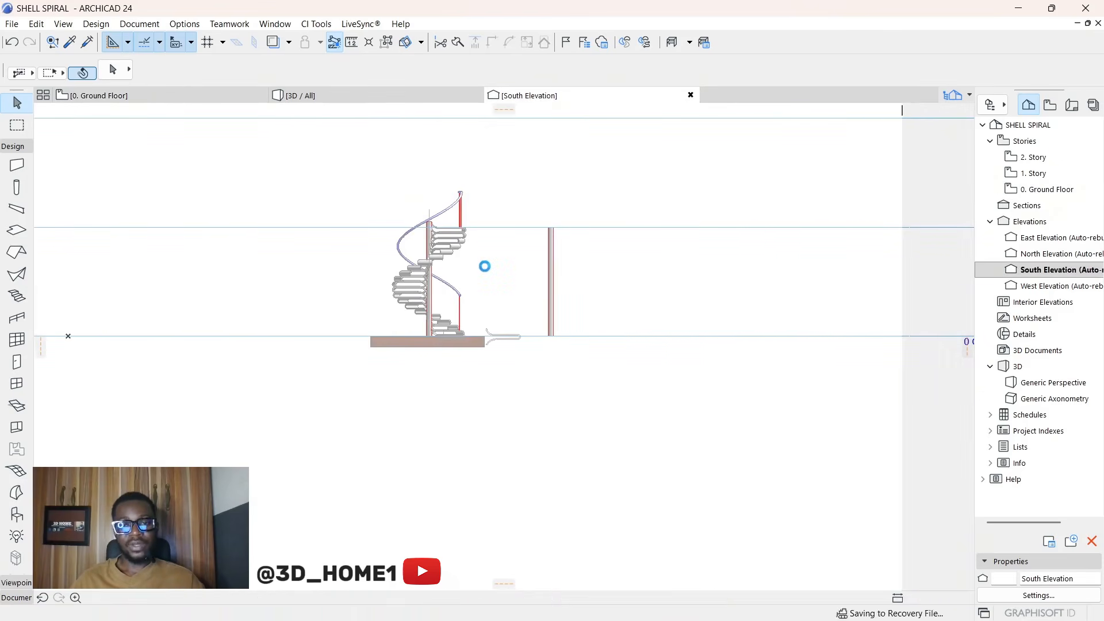
scroll(549, 332, "up", 3)
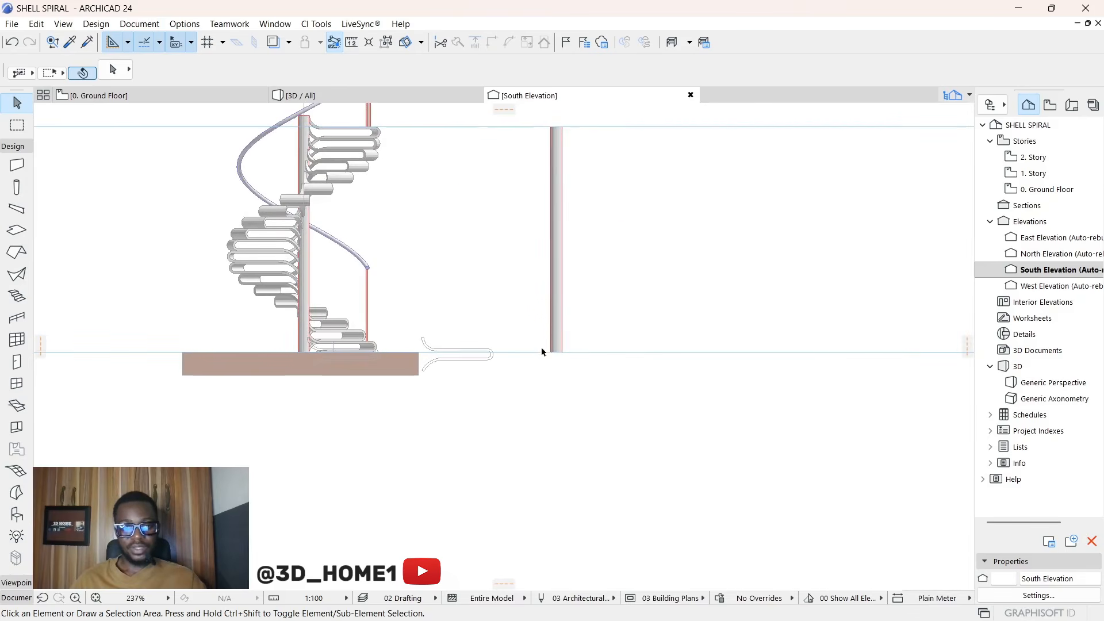
left_click(13, 146)
left_click(16, 177)
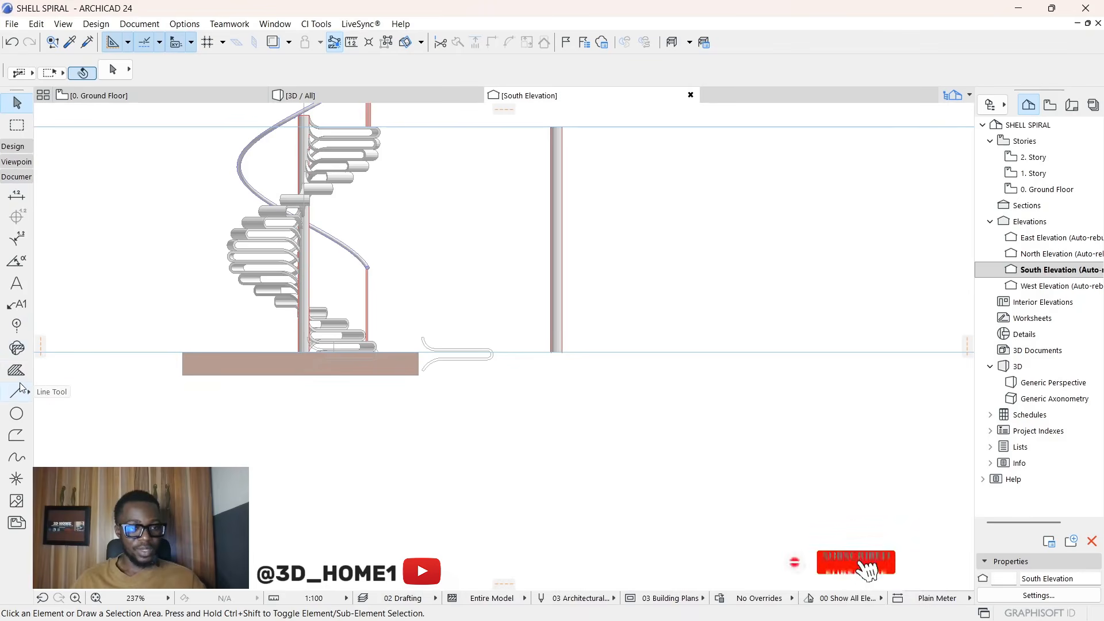
left_click(16, 391)
scroll(556, 357, "up", 4)
scroll(556, 358, "up", 5)
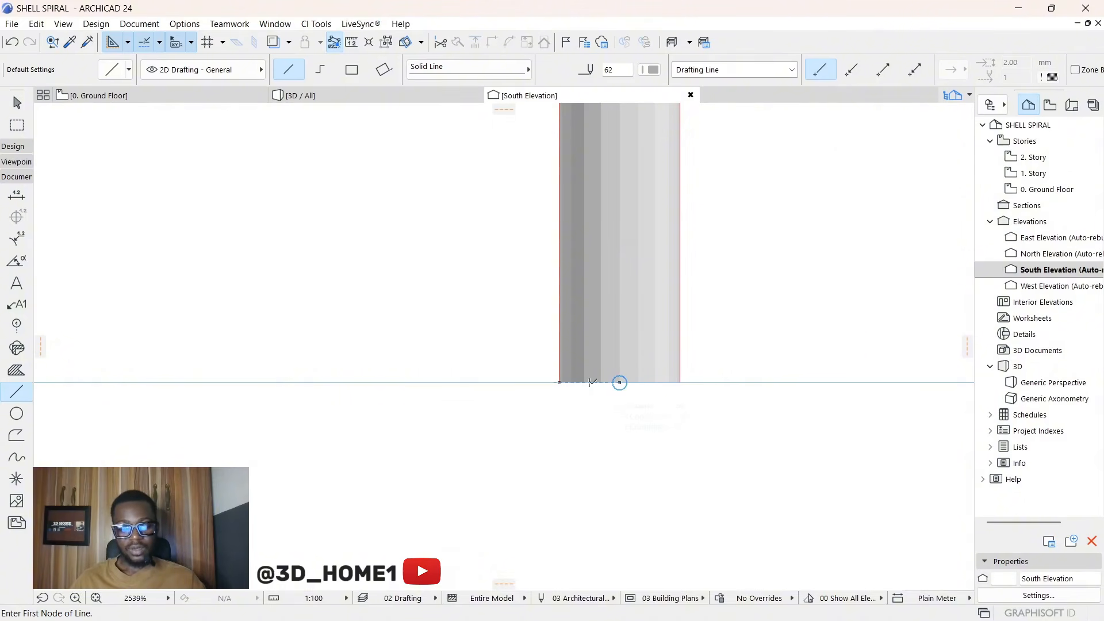
left_click(558, 381)
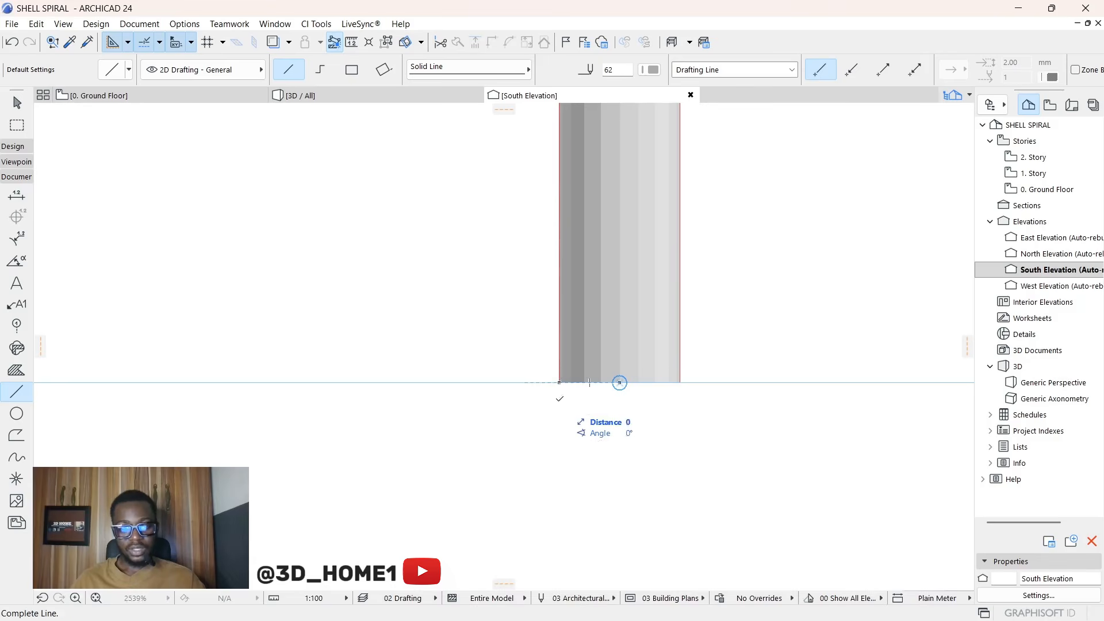
left_click(559, 427)
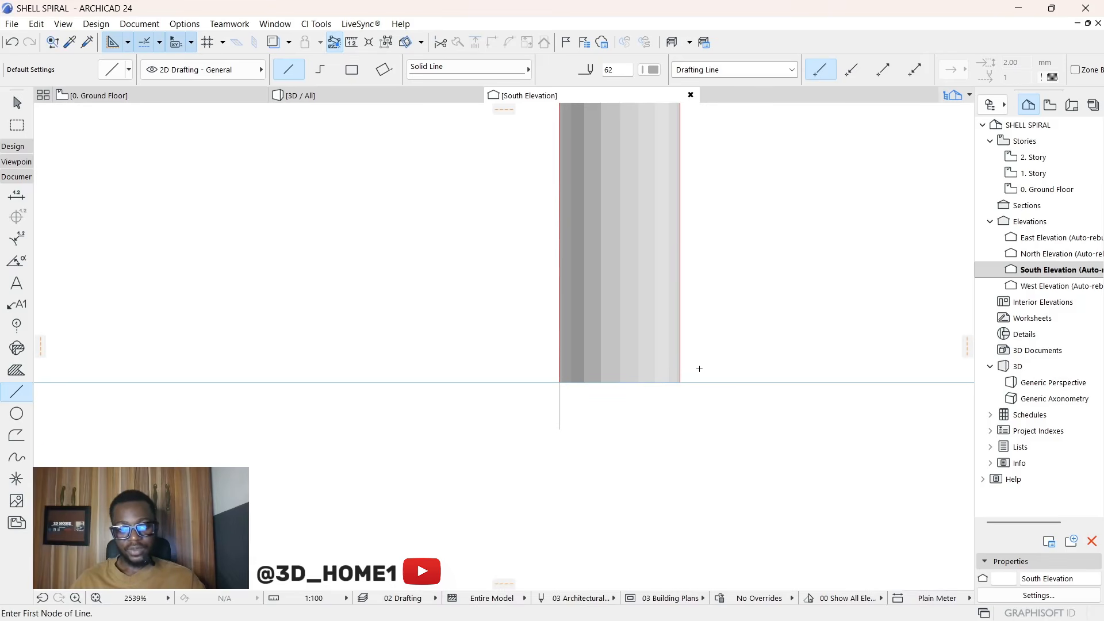
left_click(680, 381)
left_click(680, 427)
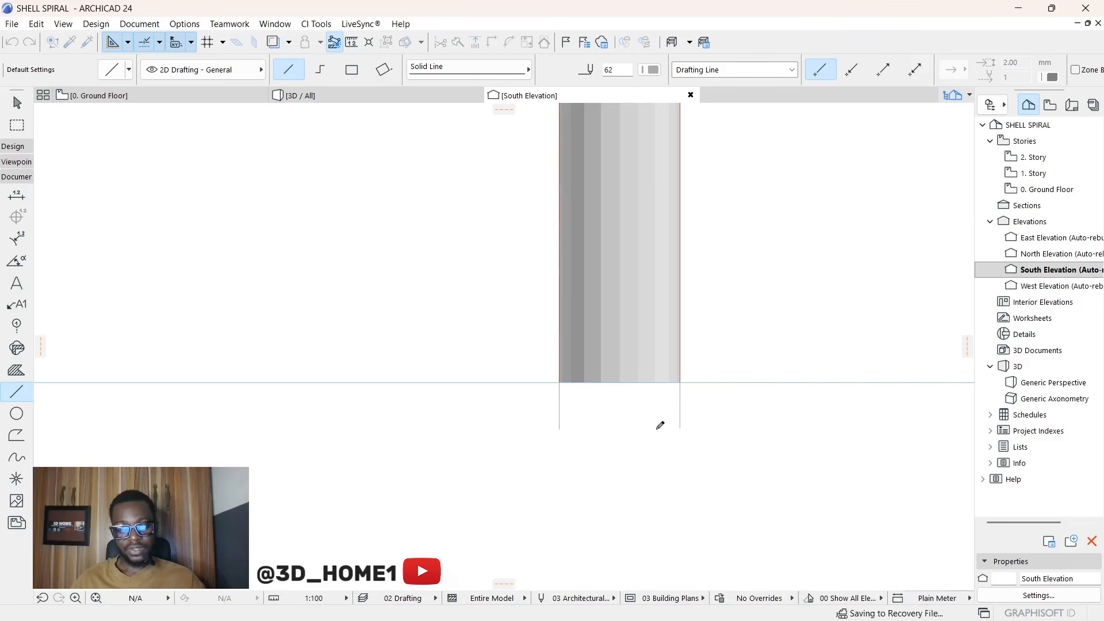
left_click(559, 409)
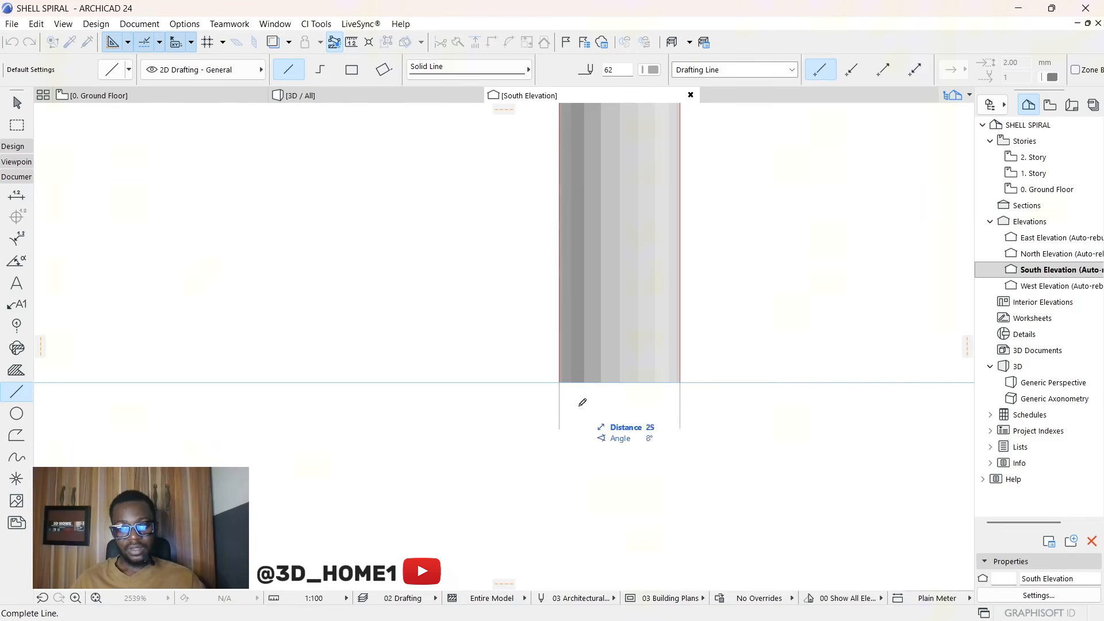
left_click(680, 406)
key("ctrl+z")
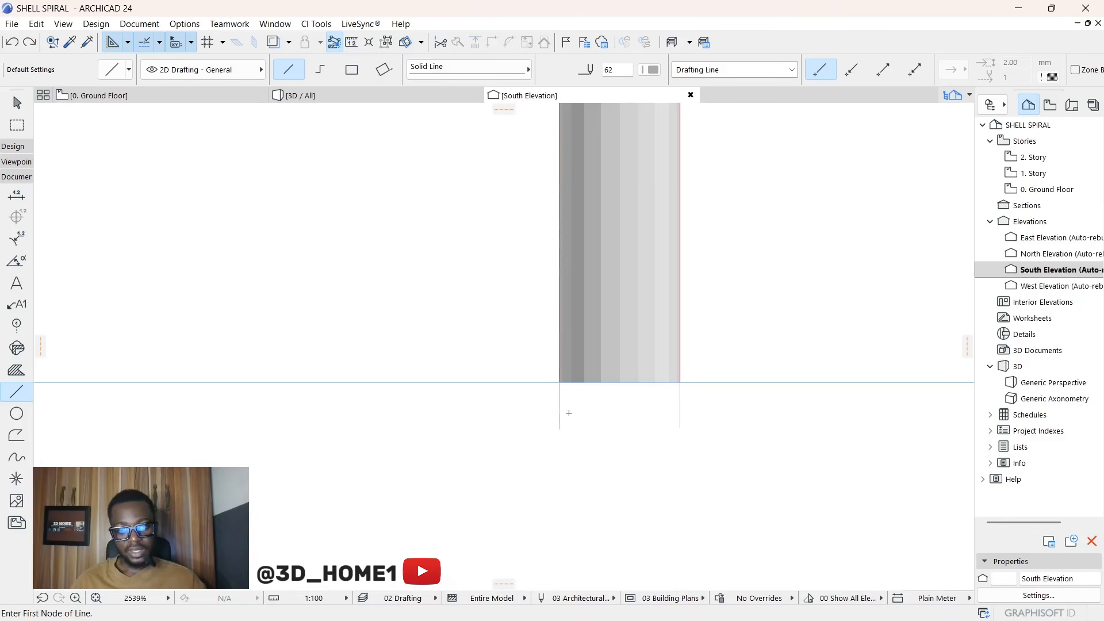
Step: Connect the two short lines with a horizontal line and draw a vertical centreline from its midpoint to just above the column's top
left_click(559, 411)
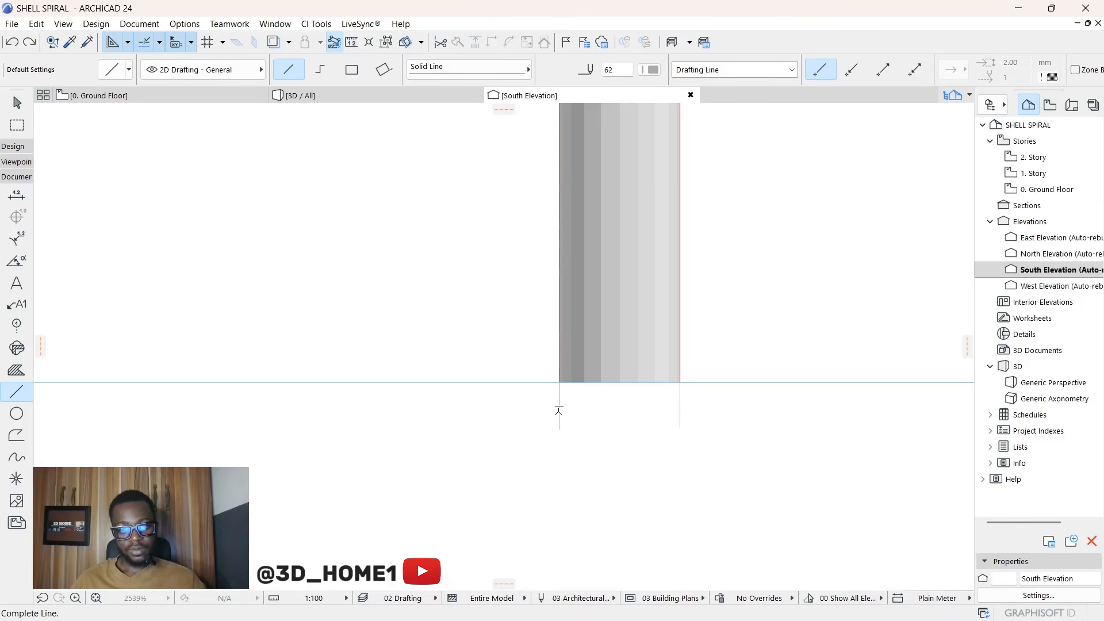
left_click(681, 410)
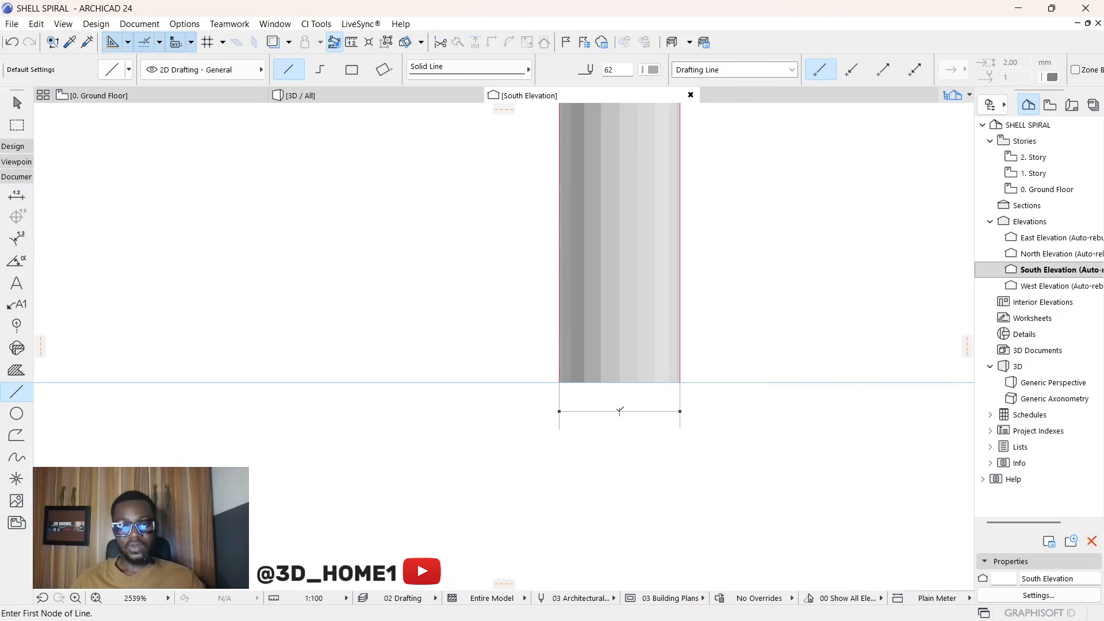
left_click(620, 411)
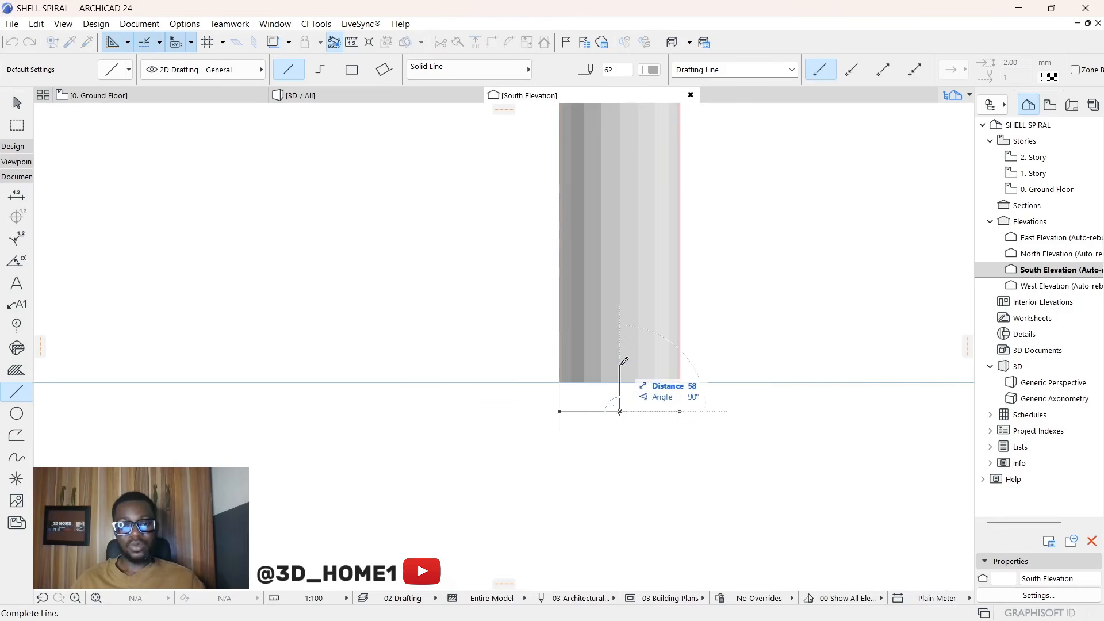
scroll(614, 442, "down", 3)
scroll(615, 442, "down", 3)
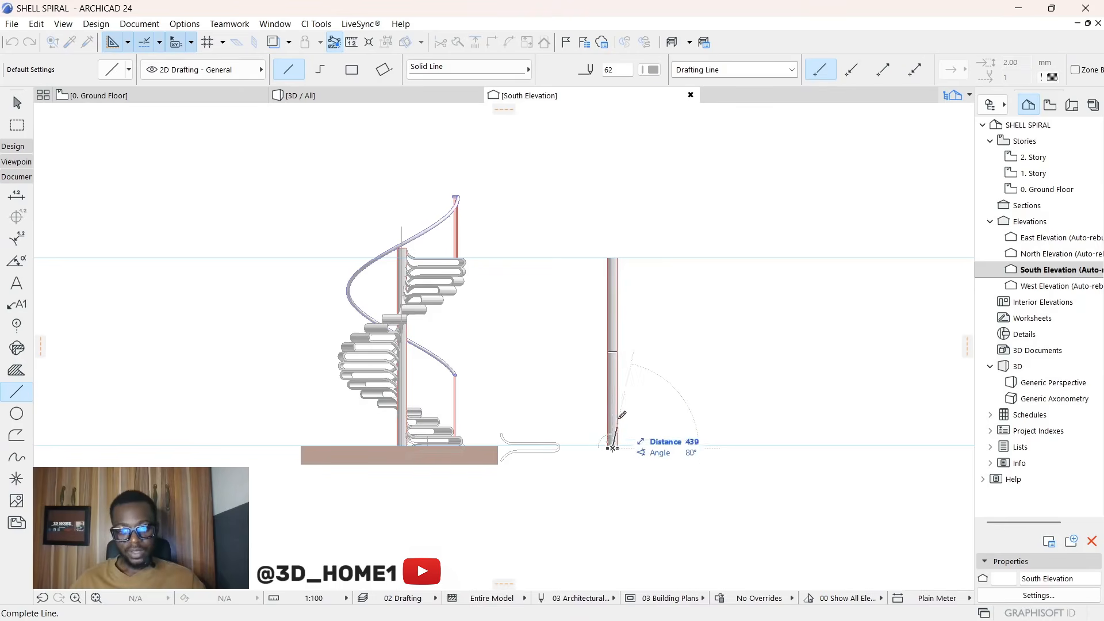
scroll(606, 285, "up", 2)
scroll(606, 286, "up", 1)
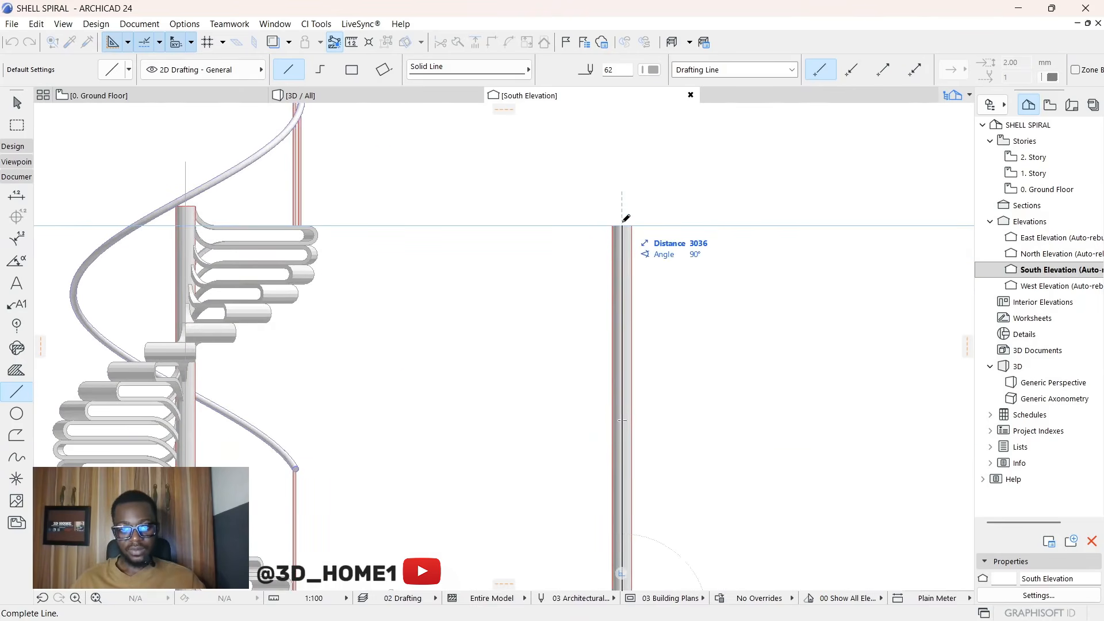
left_click(626, 219)
scroll(621, 373, "down", 3)
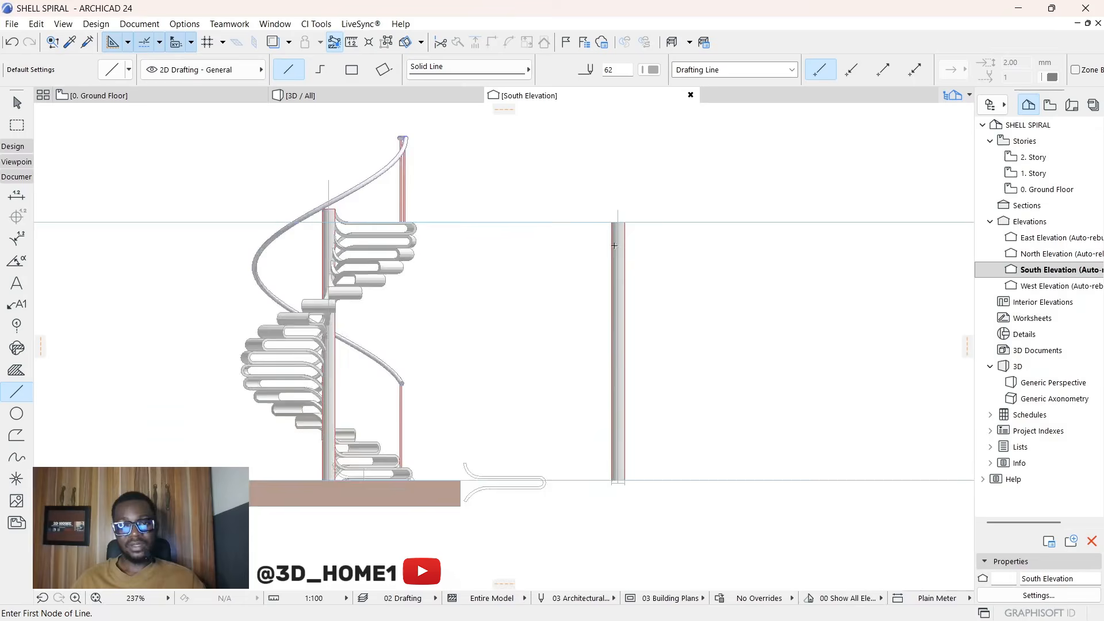
Step: Try to draw a line 1000 long outward along ground level from the centre of the column's base
scroll(623, 379, "up", 2)
scroll(623, 378, "up", 5)
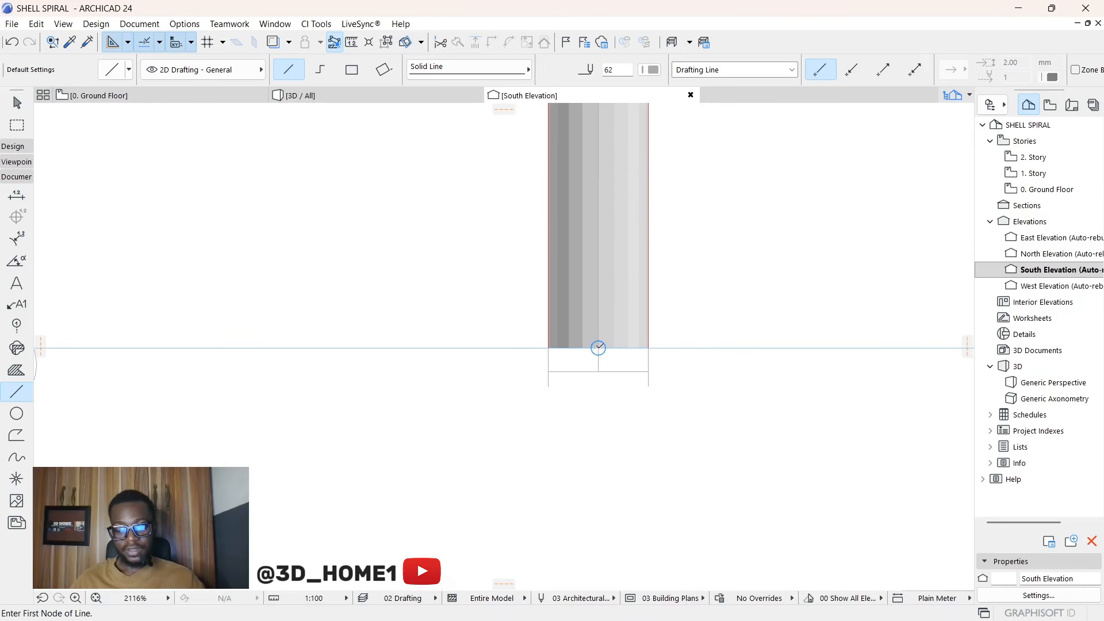
left_click(598, 348)
scroll(551, 375, "down", 3)
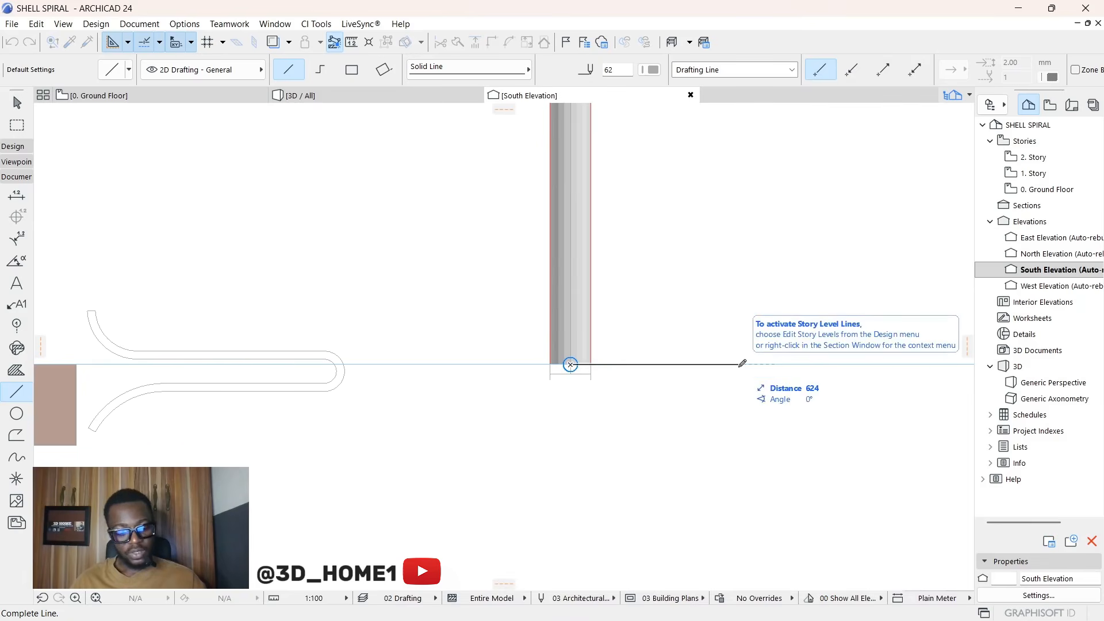
type("1000")
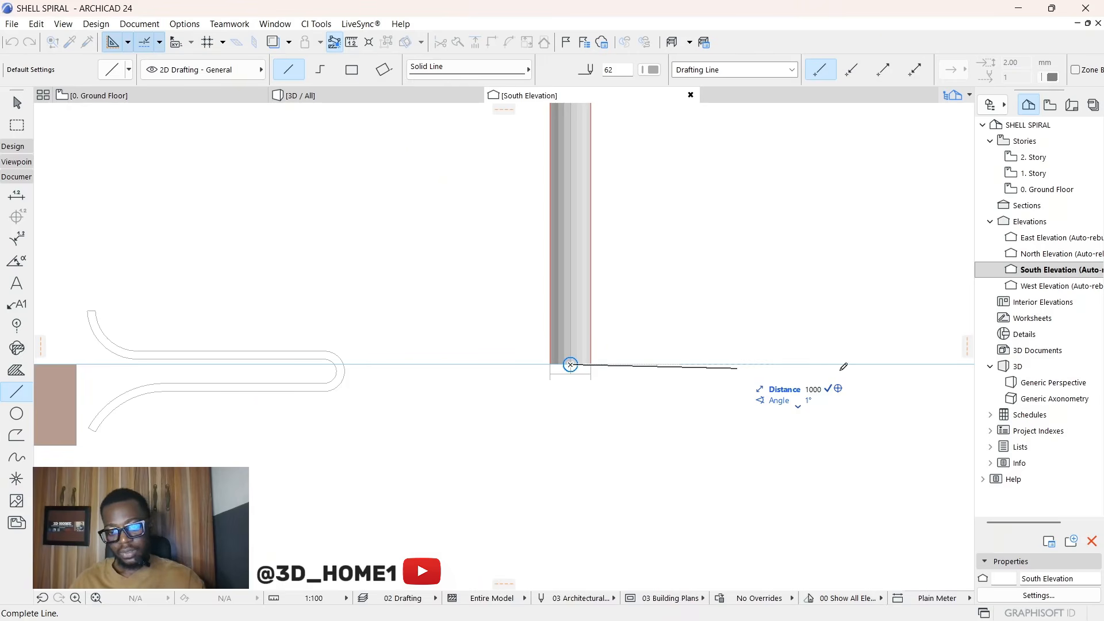
key("Return")
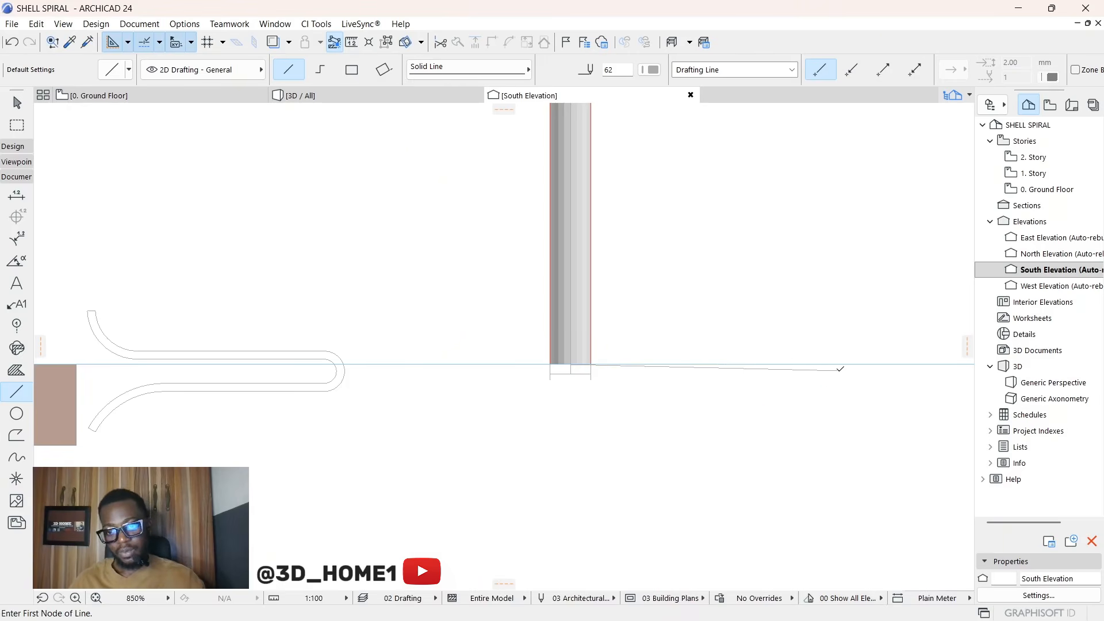
scroll(601, 363, "up", 3)
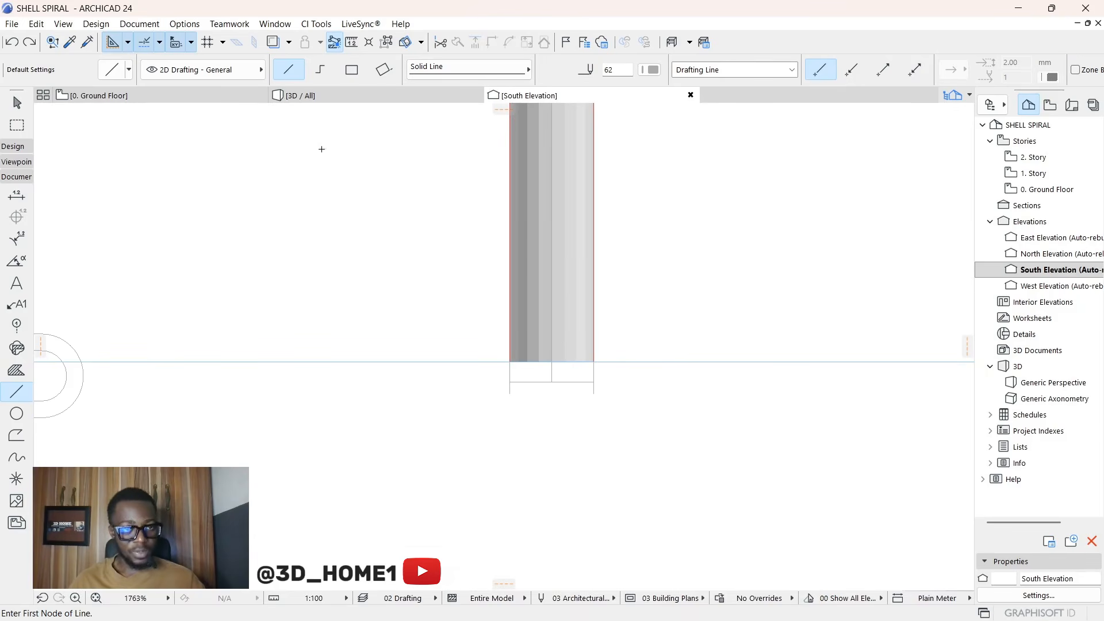
Step: Leave the Line tool and examine where the wedge lines meet the column on the ground floor plan
left_click(178, 95)
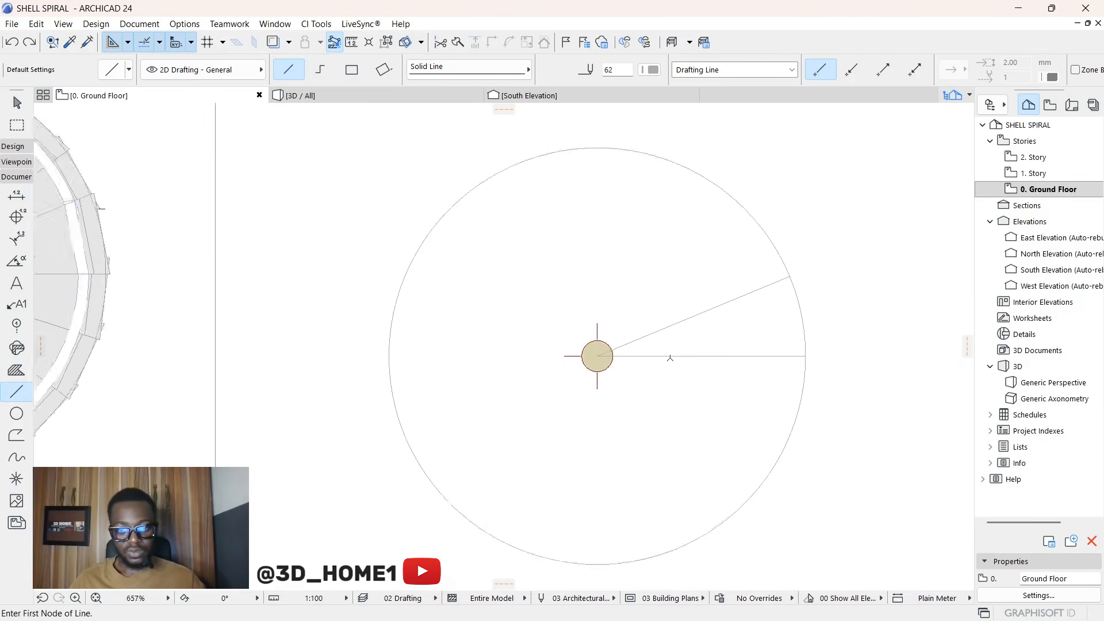
scroll(669, 358, "up", 5)
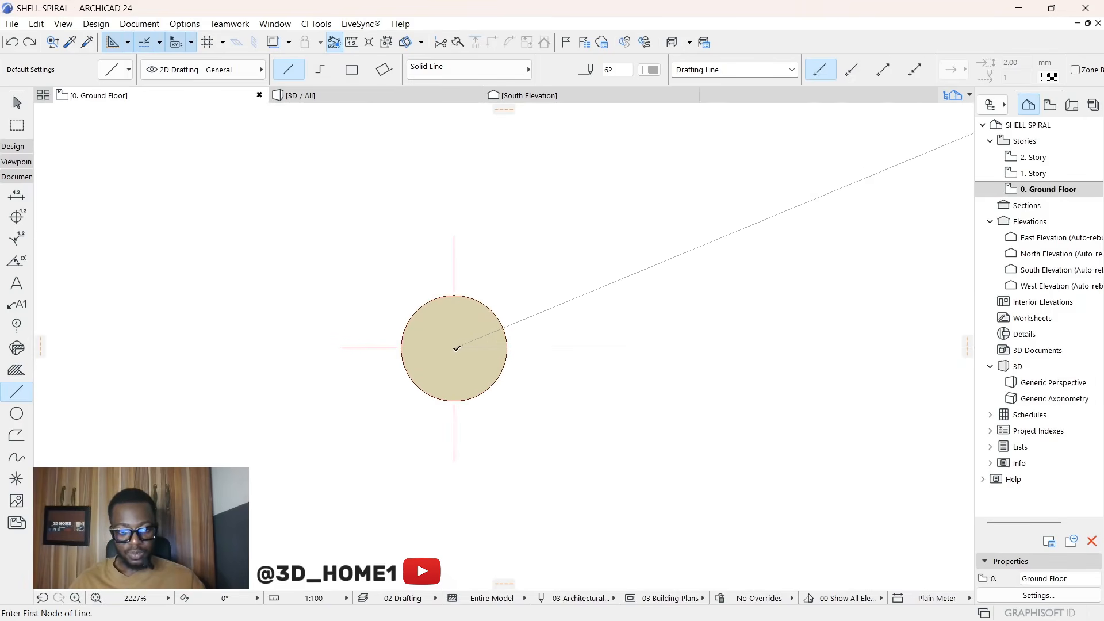
scroll(457, 347, "down", 2)
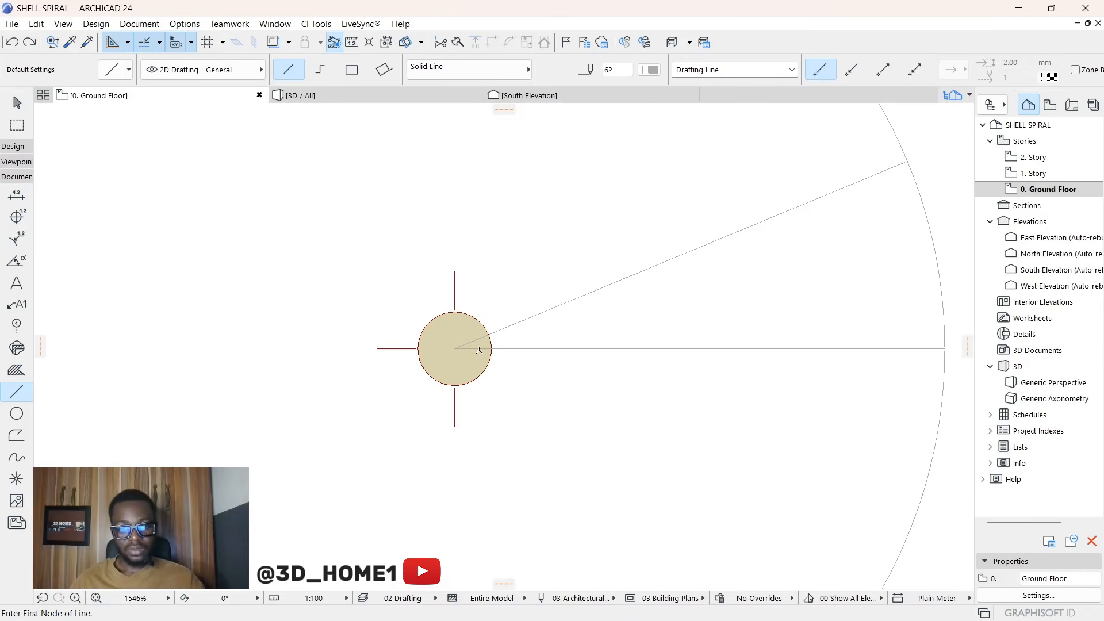
scroll(458, 338, "down", 2)
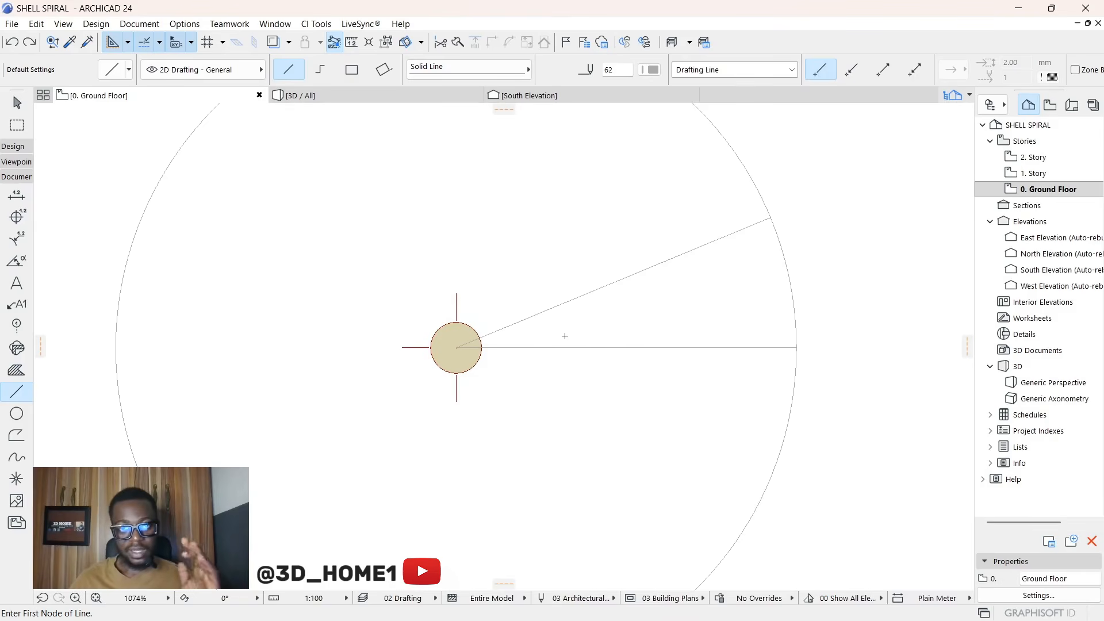
scroll(562, 332, "up", 2)
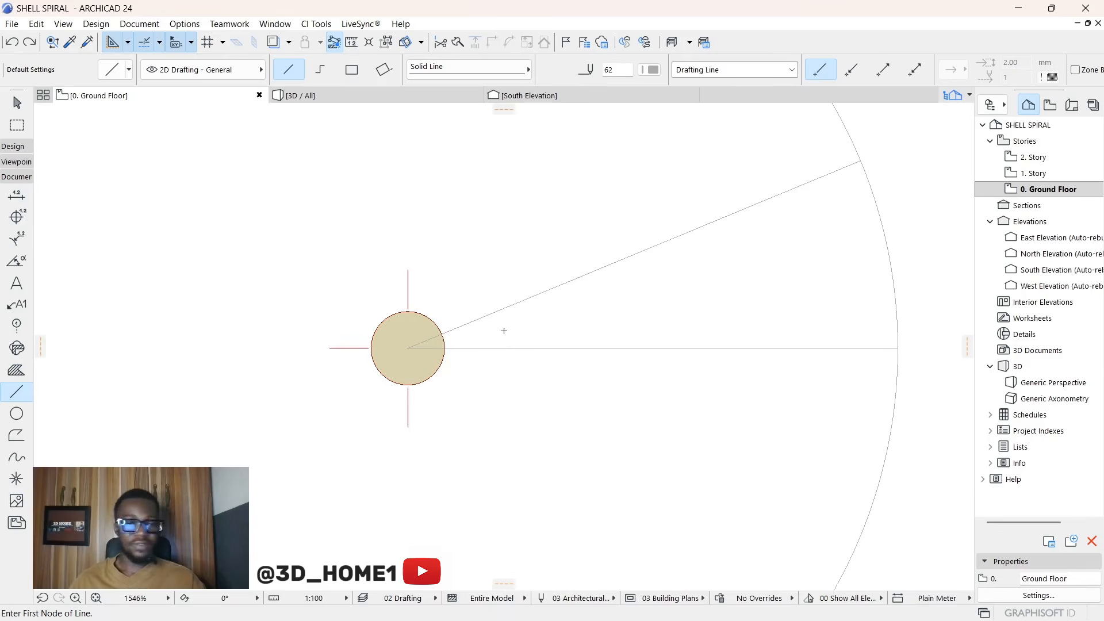
key("Escape")
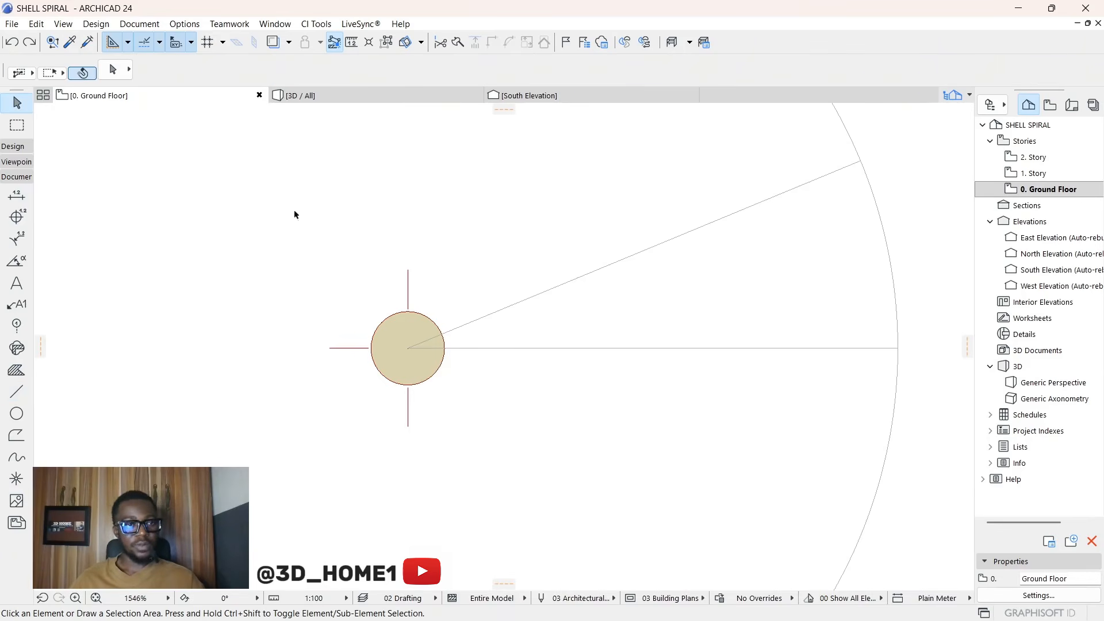
scroll(501, 335, "down", 2)
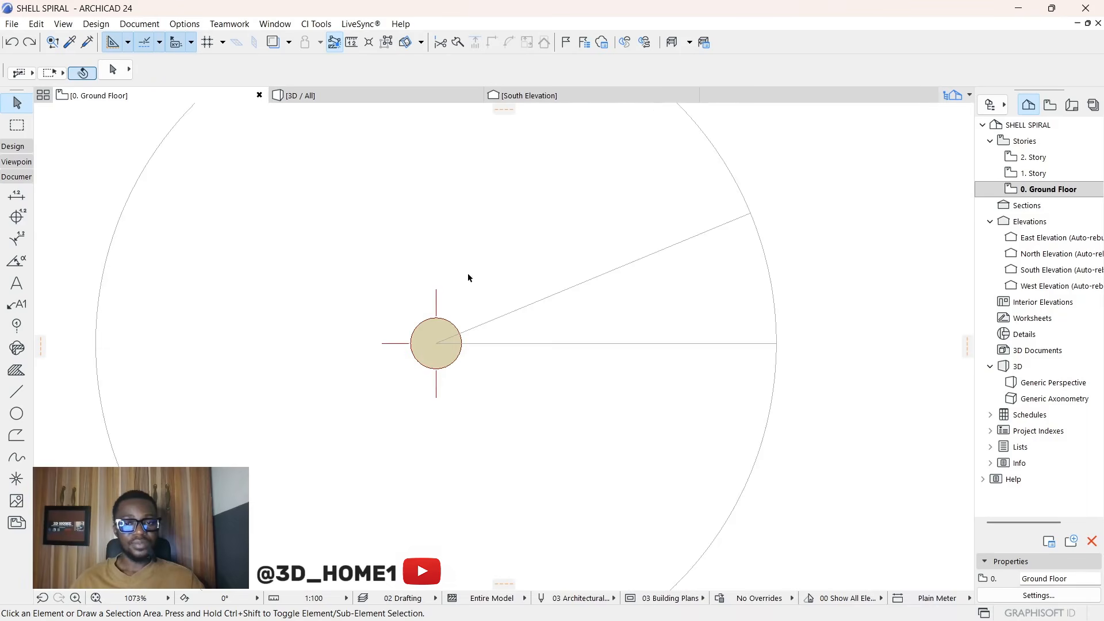
Step: Examine the wedge between the two radial lines and the outer circle around the column on the ground floor plan
scroll(467, 272, "down", 2)
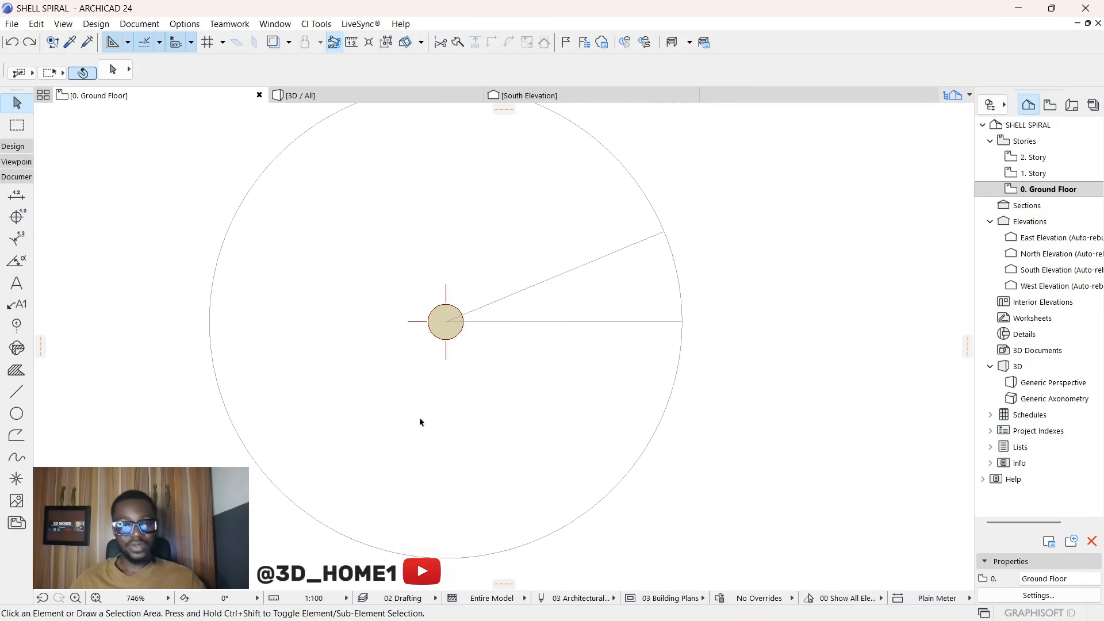
scroll(422, 244, "up", 2)
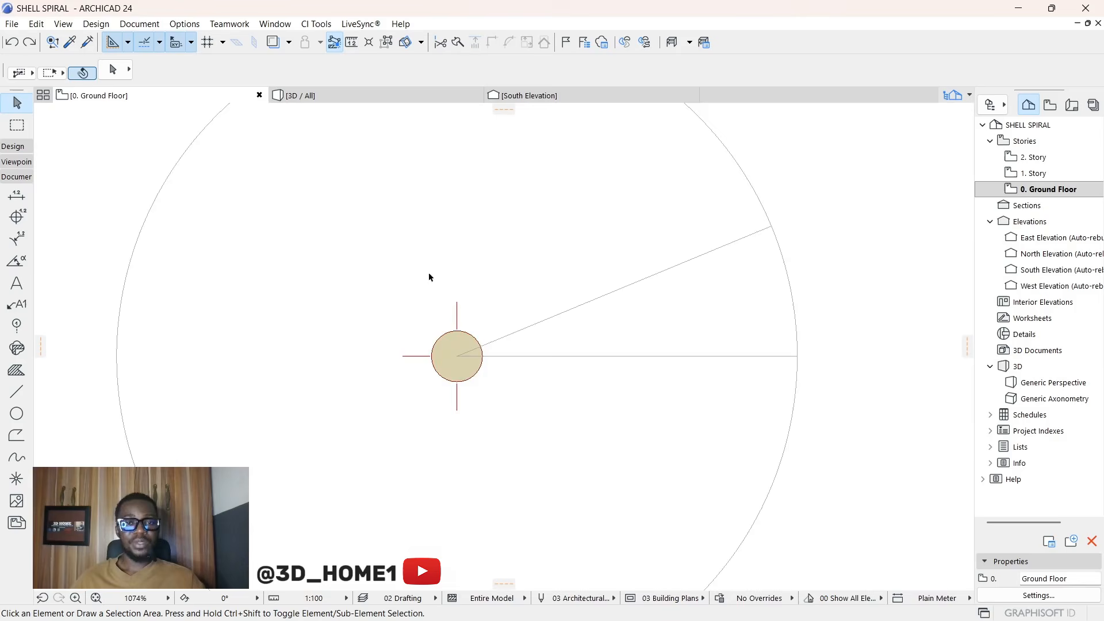
scroll(525, 334, "down", 2)
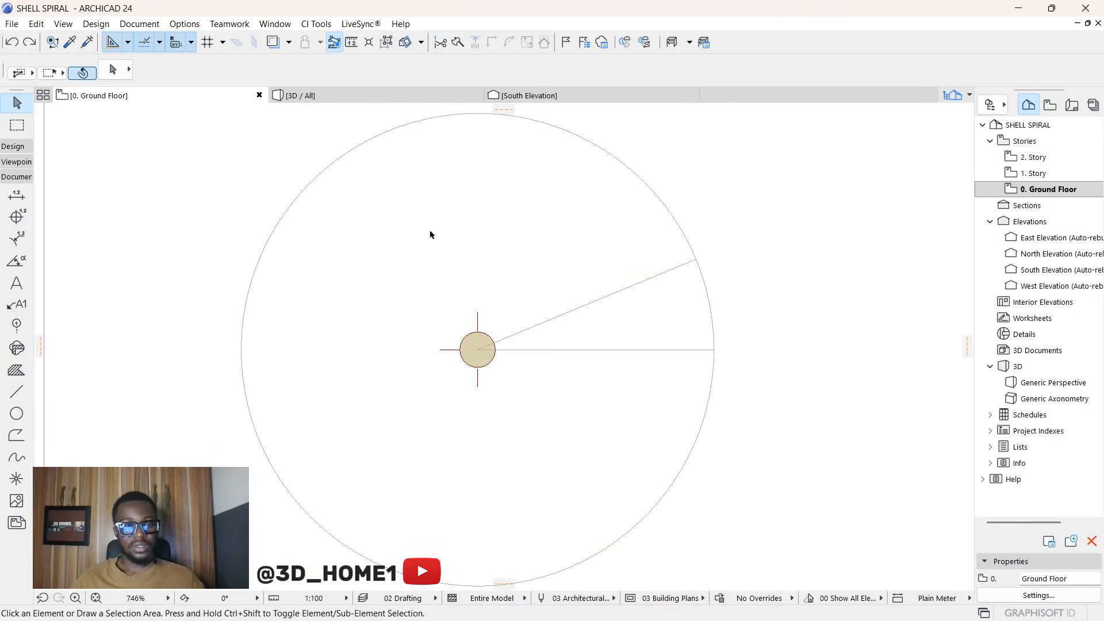
scroll(499, 296, "up", 2)
scroll(322, 184, "down", 1)
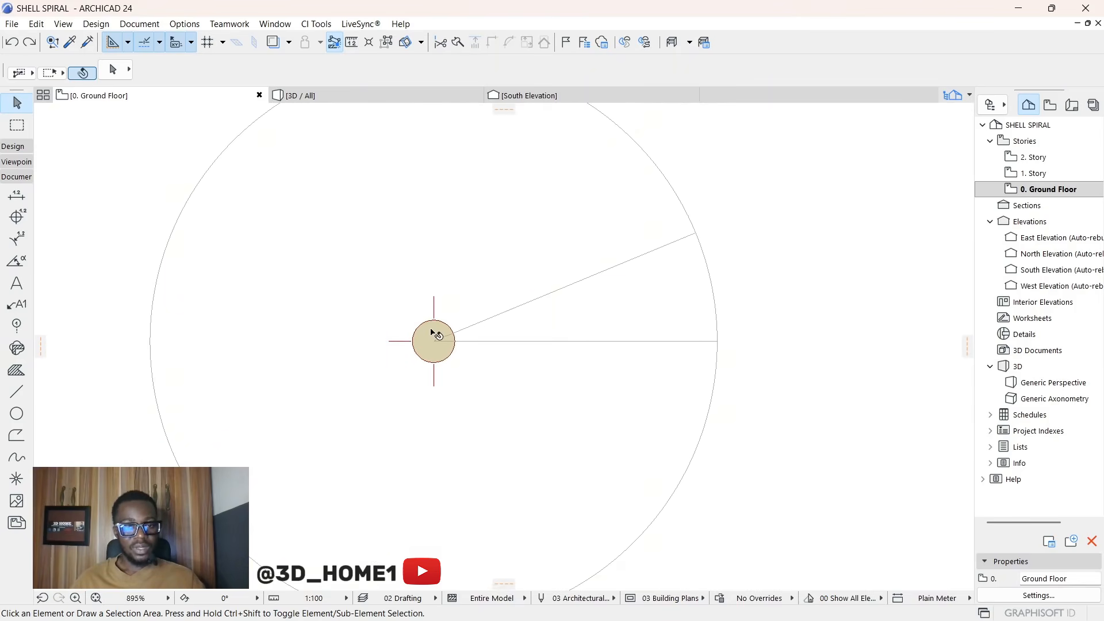
scroll(440, 329, "down", 2)
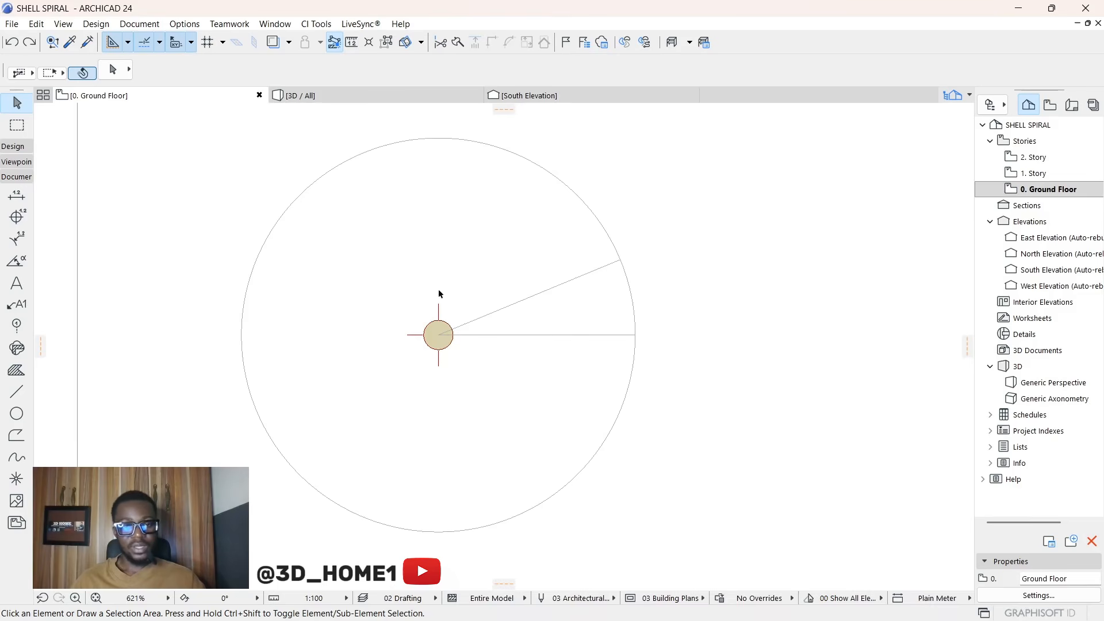
scroll(438, 290, "up", 1)
scroll(440, 347, "down", 2)
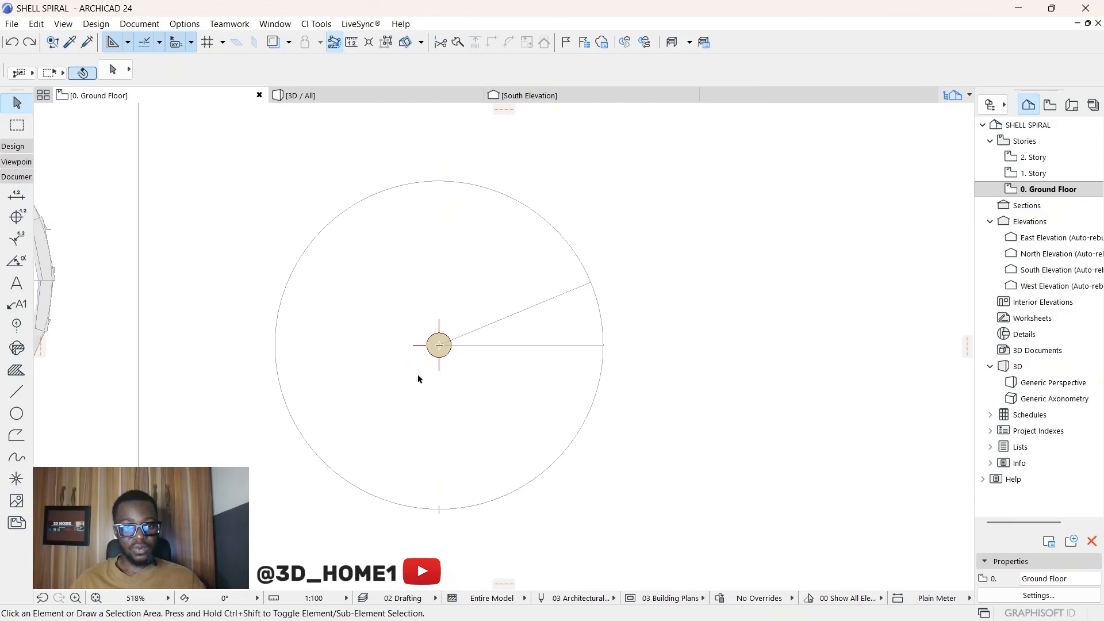
scroll(450, 245, "up", 1)
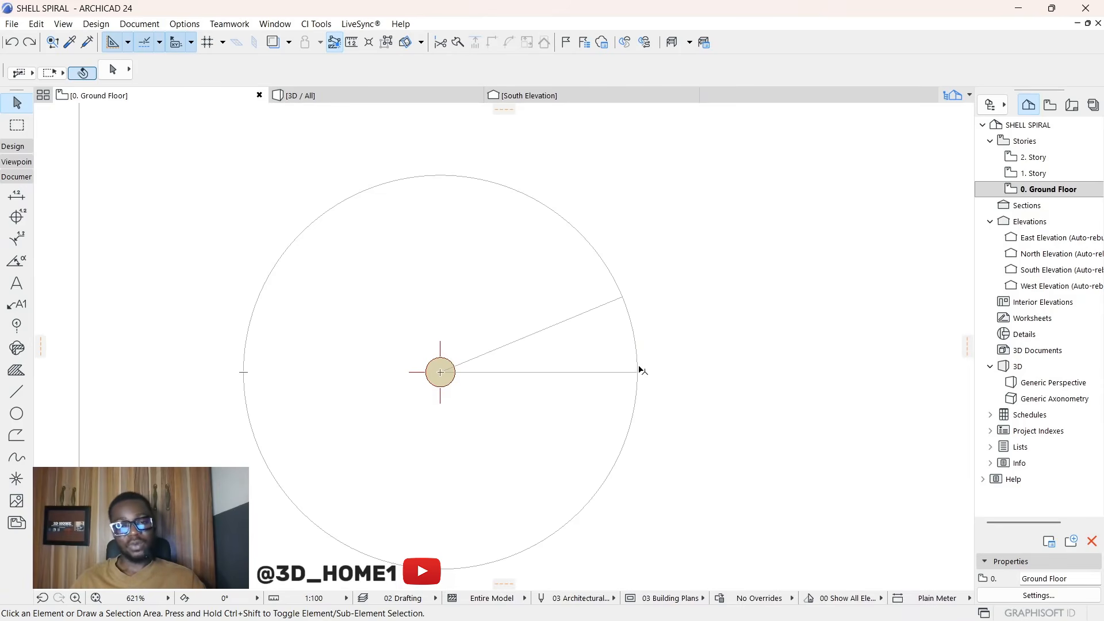
scroll(637, 371, "up", 1)
scroll(605, 340, "down", 1)
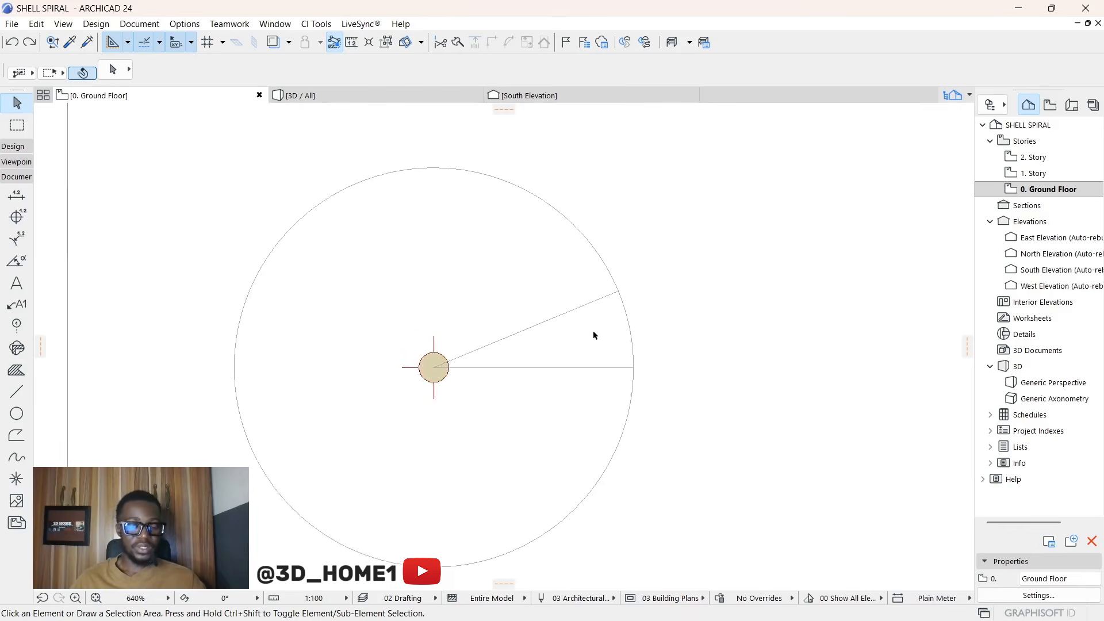
scroll(352, 363, "up", 1)
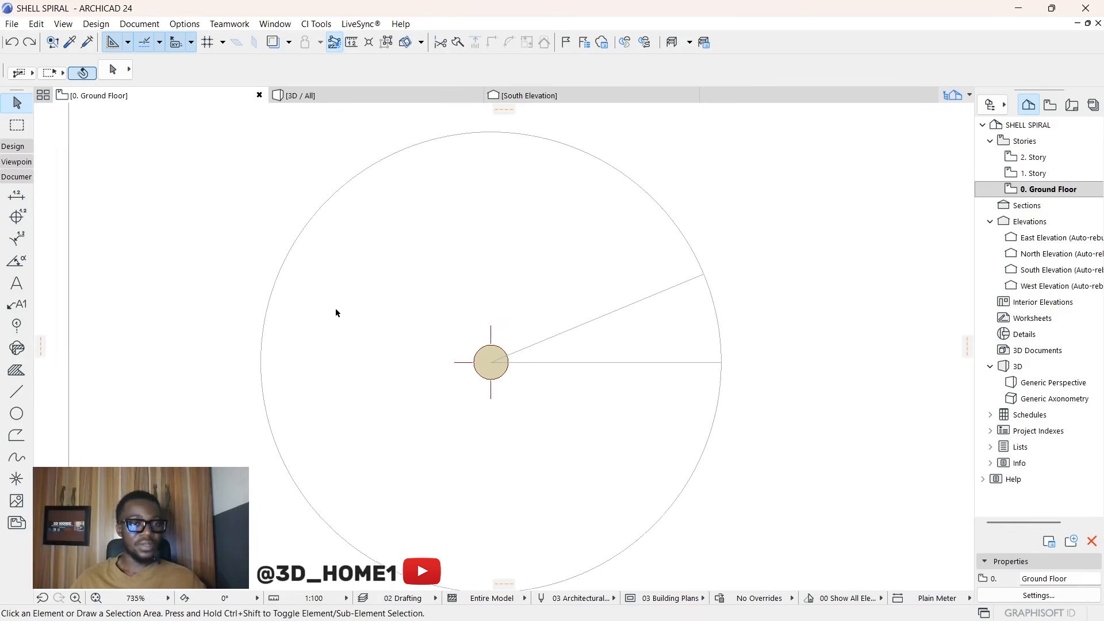
Step: In the south elevation, draw a horizontal line 1000 long outward along ground level from the centre of the column's base
left_click(534, 97)
scroll(552, 375, "up", 5)
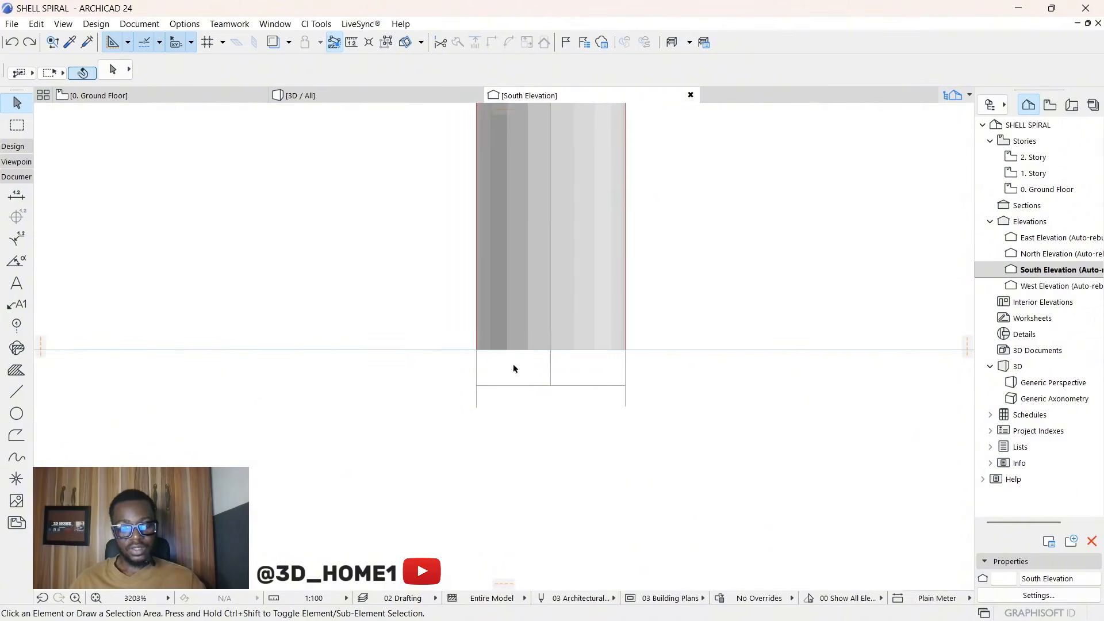
left_click(16, 391)
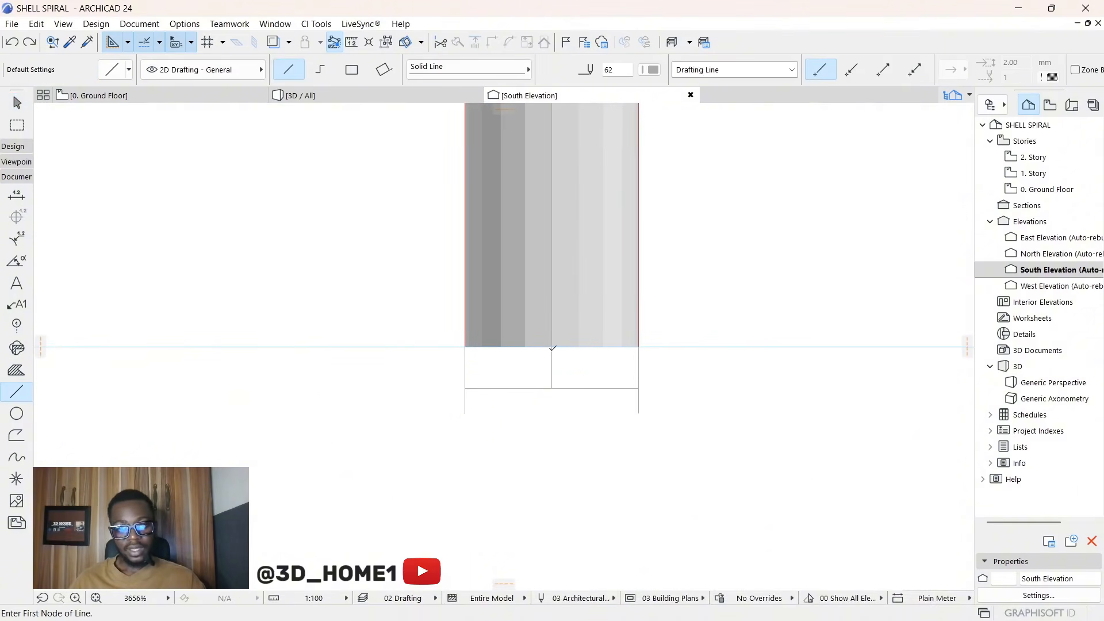
left_click(552, 347)
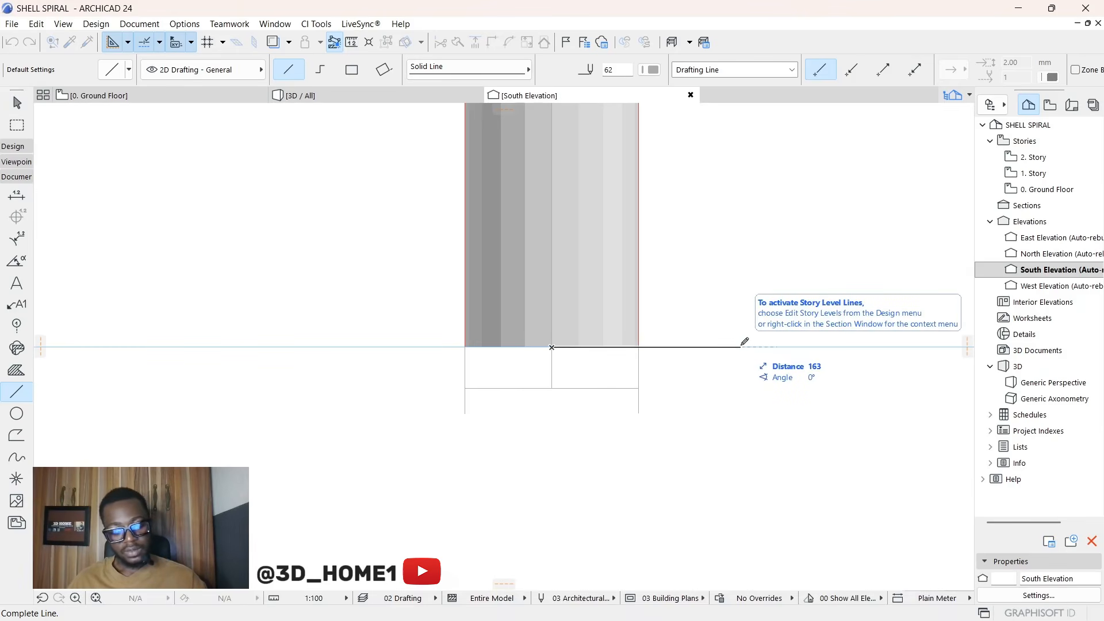
type("1000")
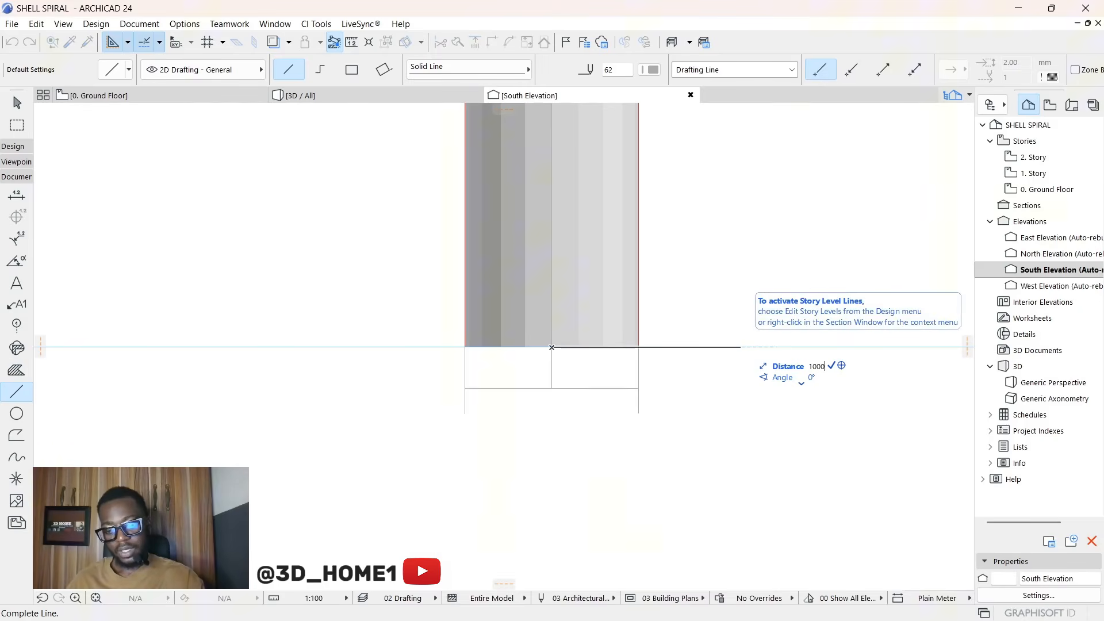
key("Return")
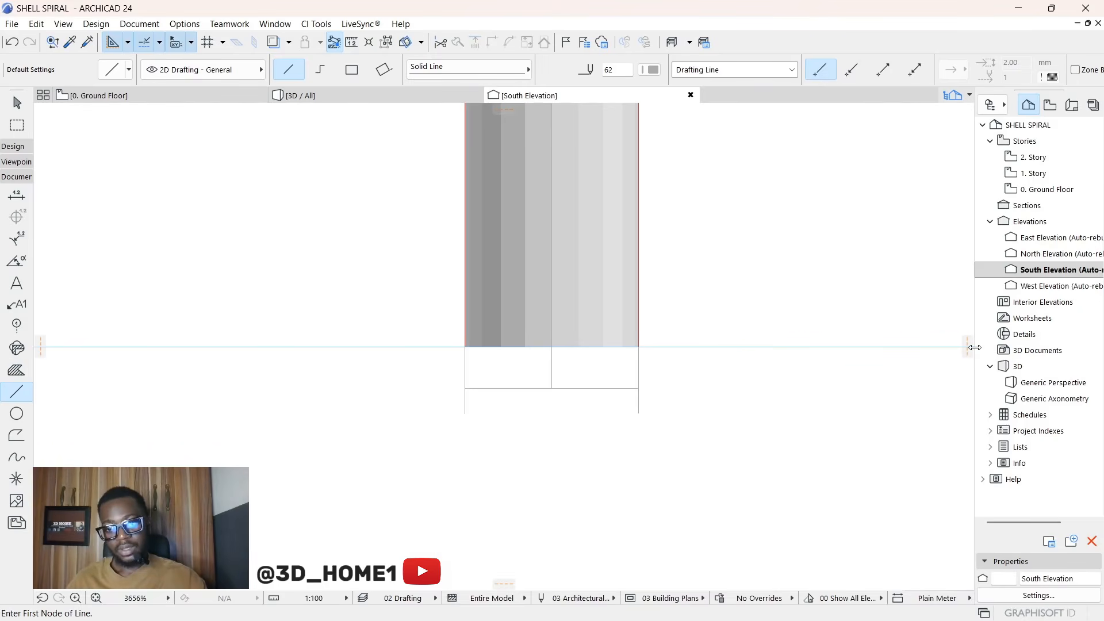
scroll(689, 324, "down", 2)
key("Escape")
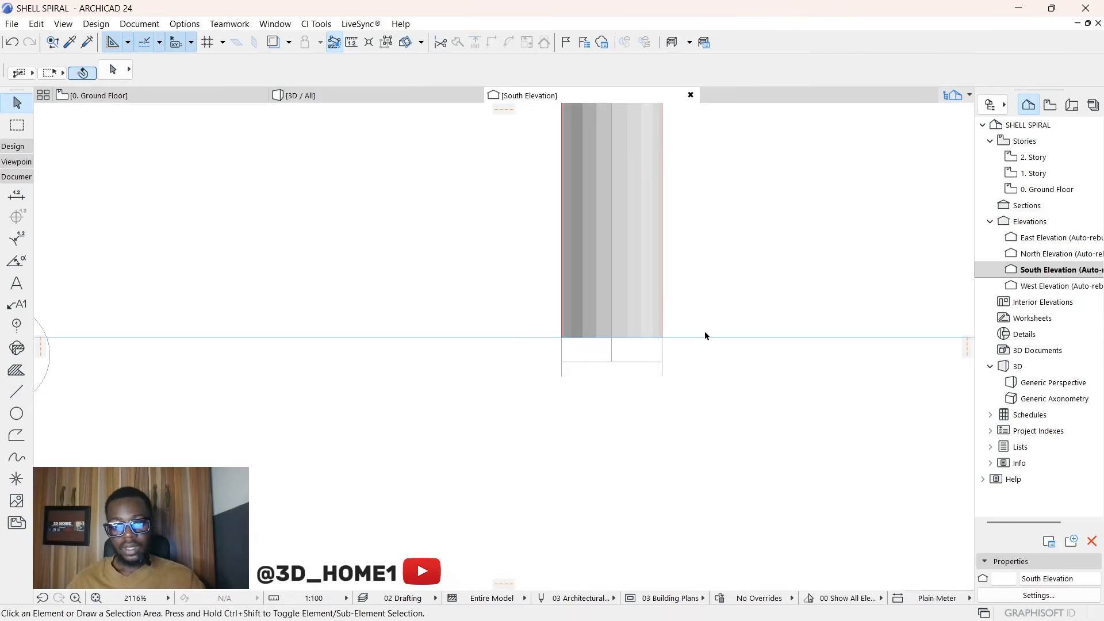
Step: Copy the ground-level line 150 straight down
left_click(711, 338)
left_click(708, 338)
key("ctrl")
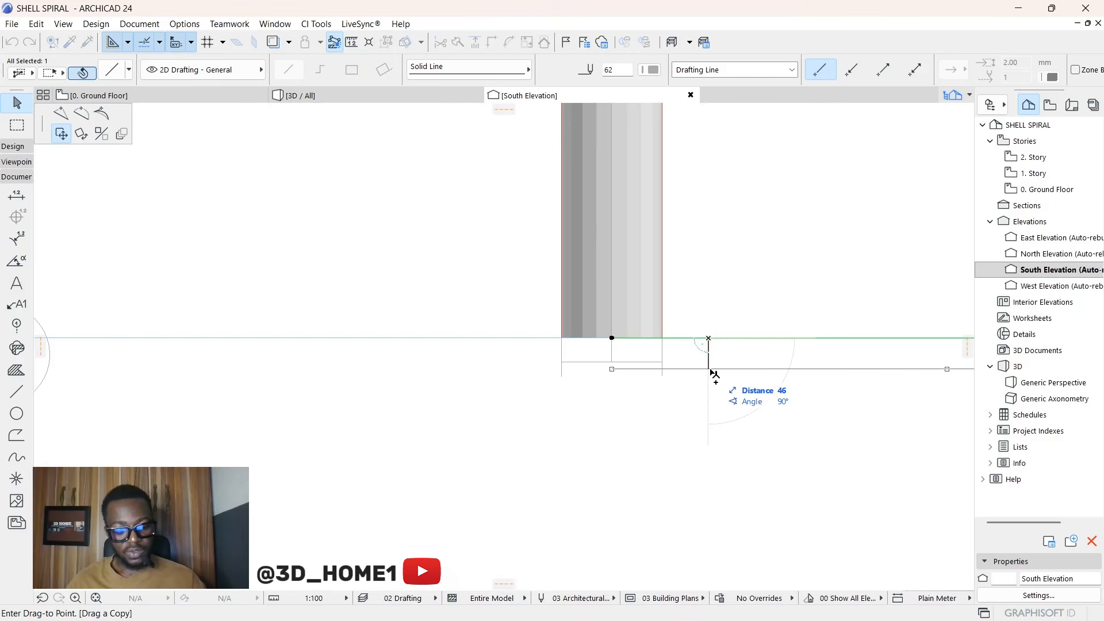
type("1")
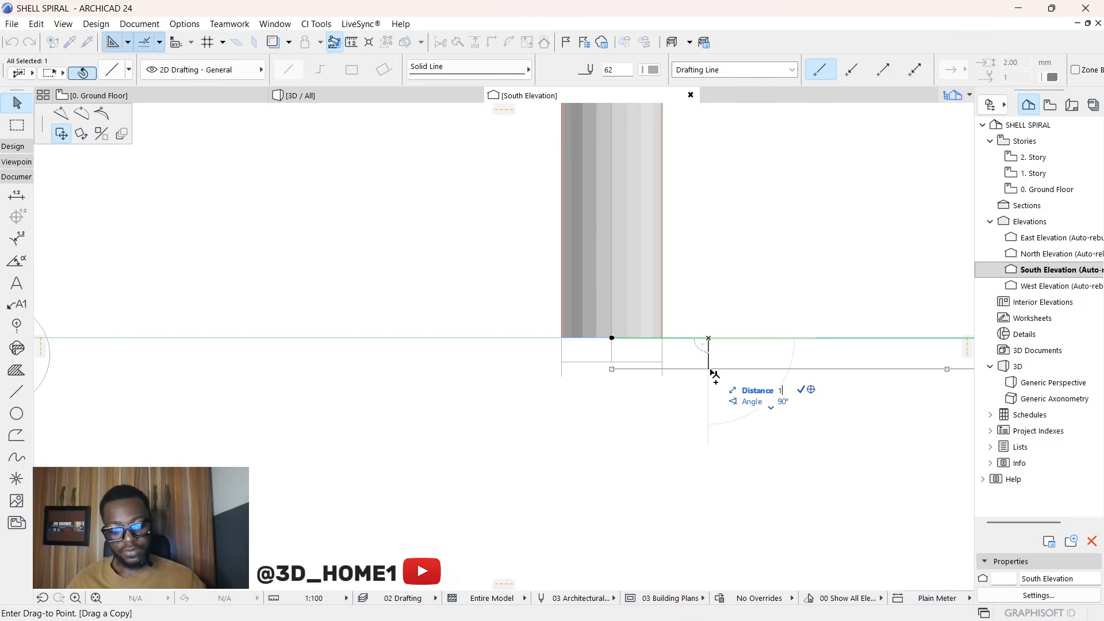
type("50")
key("Return")
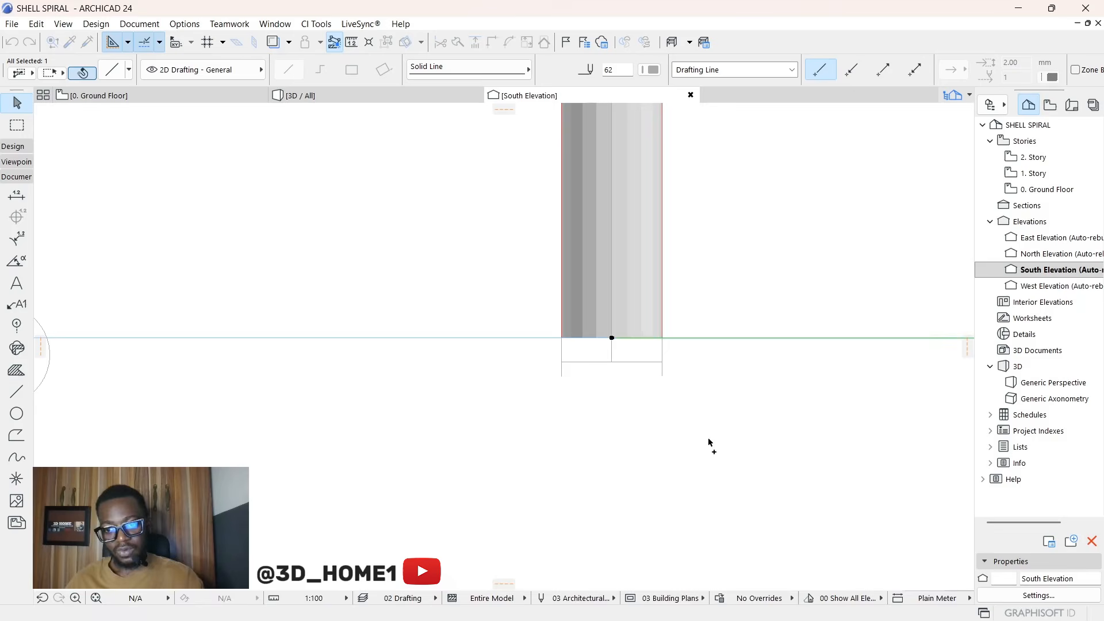
scroll(546, 345, "down", 3)
scroll(540, 347, "down", 3)
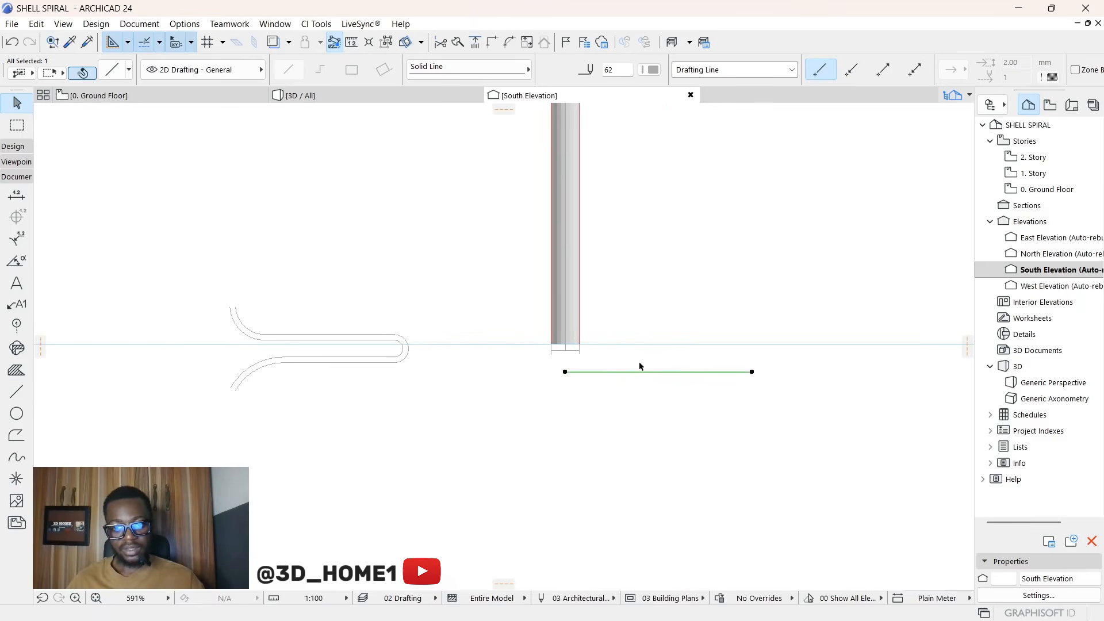
scroll(632, 353, "up", 3)
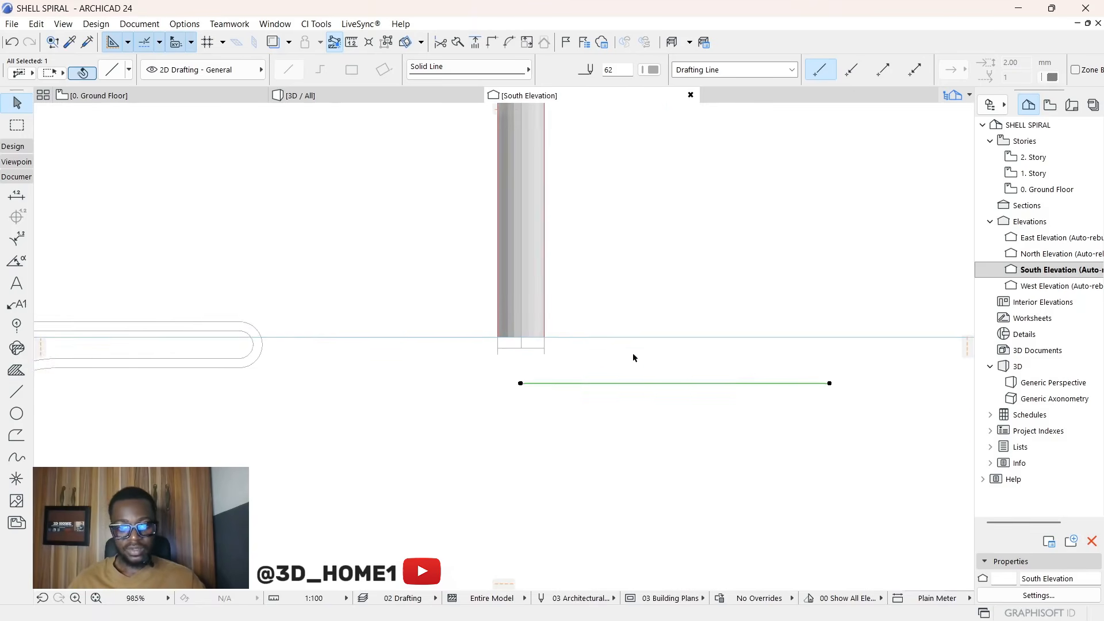
Step: Select the original ground-level line and examine its position against the lower copy, the column and the finished staircase
left_click(572, 338)
scroll(572, 339, "down", 2)
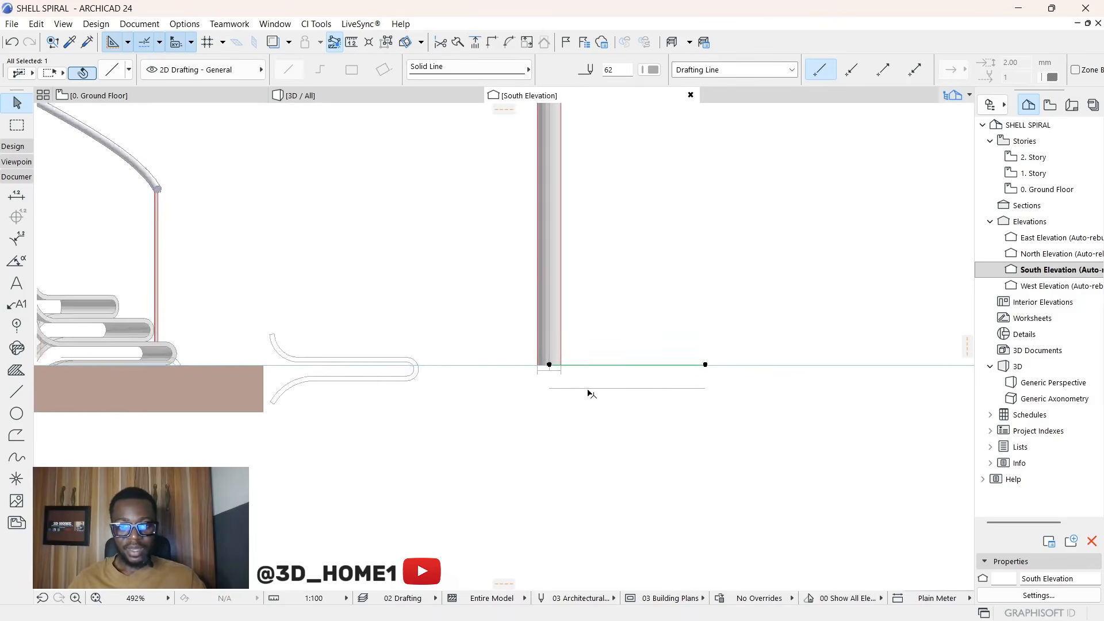
scroll(598, 367, "up", 1)
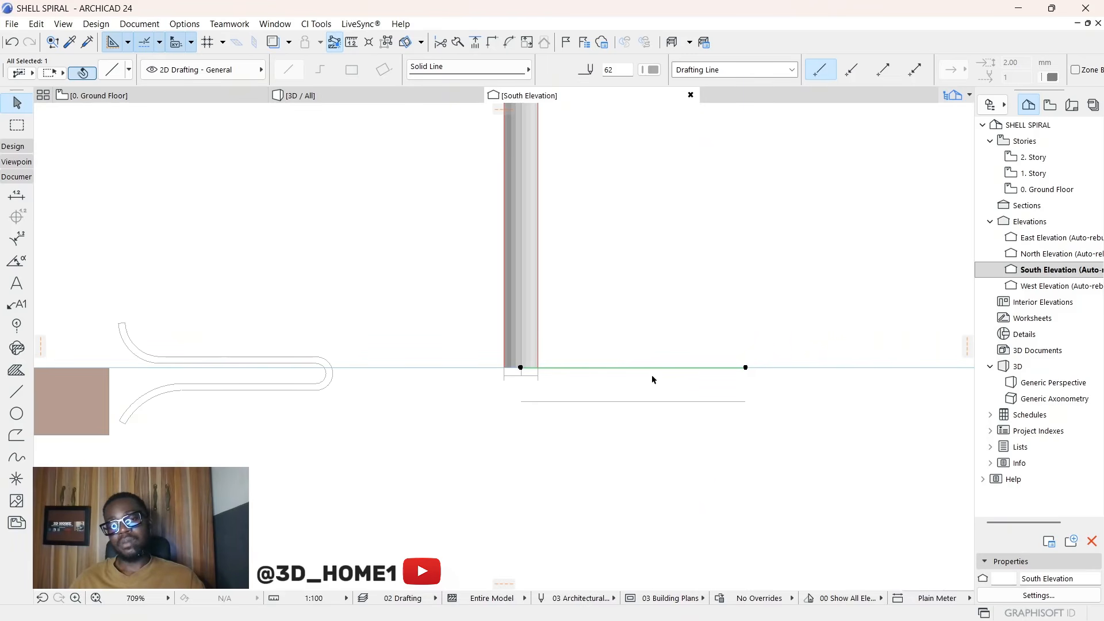
scroll(673, 375, "up", 2)
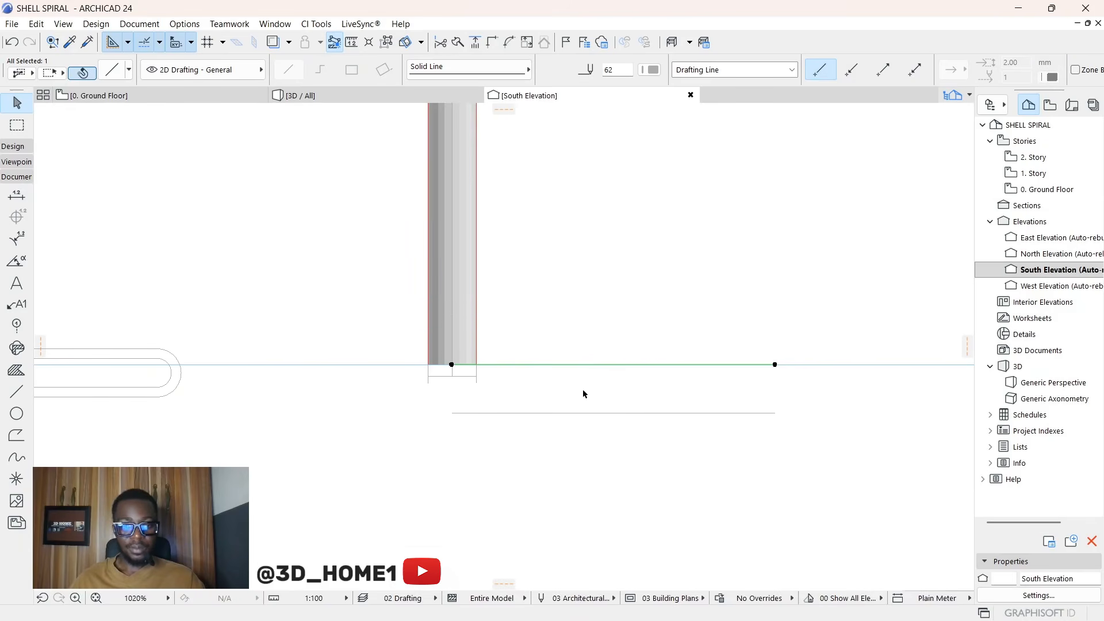
scroll(582, 394, "down", 2)
scroll(595, 387, "down", 5)
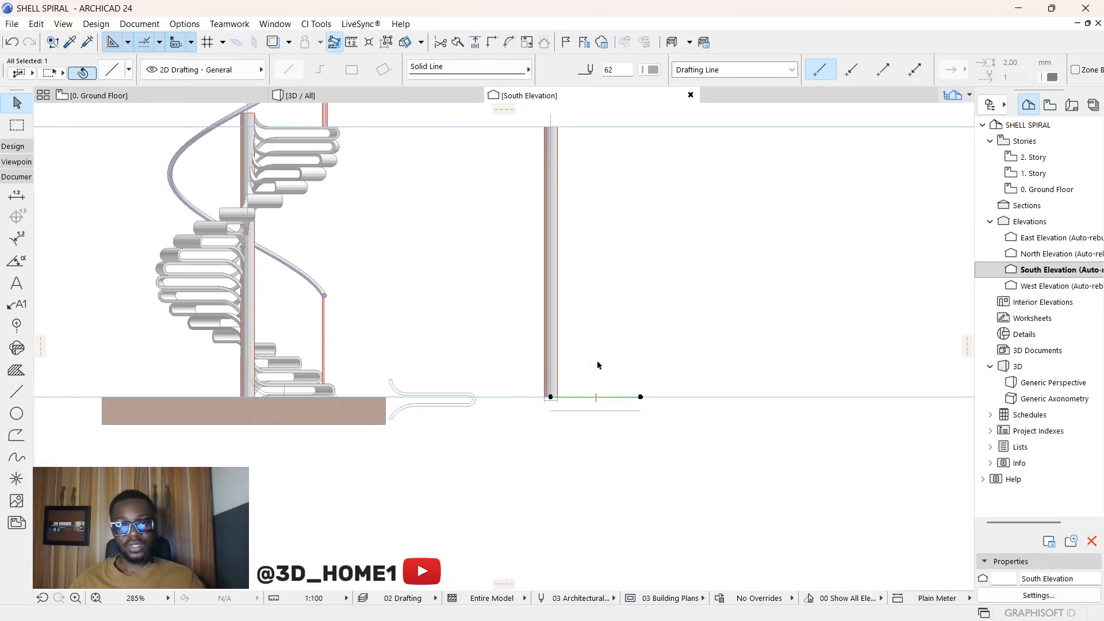
scroll(598, 365, "up", 7)
scroll(537, 372, "up", 3)
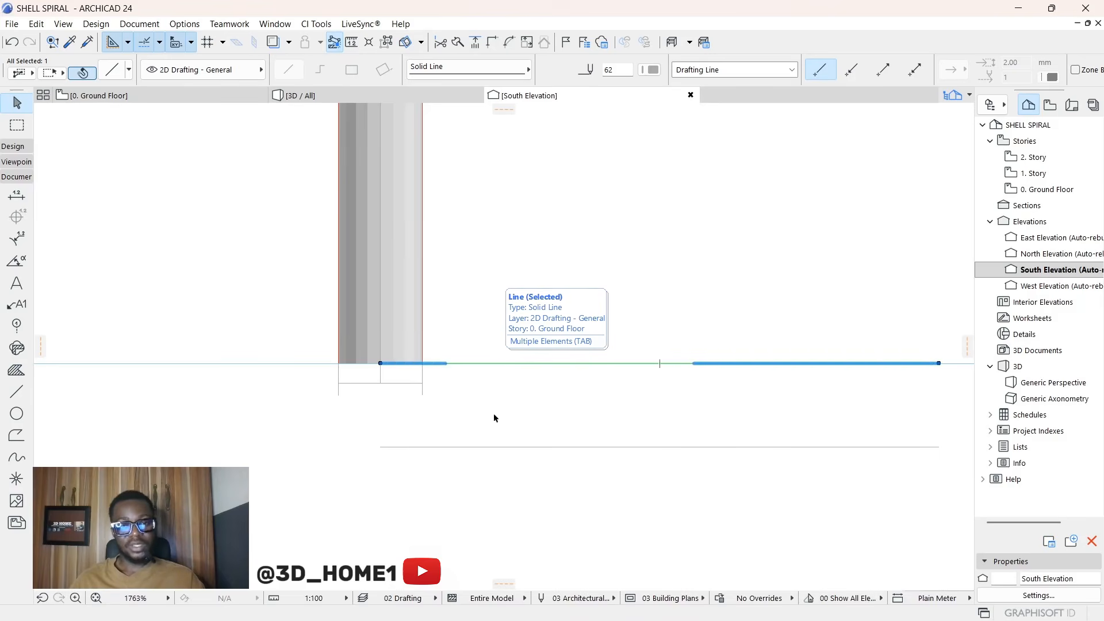
scroll(437, 426, "down", 3)
left_click(740, 421)
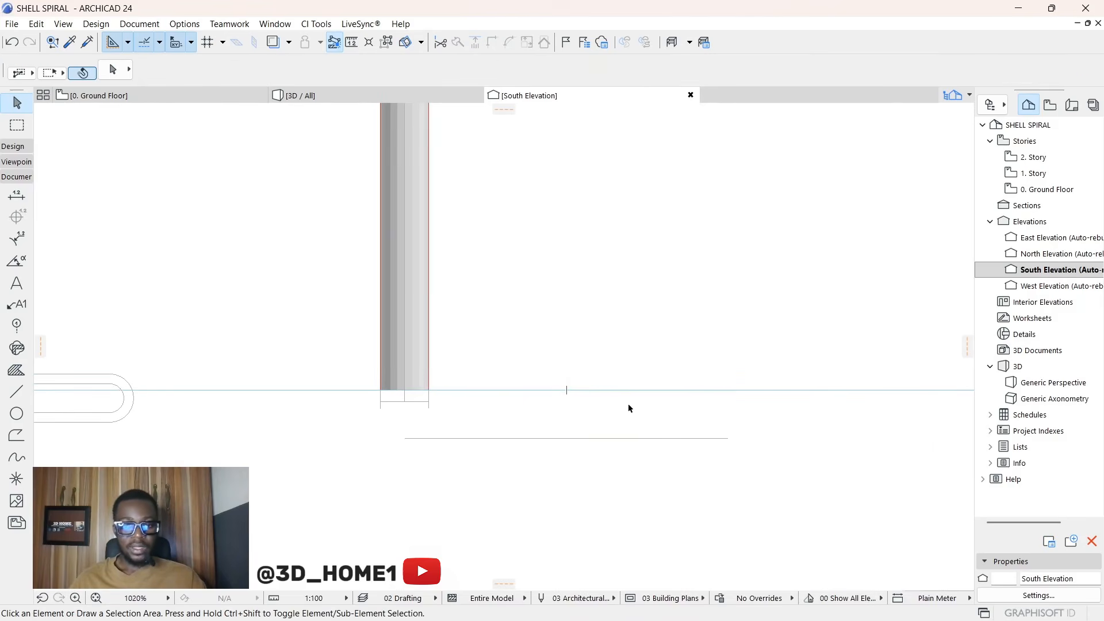
Step: Delete the four old guide lines at the column's base: two short verticals, the horizontal connector and the centreline
left_click(492, 396)
key("Delete")
scroll(400, 395, "up", 4)
middle_click_drag(400, 395, 477, 434)
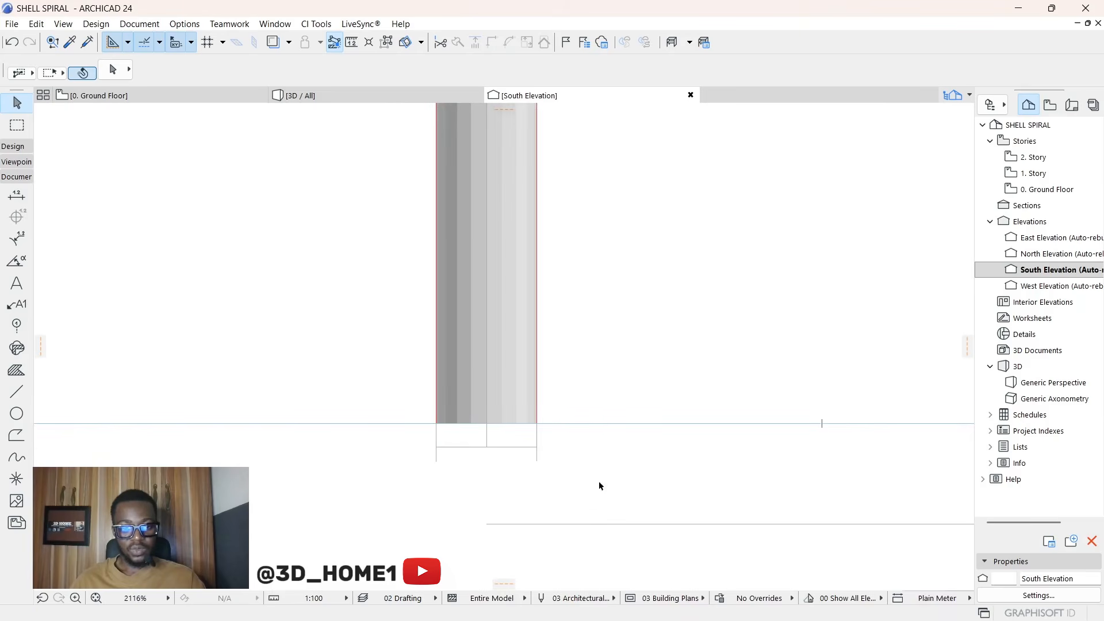
left_click_drag(598, 483, 425, 442)
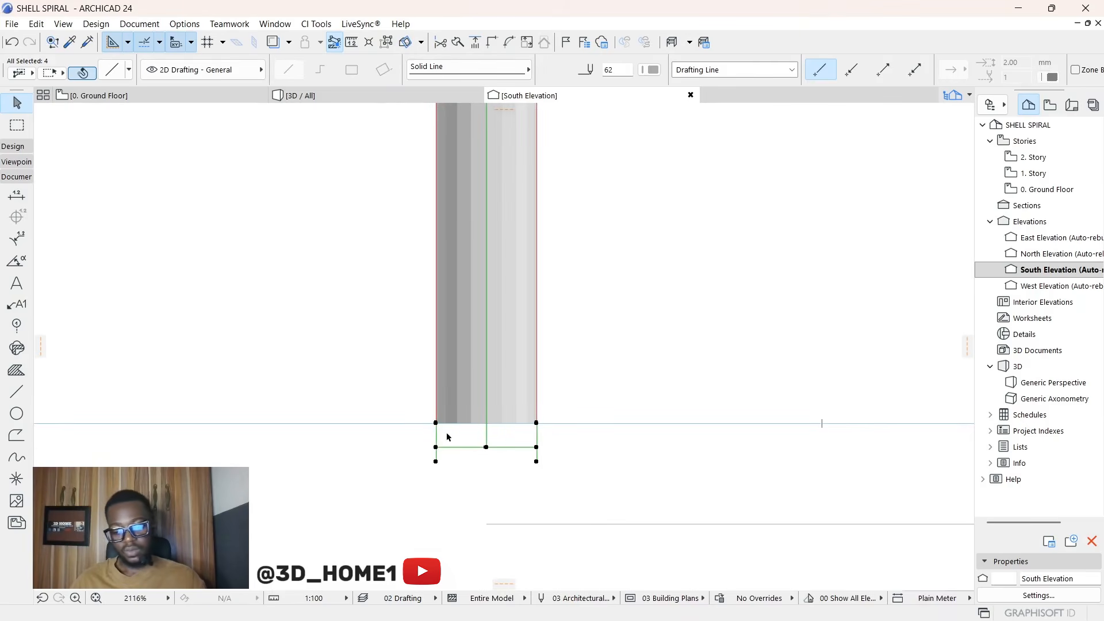
key("Delete")
scroll(474, 386, "down", 3)
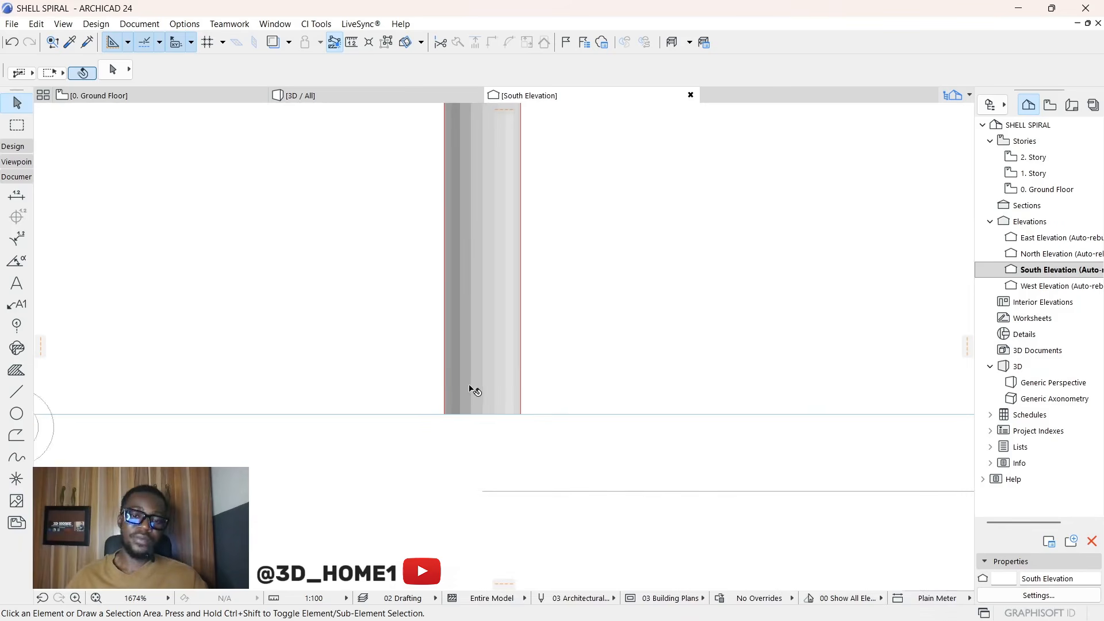
Step: Draw a vertical line joining the outer ends of the lower line and the ground-level line
left_click(540, 404)
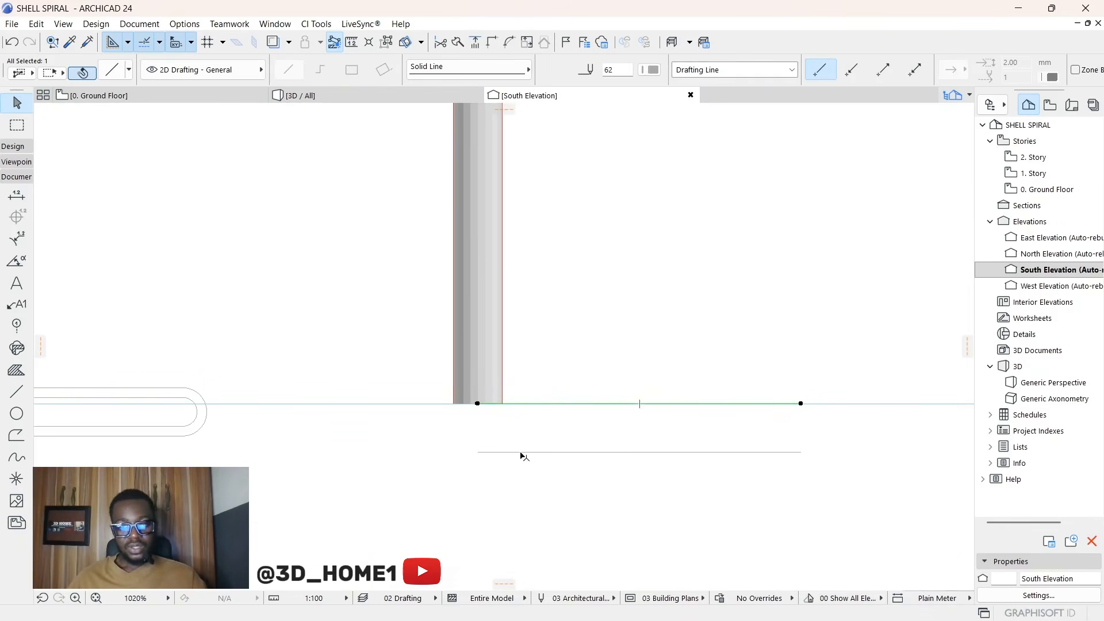
left_click(16, 391)
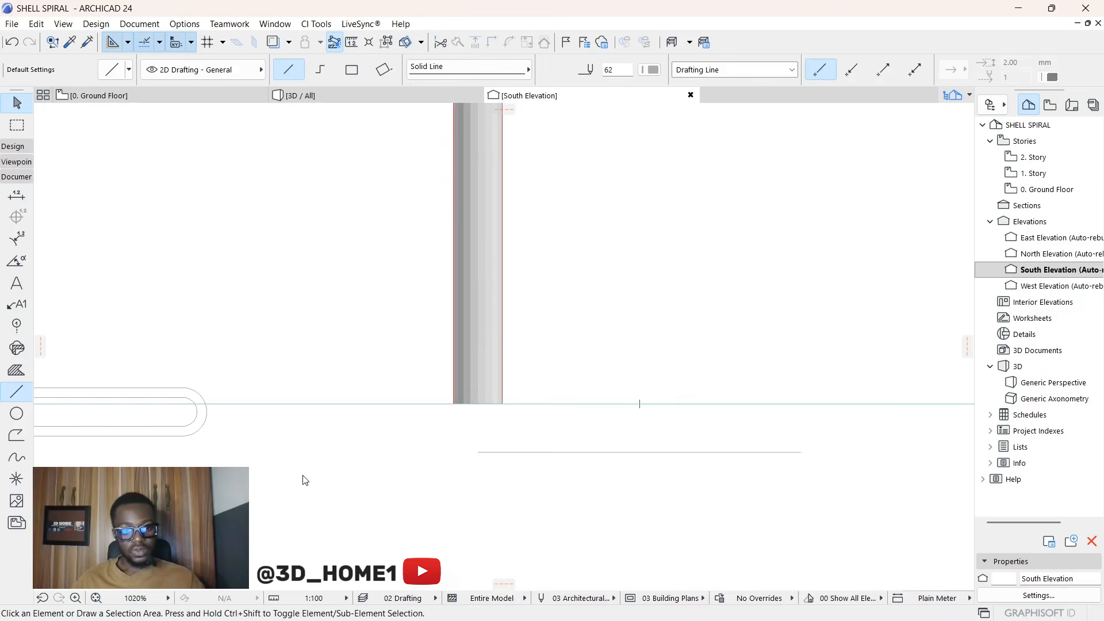
scroll(258, 460, "down", 2)
scroll(181, 427, "up", 4)
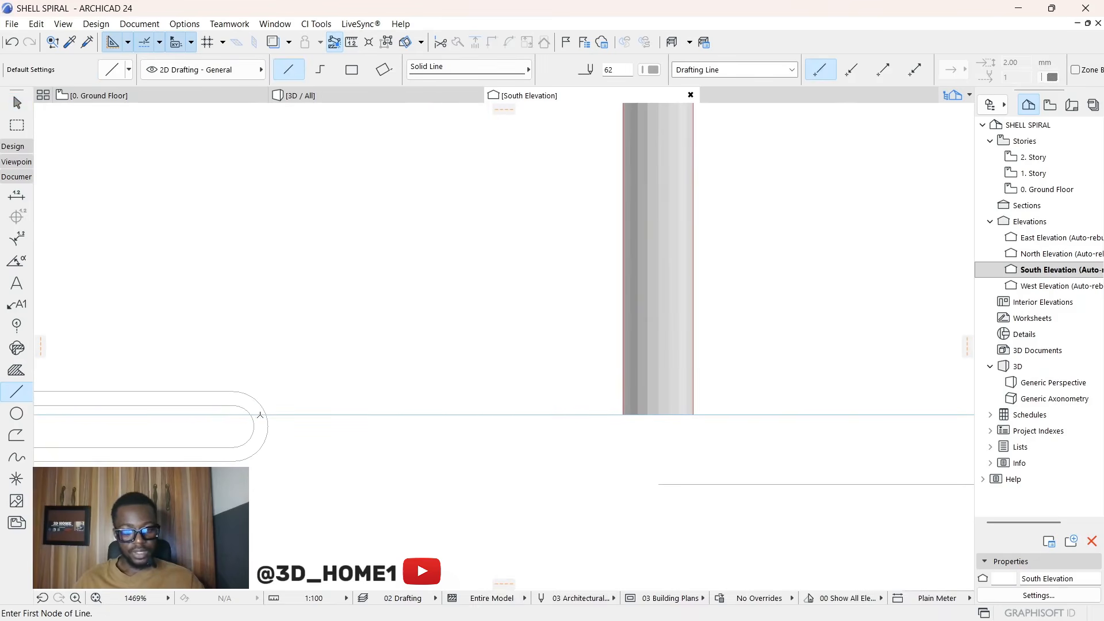
scroll(260, 443, "down", 3)
scroll(862, 488, "up", 3)
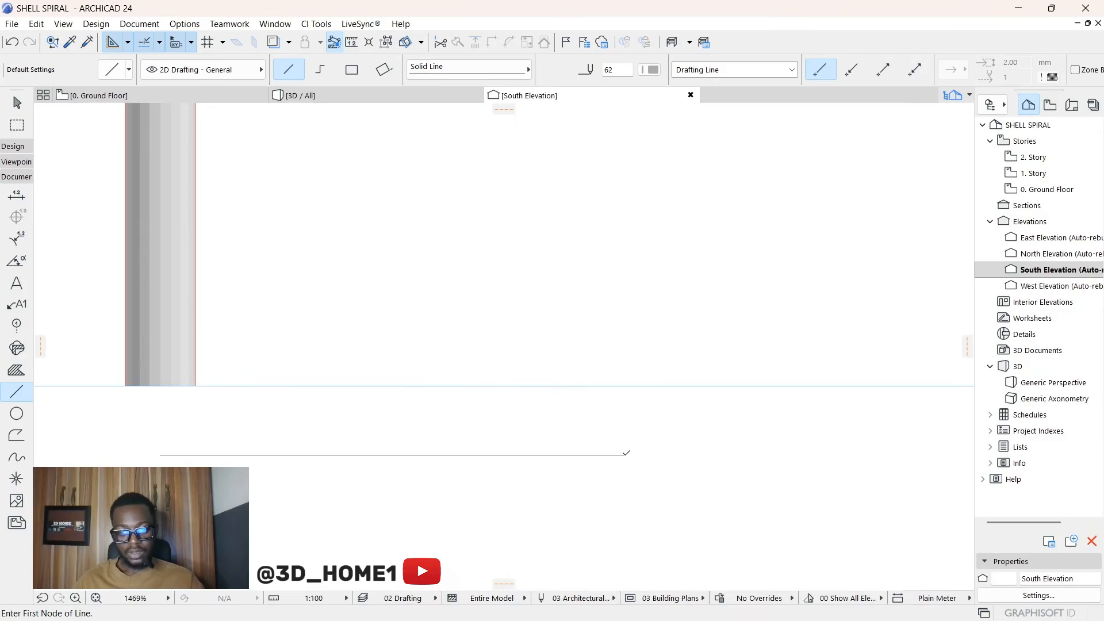
left_click(625, 454)
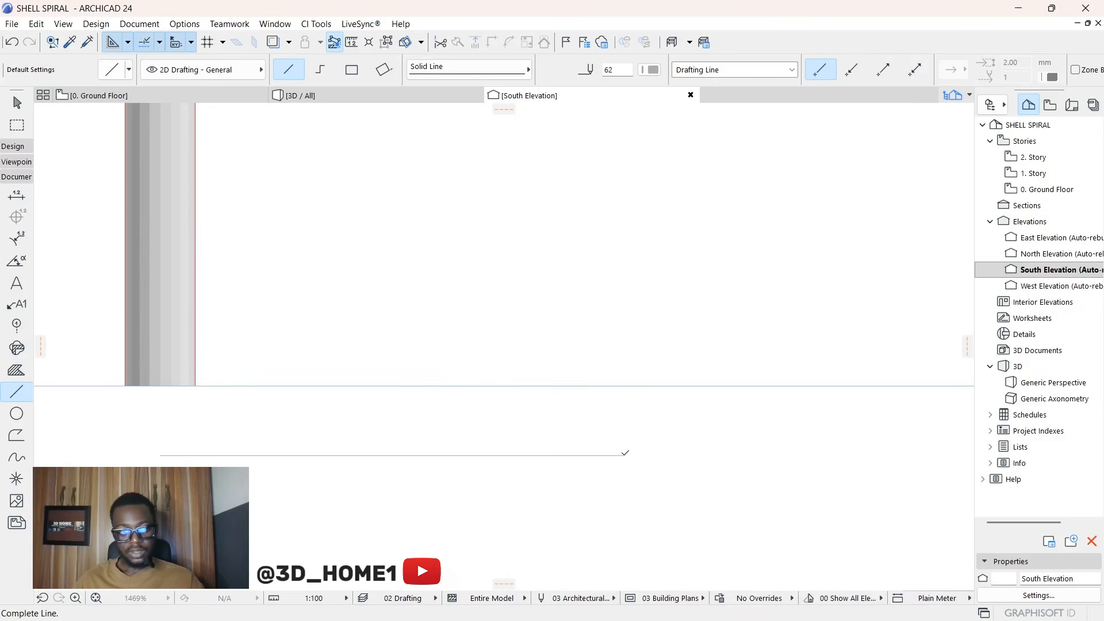
left_click(626, 385)
key("Escape")
Step: Bend the vertical line joining the two horizontal lines outward into a semicircular arc with a radius of about 75
left_click(626, 410)
left_click(625, 409)
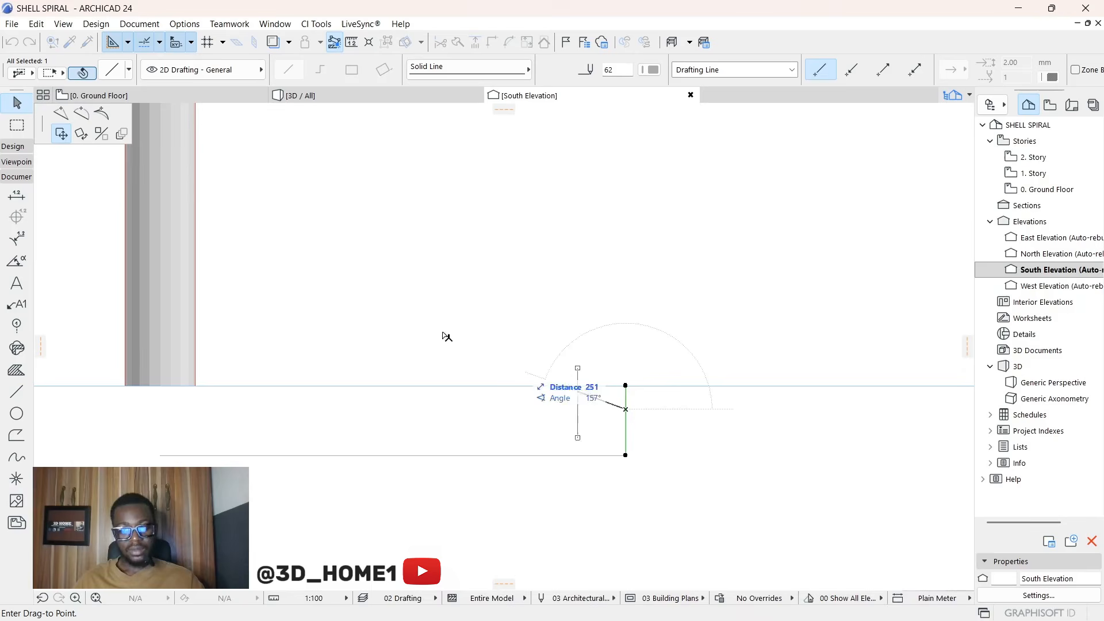
left_click(81, 113)
scroll(661, 411, "up", 3)
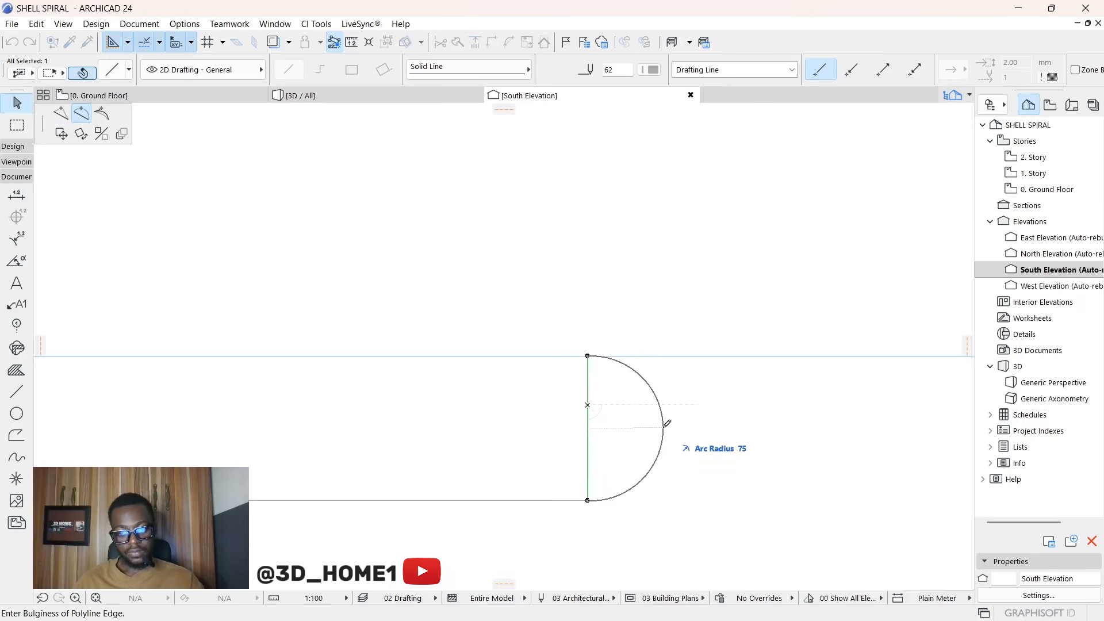
left_click(665, 424)
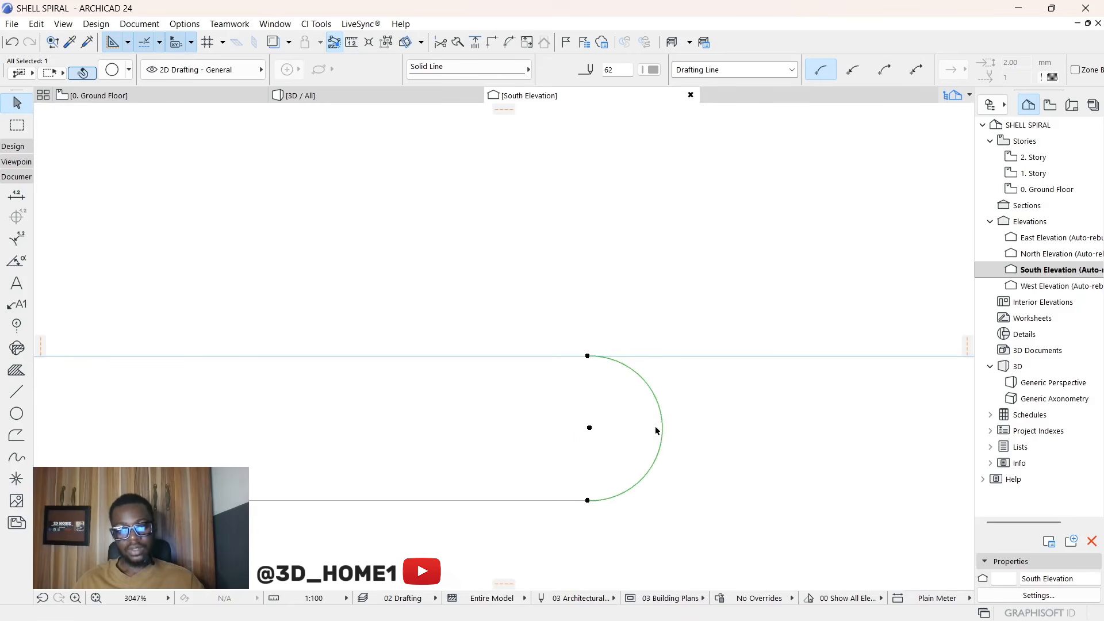
key("Escape")
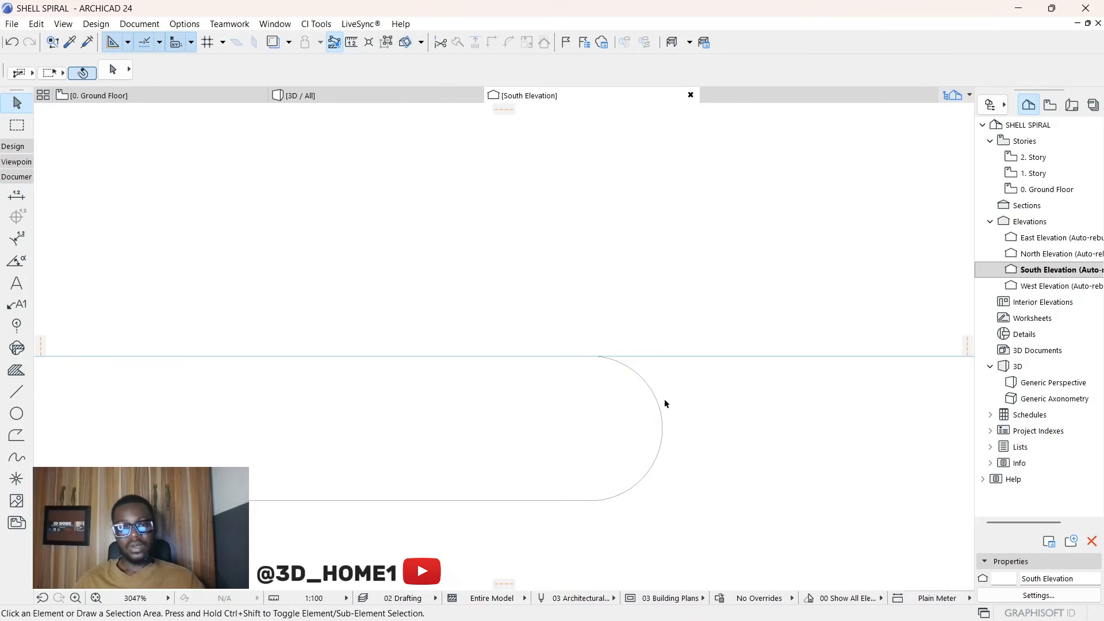
left_click(16, 391)
left_click(600, 357)
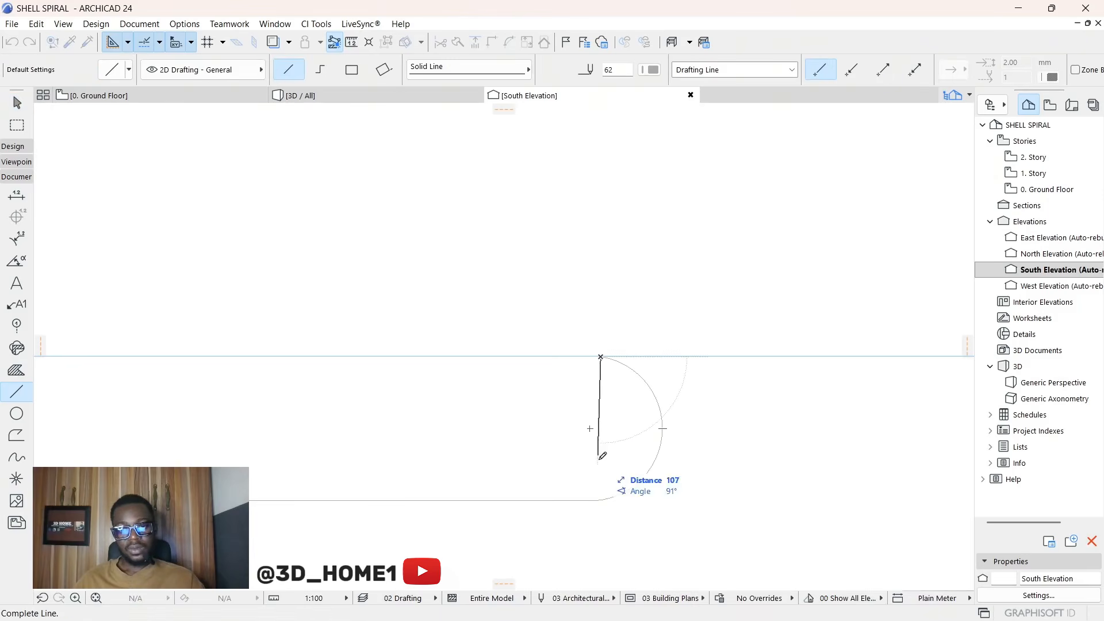
scroll(602, 499, "up", 3)
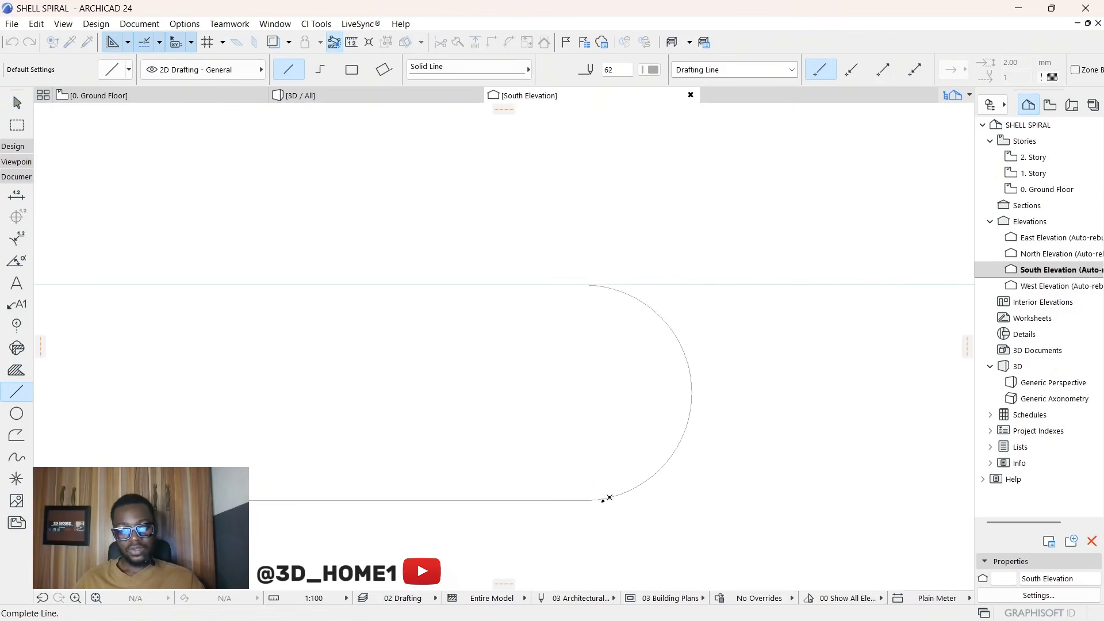
left_click(590, 498)
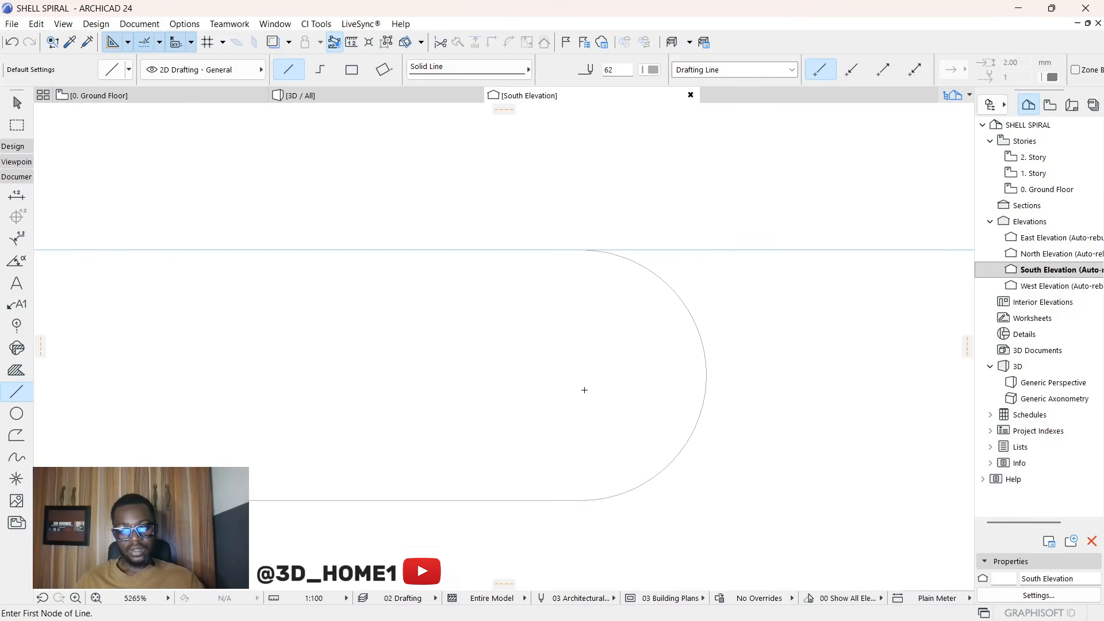
left_click(575, 500)
key("Escape")
key("Escape")
left_click(573, 501)
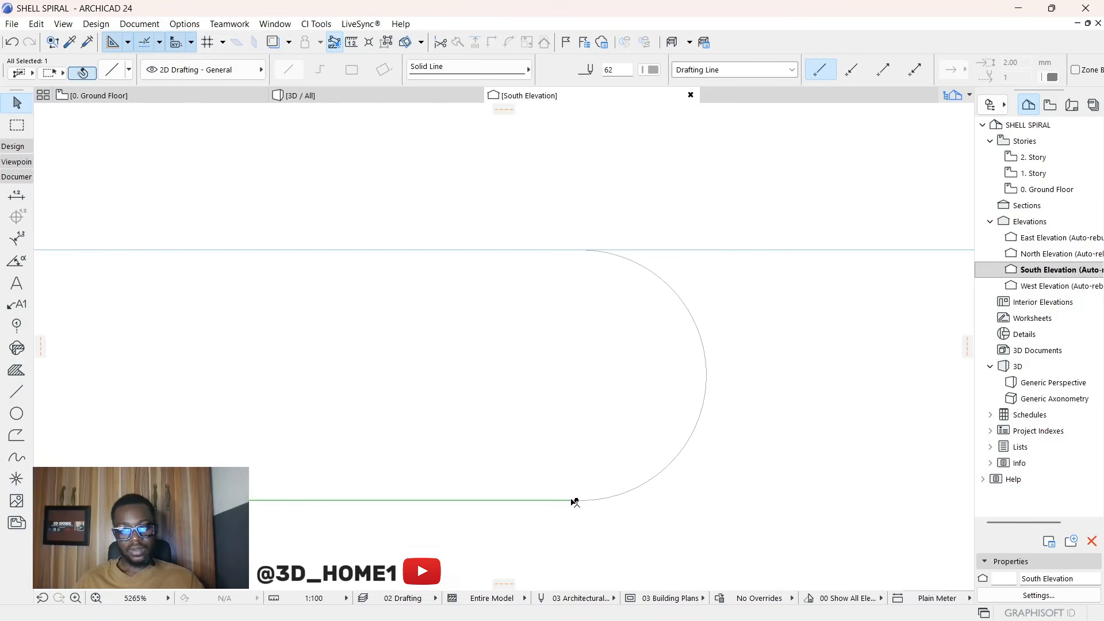
Step: Draw a vertical guide line from the lower line's outer end up past the ground-level line
left_click(17, 390)
key("Escape")
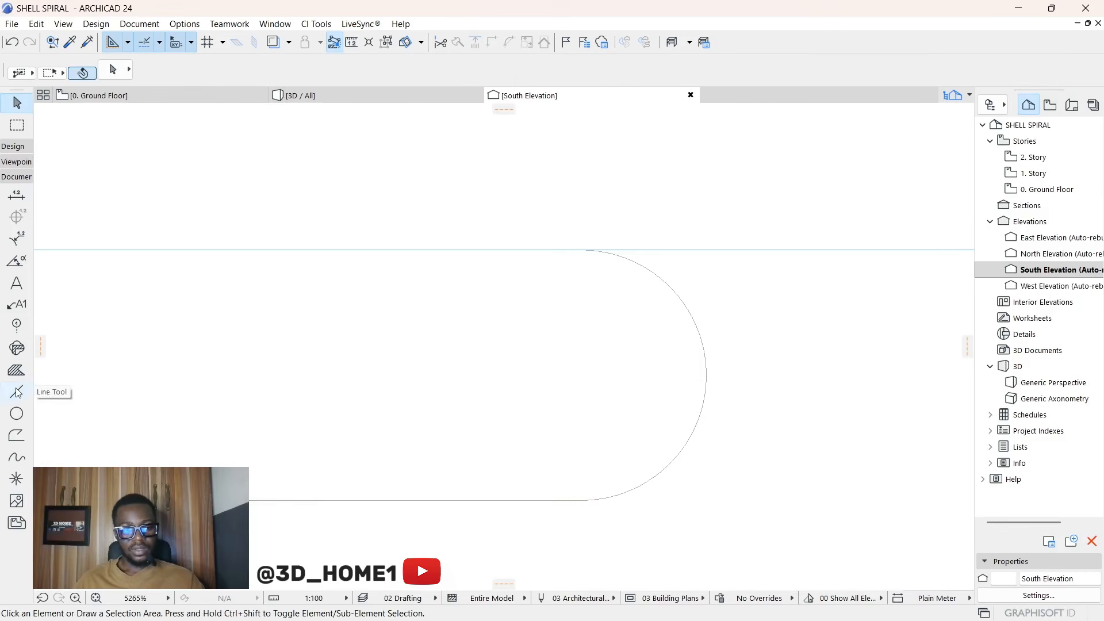
left_click(577, 500)
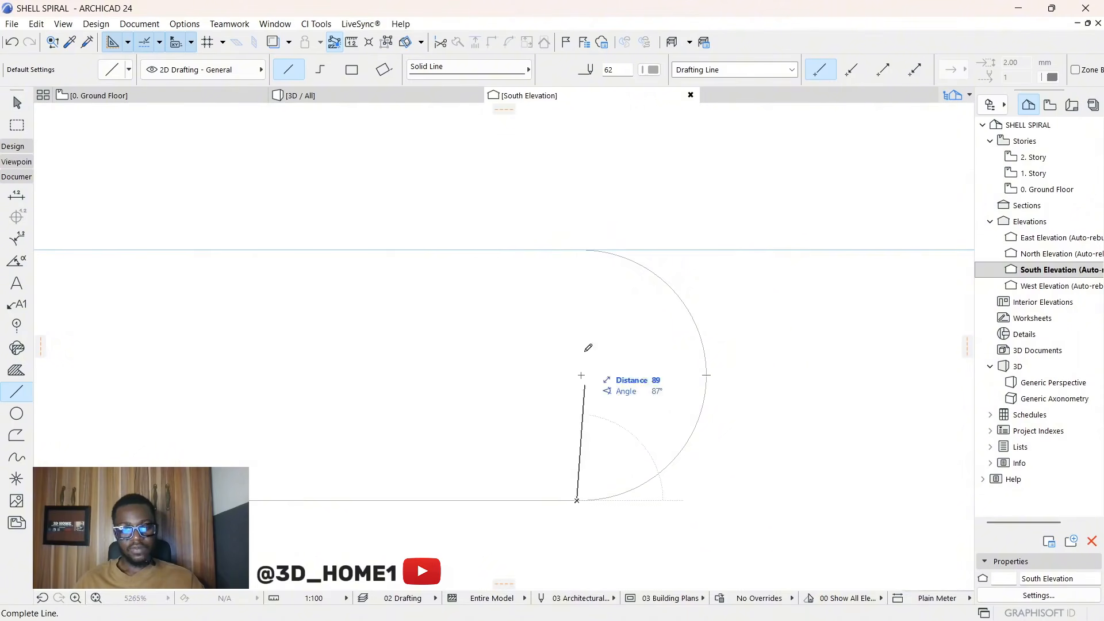
left_click(576, 233)
key("Escape")
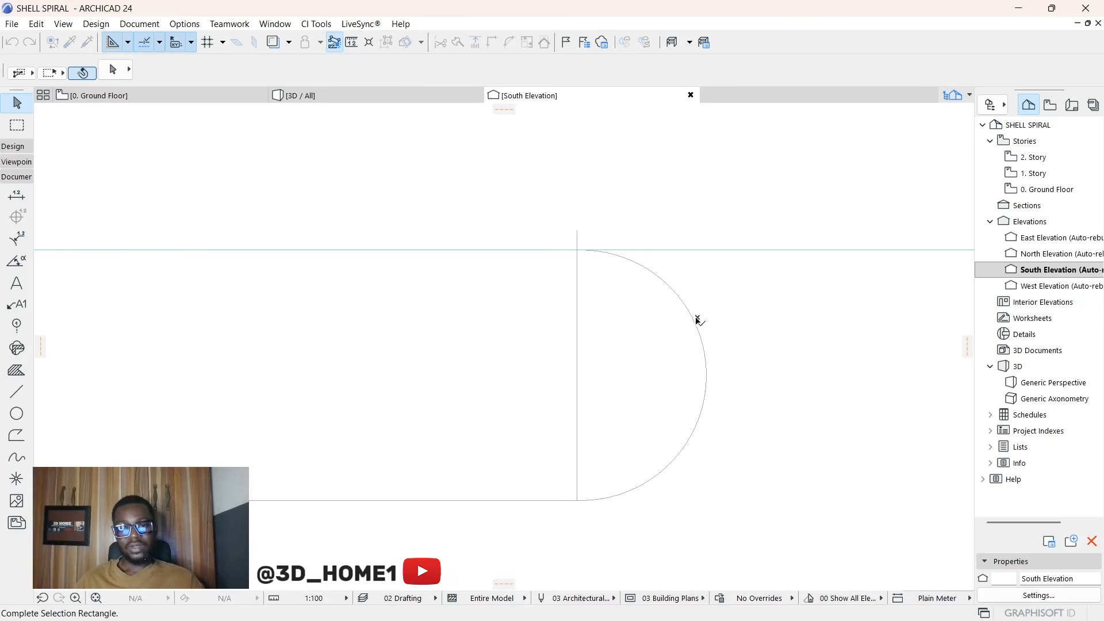
Step: Move the semicircular arc horizontally toward the column until its outermost point meets the vertical guide line
left_click(698, 319)
left_click(706, 366)
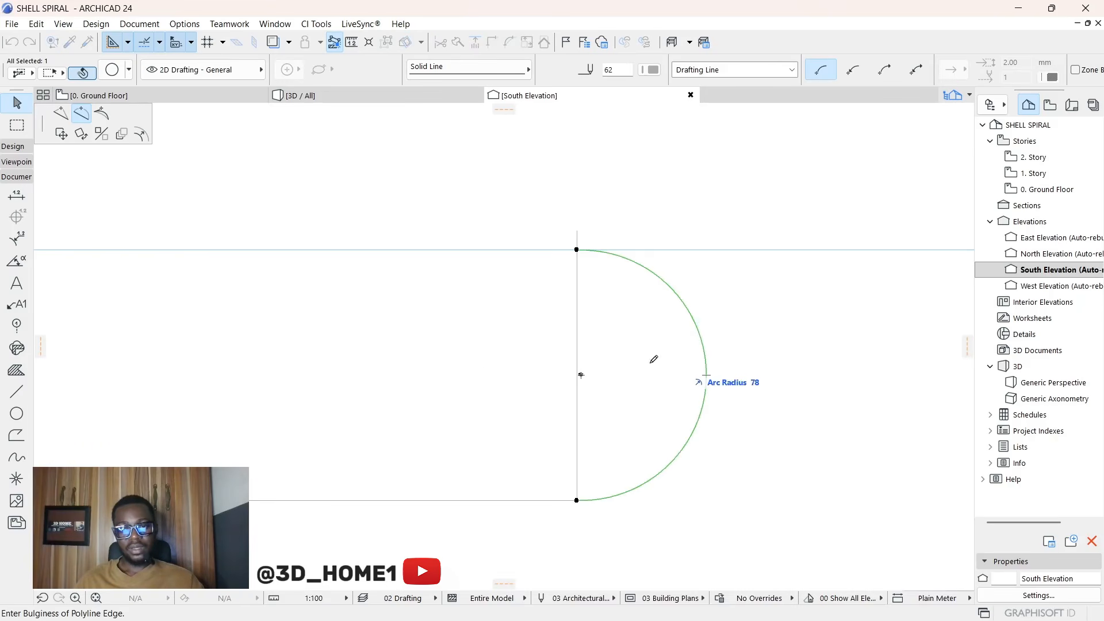
left_click(60, 133)
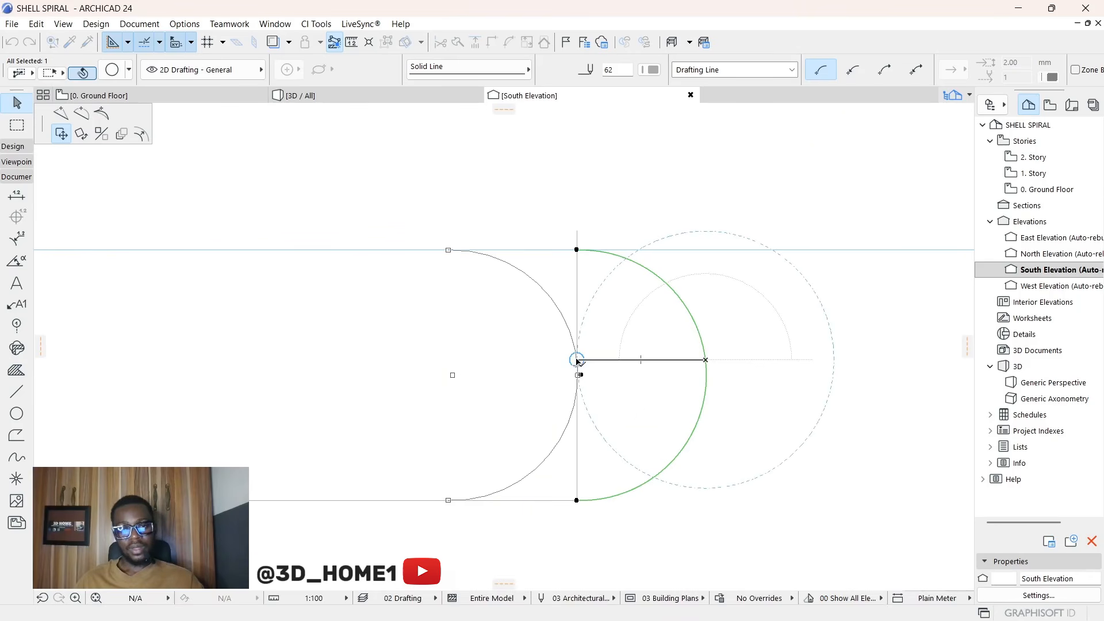
left_click(577, 360)
Step: Delete the vertical guide line and trim the ends of both horizontal lines that extend past the arc
left_click(581, 300)
left_click(575, 291)
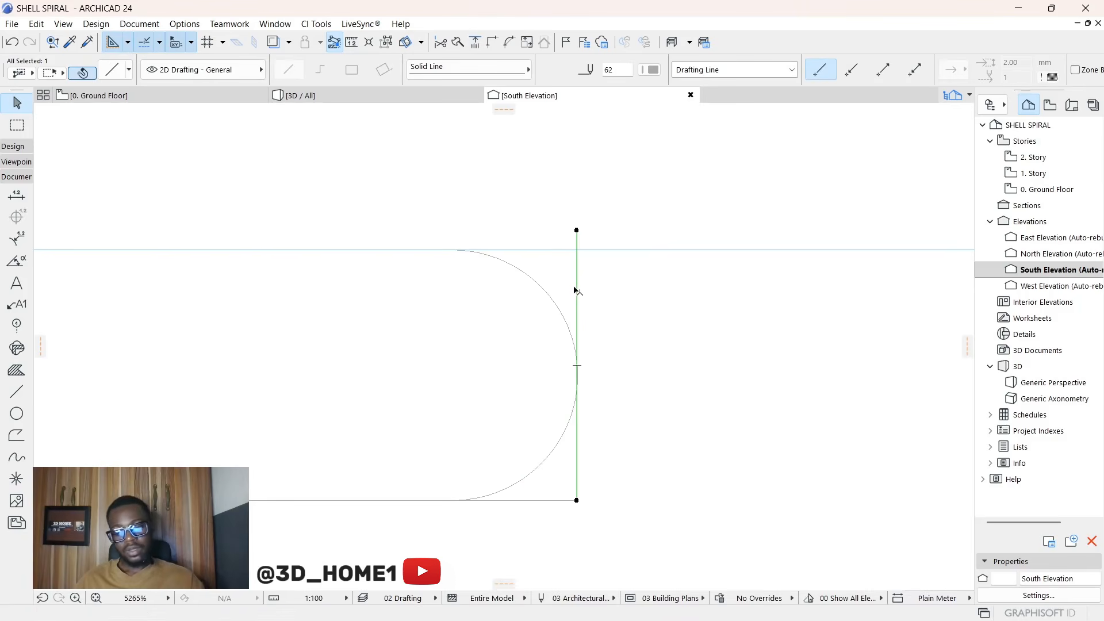
key("Delete")
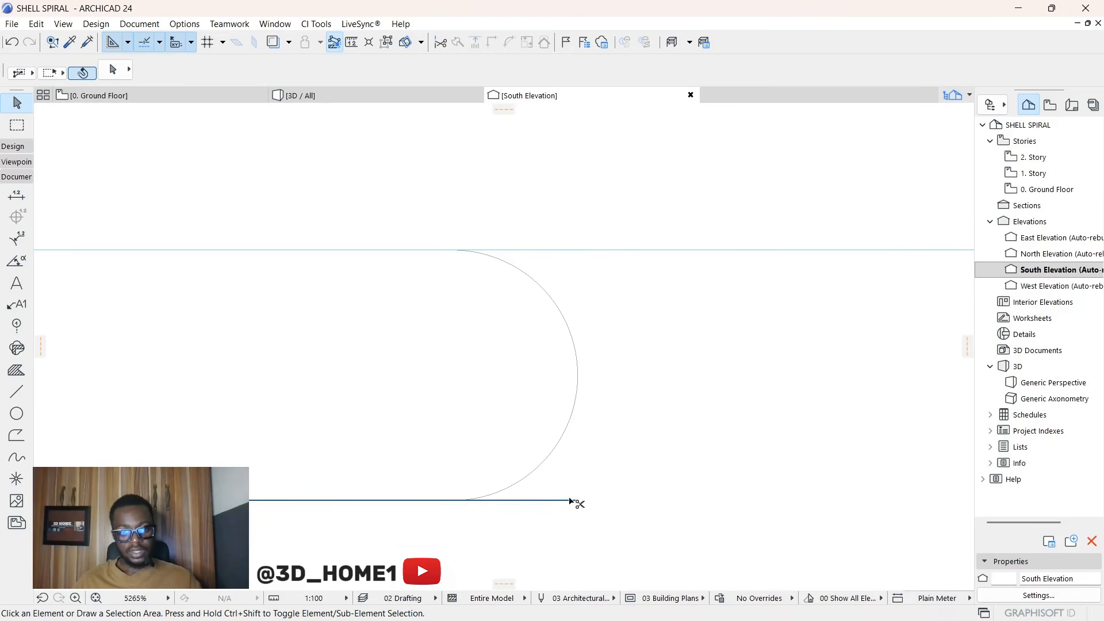
left_click(570, 505, "ctrl")
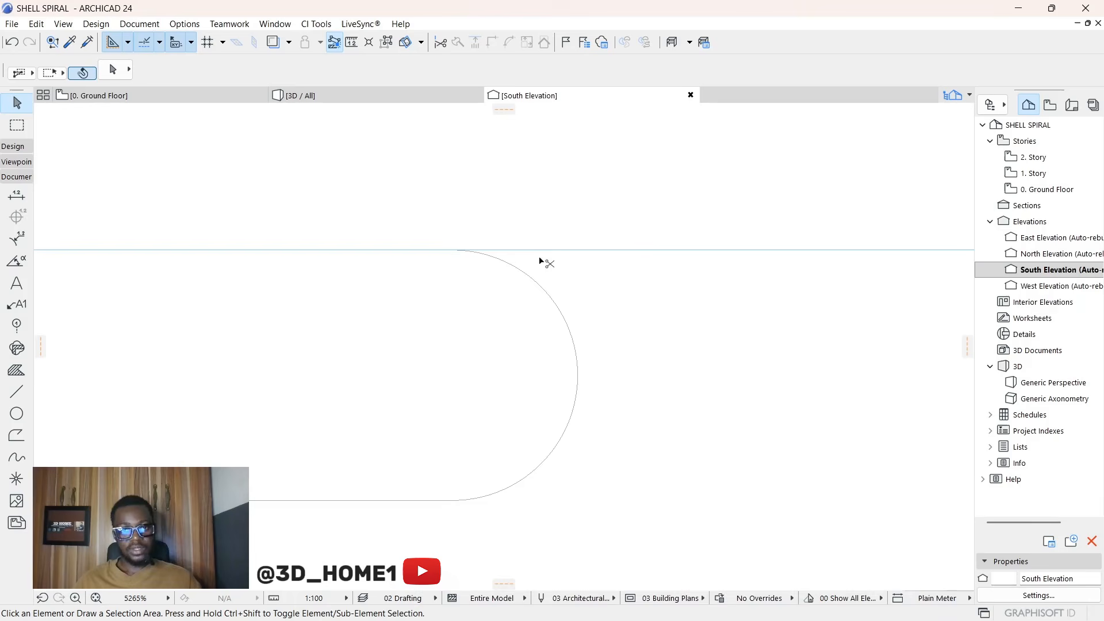
scroll(713, 387, "down", 5)
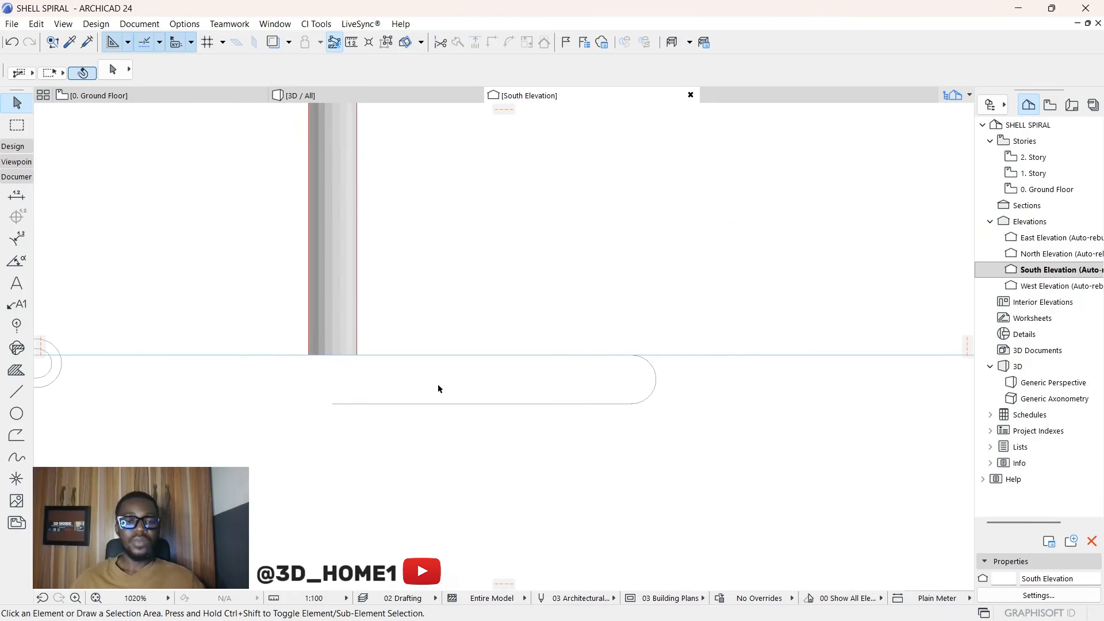
Step: Select the two horizontal lines and the arc together and examine them against the finished example's tread profile
scroll(484, 389, "up", 1)
left_click_drag(690, 413, 562, 281)
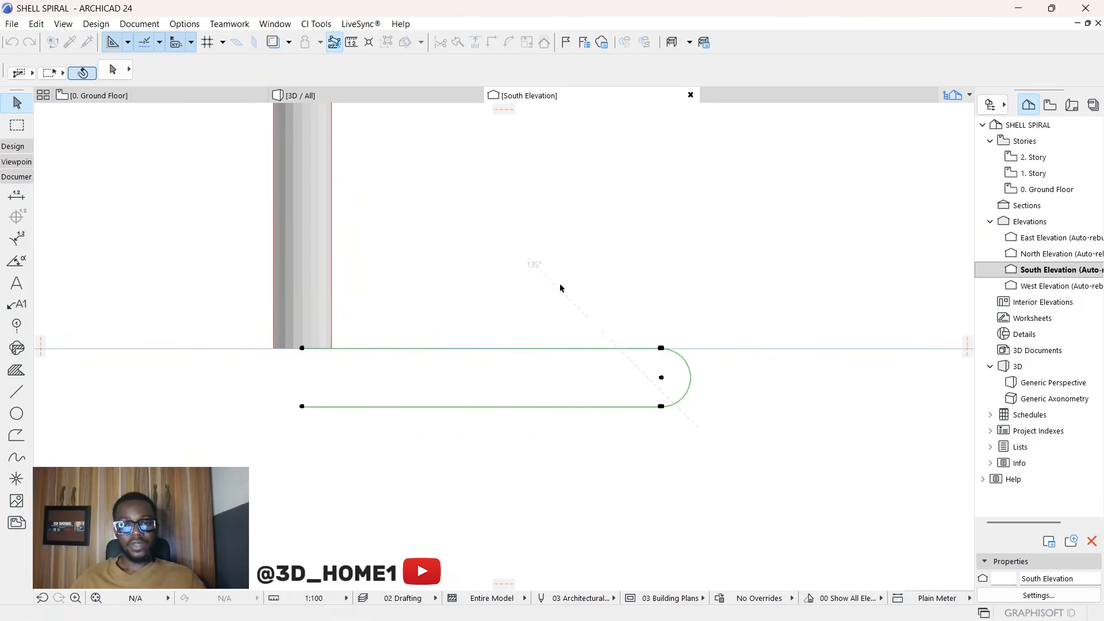
scroll(626, 349, "down", 5)
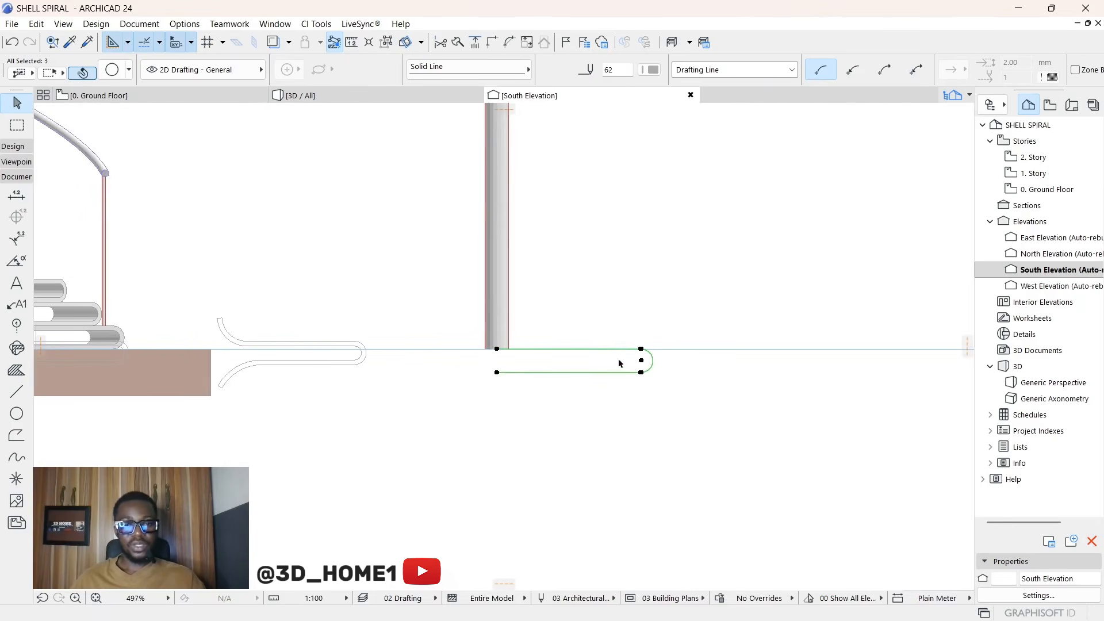
scroll(619, 363, "up", 3)
scroll(654, 361, "up", 1)
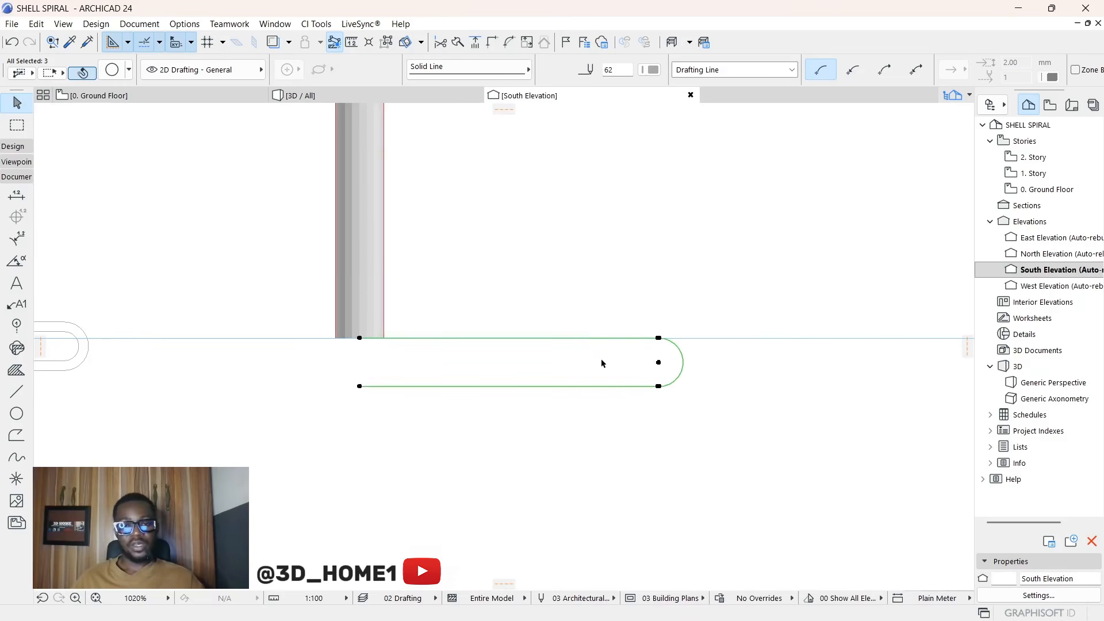
left_click(558, 349)
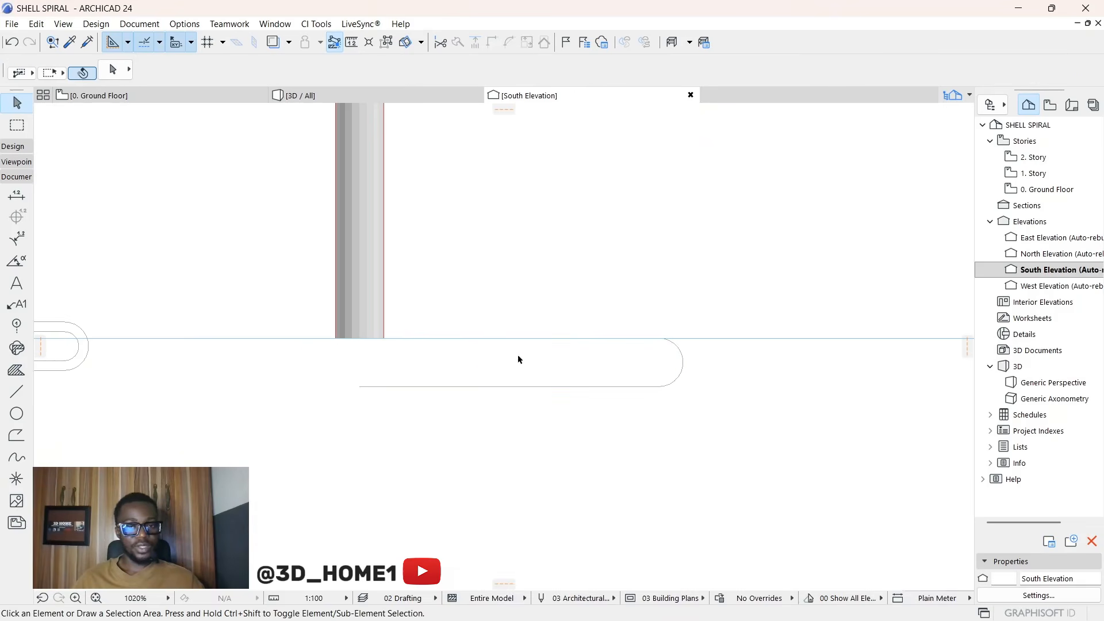
Step: Draw a diagonal line from the column's outer face down to the ground-level line
left_click(17, 392)
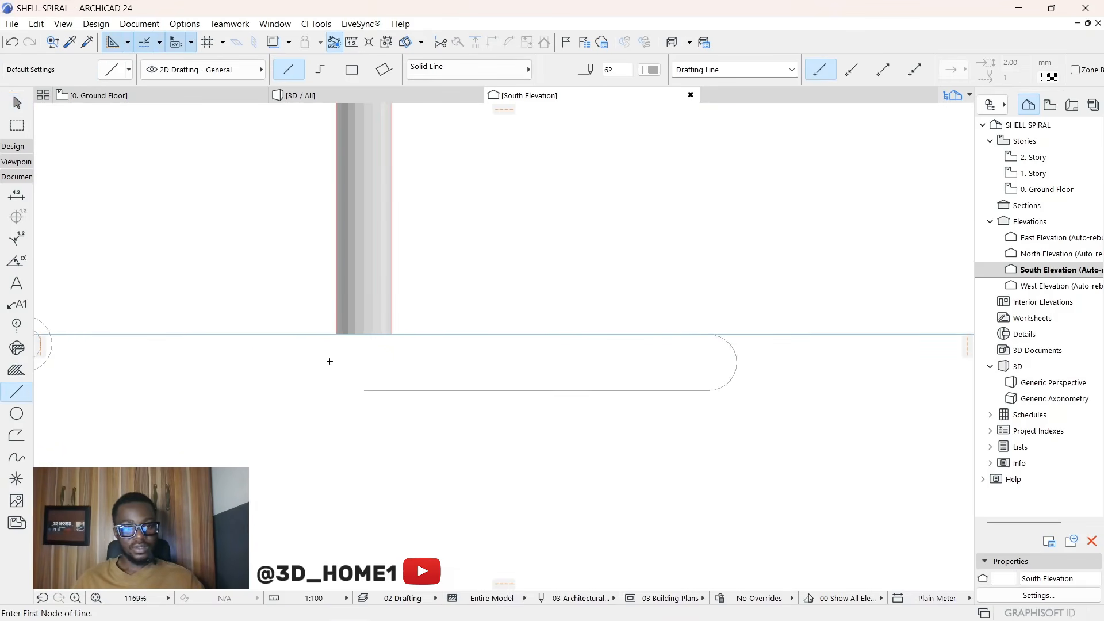
scroll(372, 441, "down", 5)
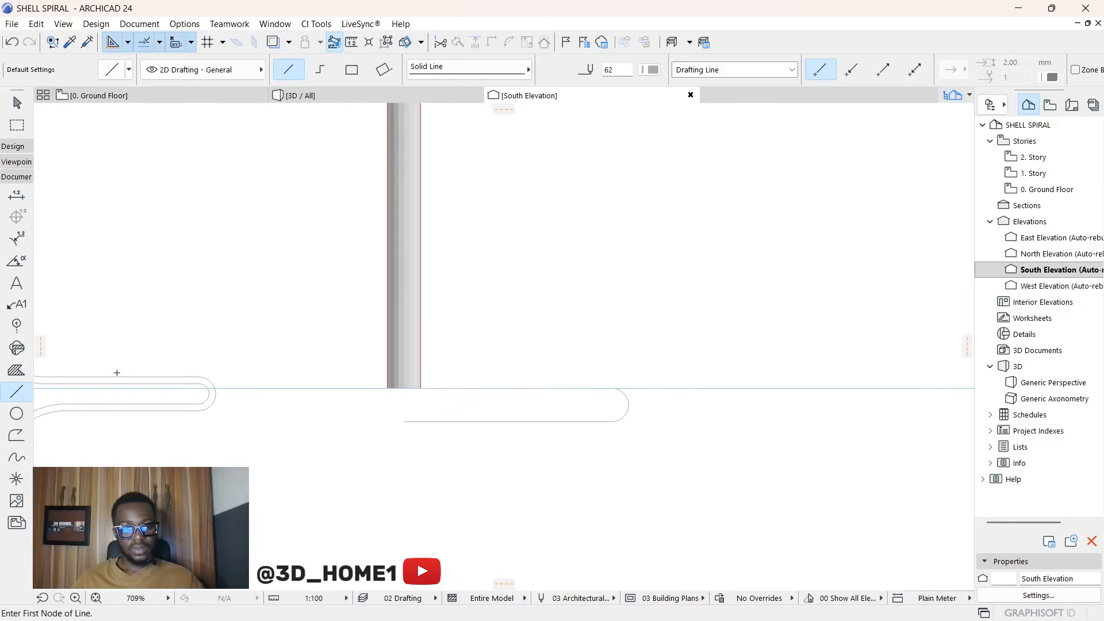
scroll(320, 374, "up", 6)
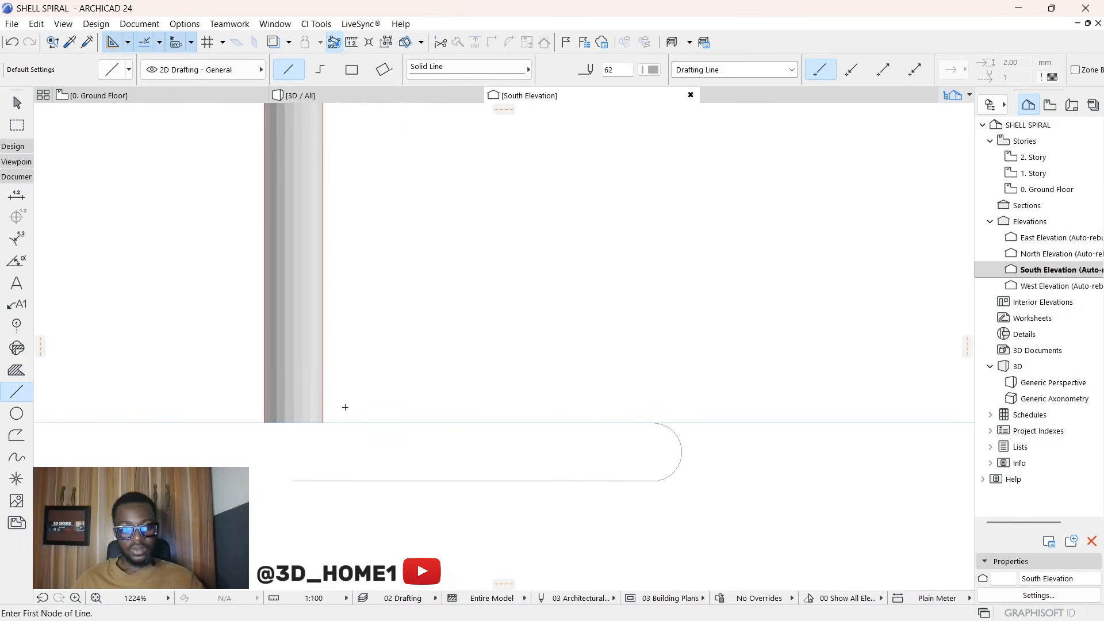
left_click(323, 361)
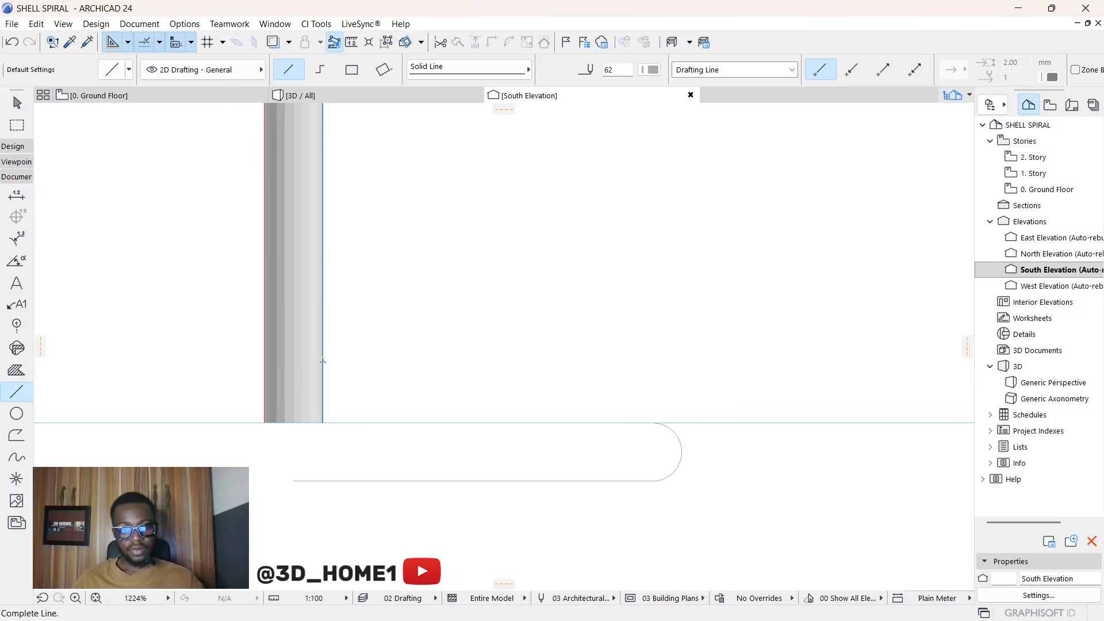
left_click(393, 416)
scroll(372, 366, "up", 3)
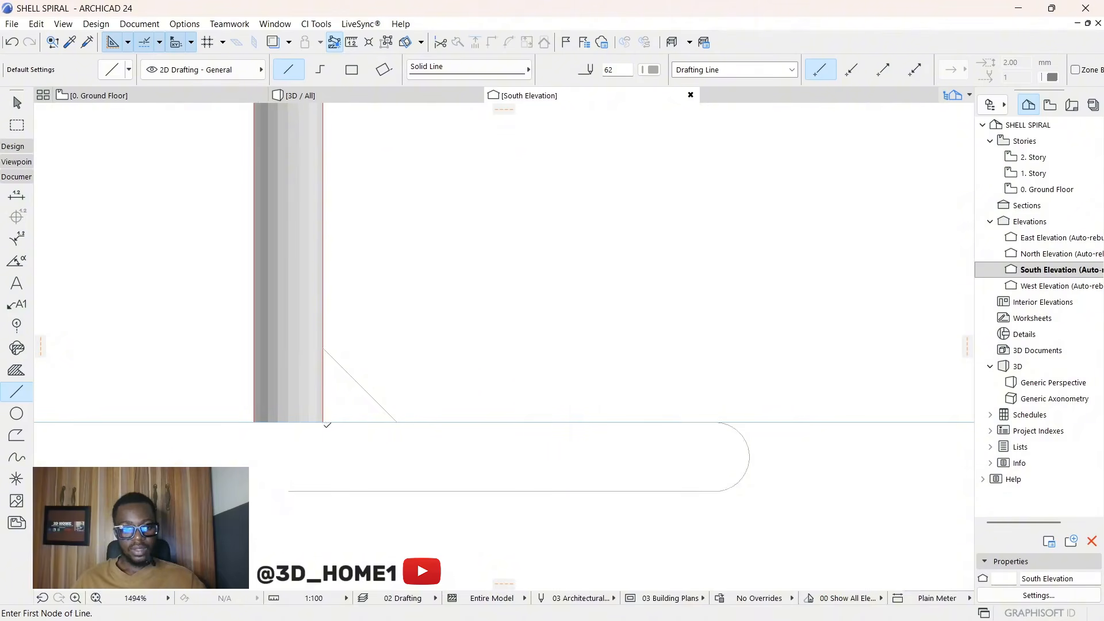
key("Escape")
Step: Bend the diagonal line inward toward the column's base into a concave arc with a radius of about 183
left_click(375, 365)
left_click(343, 375)
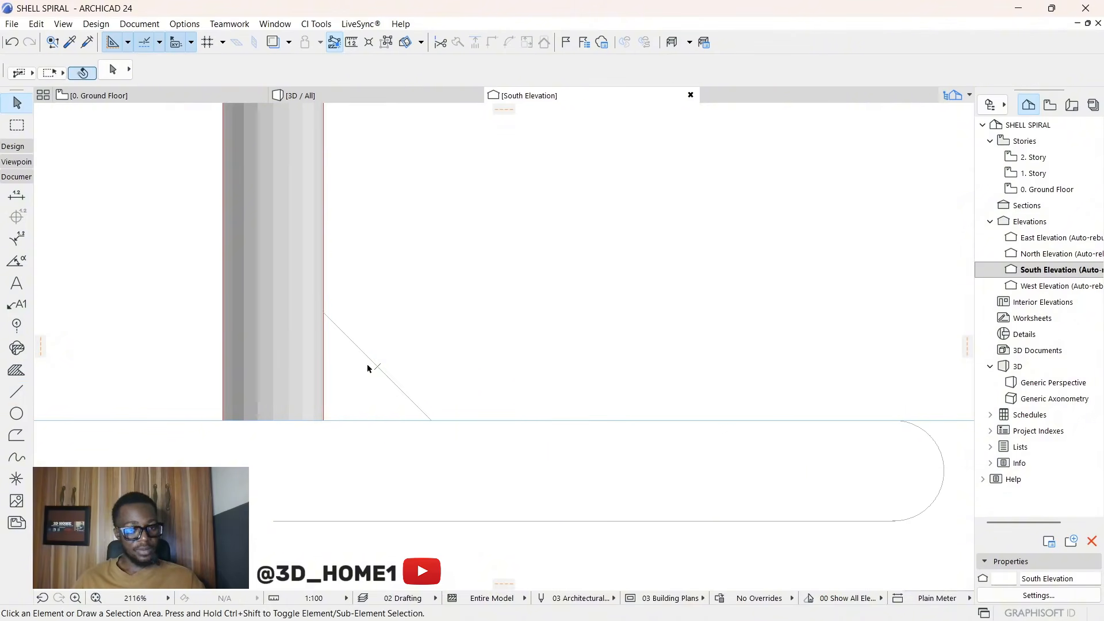
left_click(368, 367)
left_click(369, 360)
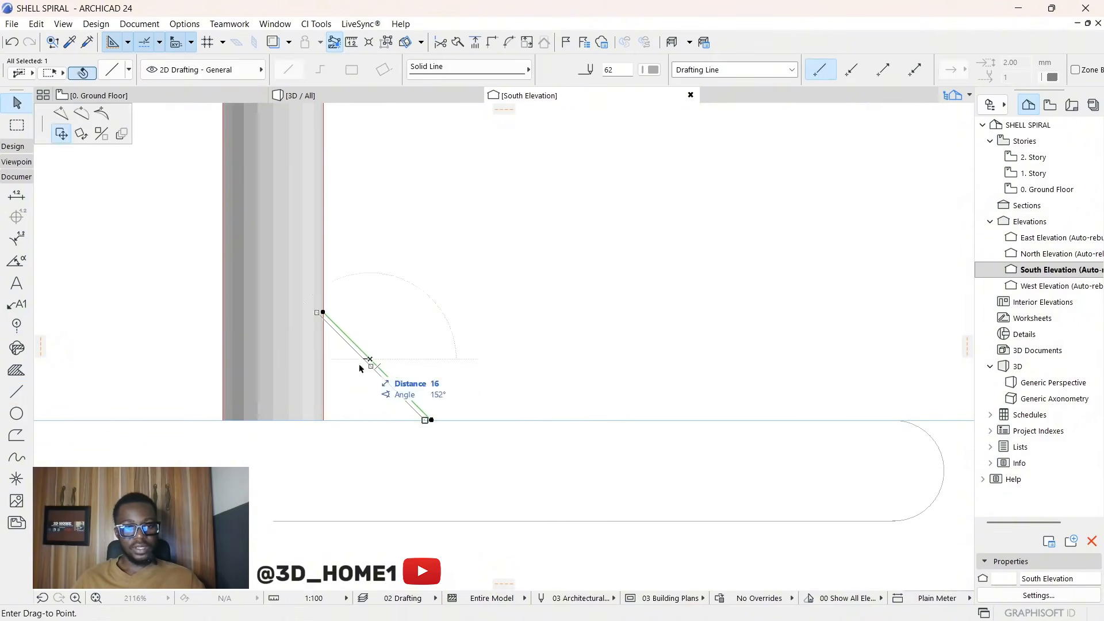
left_click(83, 117)
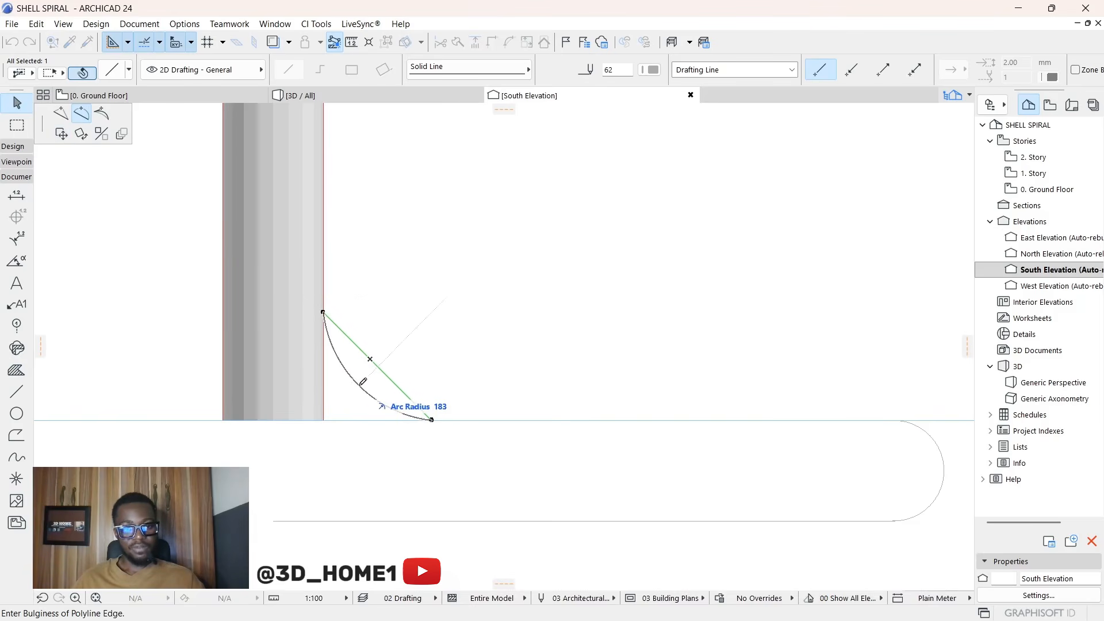
left_click(365, 381)
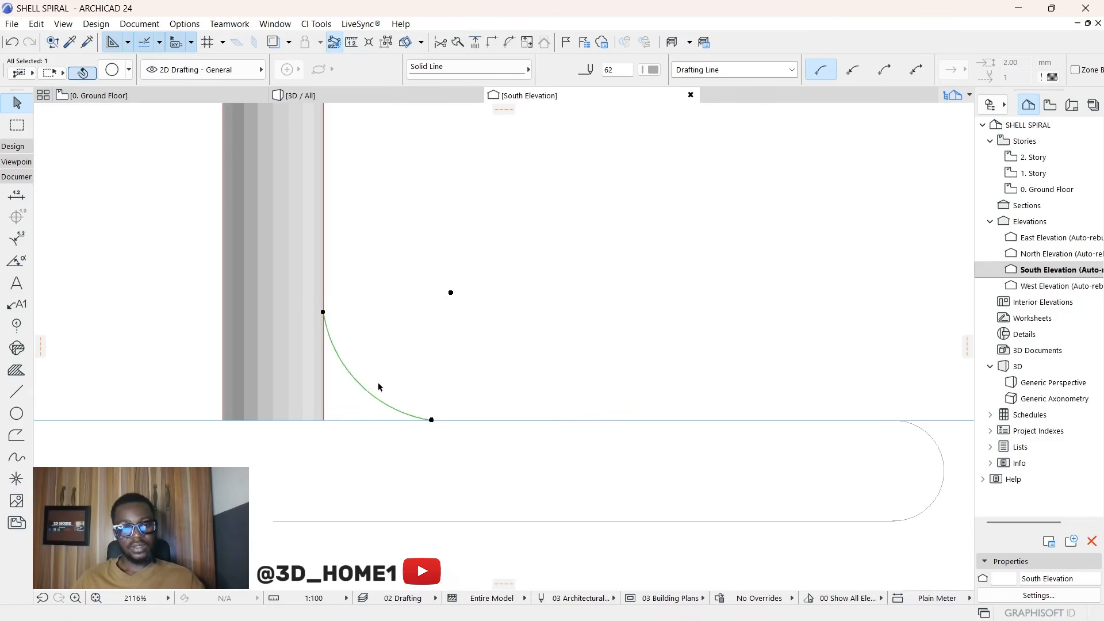
key("Escape")
Step: Draw a vertical guide line from the column's outer base corner down past the lower horizontal line
scroll(511, 368, "down", 3)
scroll(512, 379, "down", 3)
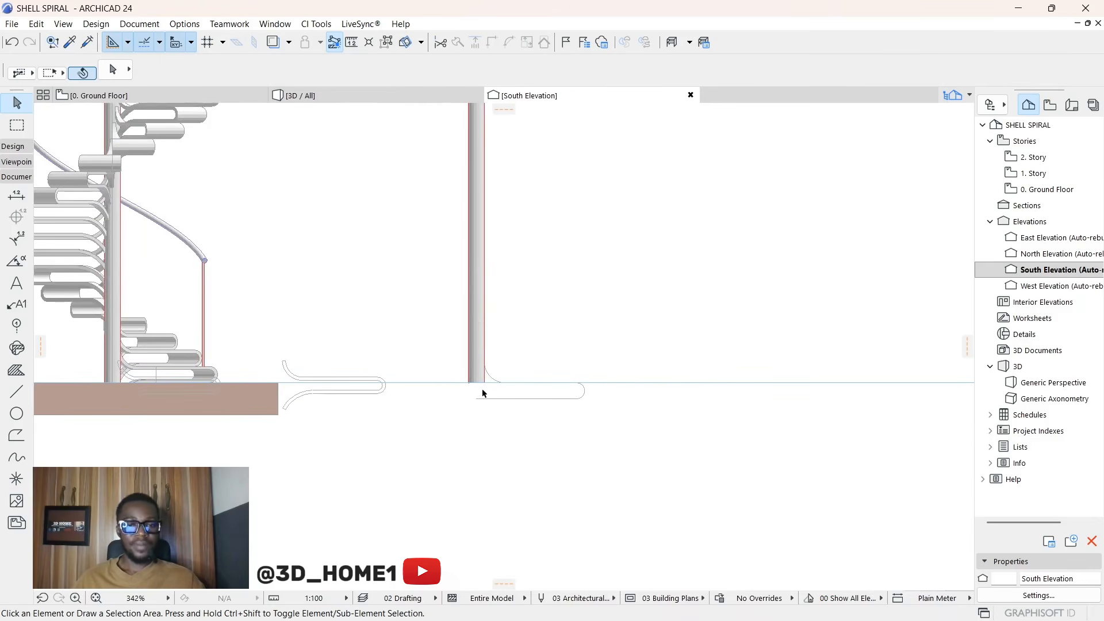
scroll(481, 389, "up", 5)
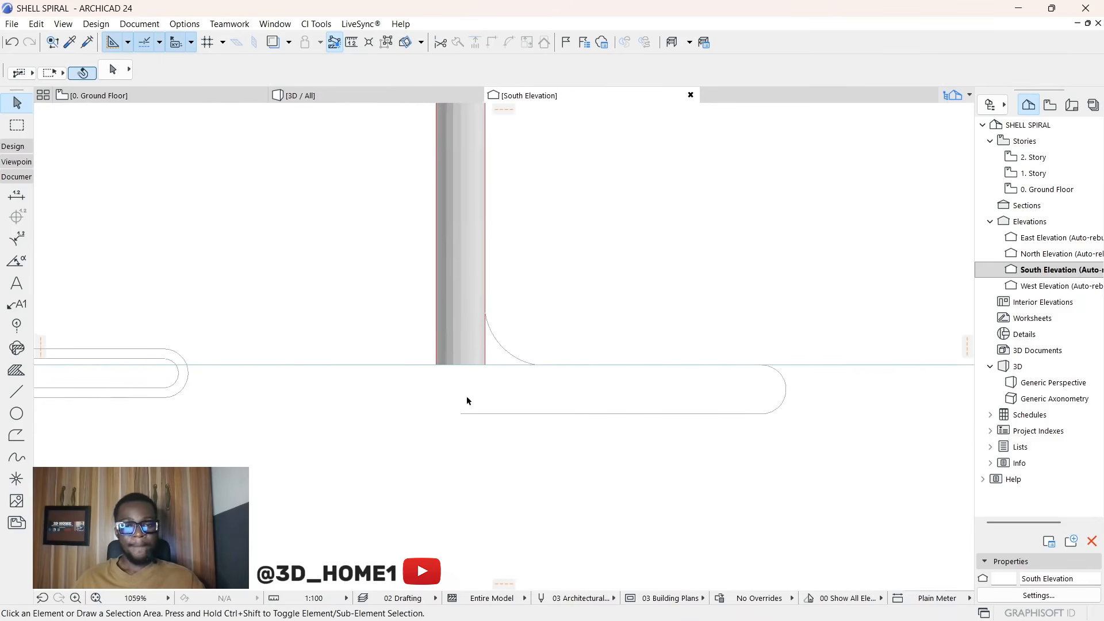
left_click(16, 391)
scroll(468, 406, "up", 3)
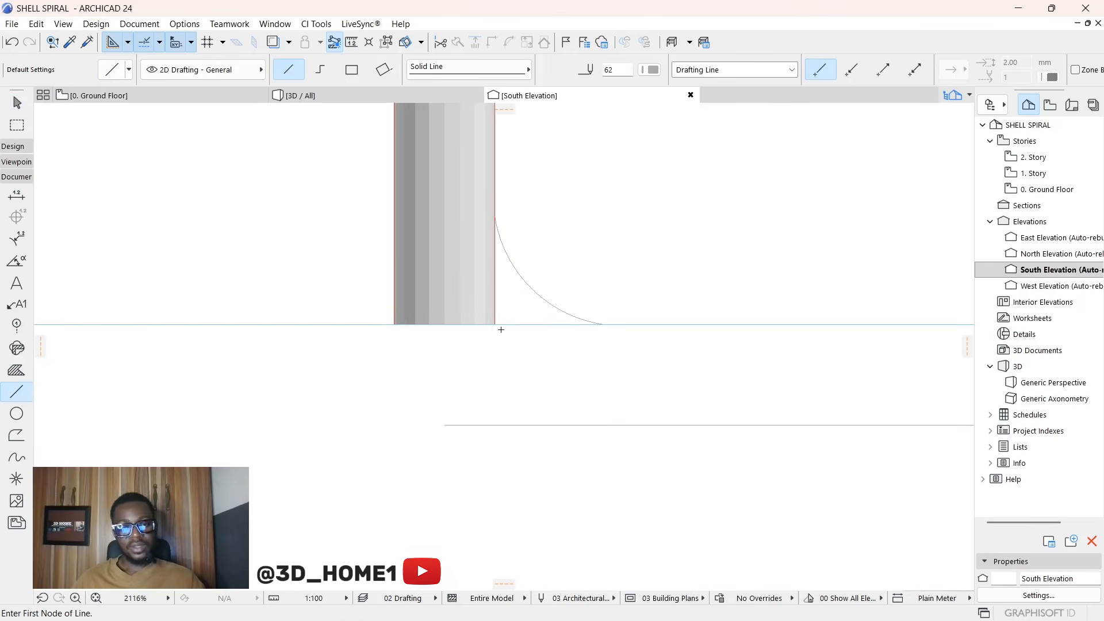
scroll(466, 402, "down", 2)
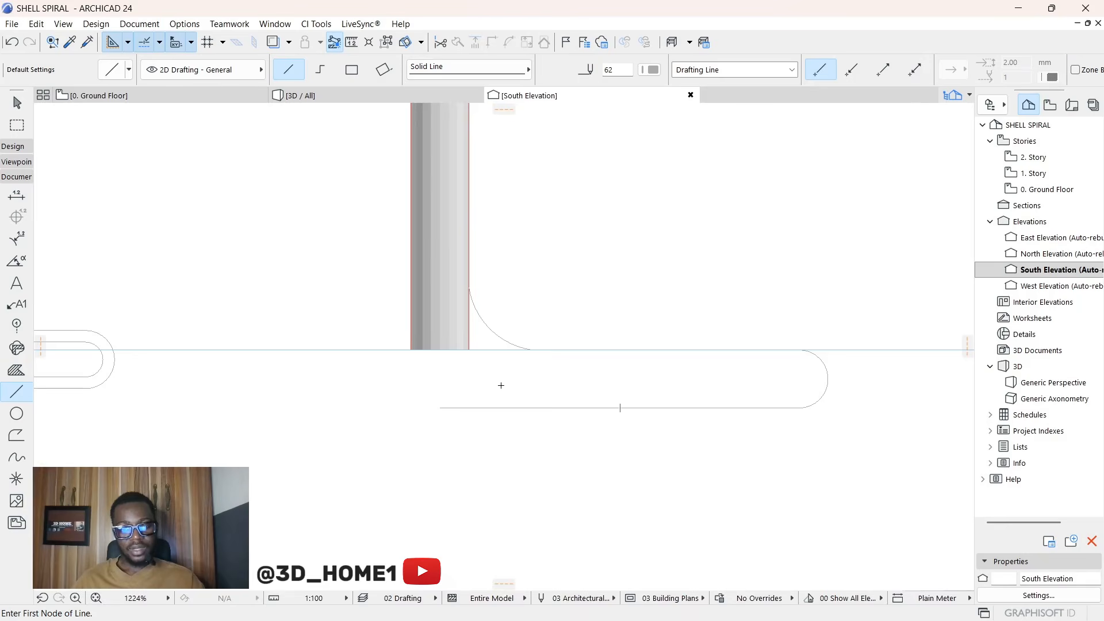
scroll(501, 385, "down", 2)
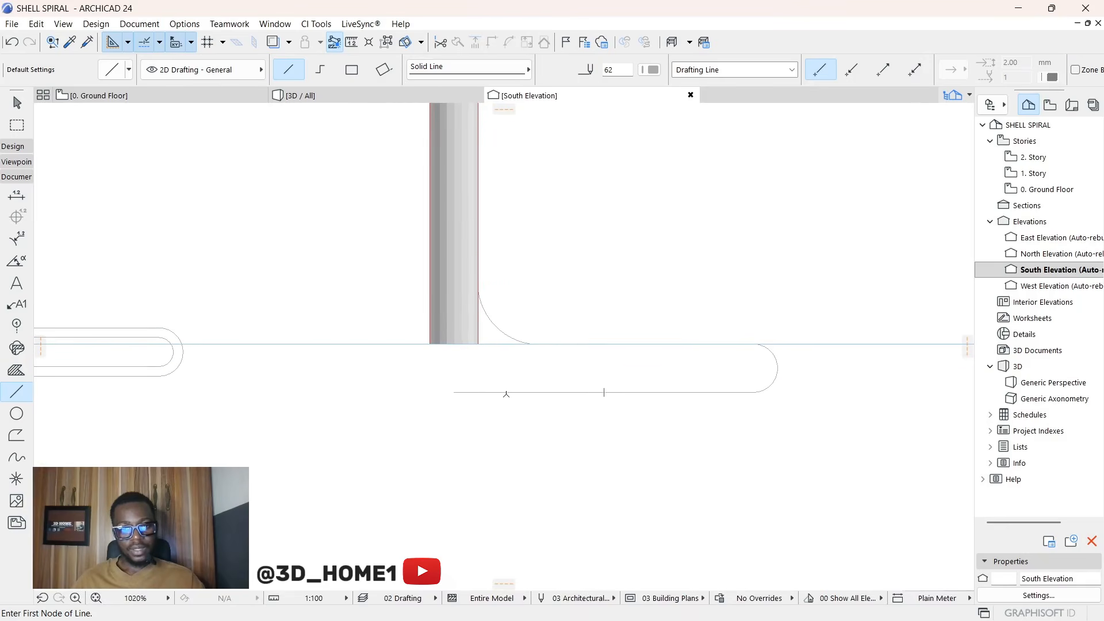
scroll(528, 394, "down", 2)
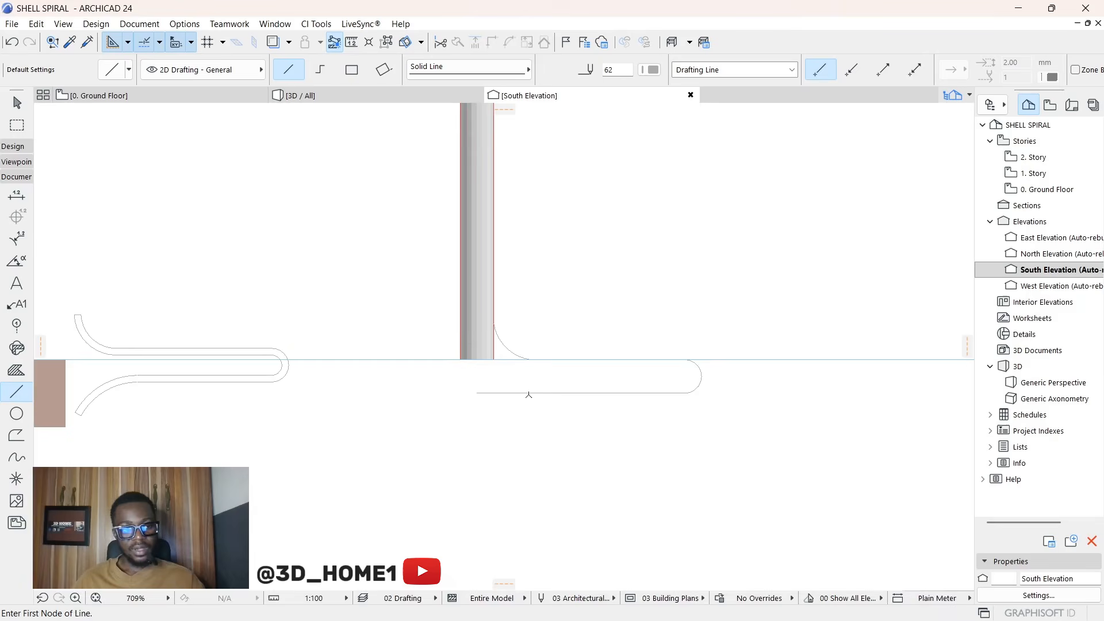
scroll(529, 394, "up", 3)
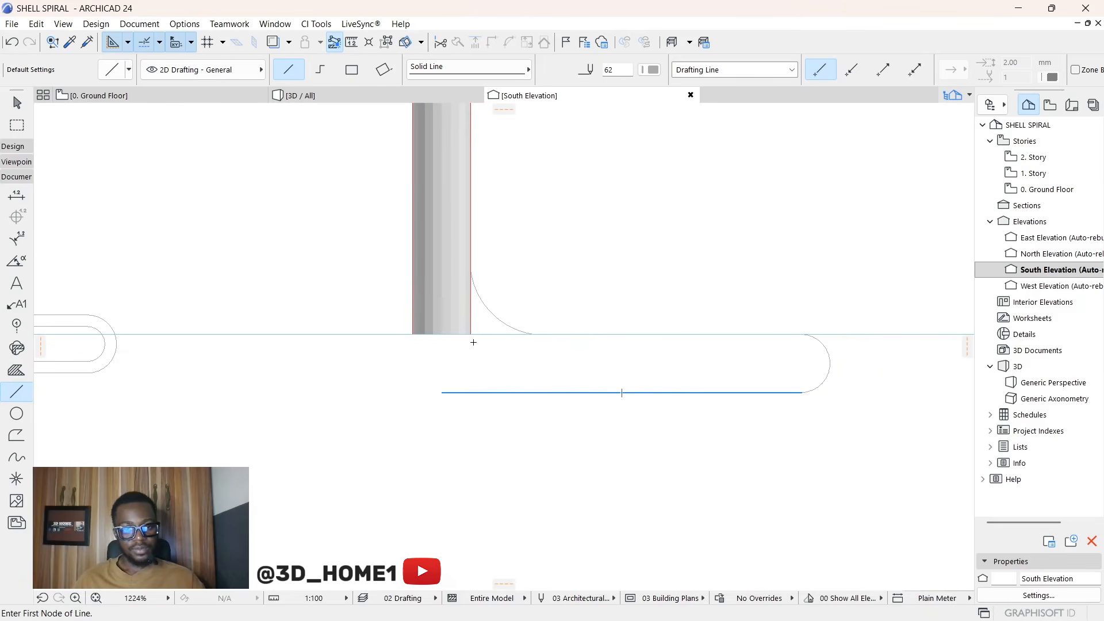
key("Escape")
left_click(17, 392)
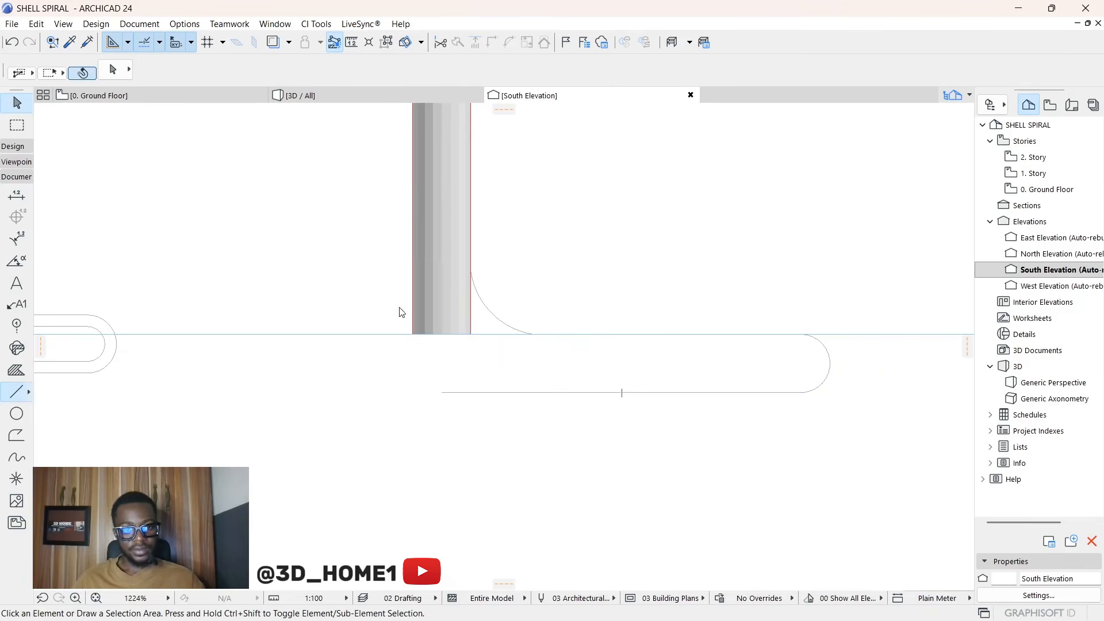
left_click(472, 392)
left_click(471, 480)
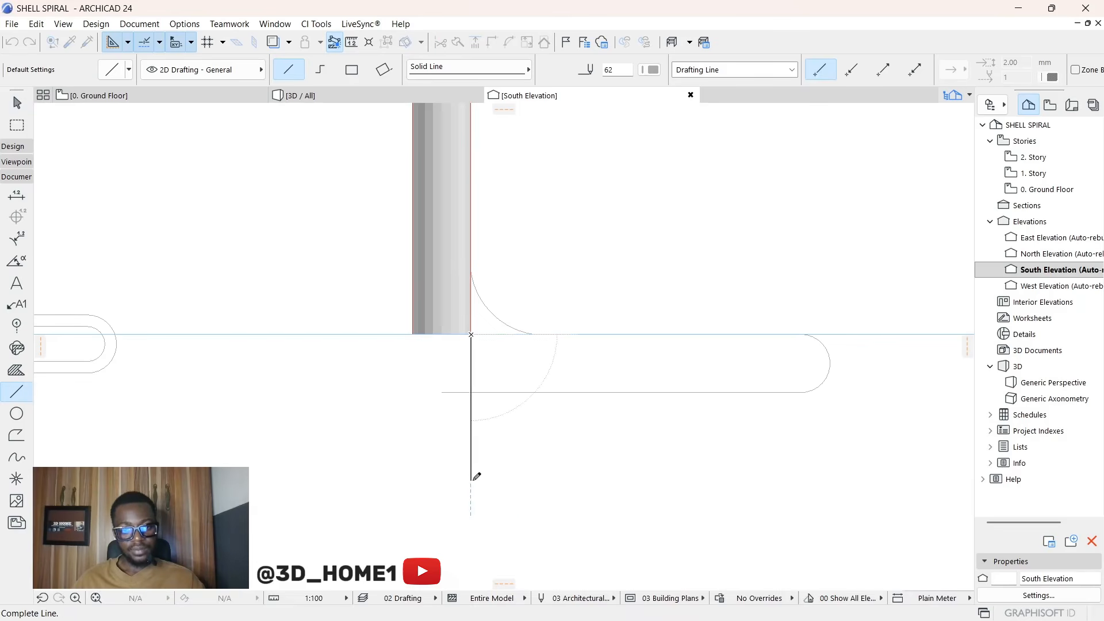
Step: Draw a diagonal line from the lower horizontal line down to the vertical guide line
left_click(556, 393)
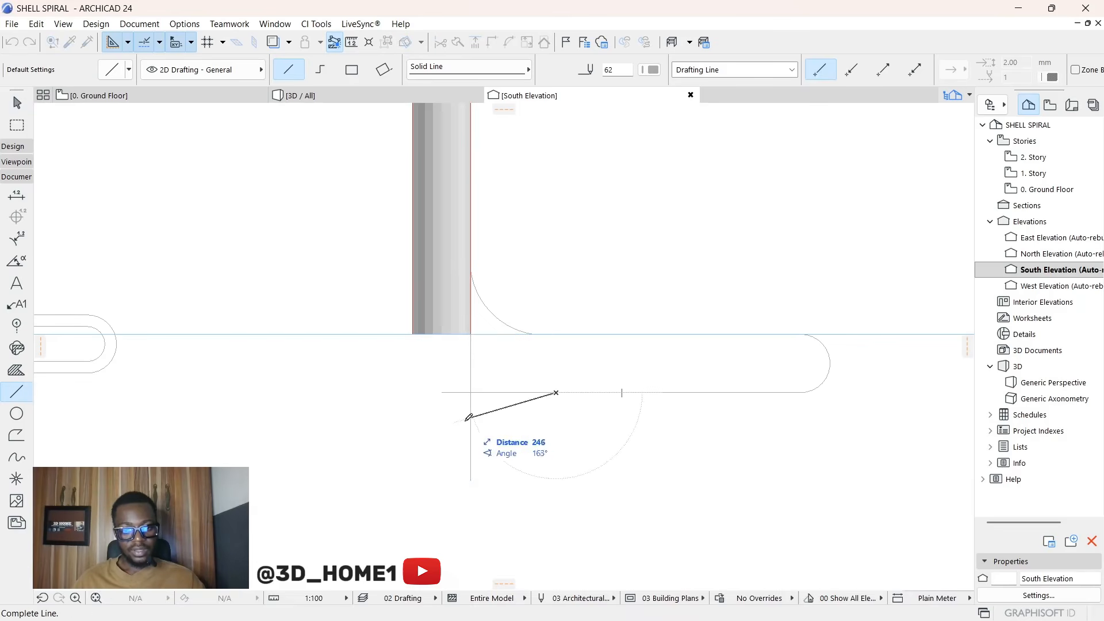
left_click(473, 449)
key("Escape")
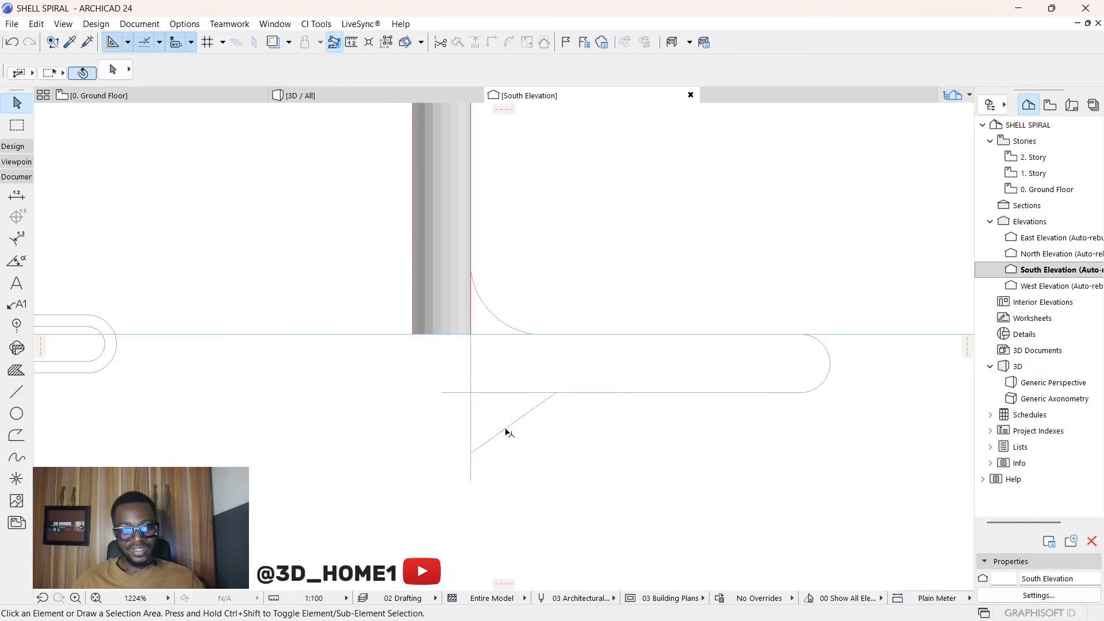
Step: Bend the lower diagonal line upward into an arc with a radius of about 227
left_click(504, 429)
left_click(504, 430)
scroll(494, 408, "up", 3)
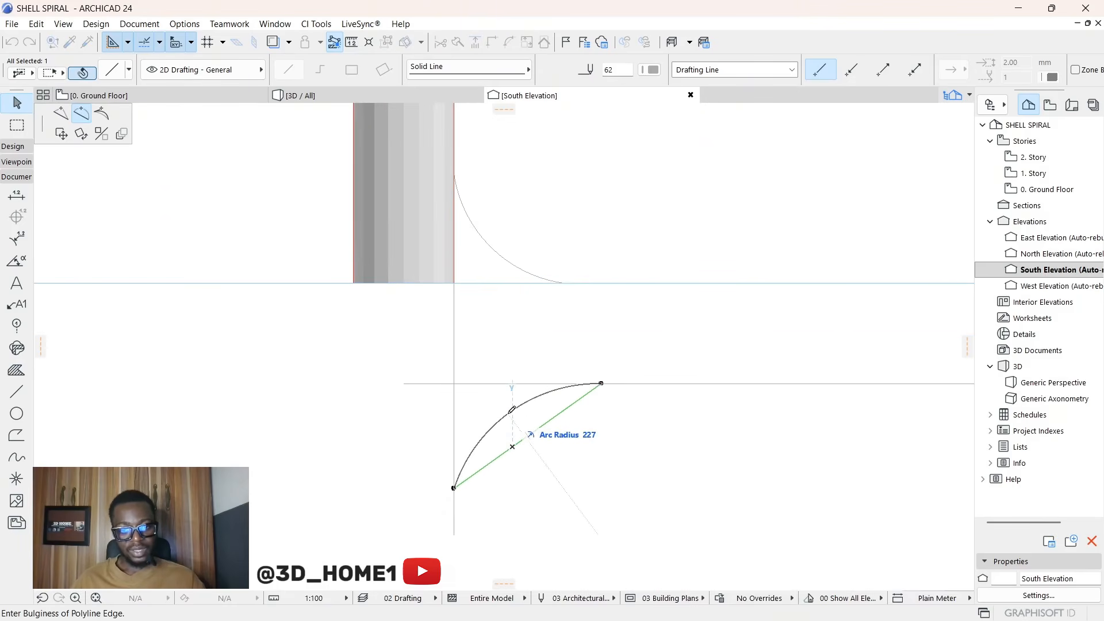
left_click(511, 411)
key("Escape")
scroll(474, 403, "down", 3)
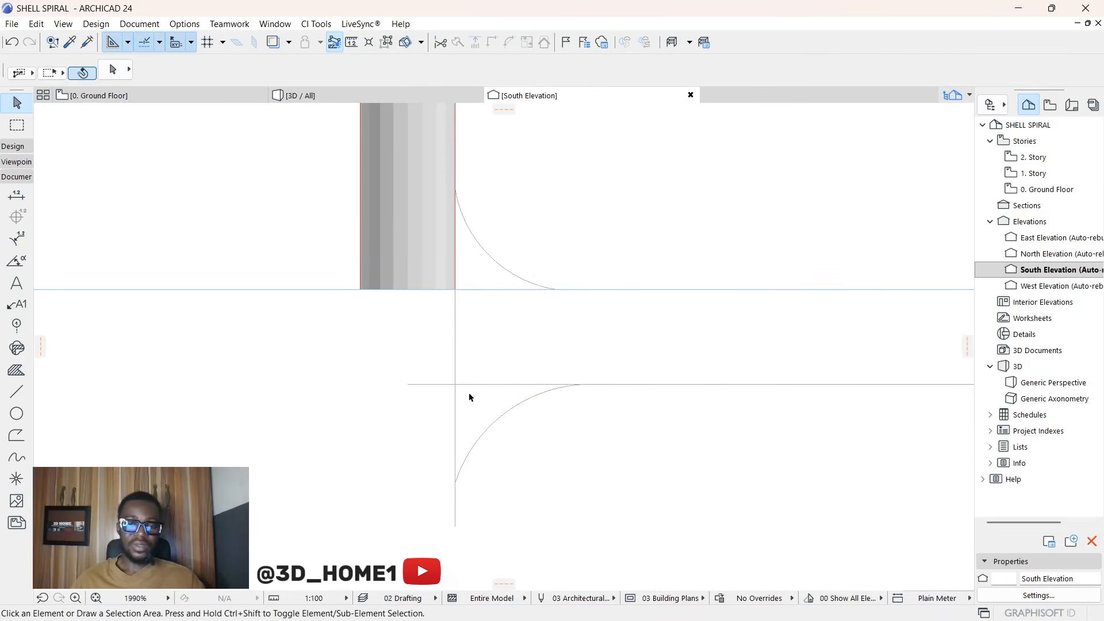
Step: Trim the lower horizontal line at the new arc and delete its leftover stub together with the vertical guide line
left_click(498, 389, "ctrl")
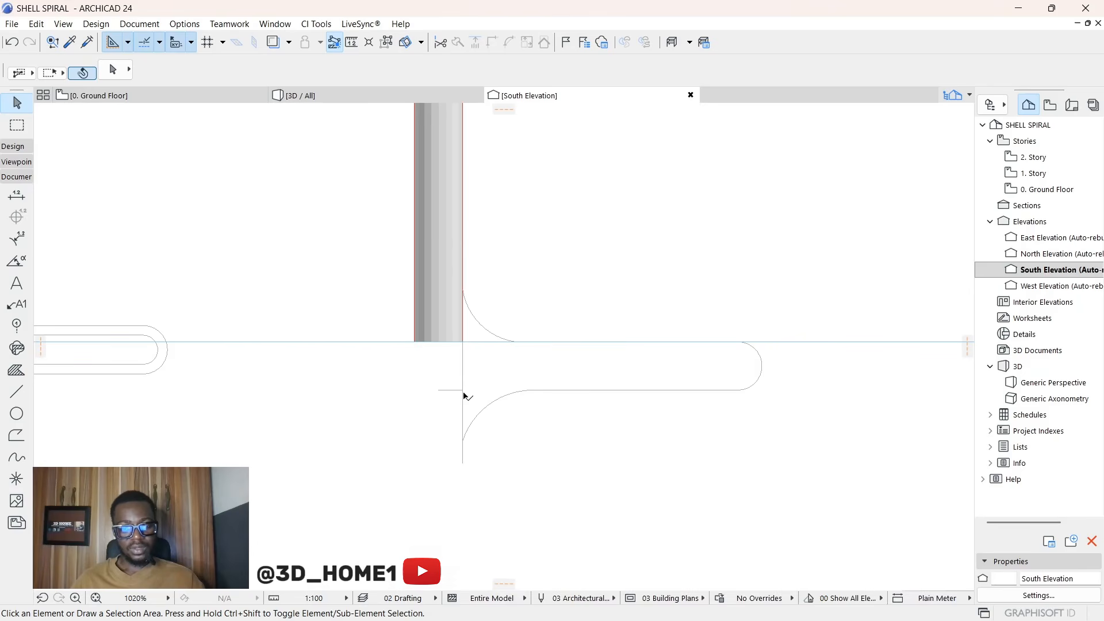
left_click_drag(477, 396, 443, 379)
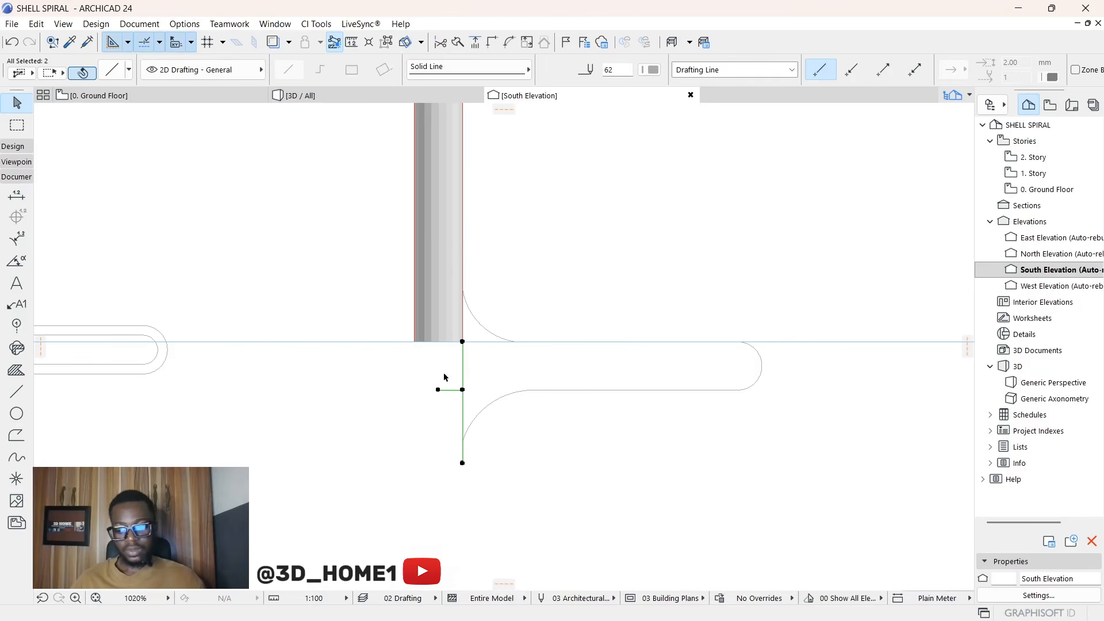
key("Delete")
Step: Trim the tiny overlap where the lower flared arc meets the lower horizontal line
left_click_drag(811, 462, 490, 292)
scroll(531, 390, "up", 15)
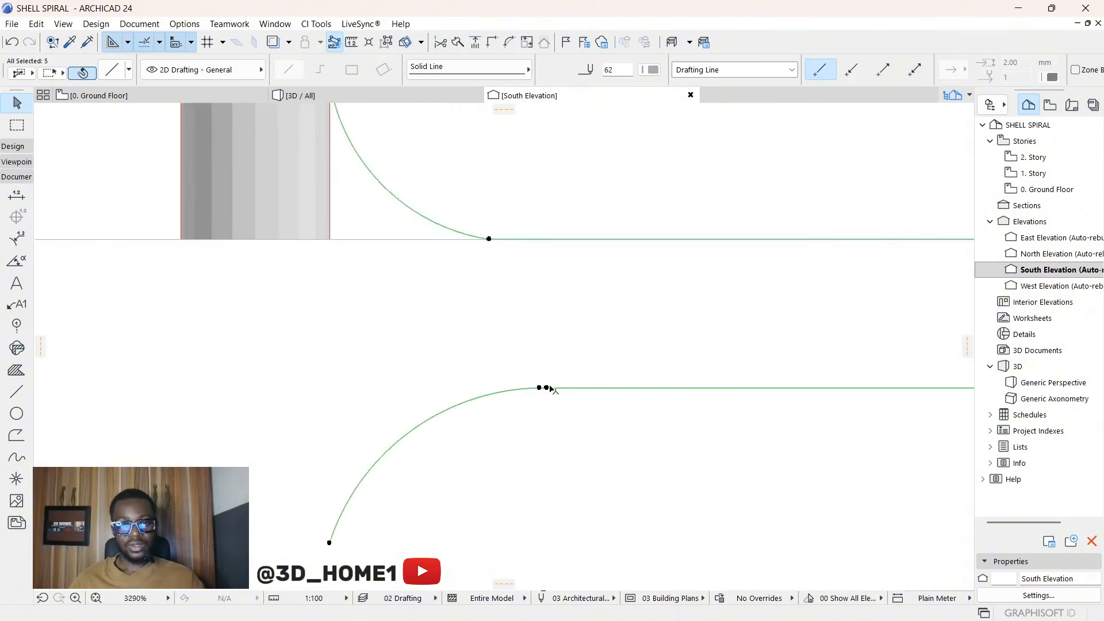
scroll(505, 364, "up", 3)
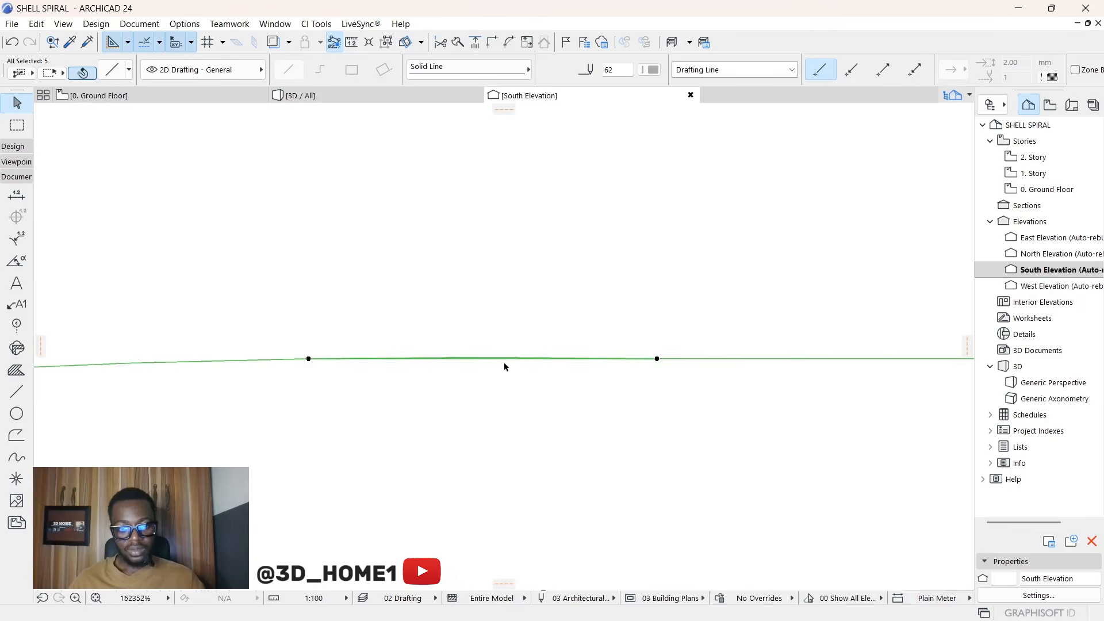
key("Escape")
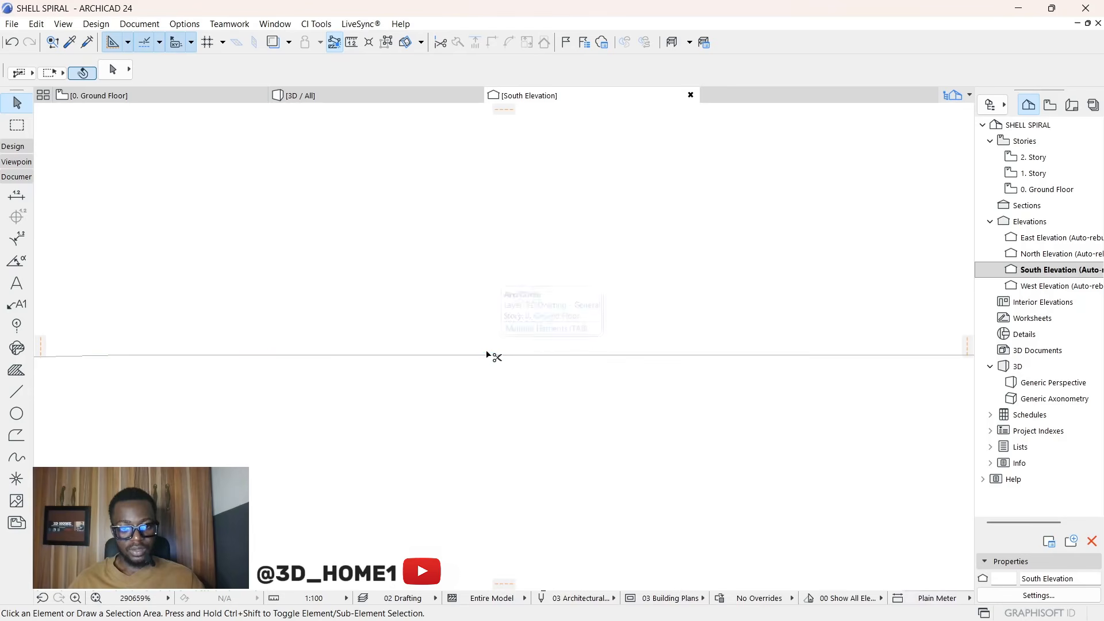
scroll(487, 352, "down", 10)
scroll(508, 350, "down", 5)
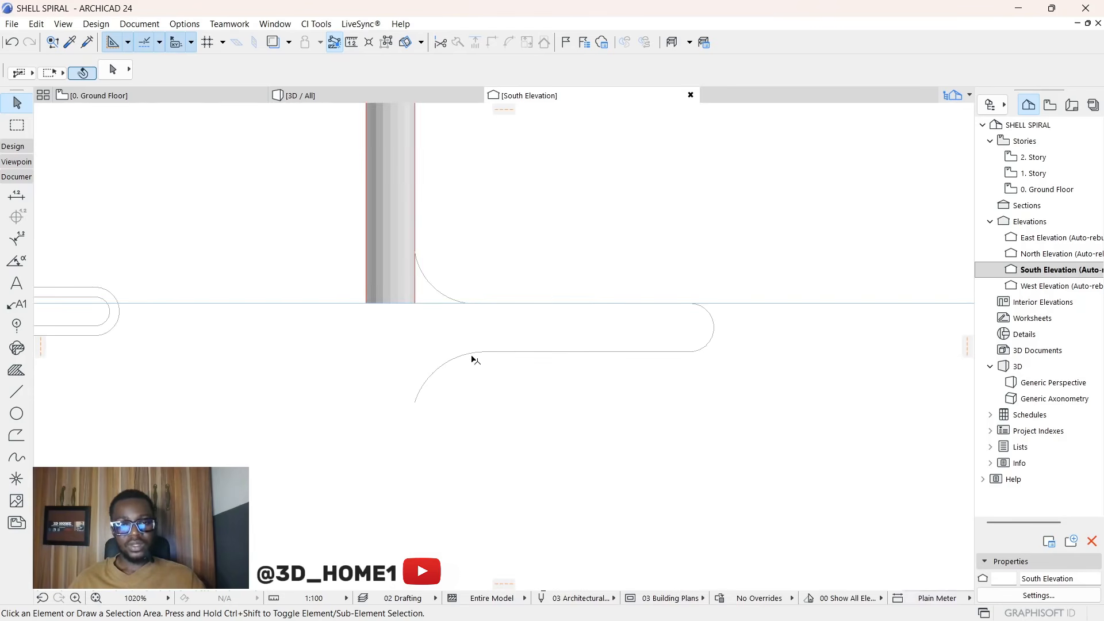
left_click(836, 458)
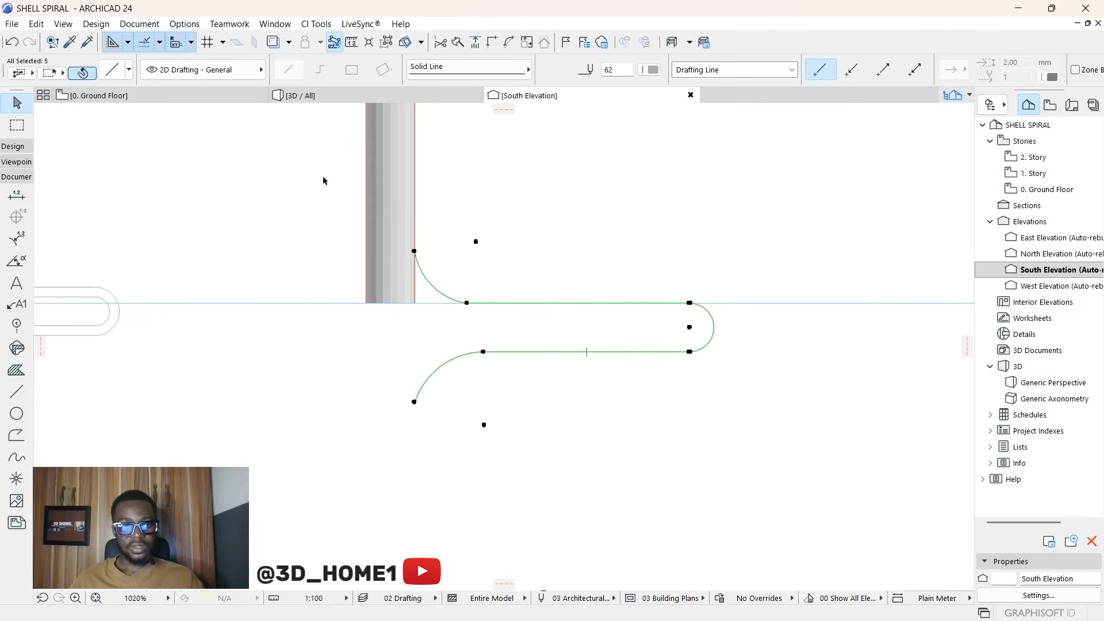
left_click(576, 305)
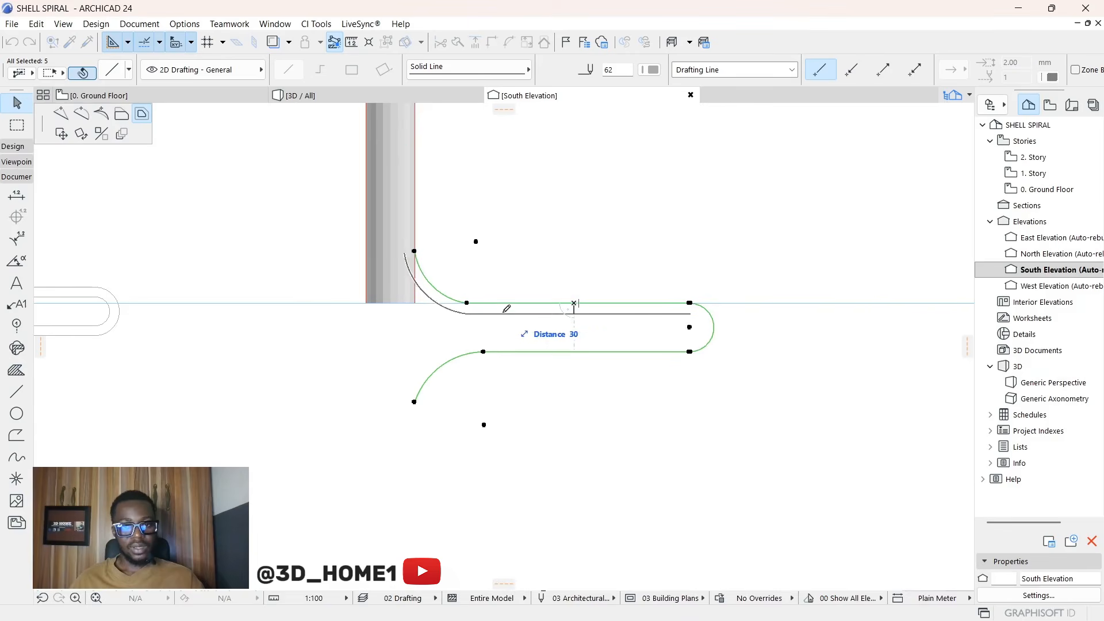
left_click(573, 309)
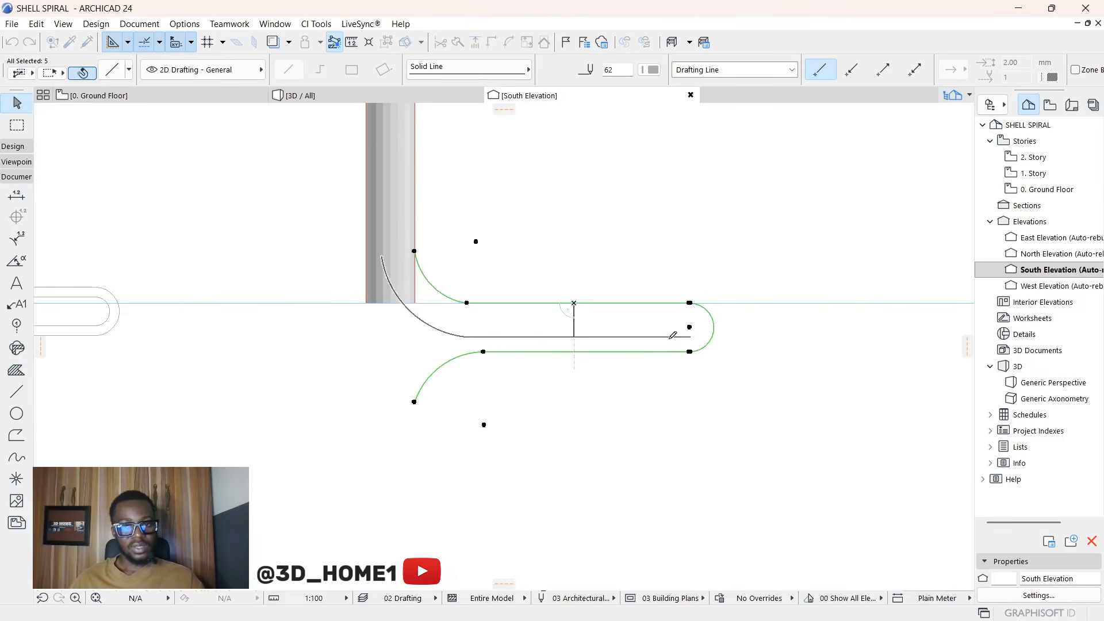
Step: Trim the tiny overlaps where the rounded end arc meets the lower and upper horizontal lines
scroll(716, 345, "up", 10)
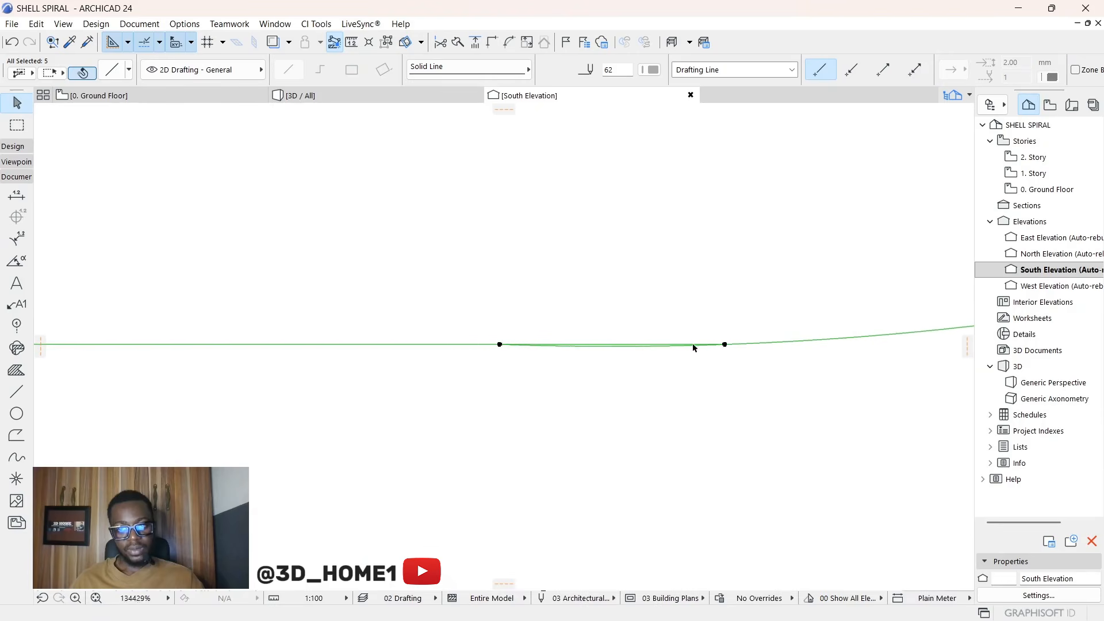
key("Escape")
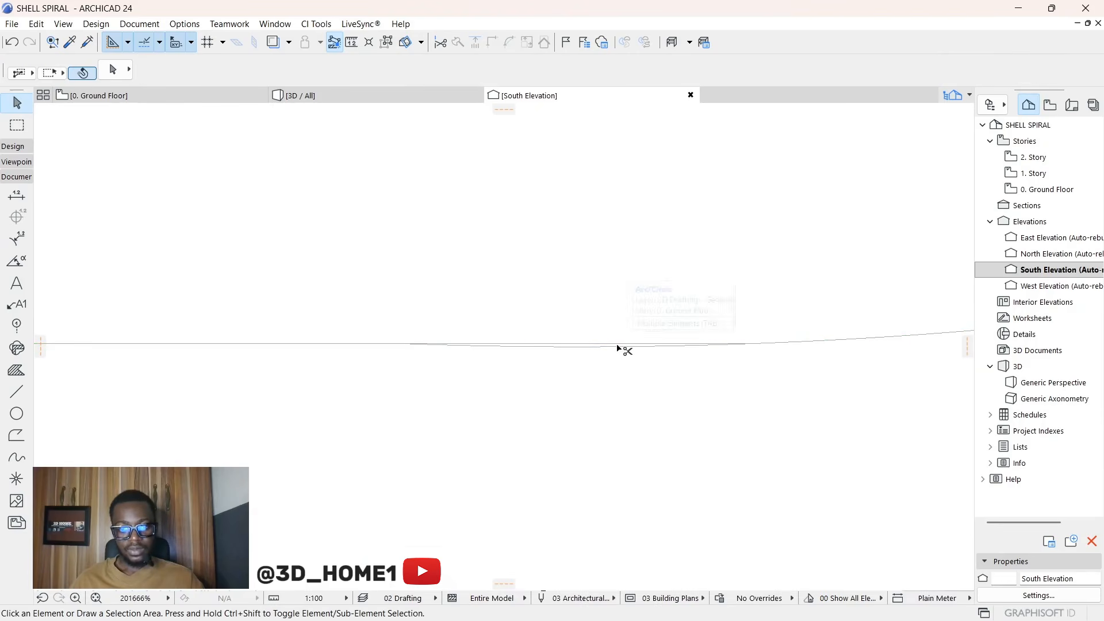
scroll(618, 349, "down", 15)
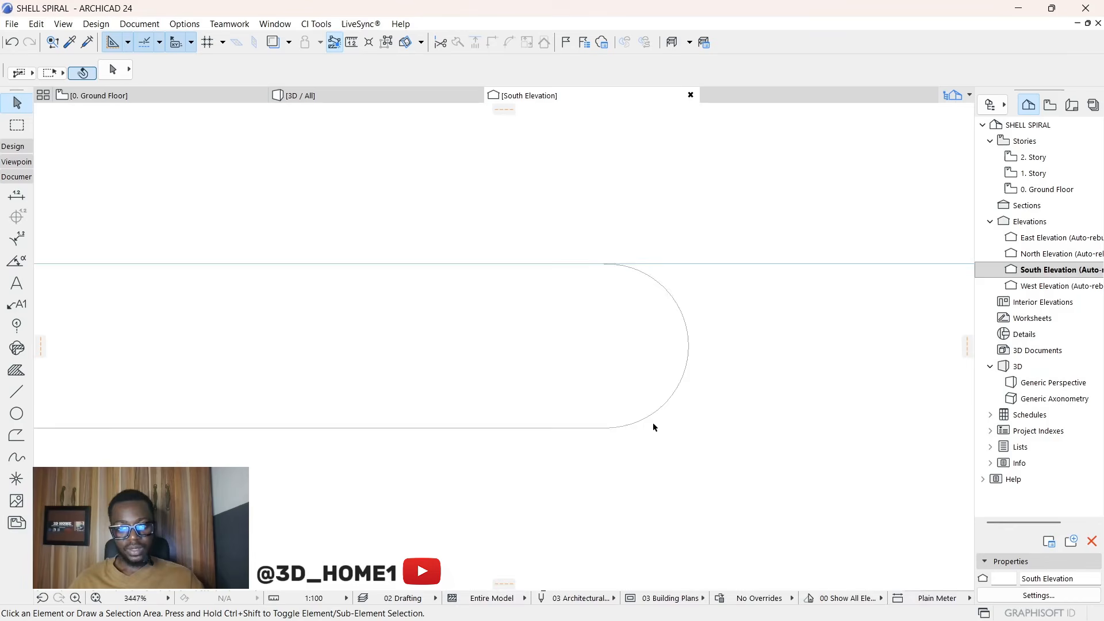
scroll(648, 358, "up", 12)
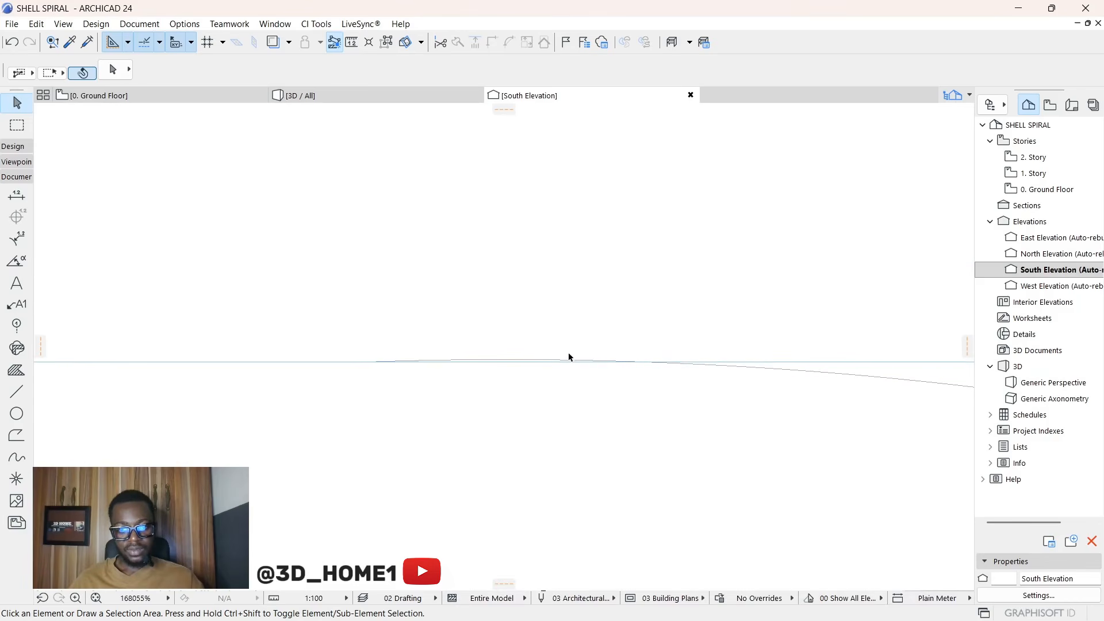
scroll(572, 360, "up", 2)
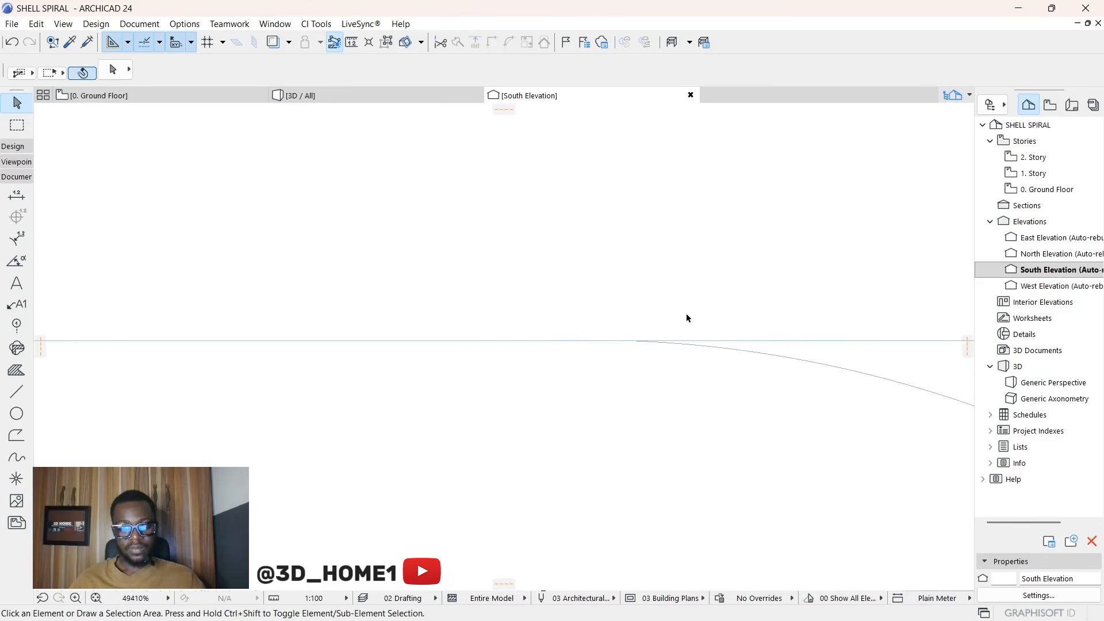
scroll(693, 358, "up", 2)
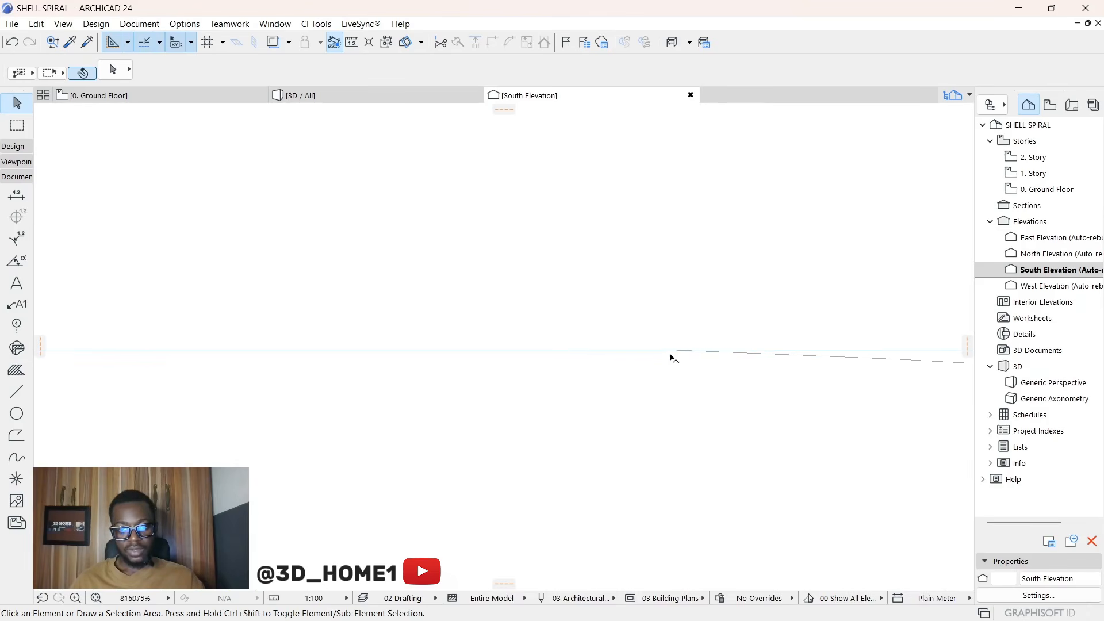
scroll(693, 333, "down", 20)
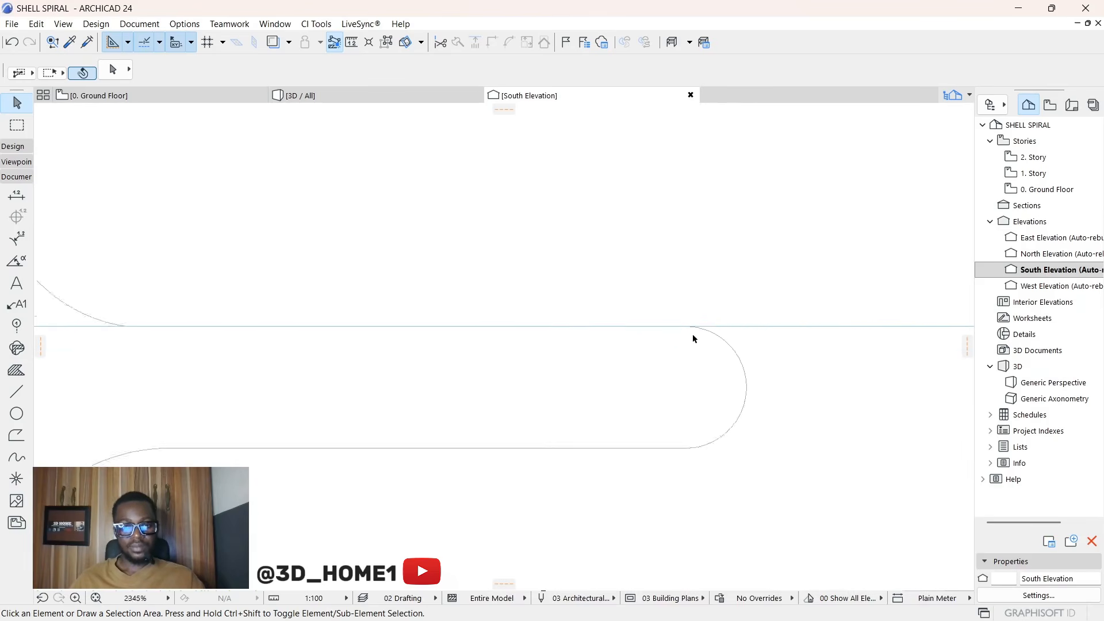
Step: Examine up close whether the upper flared arc's end meets the upper horizontal line exactly
scroll(555, 368, "up", 8)
left_click(635, 408)
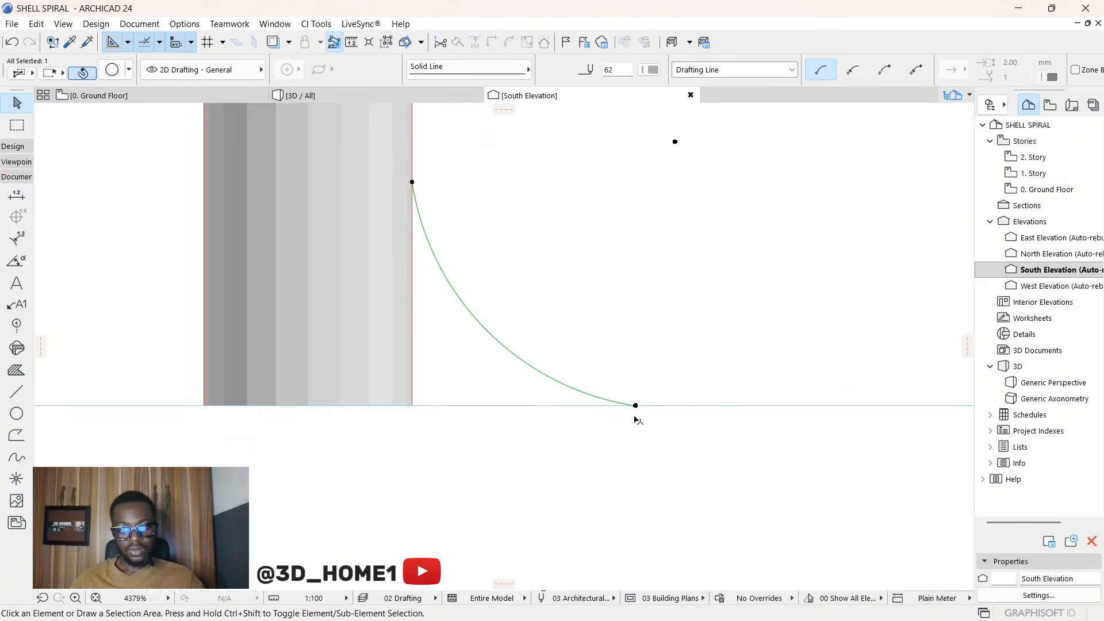
scroll(633, 402, "up", 4)
scroll(627, 394, "up", 9)
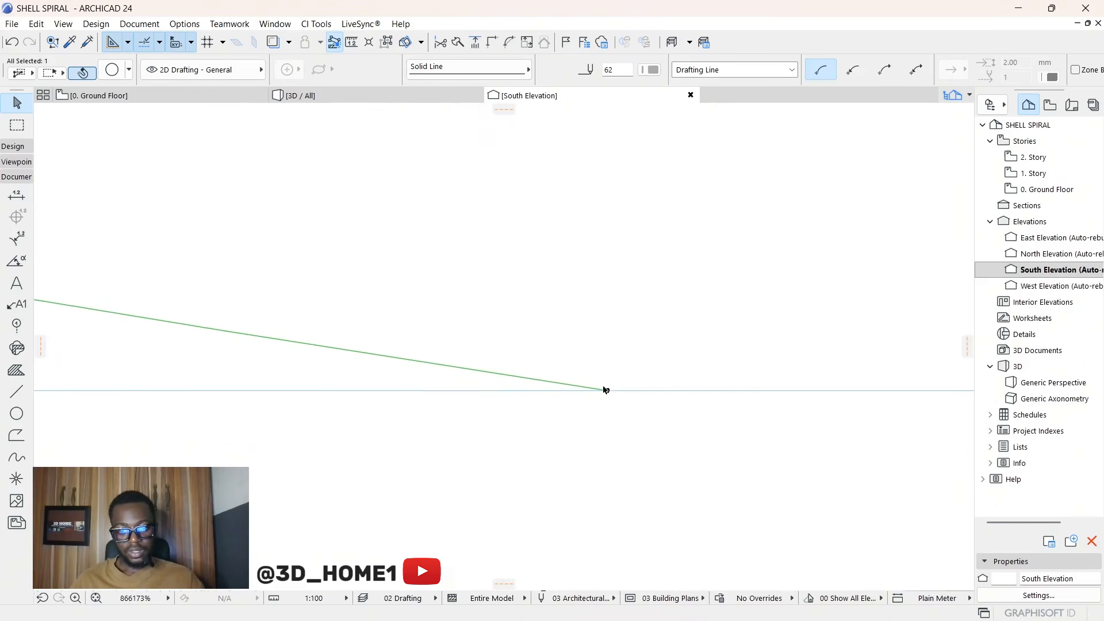
scroll(609, 396, "down", 15)
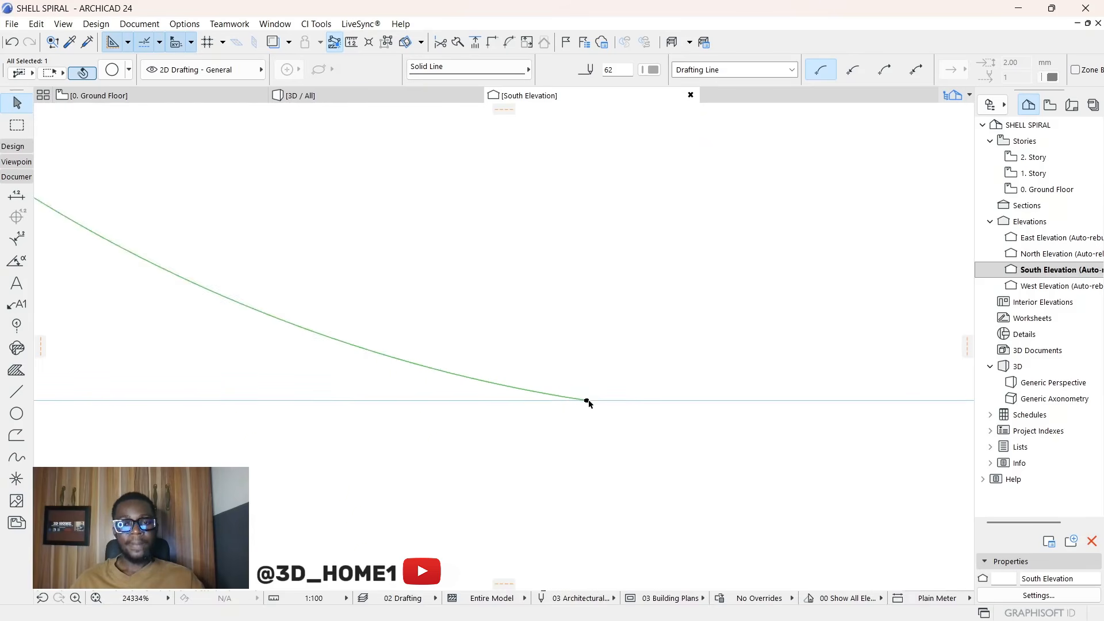
scroll(530, 371, "down", 4)
key("Escape")
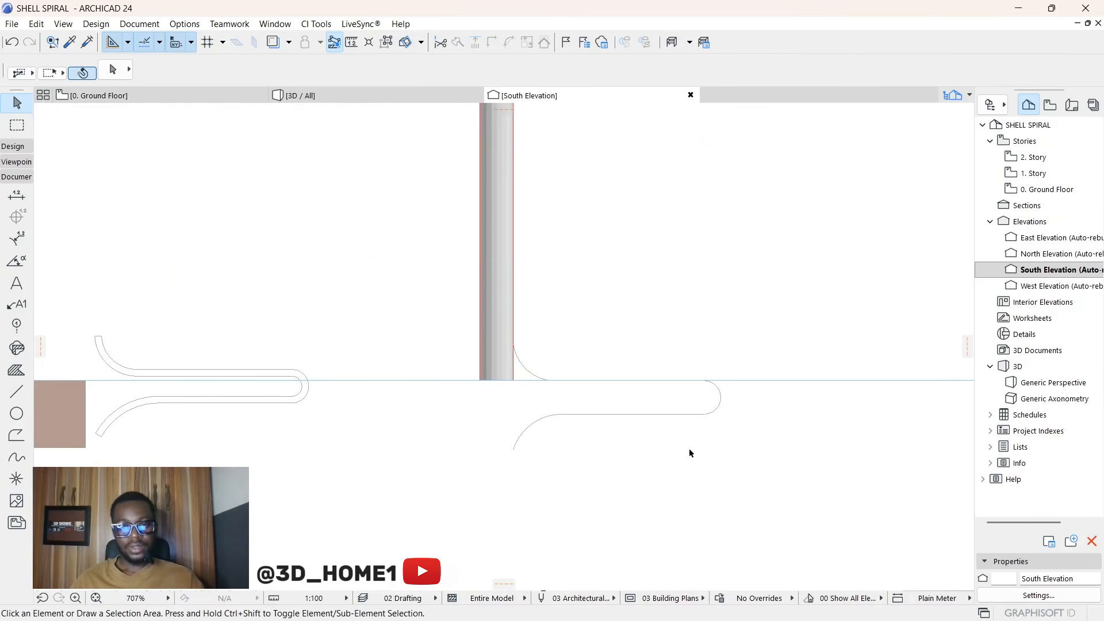
Step: Offset a copy of the entire rounded, flared tread outline inward to create its parallel inner outline
left_click_drag(709, 449, 529, 325)
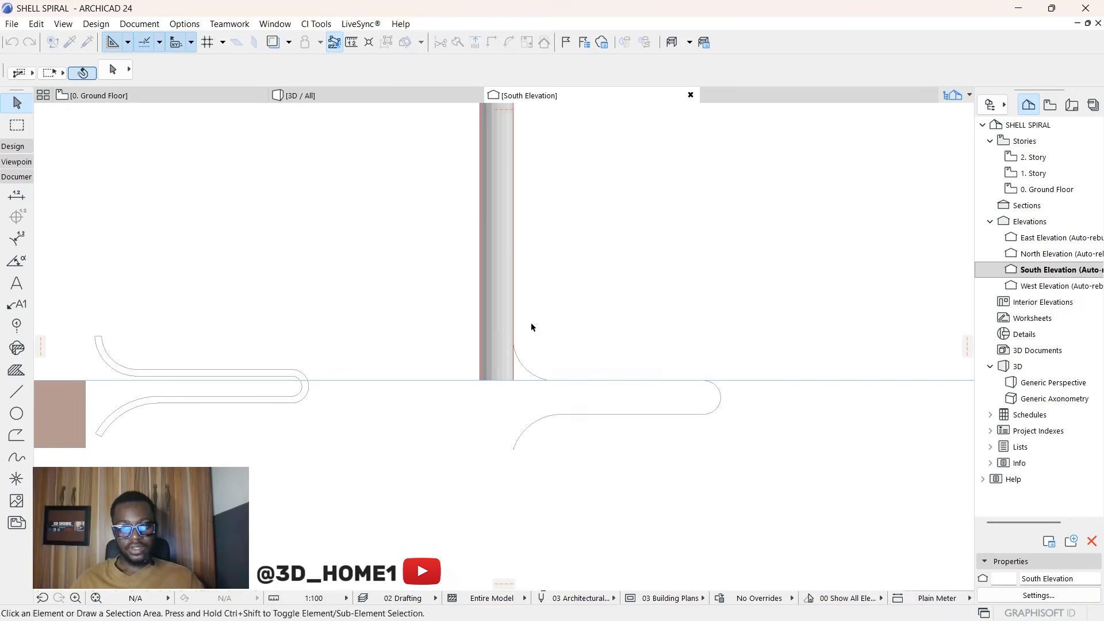
scroll(613, 379, "up", 3)
left_click(603, 378)
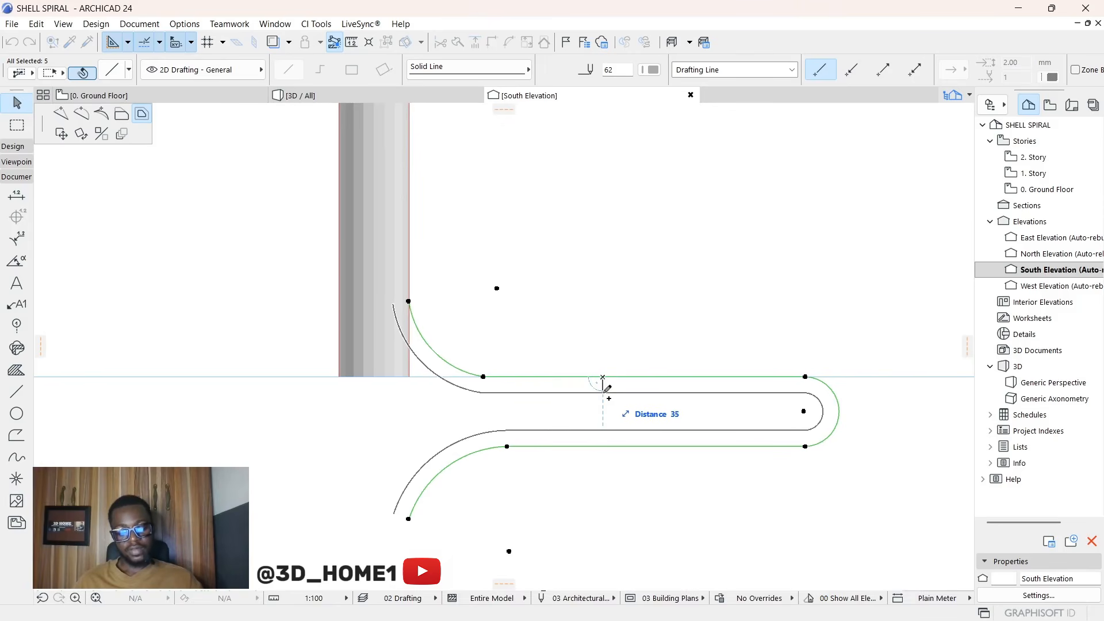
type("3")
key("Return")
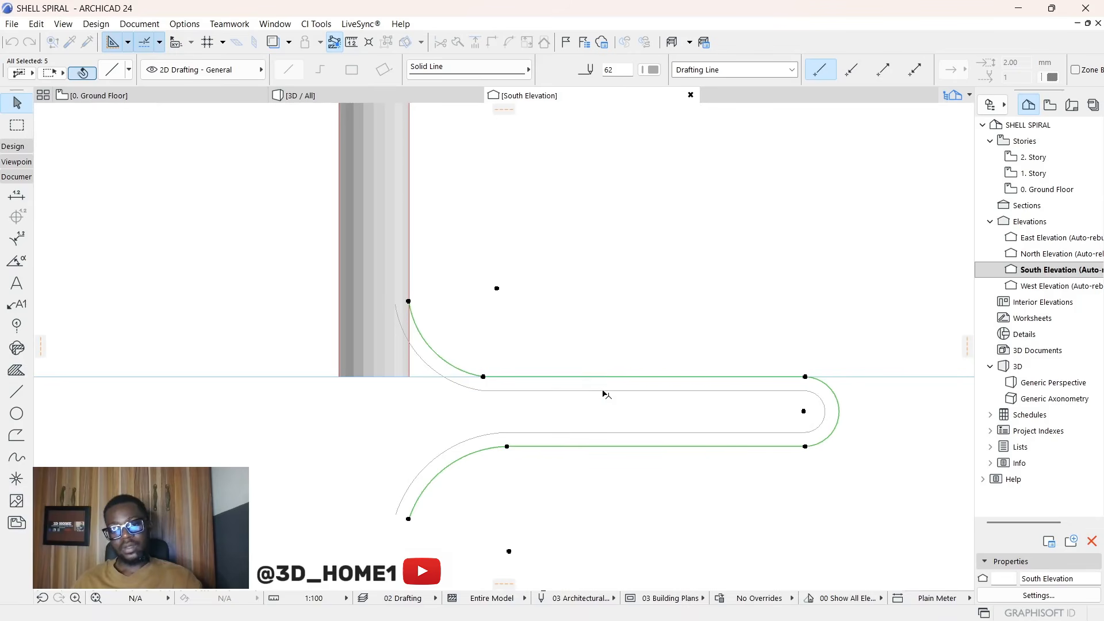
key("Escape")
scroll(598, 386, "down", 3)
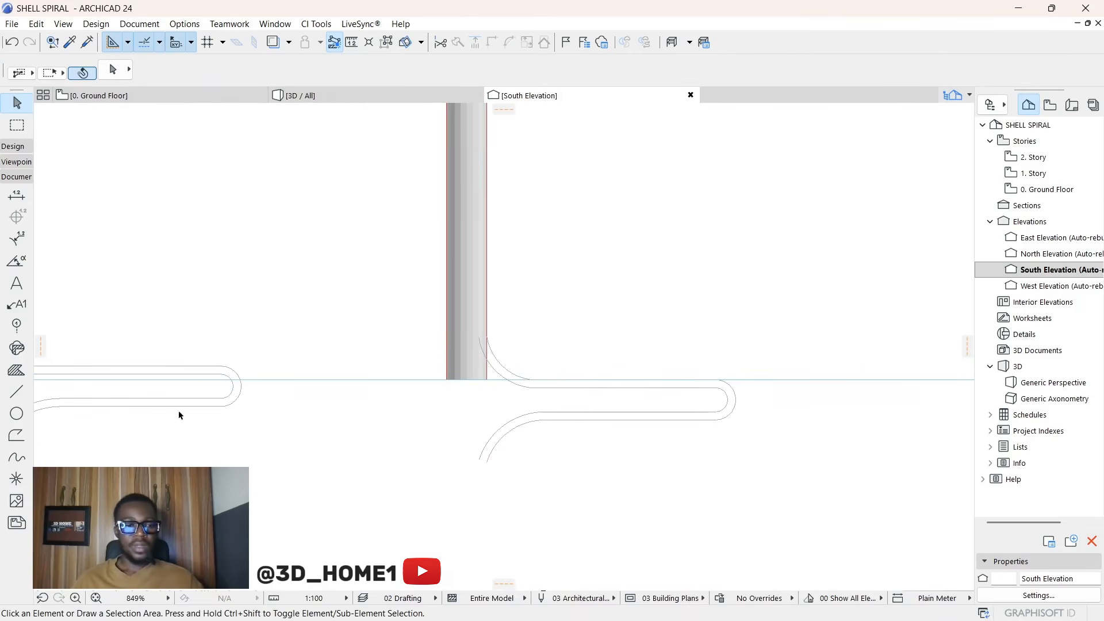
Step: Draw short closing lines between the inner and outer arcs at the lower and upper flared ends of the profile
left_click(16, 391)
scroll(467, 466, "up", 7)
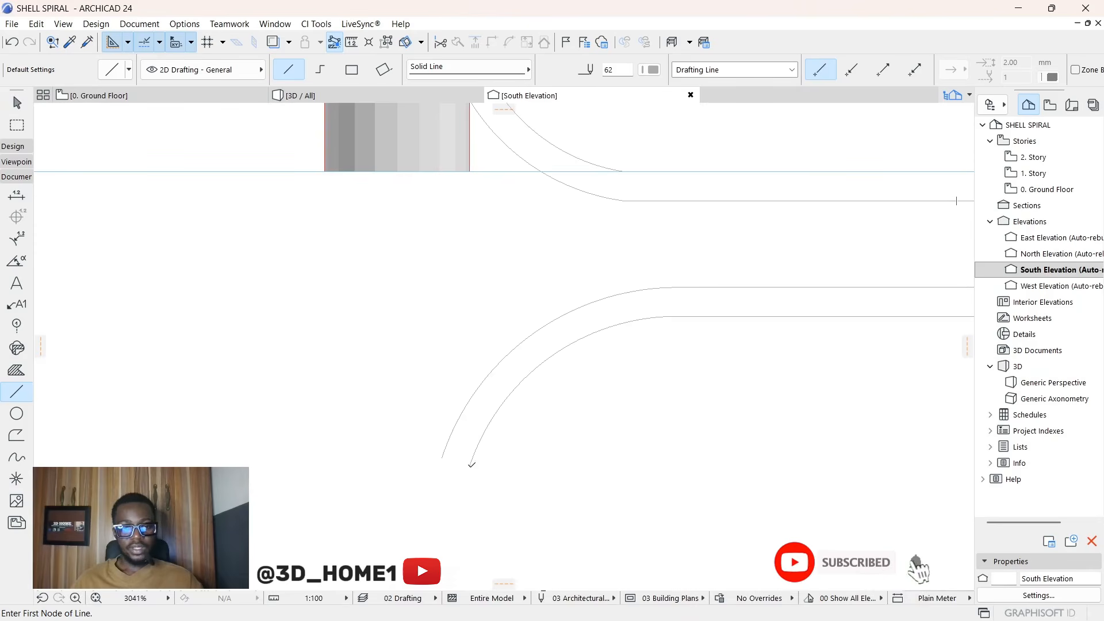
scroll(447, 457, "down", 2)
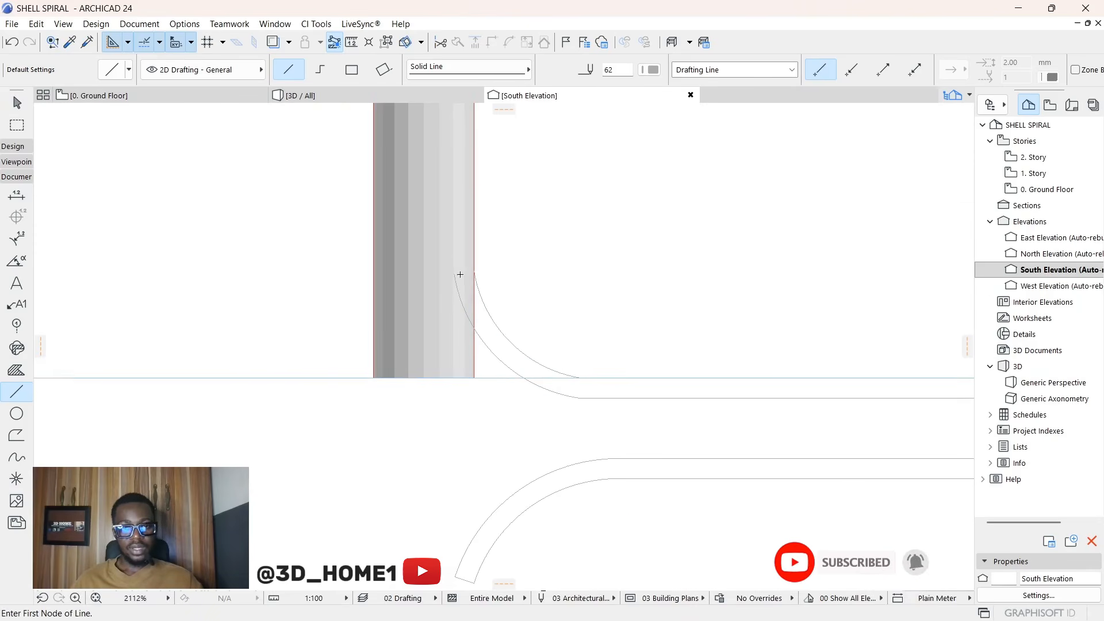
left_click(475, 270)
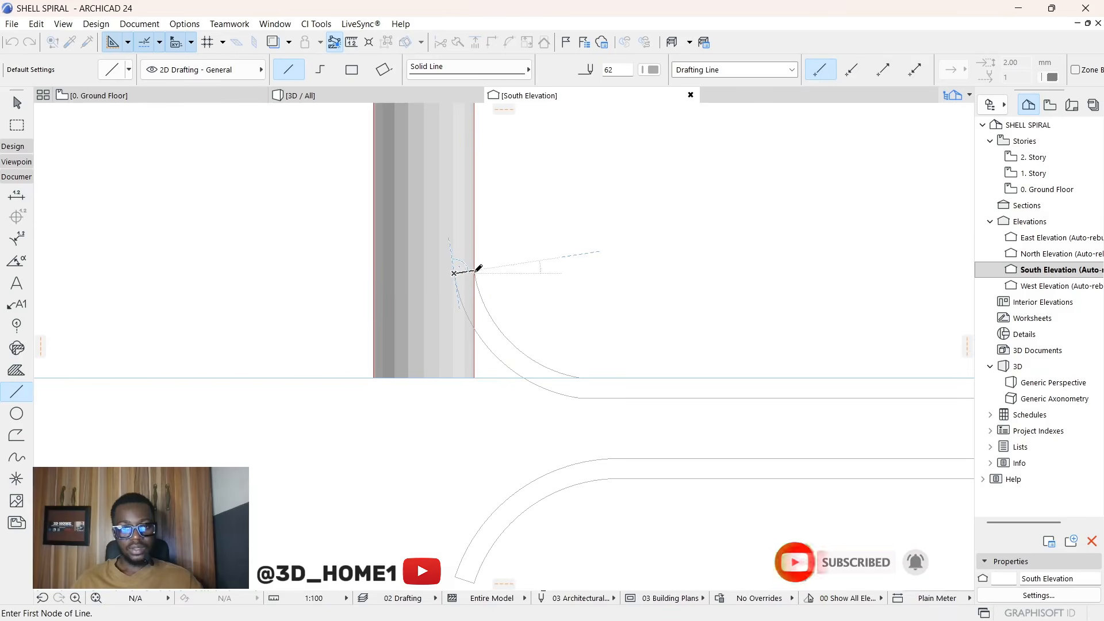
scroll(456, 284, "down", 5)
key("Escape")
Step: Copy the double-line tread profile, without the column, horizontally to an empty area further from the column
left_click(805, 453)
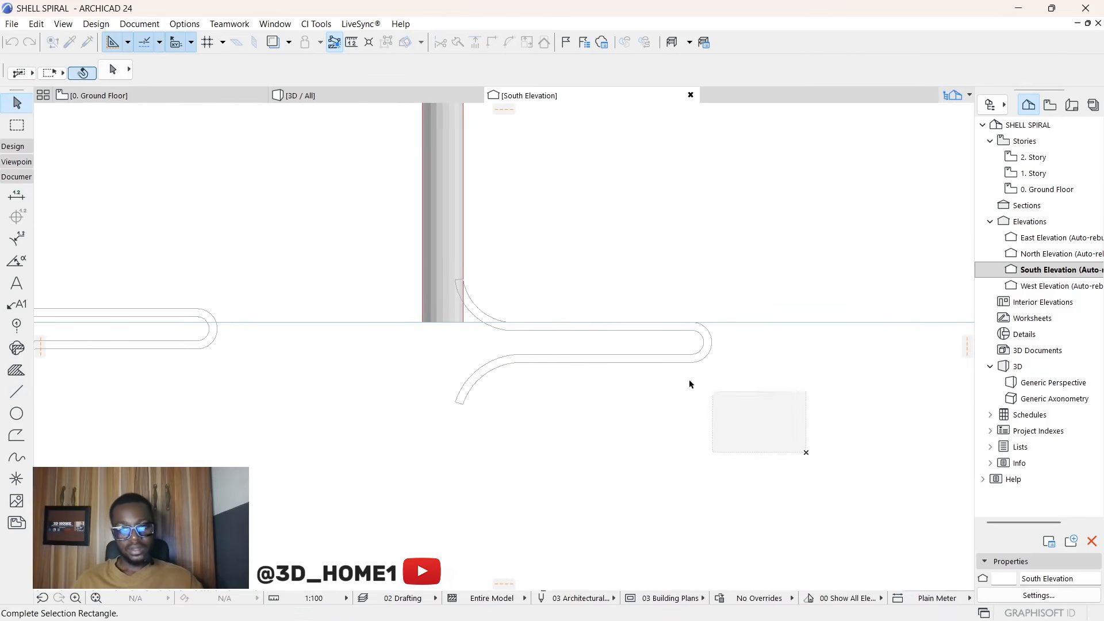
left_click(404, 266)
left_click(445, 247)
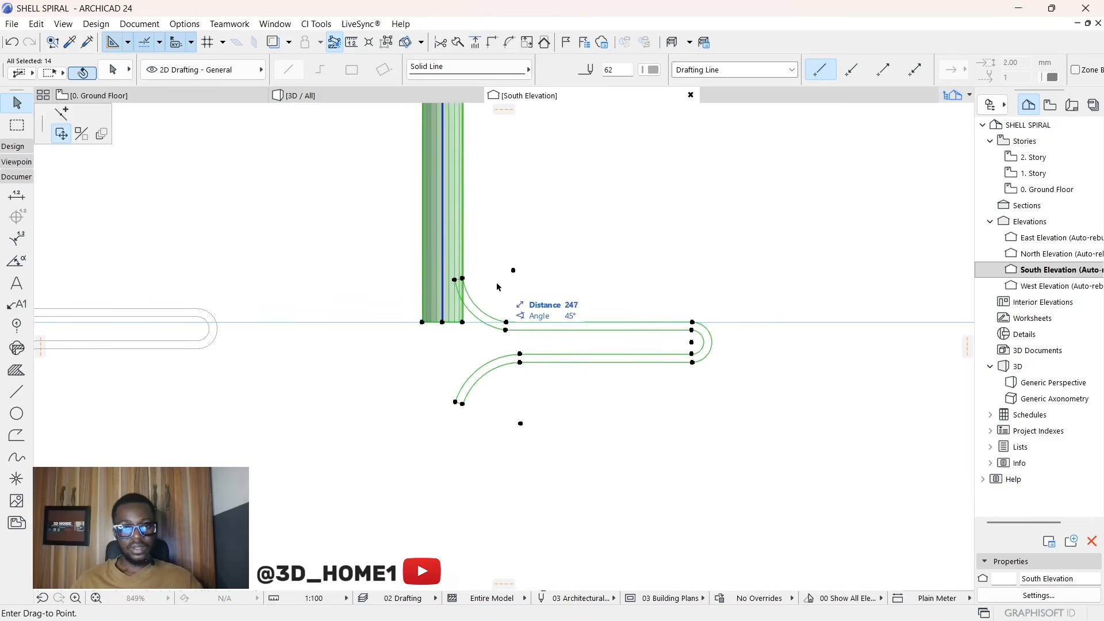
key("Escape")
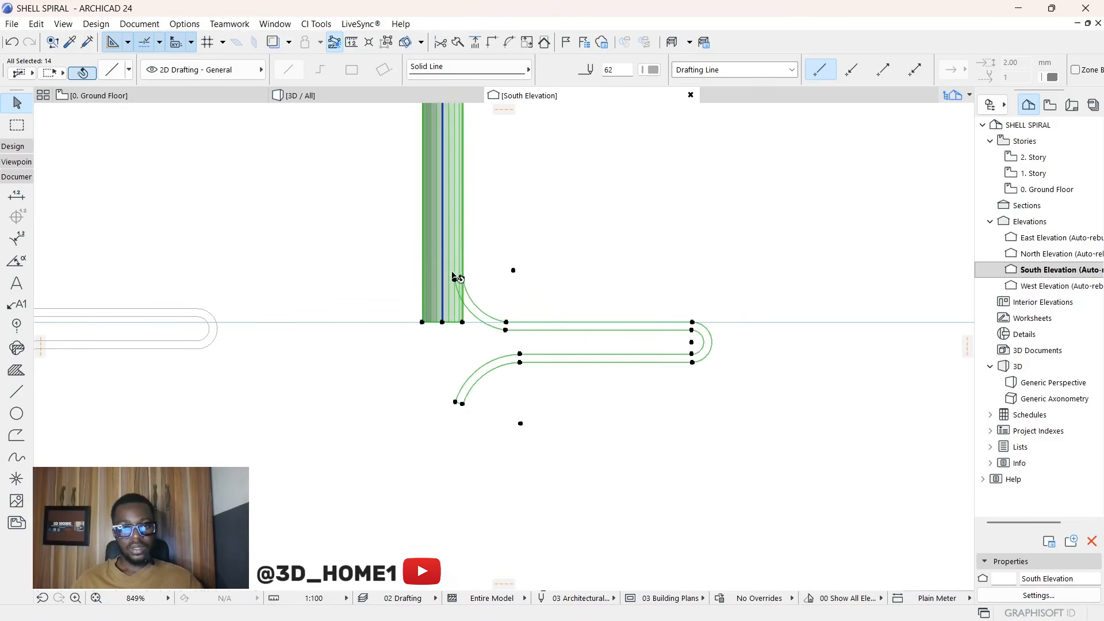
left_click(444, 247, "shift")
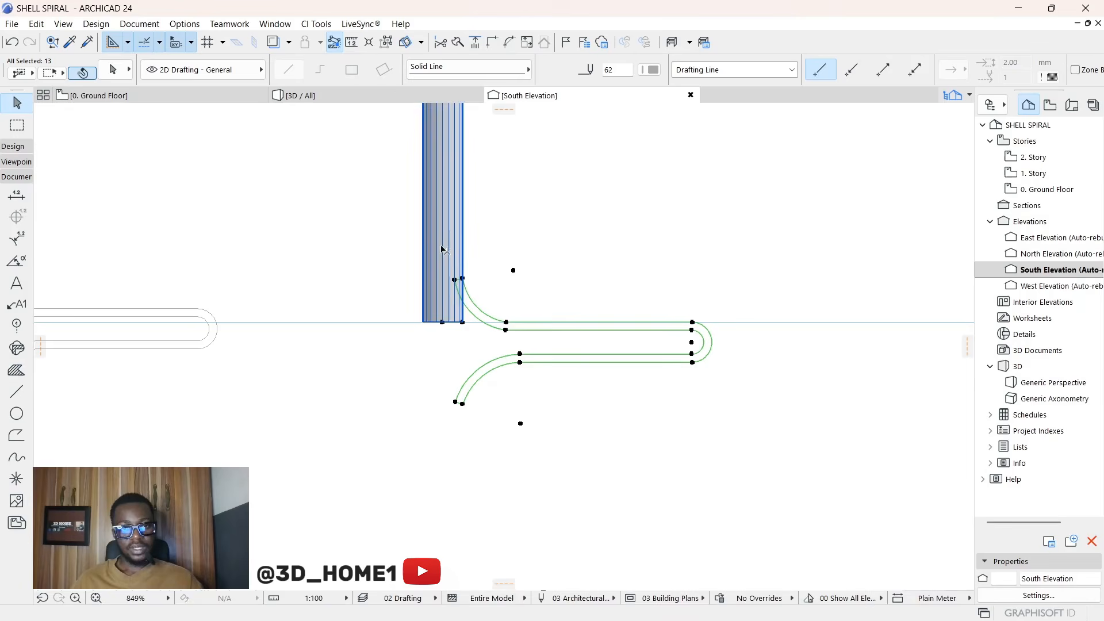
scroll(448, 319, "up", 3)
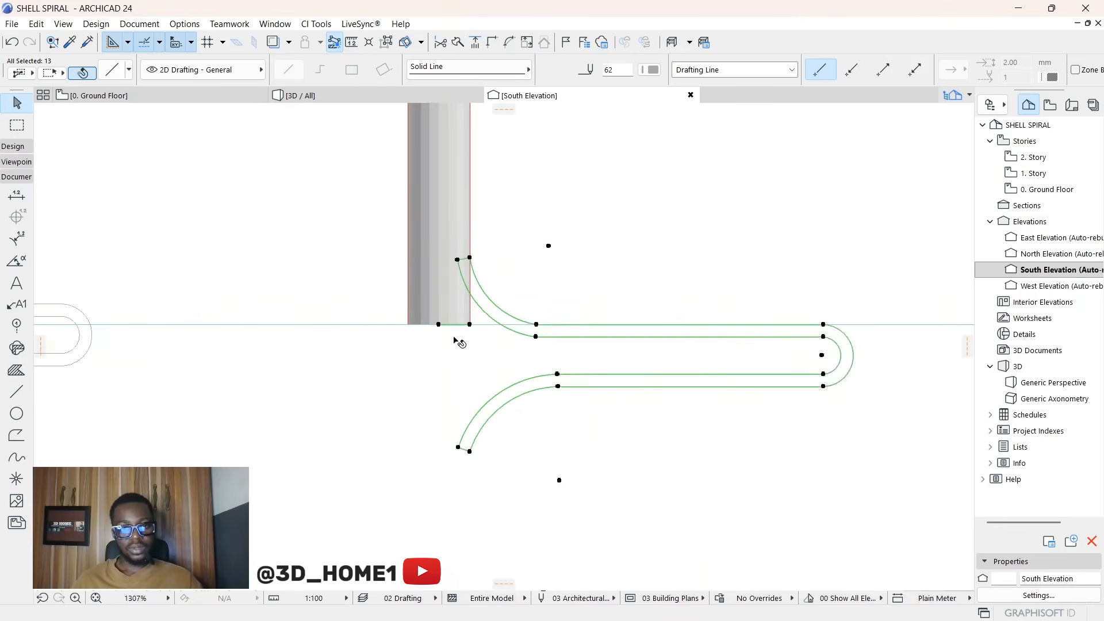
left_click(567, 326)
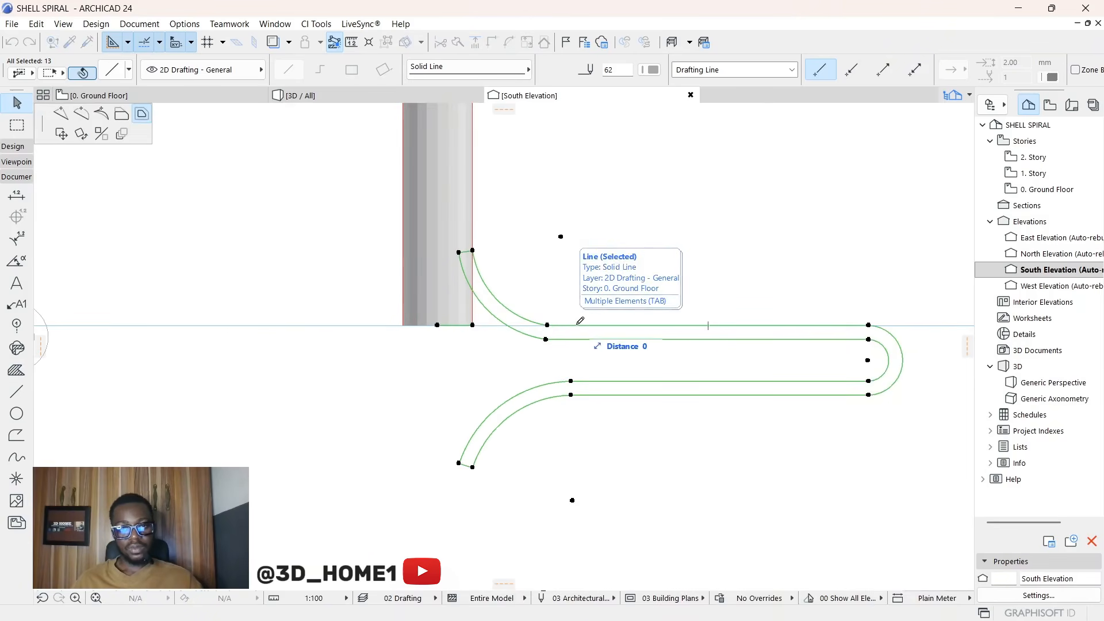
left_click(62, 136)
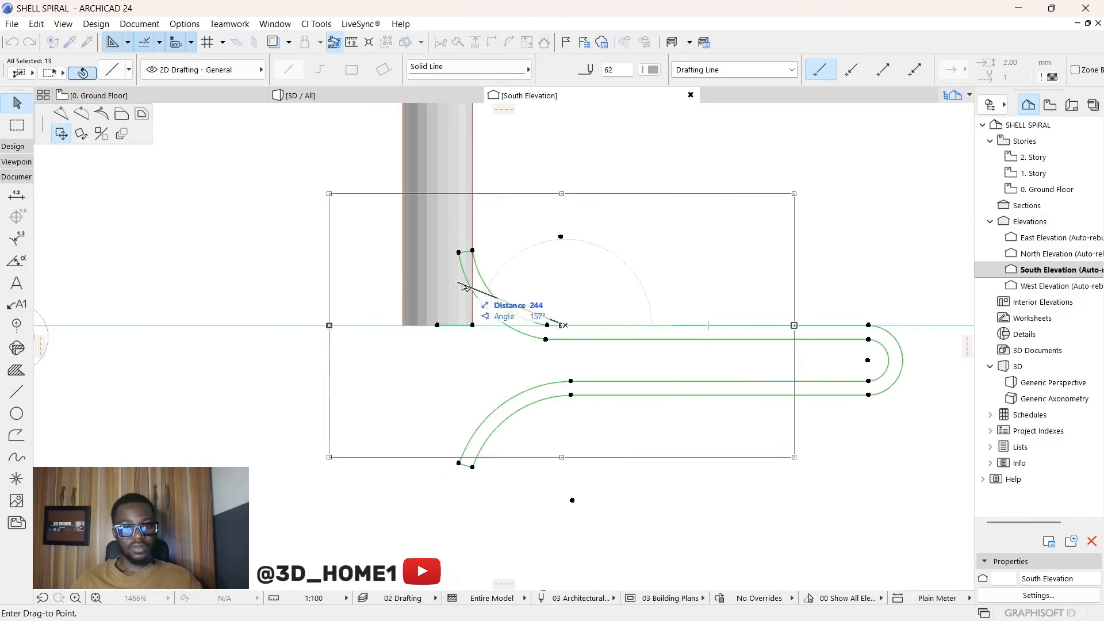
scroll(619, 340, "down", 3)
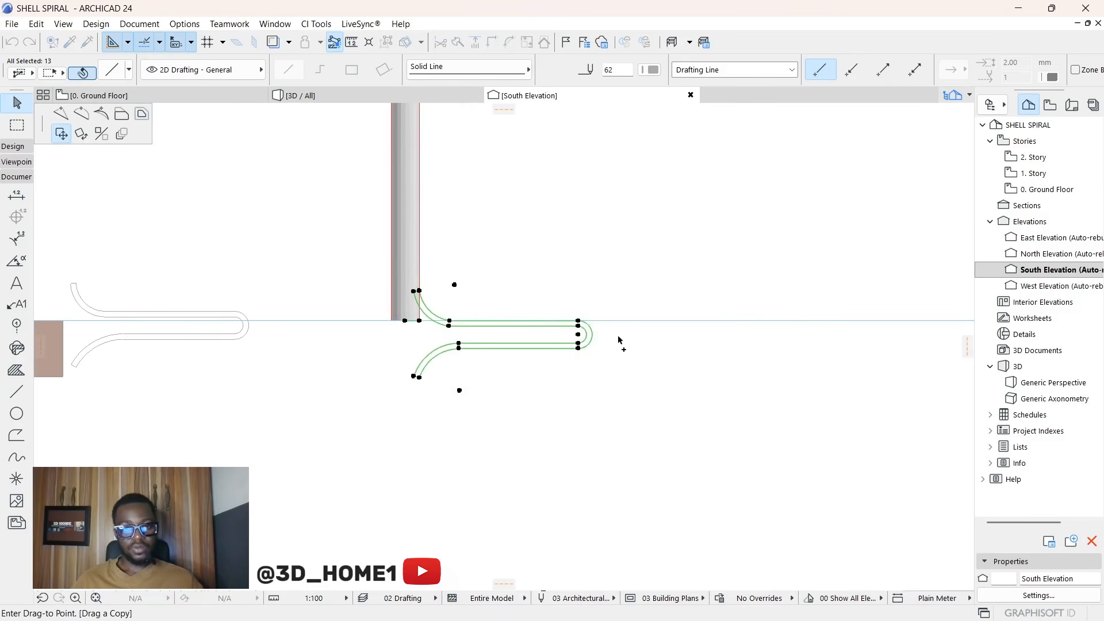
left_click(725, 336)
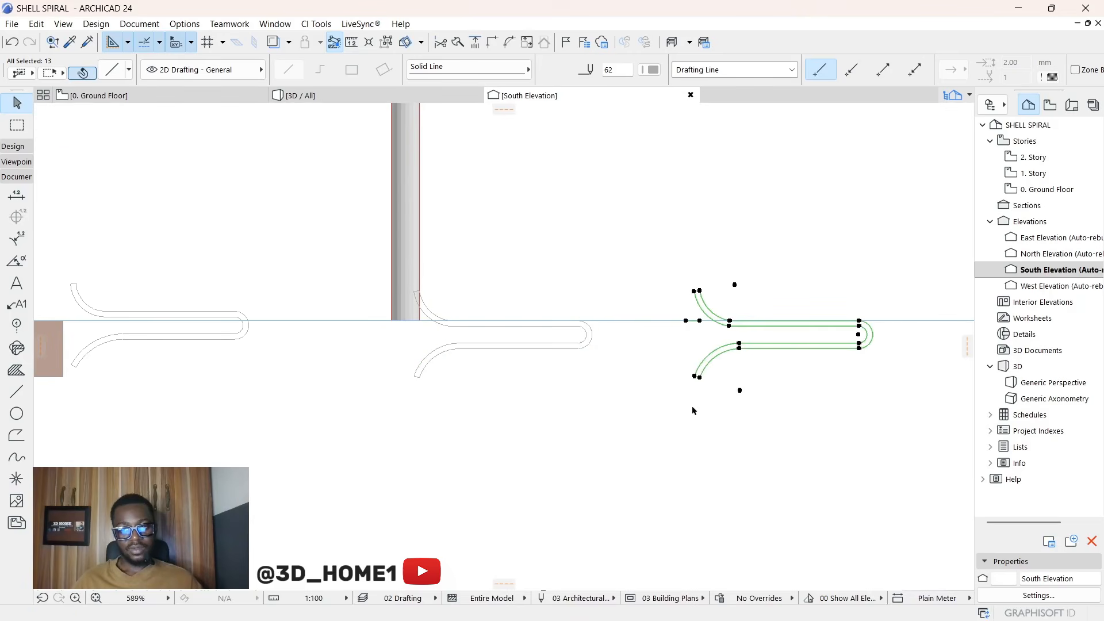
left_click(692, 407)
Step: Create a Morph face from the closed outline of the copied tread profile with the Magic Wand
scroll(463, 381, "down", 2)
scroll(595, 352, "up", 3)
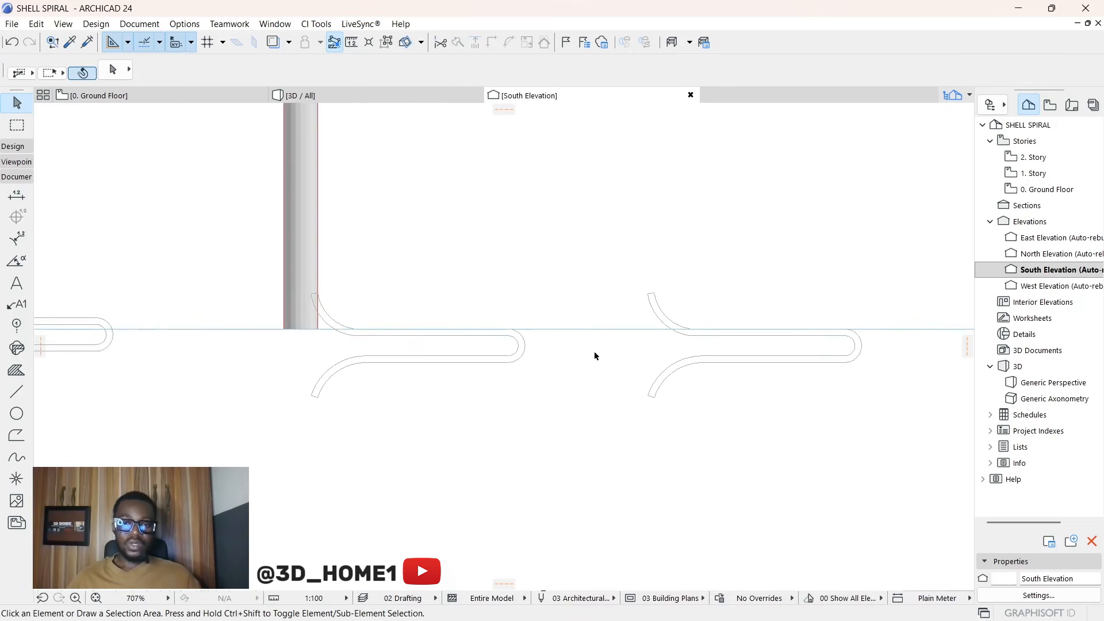
scroll(594, 355, "down", 2)
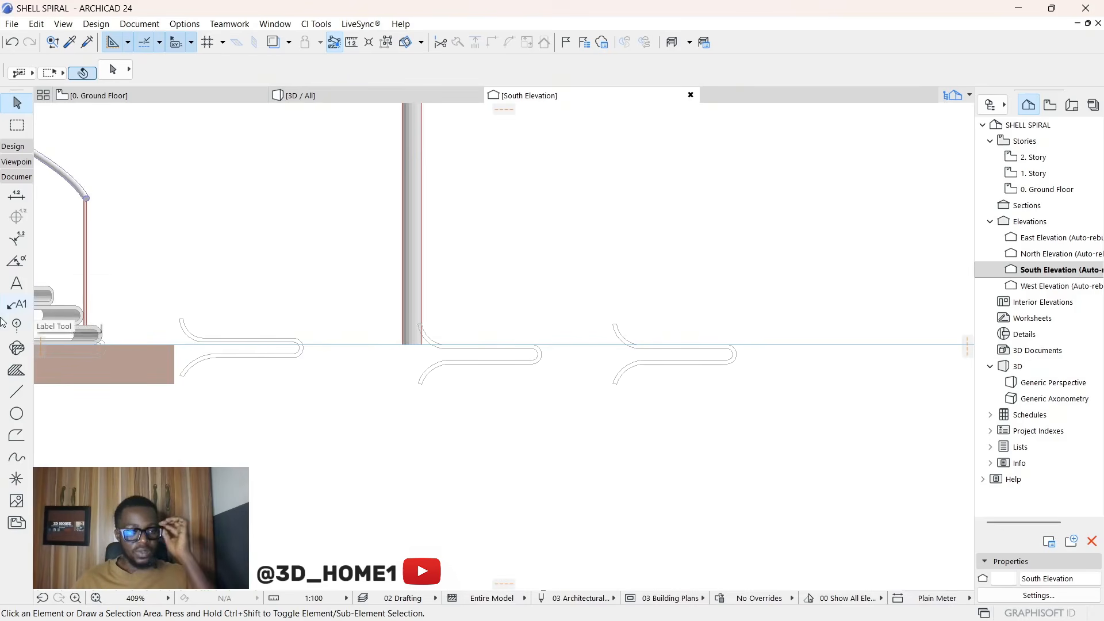
left_click(13, 146)
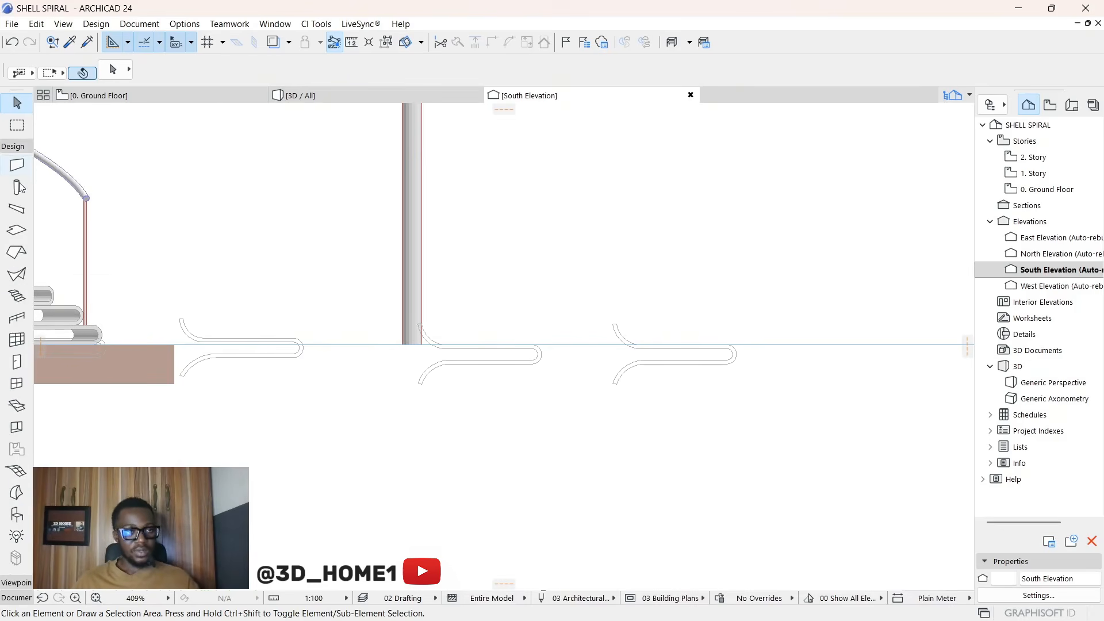
left_click(16, 492)
scroll(713, 355, "up", 5)
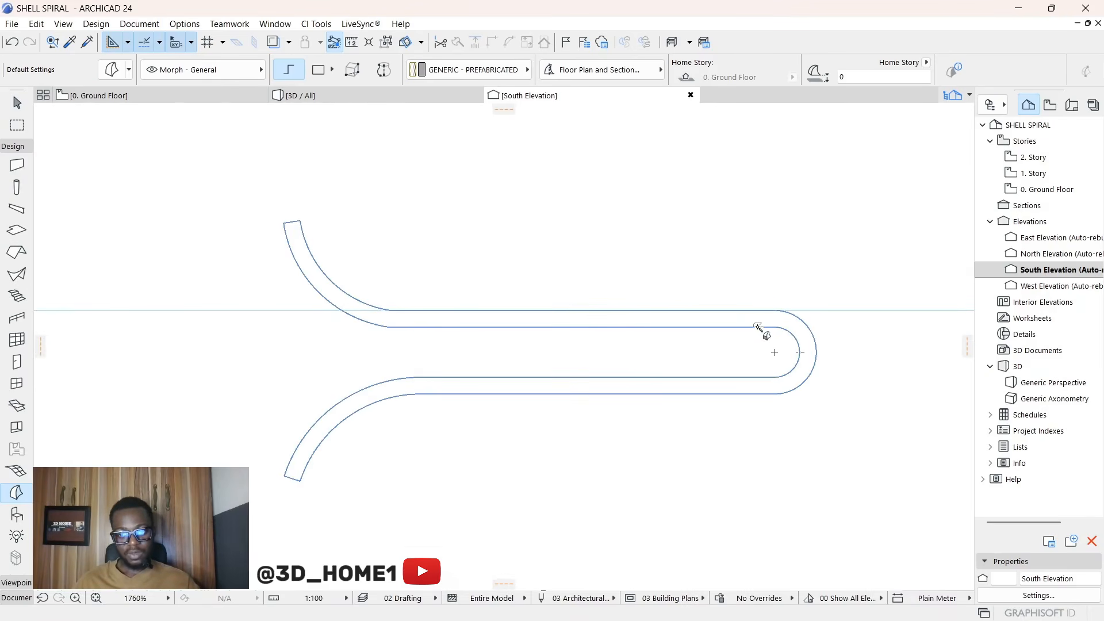
scroll(621, 362, "down", 6)
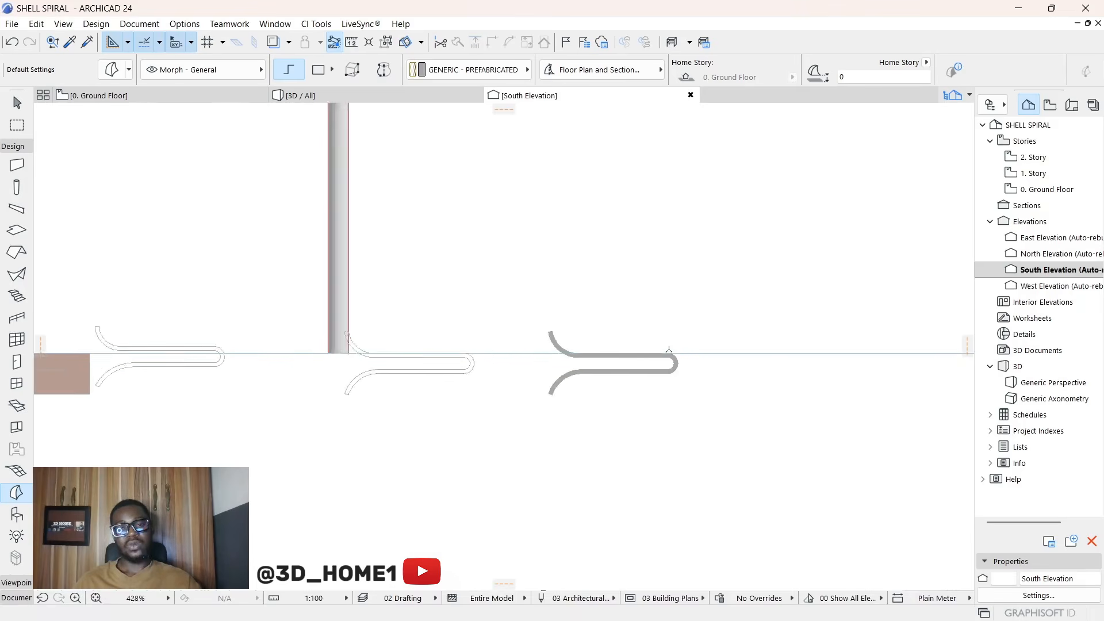
key("Escape")
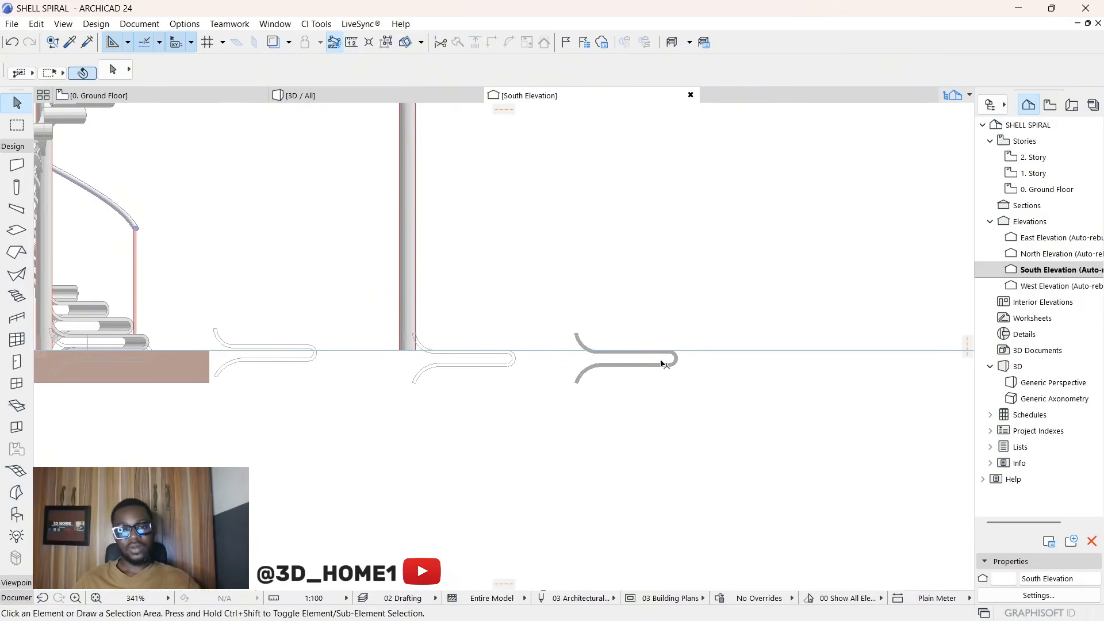
Step: Switch to the 3D view and examine where the new Morph profile sits relative to the staircase and column
left_click(320, 96)
scroll(545, 278, "down", 8)
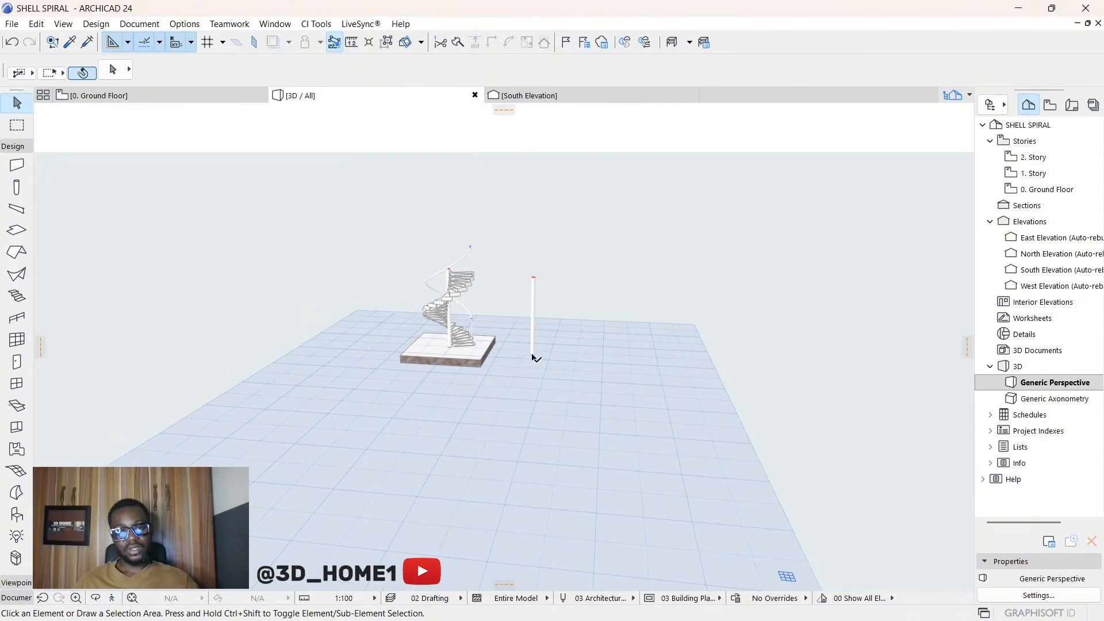
scroll(536, 370, "down", 2)
scroll(563, 363, "down", 3)
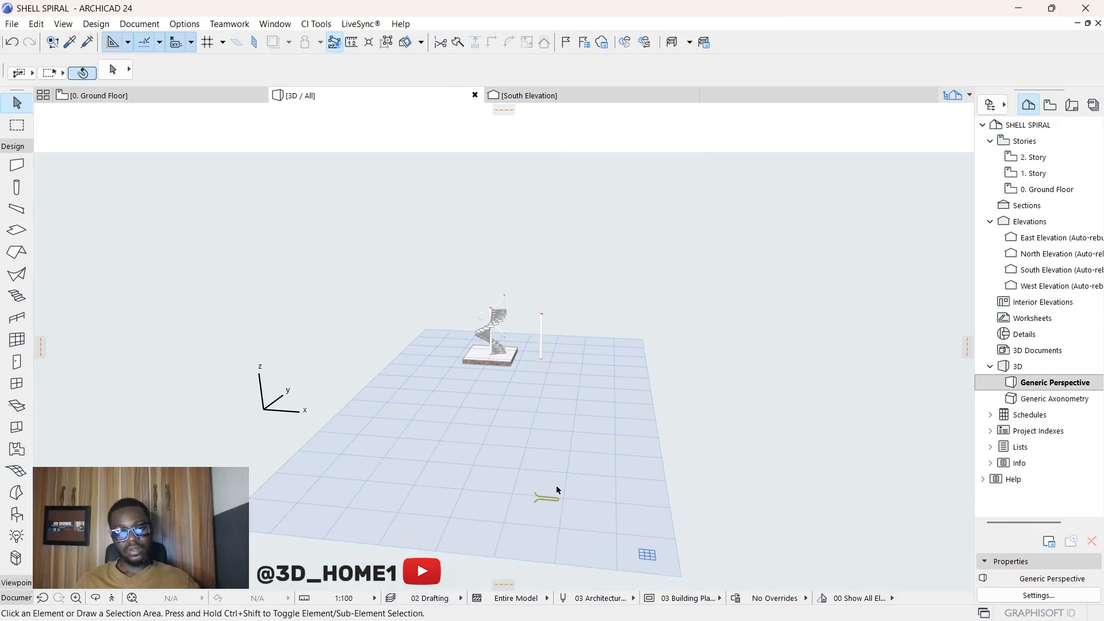
scroll(555, 492, "up", 10)
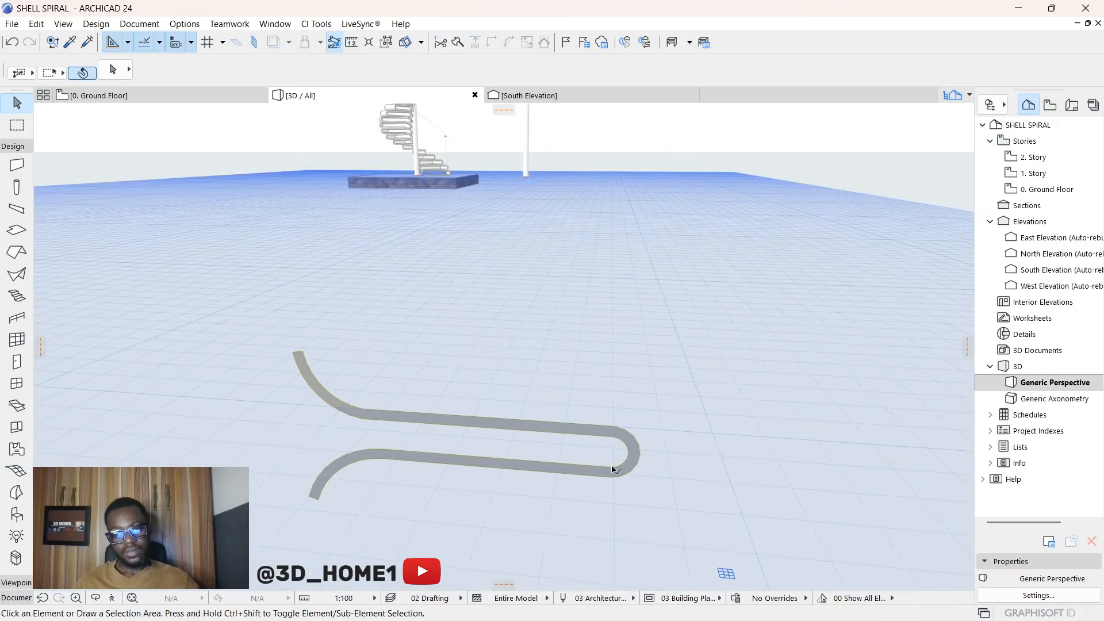
middle_click_drag(621, 469, 500, 510, "shift")
scroll(629, 374, "down", 4)
scroll(510, 493, "up", 3)
scroll(534, 480, "down", 3)
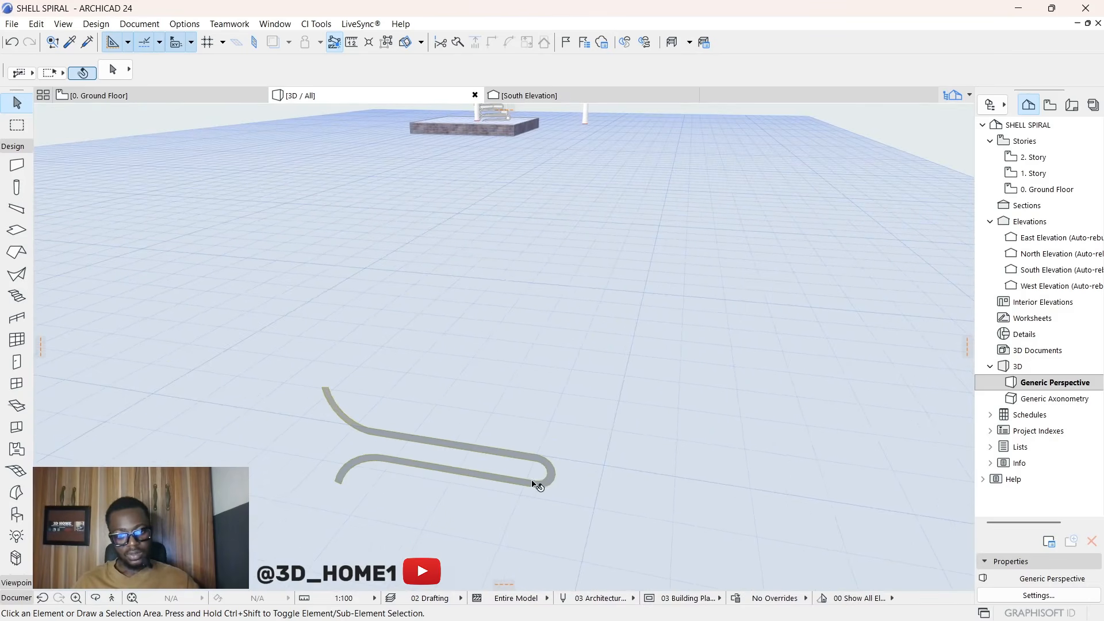
left_click(536, 486)
scroll(536, 486, "up", 5)
scroll(517, 481, "down", 3)
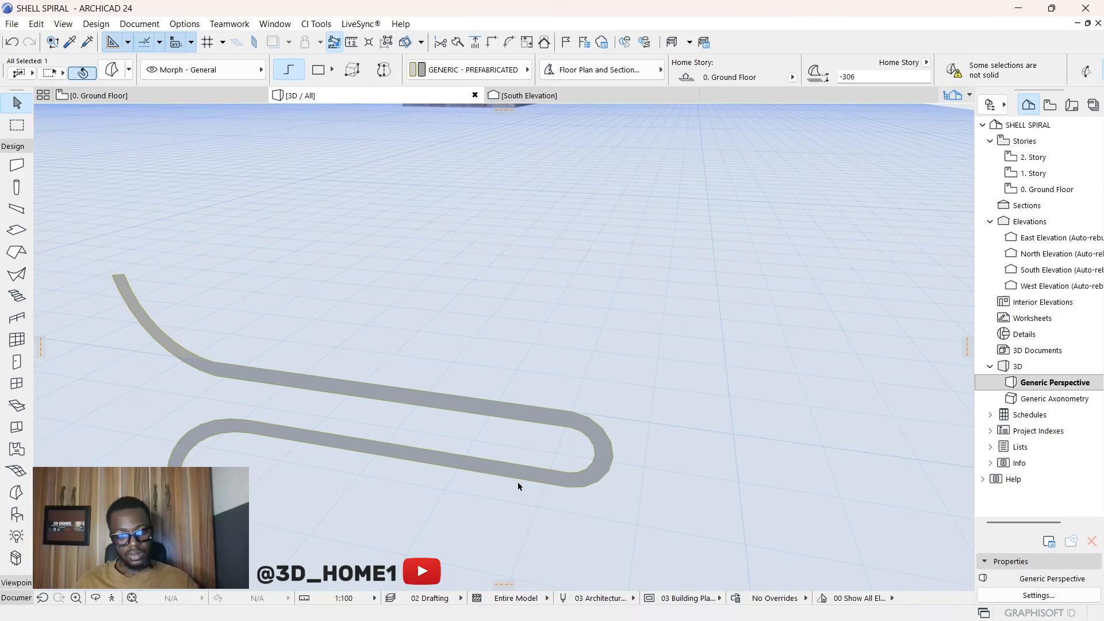
left_click(212, 363)
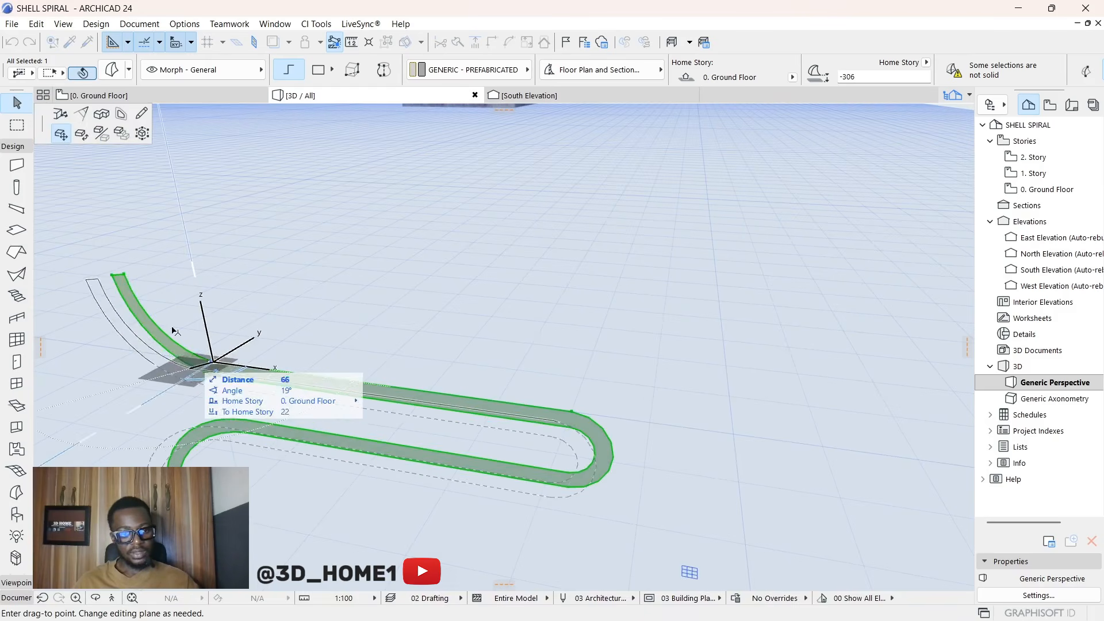
left_click(101, 115)
scroll(308, 326, "down", 4)
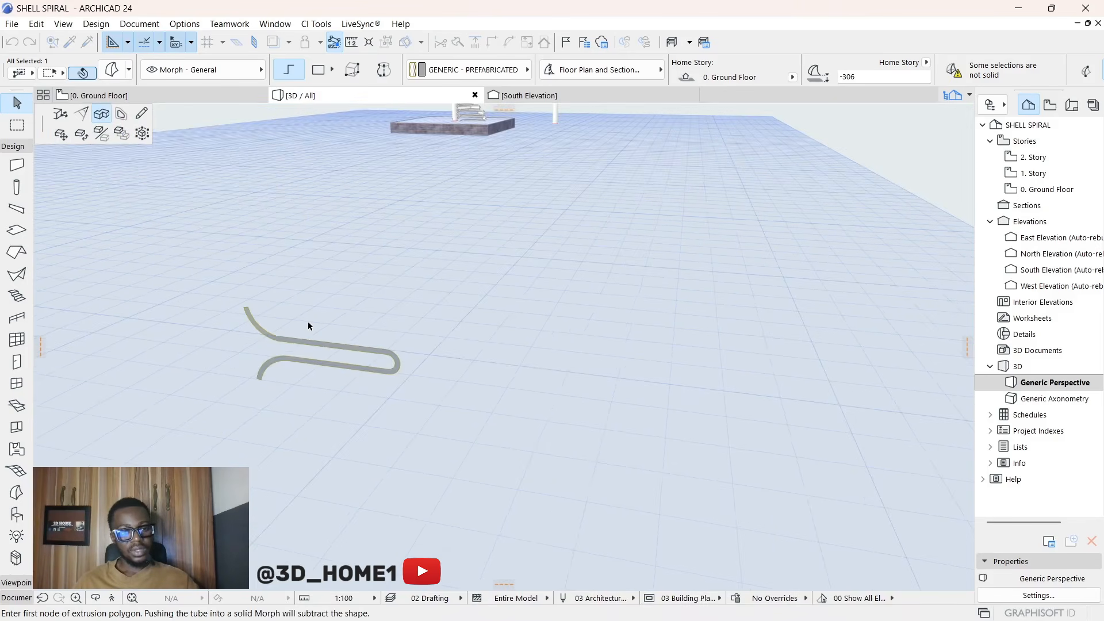
scroll(239, 361, "up", 3)
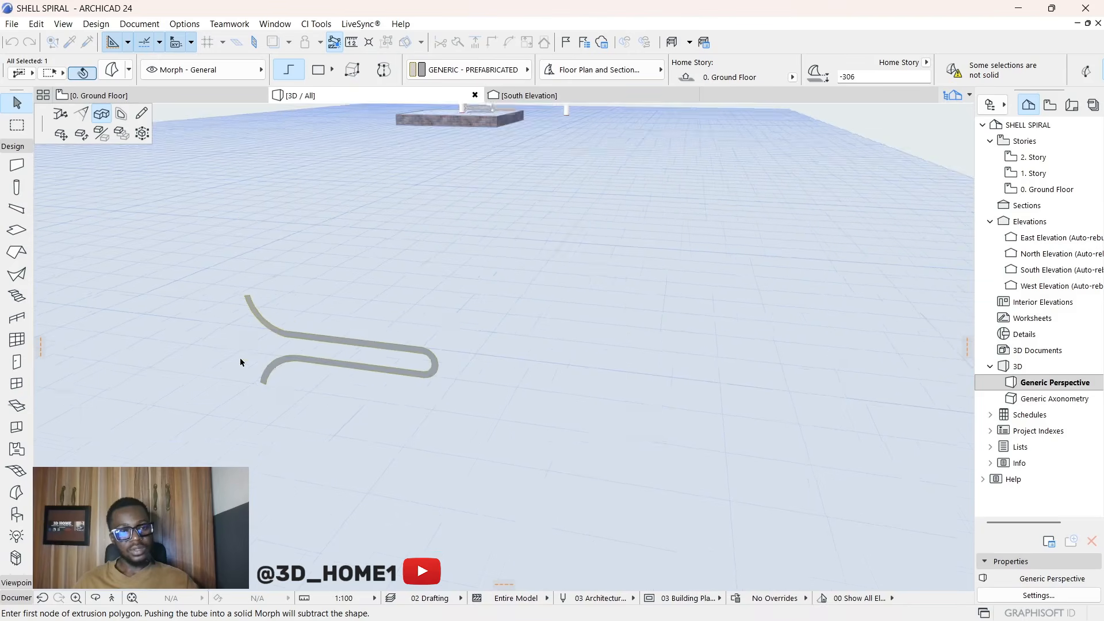
key("Escape")
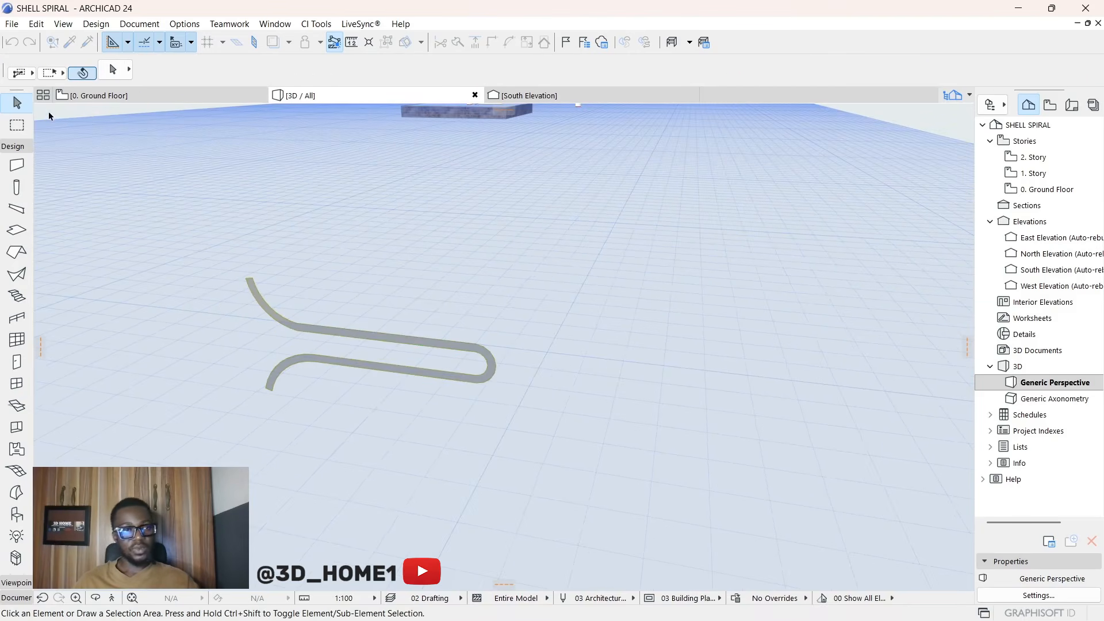
Step: Measure the distance between the outer ends of the two radial tread lines on the Ground Floor plan
left_click(92, 95)
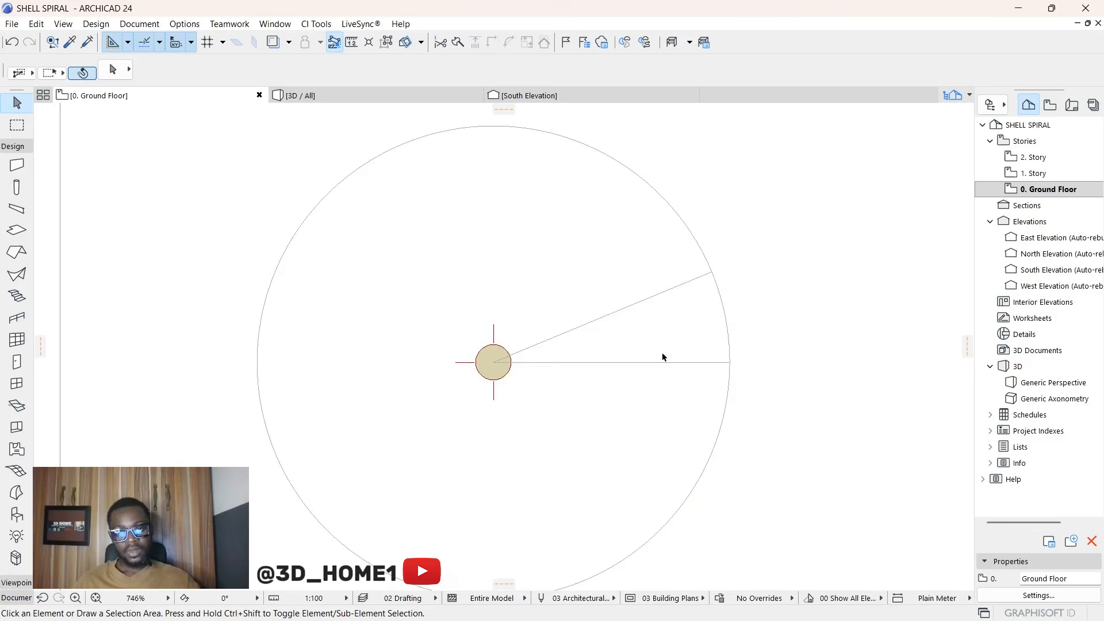
scroll(662, 357, "up", 3)
key("m")
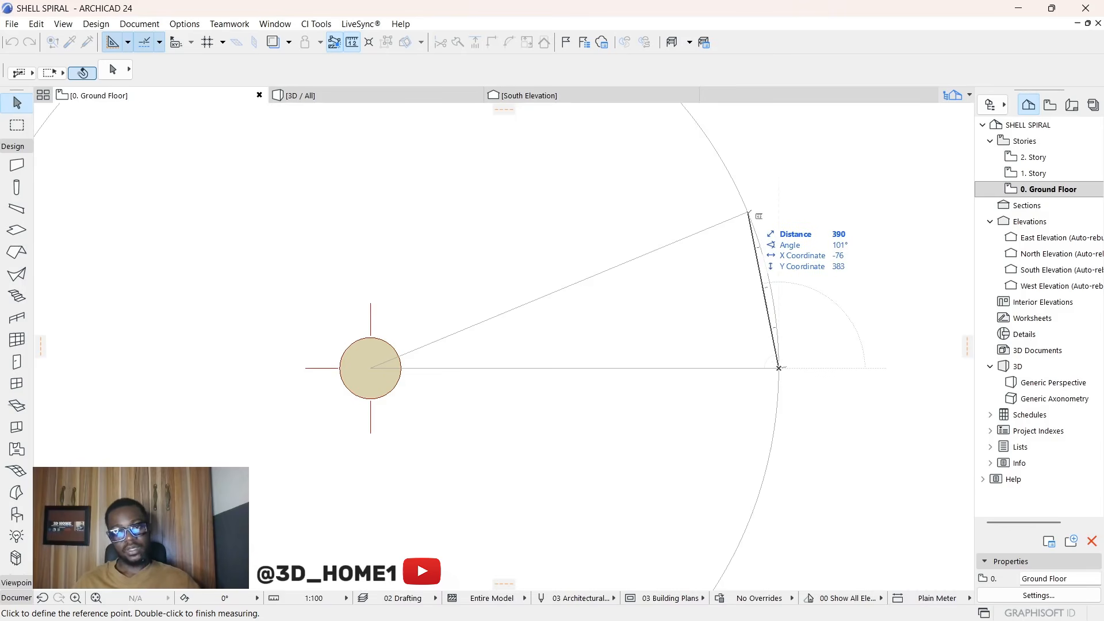
double_click(748, 213)
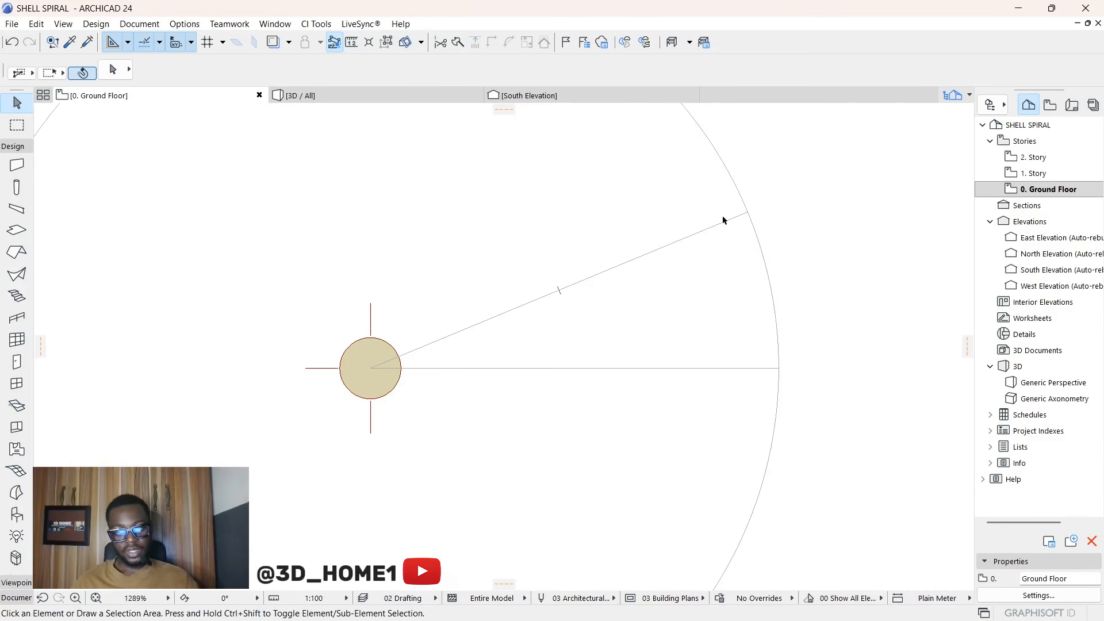
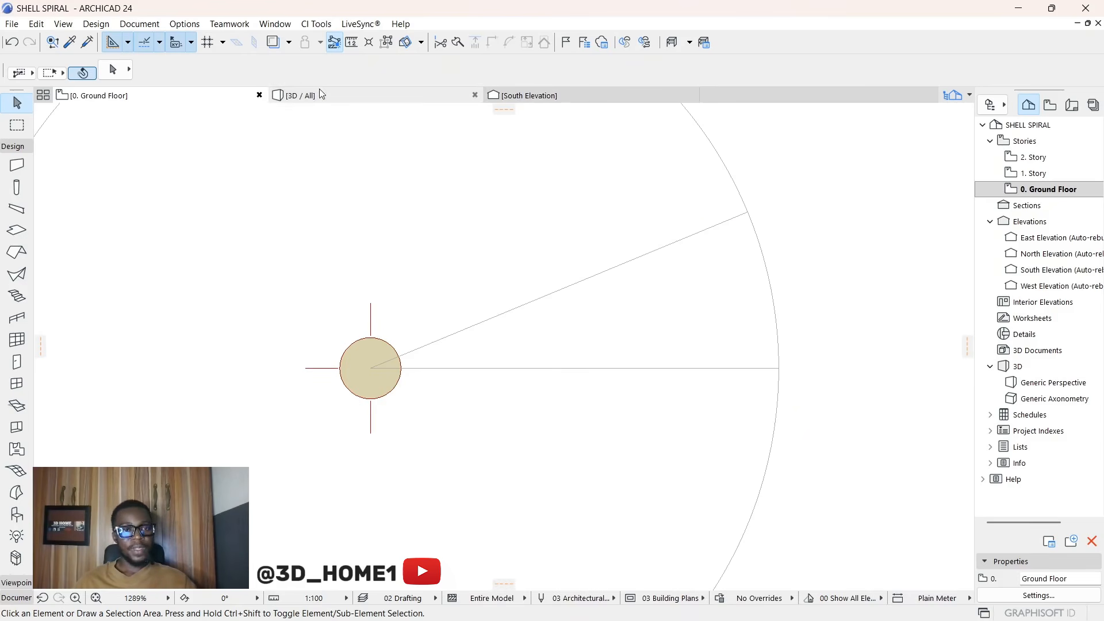
Step: Extrude the Morph tread profile face by 500 mm in the 3D view to form a solid tread
left_click(389, 97)
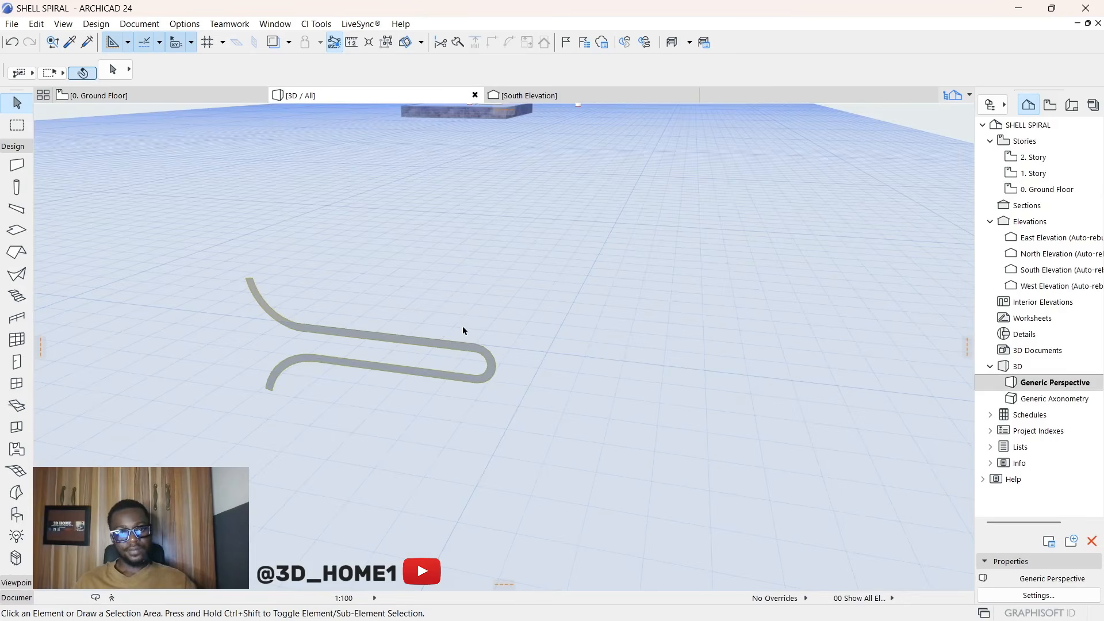
scroll(470, 354, "up", 3)
scroll(489, 339, "down", 2)
left_click(476, 332)
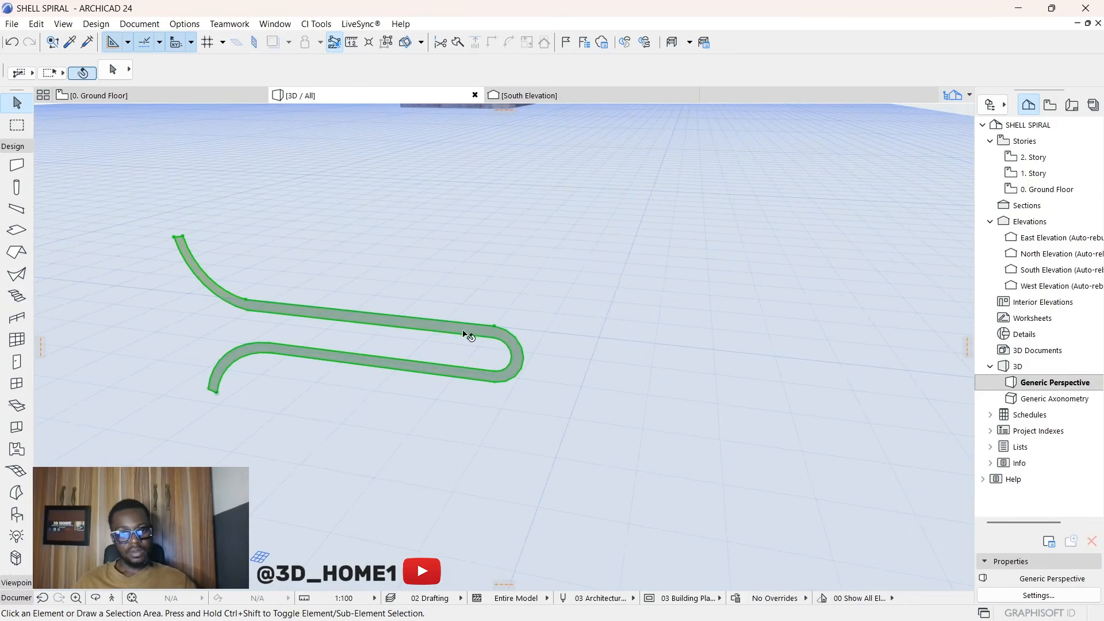
left_click(494, 326)
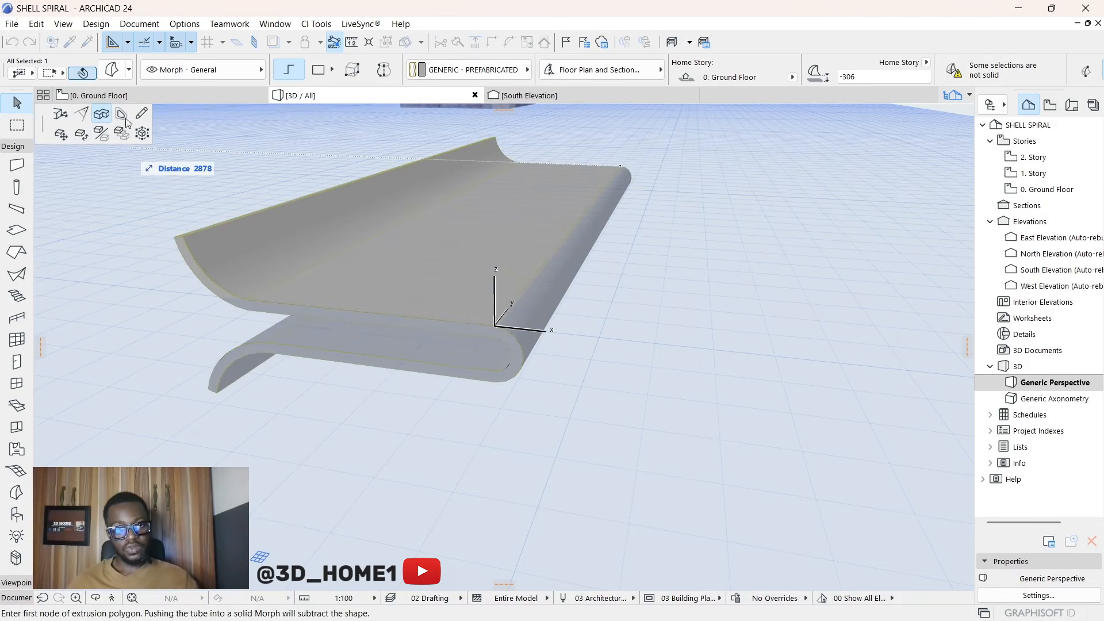
type("5")
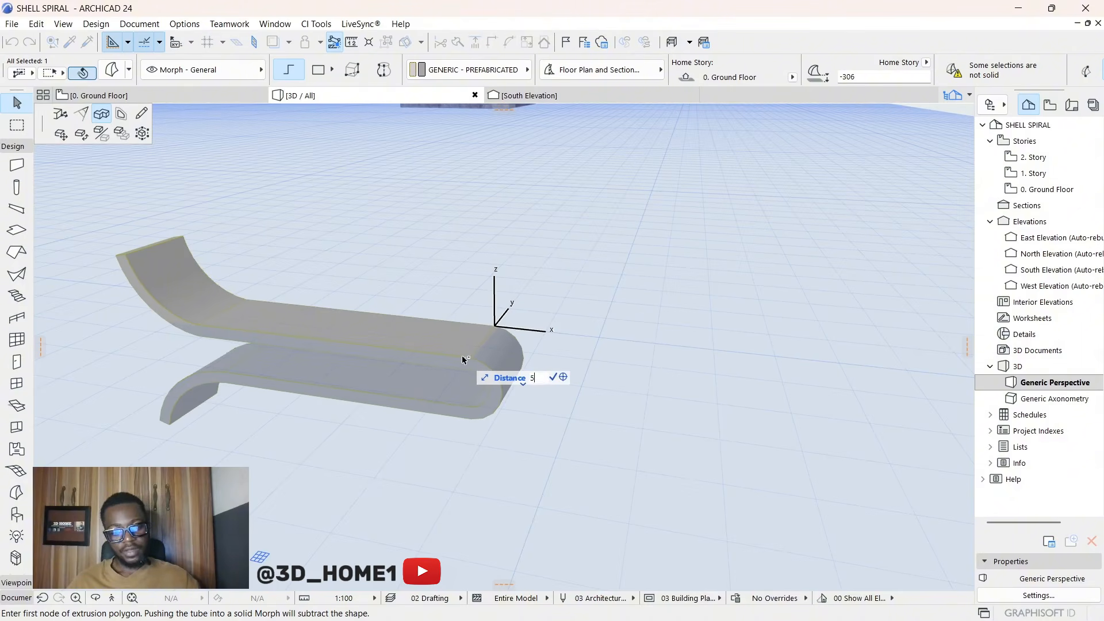
type("00")
key("Return")
right_click(413, 421)
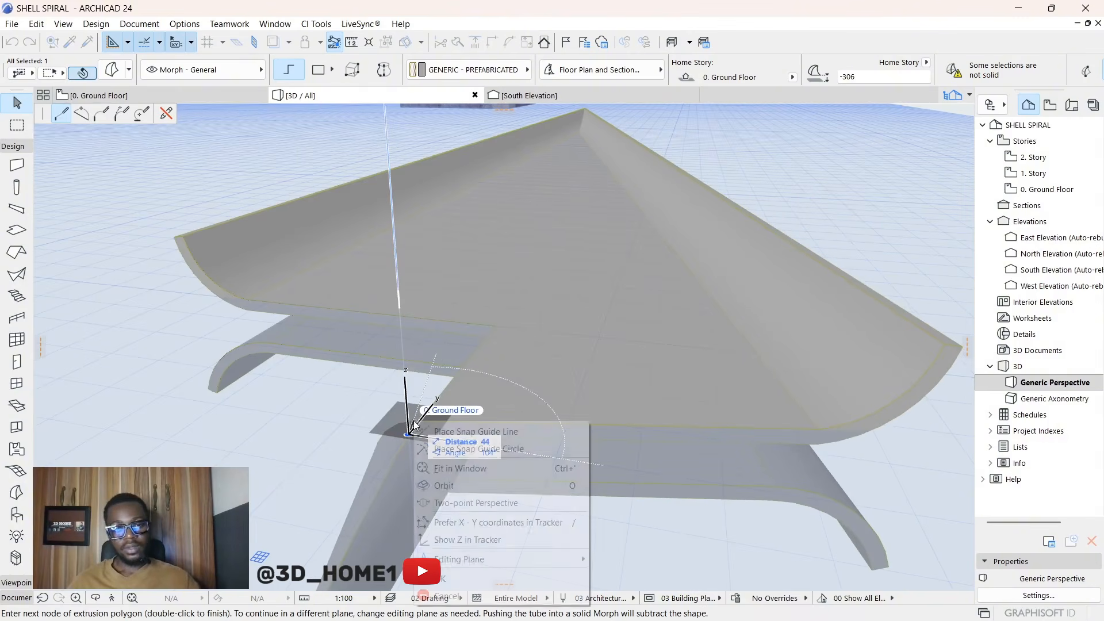
left_click(441, 577)
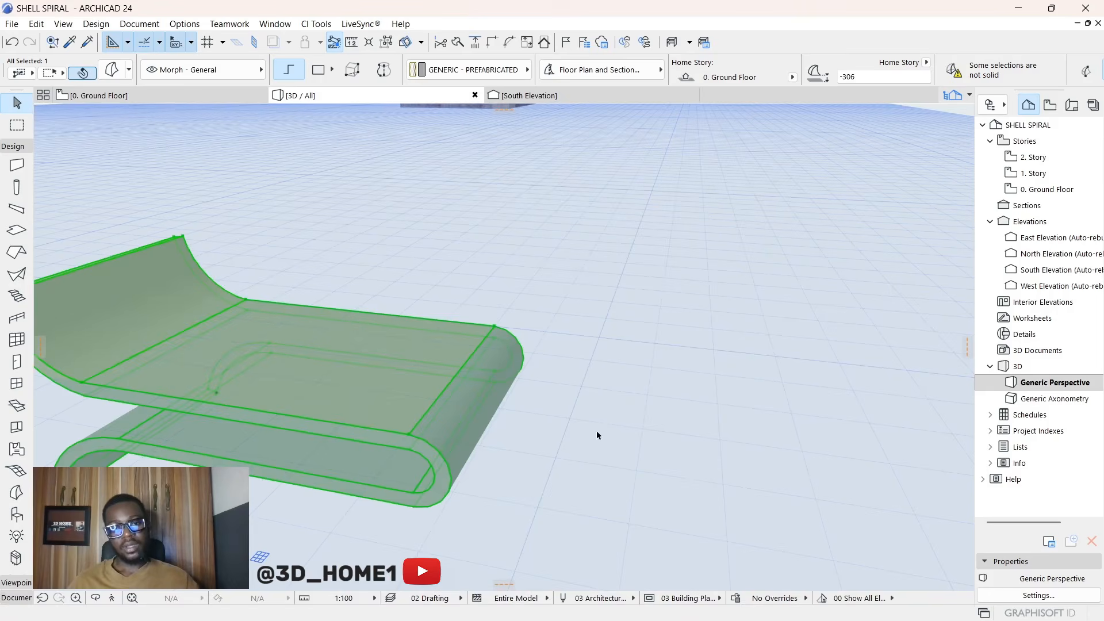
left_click(613, 403)
Step: Orbit the 3D view and compare the extruded tread Morph with the treads of the finished example staircase
key("o")
scroll(678, 358, "down", 5)
left_click_drag(581, 380, 521, 391)
scroll(554, 397, "up", 2)
scroll(553, 399, "up", 2)
scroll(437, 476, "down", 10)
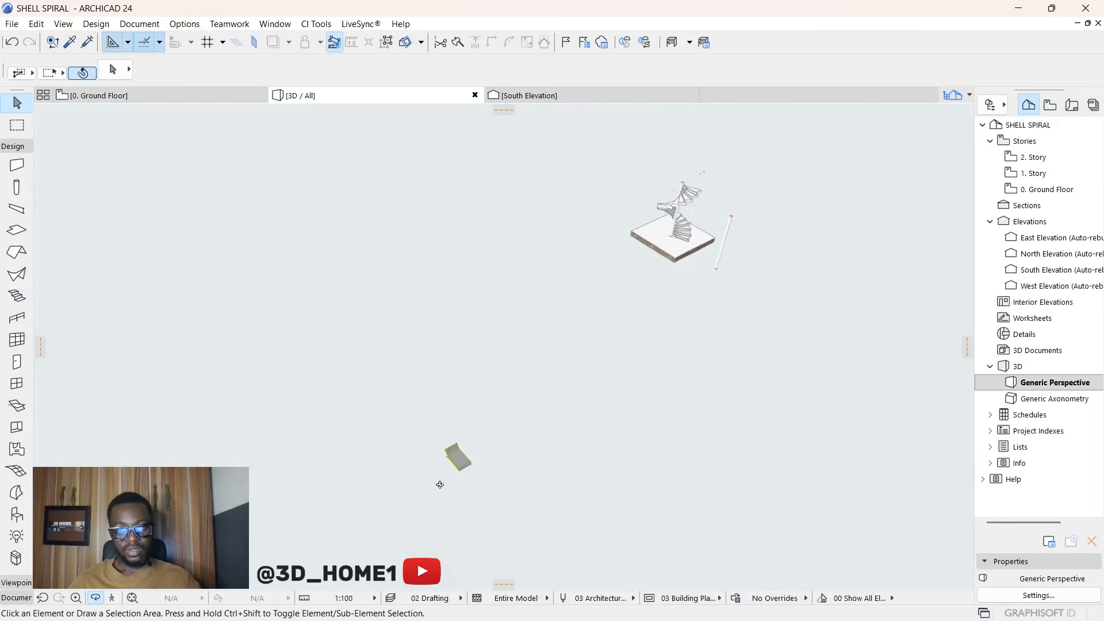
scroll(680, 237, "up", 5)
scroll(648, 264, "up", 8)
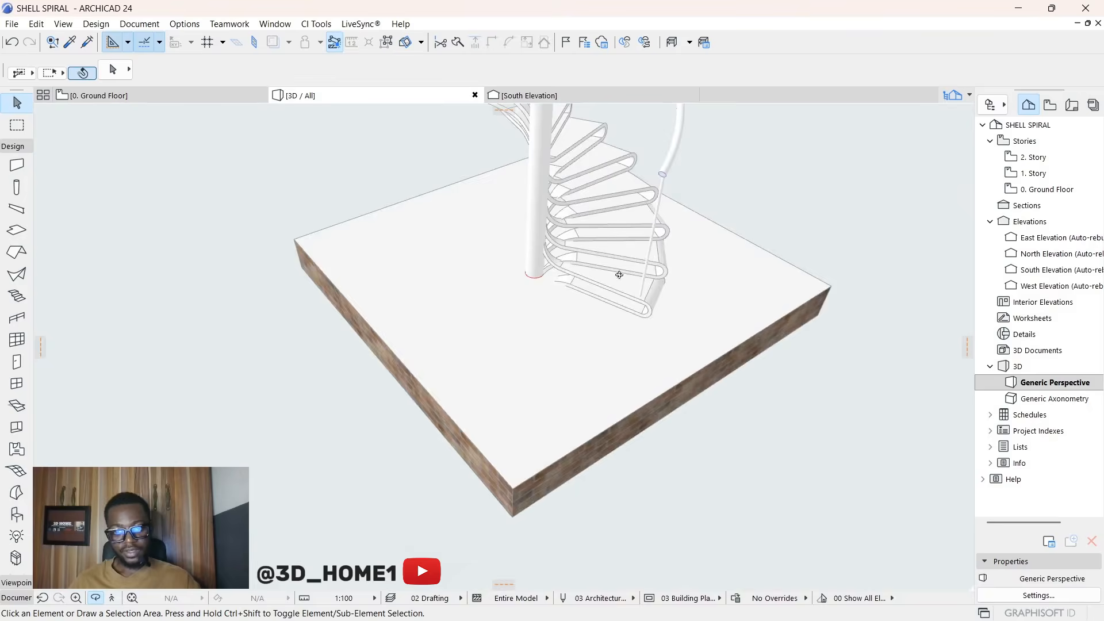
scroll(515, 269, "down", 2)
scroll(749, 295, "up", 4)
scroll(633, 338, "down", 5)
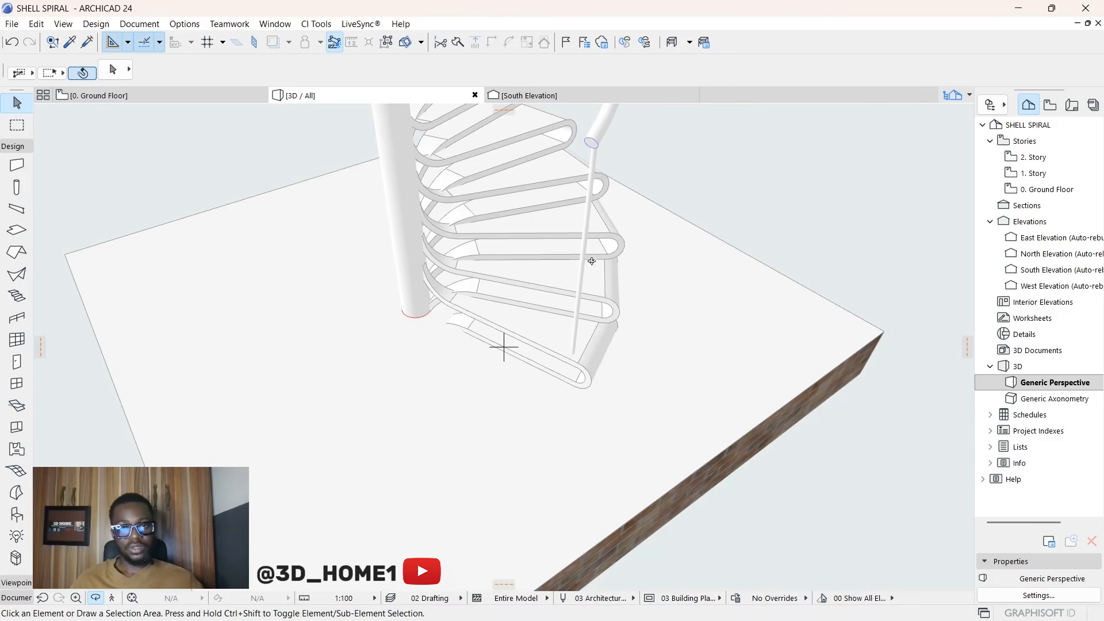
middle_click_drag(592, 261, 308, 293, "shift")
scroll(568, 377, "up", 2)
middle_click_drag(569, 377, 838, 320, "shift")
scroll(830, 282, "down", 3)
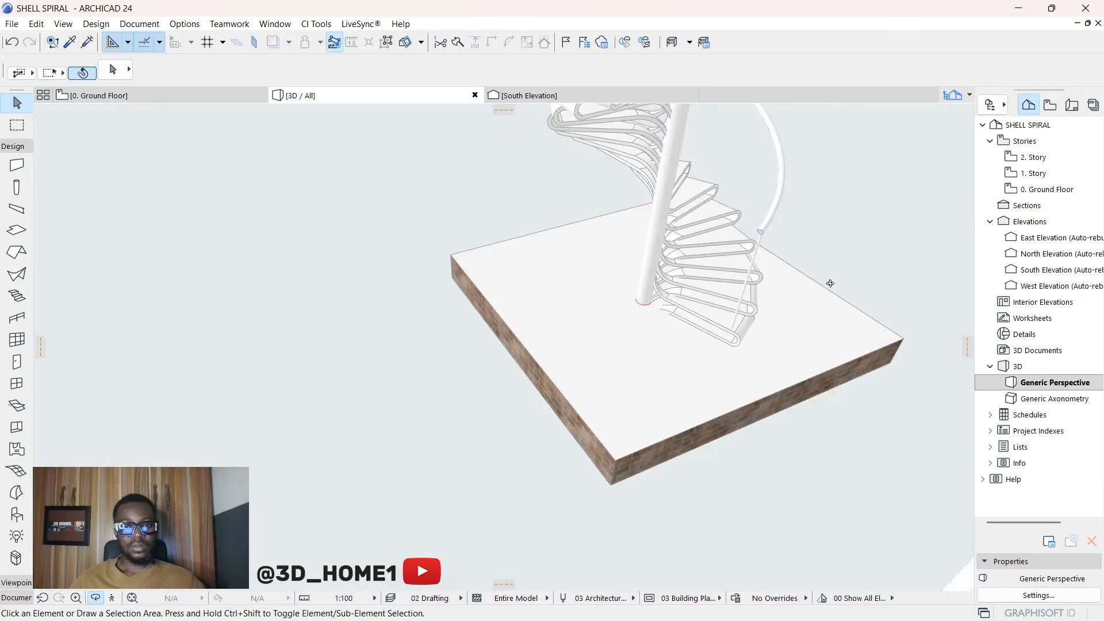
scroll(822, 283, "down", 10)
scroll(461, 414, "up", 6)
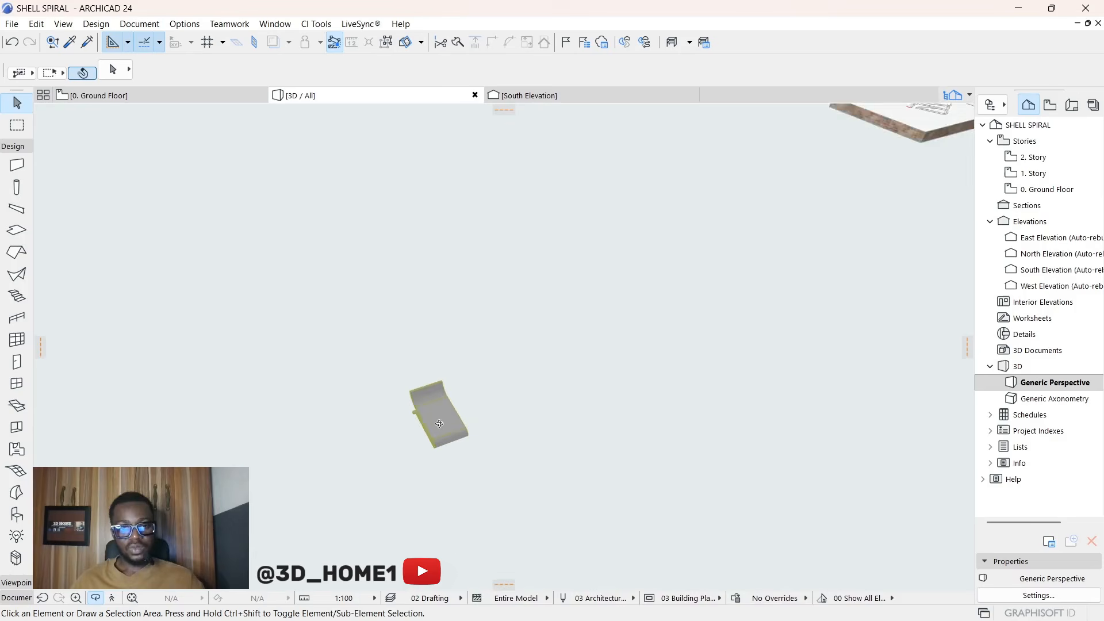
scroll(439, 424, "up", 2)
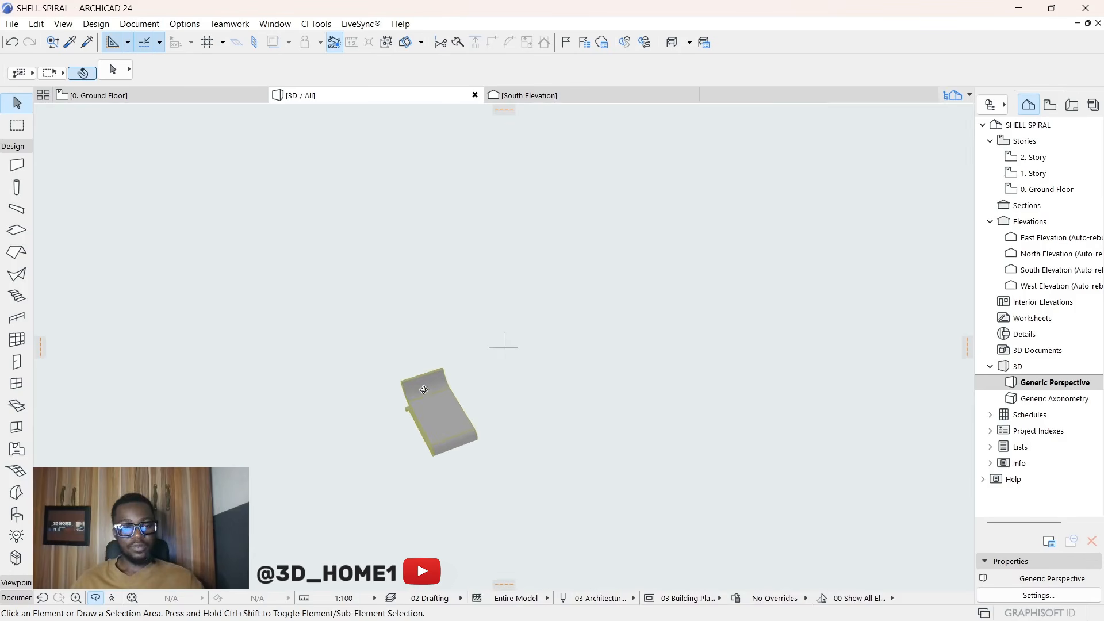
Step: In the South Elevation, move the extruded tread Morph horizontally so its upper inner corner meets the matching corner of the profile outline at the column
left_click(155, 98)
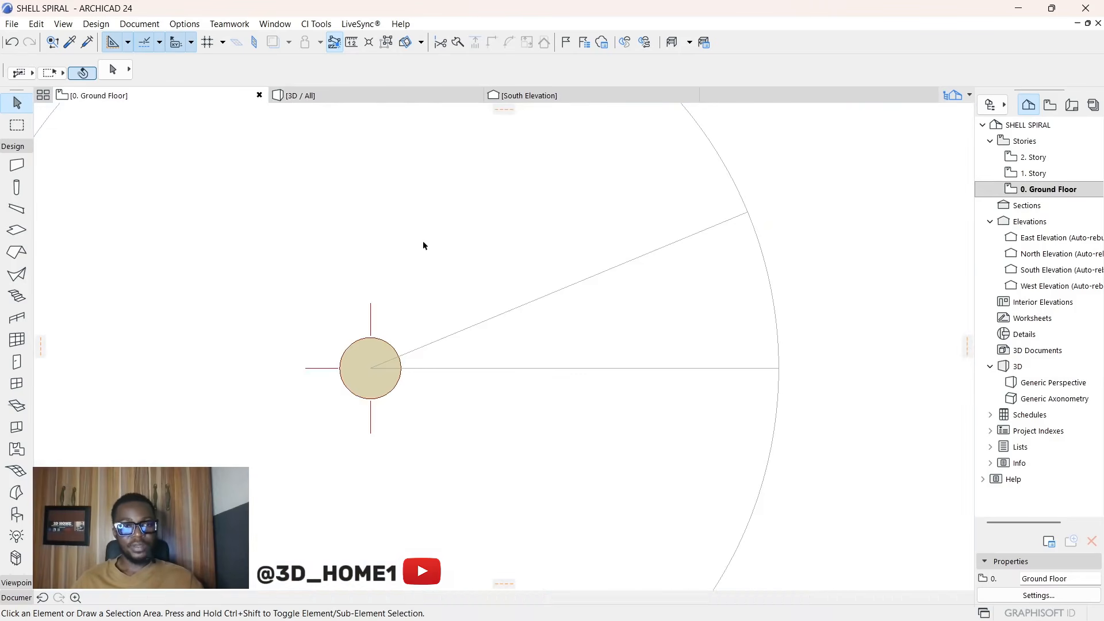
scroll(425, 244, "down", 10)
left_click(531, 97)
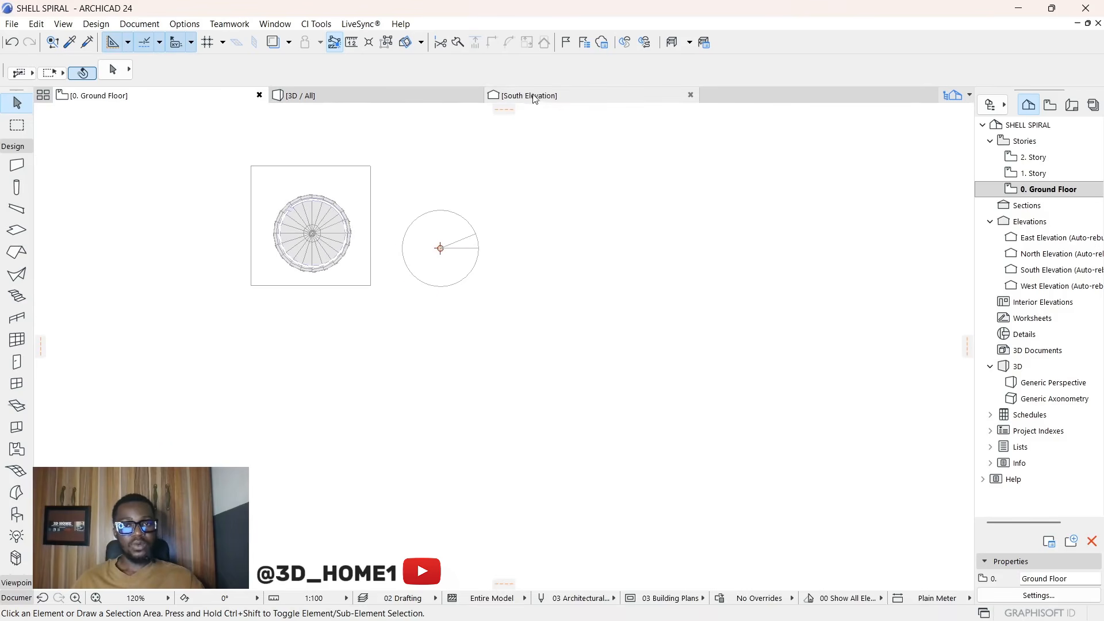
scroll(604, 348, "up", 8)
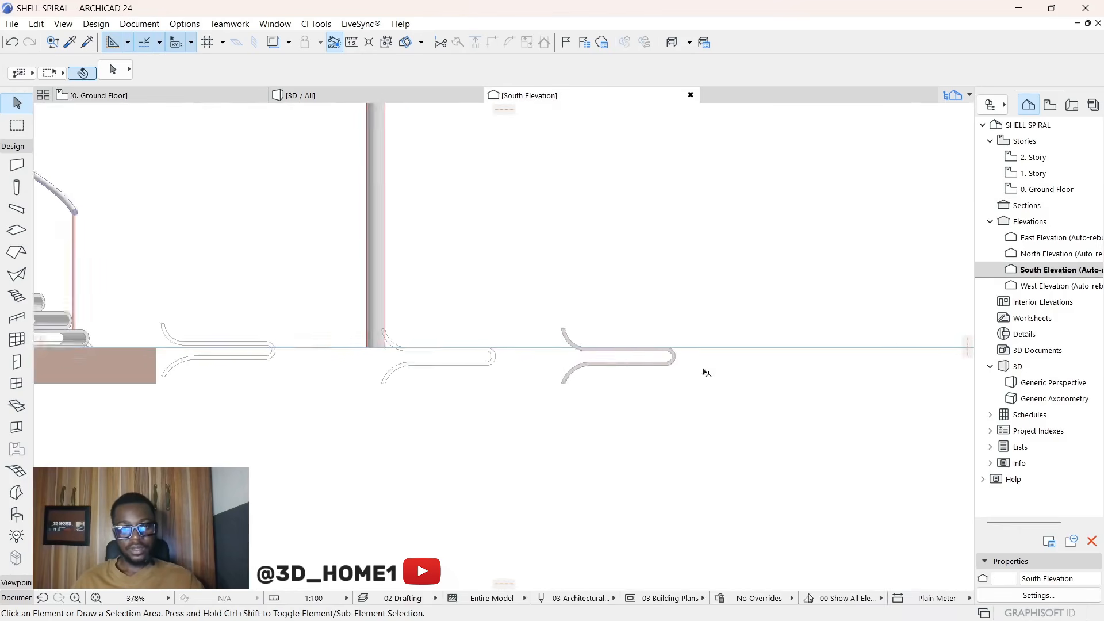
left_click(569, 294)
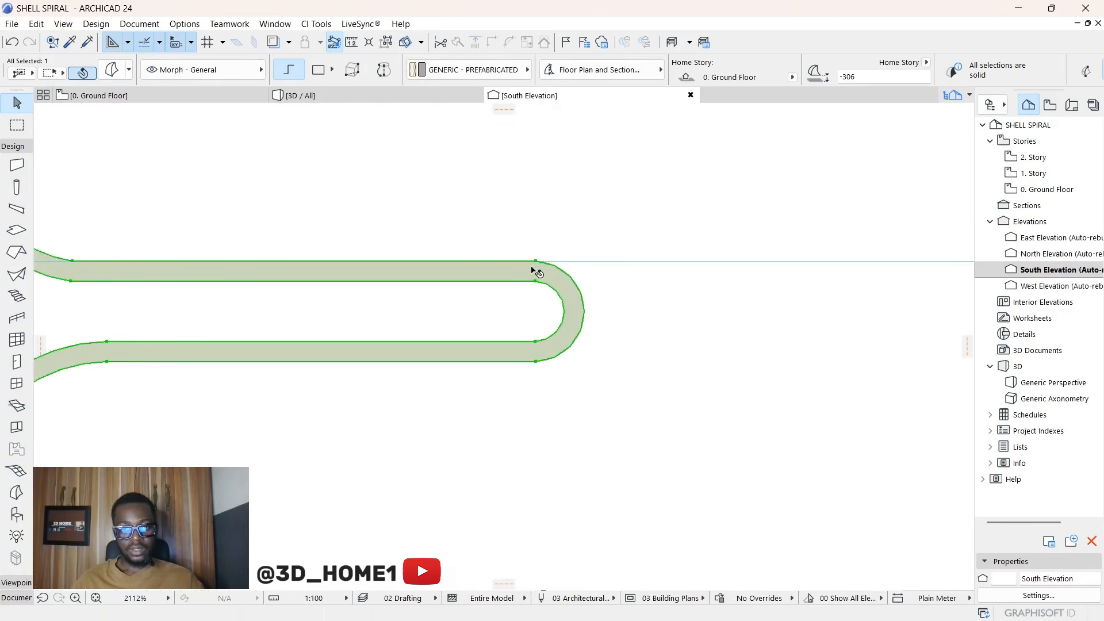
scroll(534, 270, "up", 3)
scroll(685, 304, "down", 8)
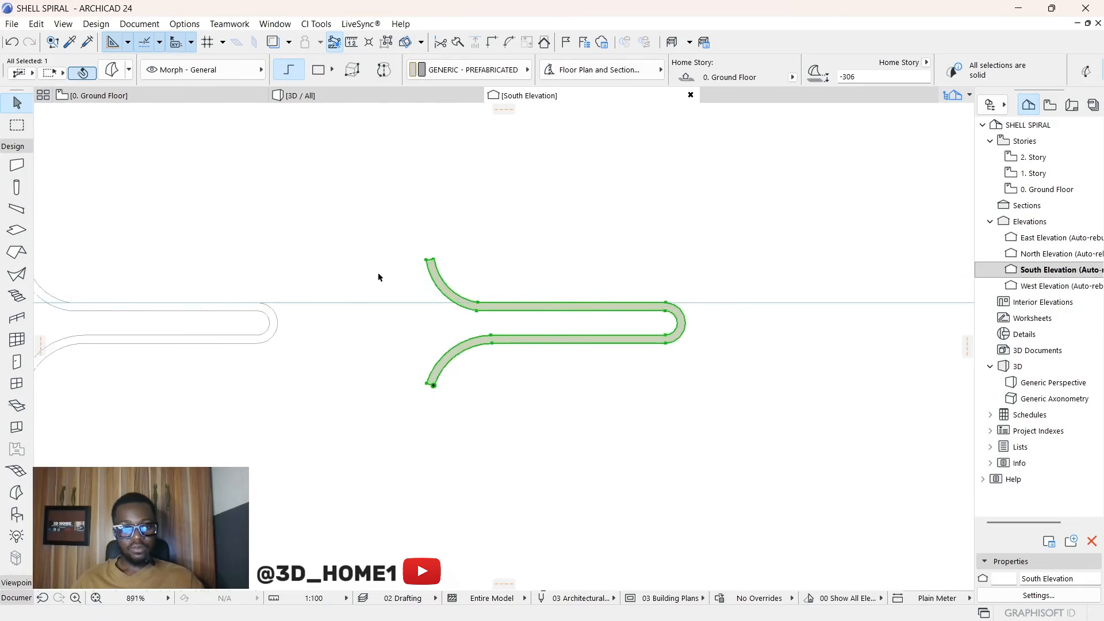
scroll(498, 264, "up", 8)
scroll(520, 220, "up", 10)
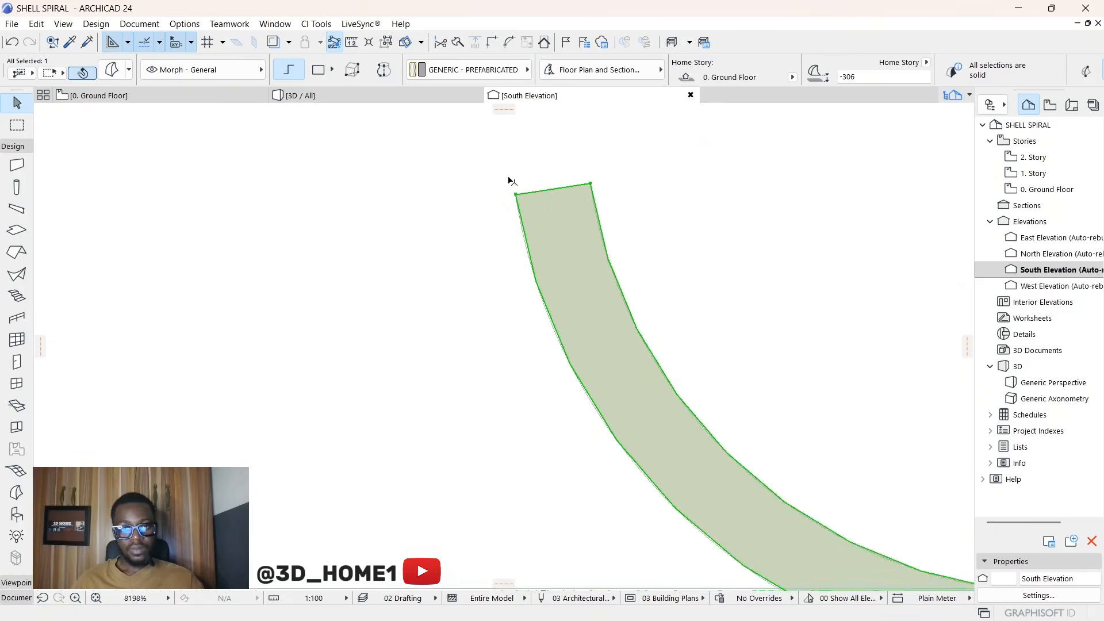
left_click(537, 202)
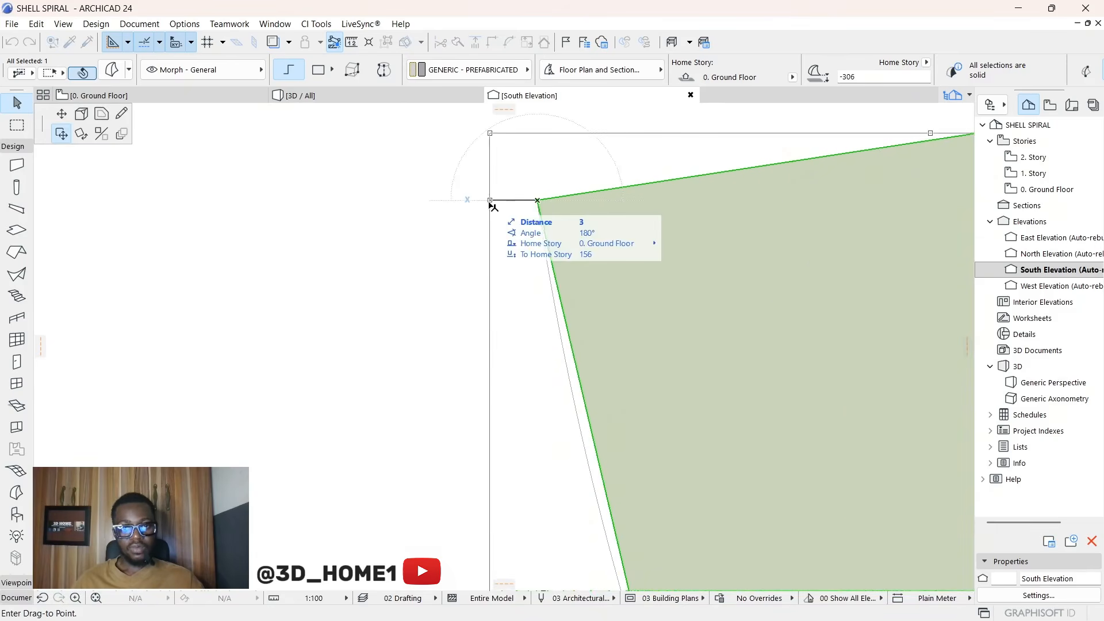
scroll(661, 254, "down", 10)
scroll(683, 253, "down", 3)
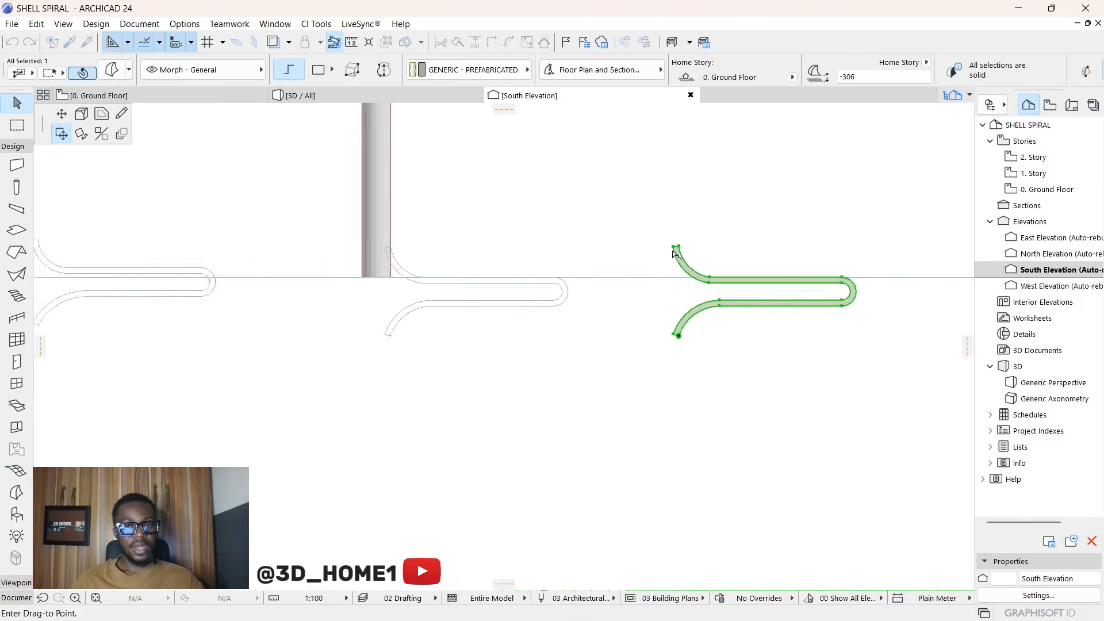
scroll(516, 244, "up", 12)
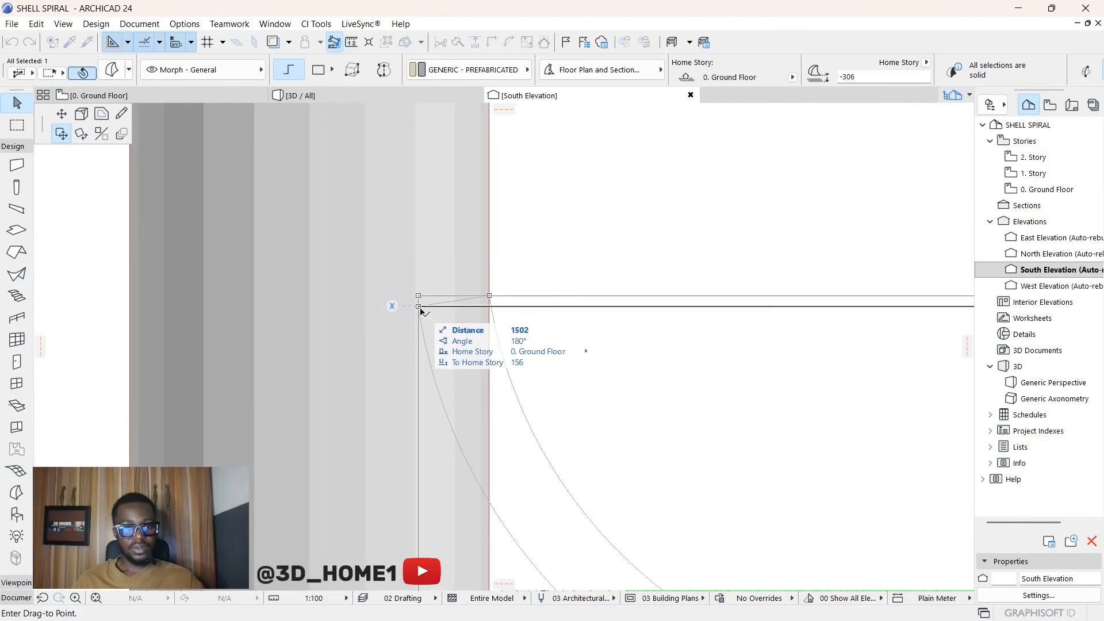
left_click(419, 307)
left_click(527, 250)
scroll(528, 254, "down", 12)
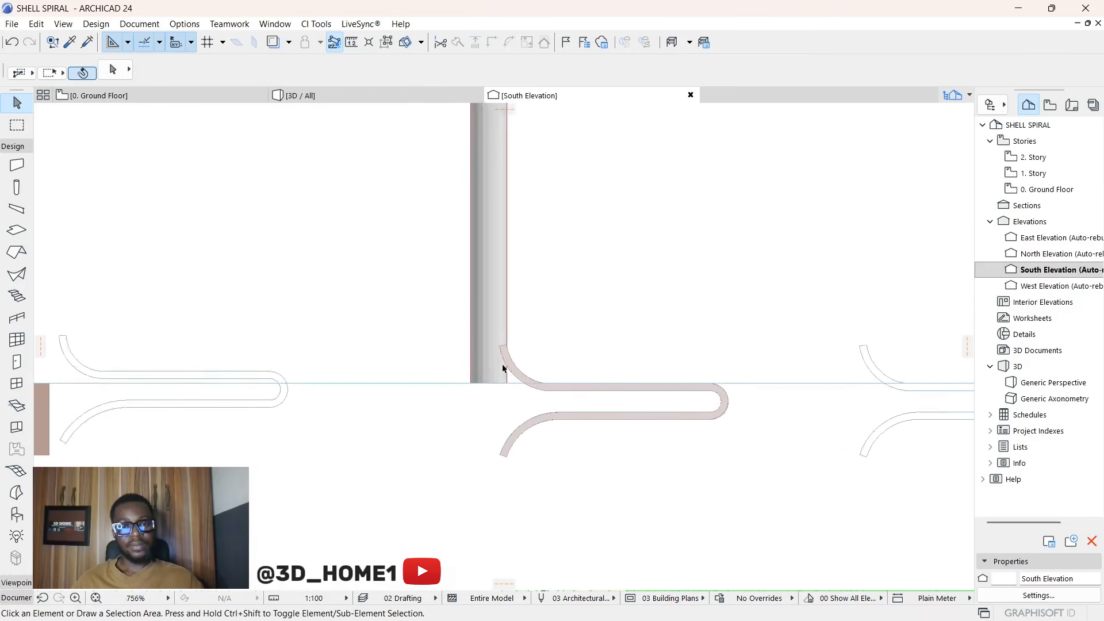
scroll(351, 211, "up", 3)
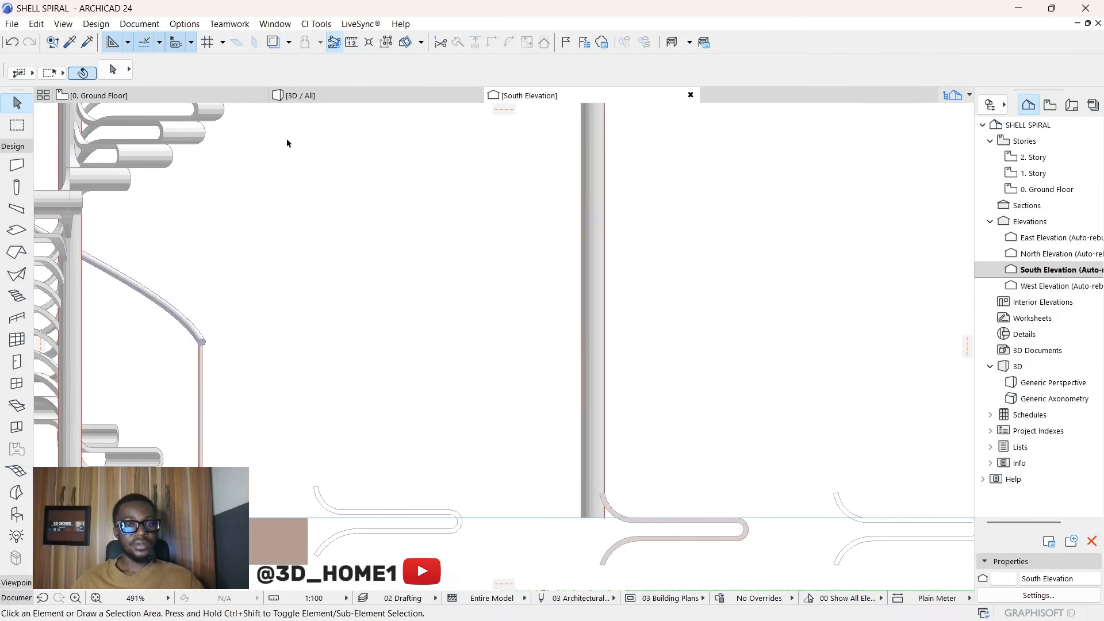
Step: On the Ground Floor plan, move the tread Morph by its inner edge's midpoint vertically to the column, centred on the horizontal radial line
left_click(199, 96)
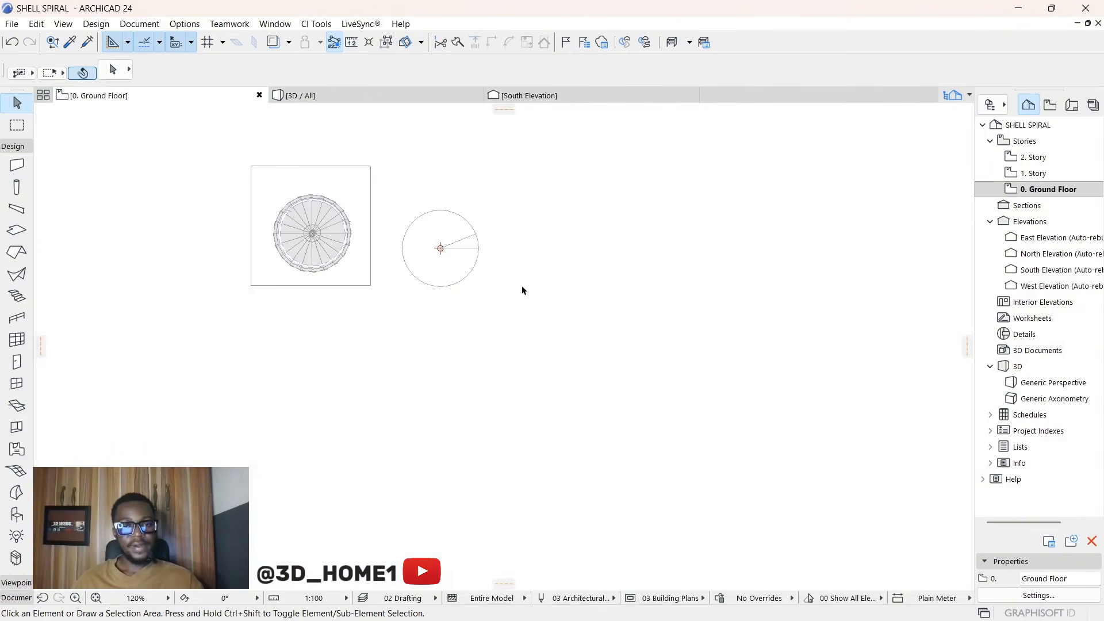
scroll(473, 279, "down", 8)
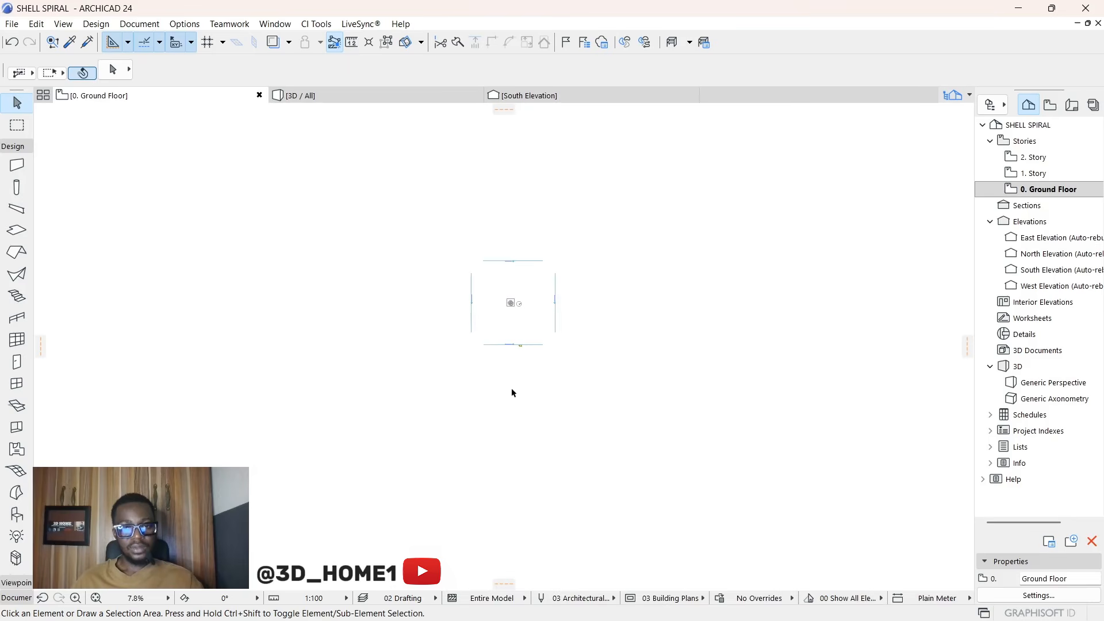
scroll(523, 356, "up", 12)
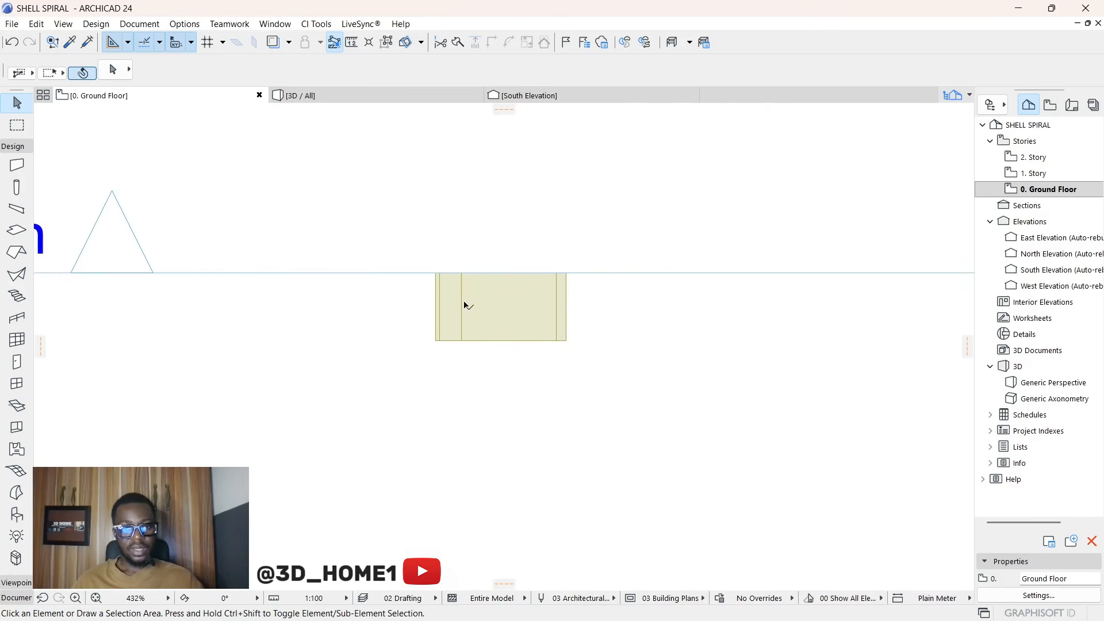
left_click(465, 301)
scroll(438, 266, "up", 5)
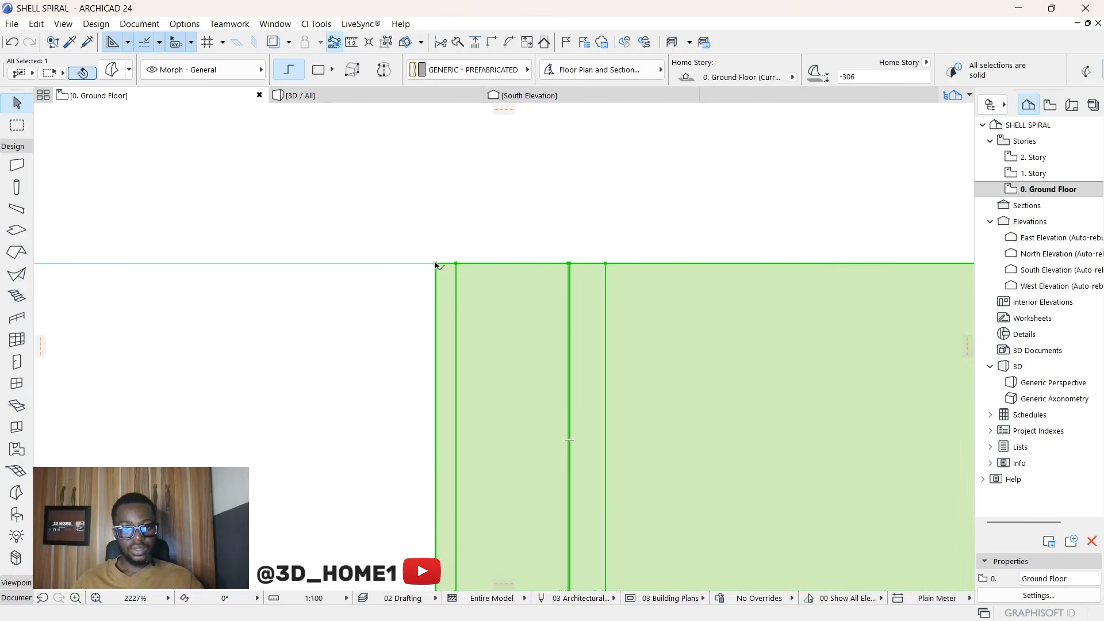
scroll(441, 381, "down", 3)
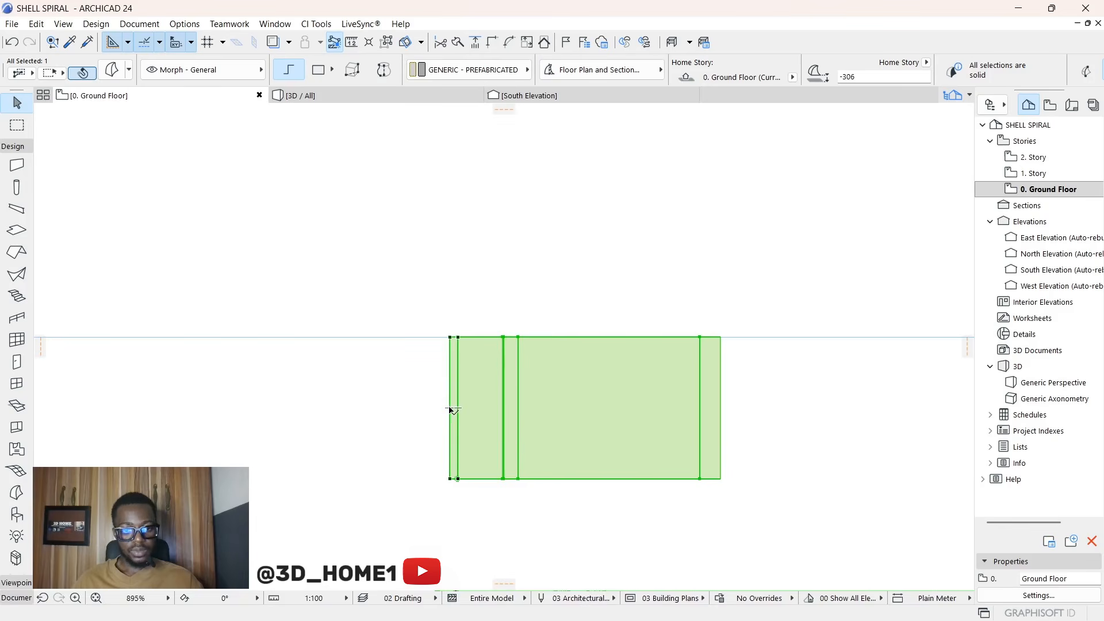
left_click(450, 409)
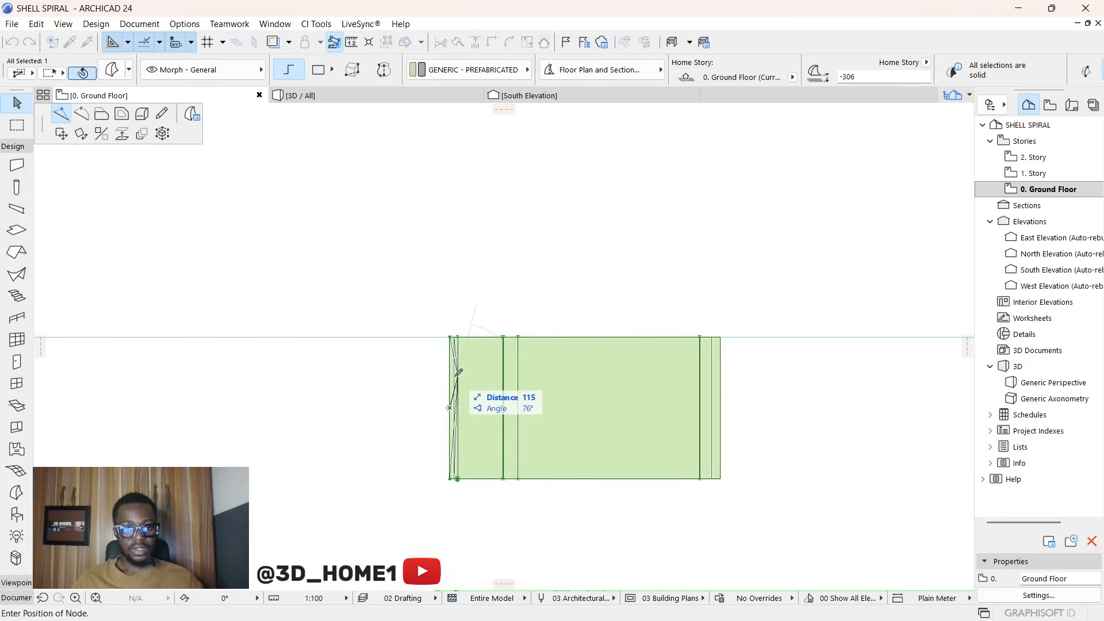
left_click(61, 133)
scroll(481, 409, "down", 5)
scroll(481, 409, "up", 5)
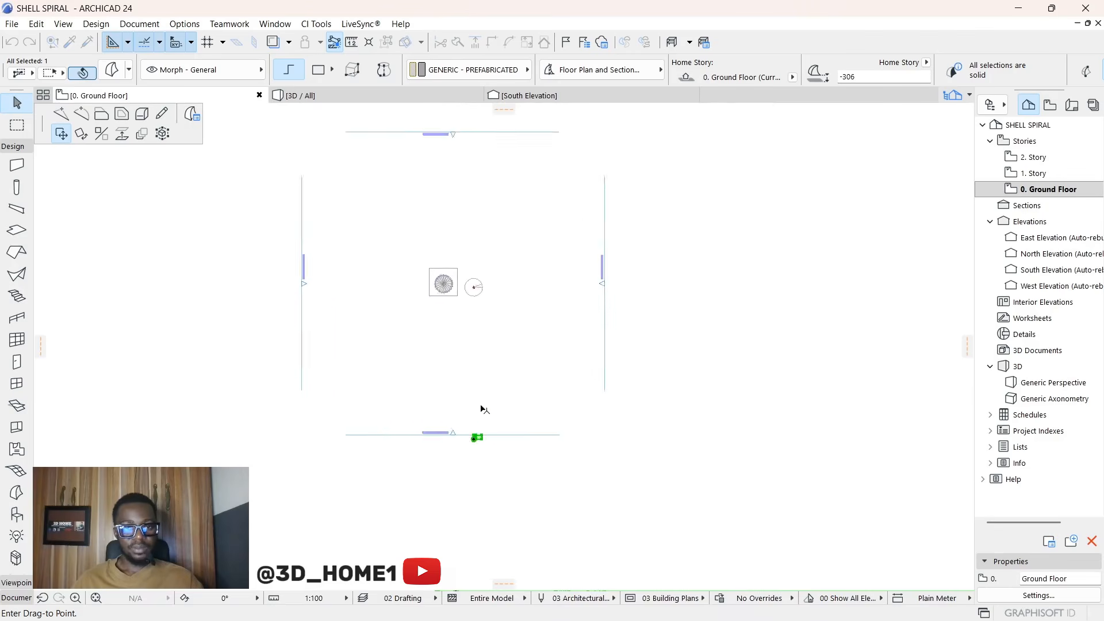
scroll(469, 316, "up", 10)
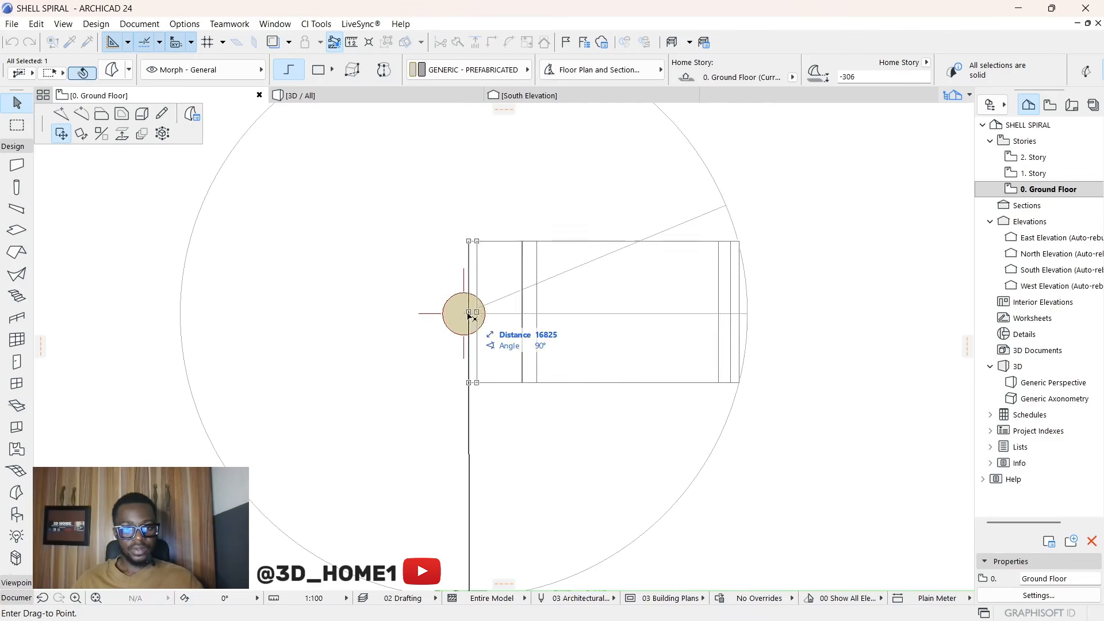
Step: Drop the tread morph on the ground floor plan with its inner edge's midpoint at the round column's centre
left_click(465, 314)
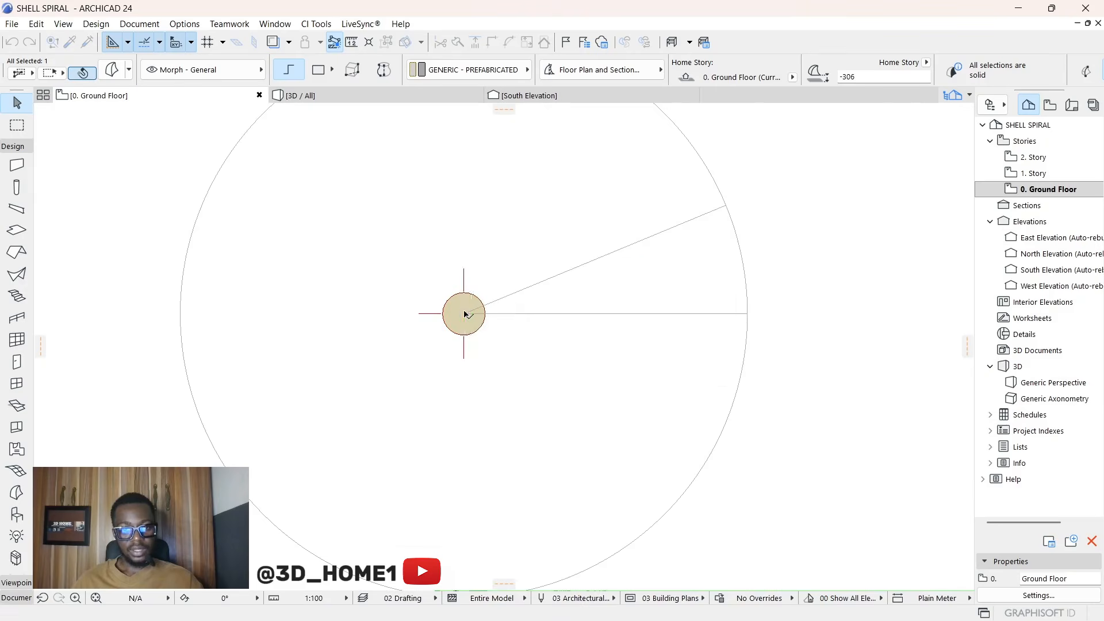
scroll(465, 314, "up", 3)
scroll(465, 314, "down", 2)
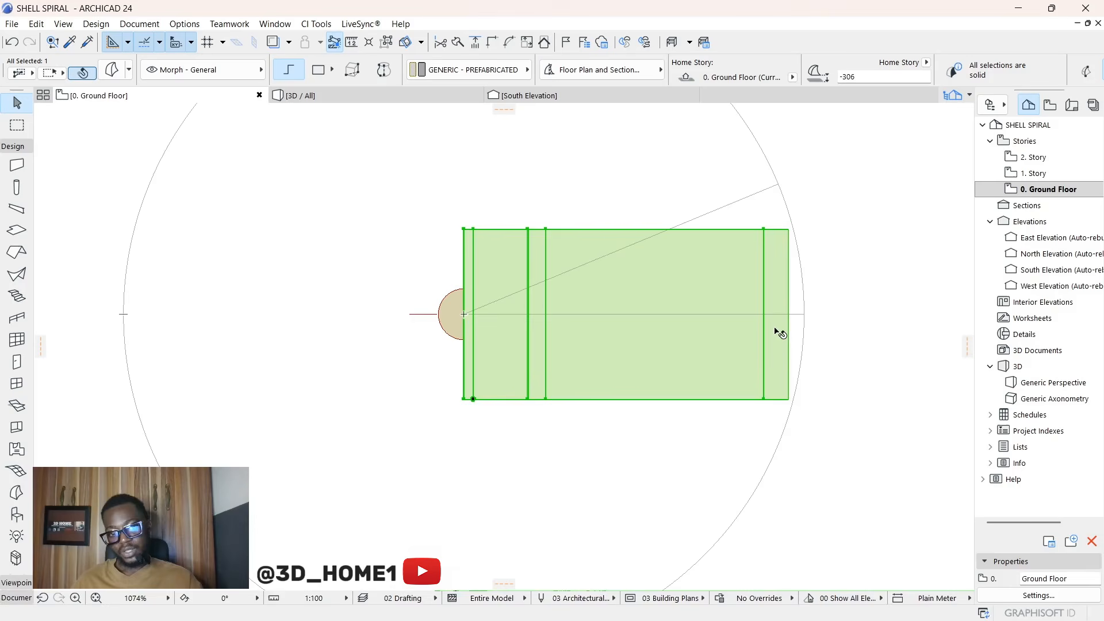
scroll(484, 322, "up", 3)
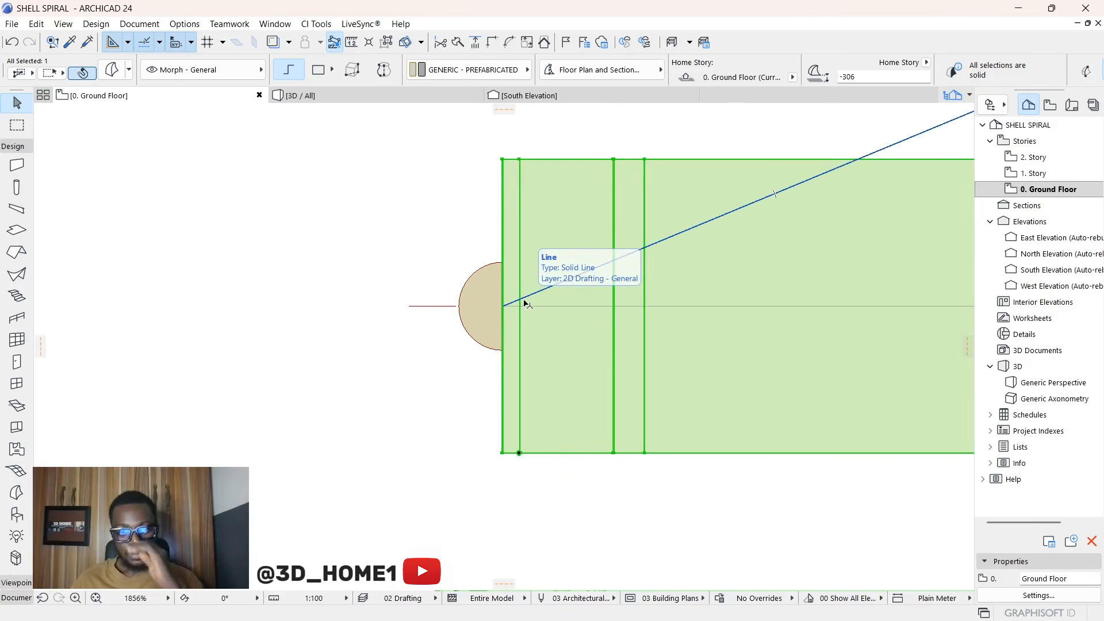
scroll(508, 298, "up", 2)
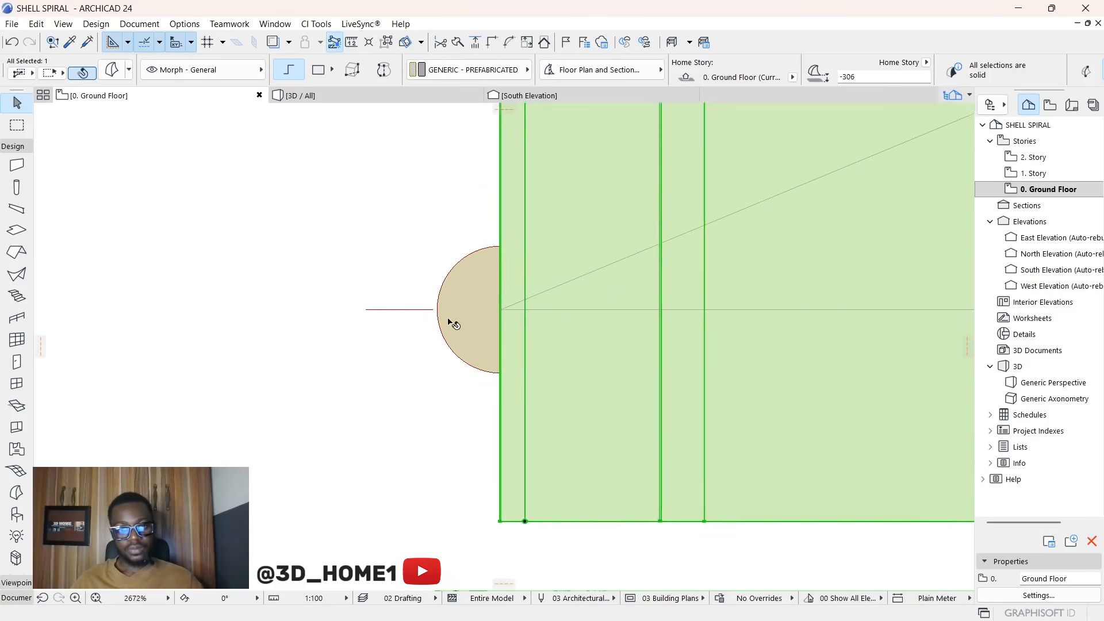
scroll(450, 323, "down", 5)
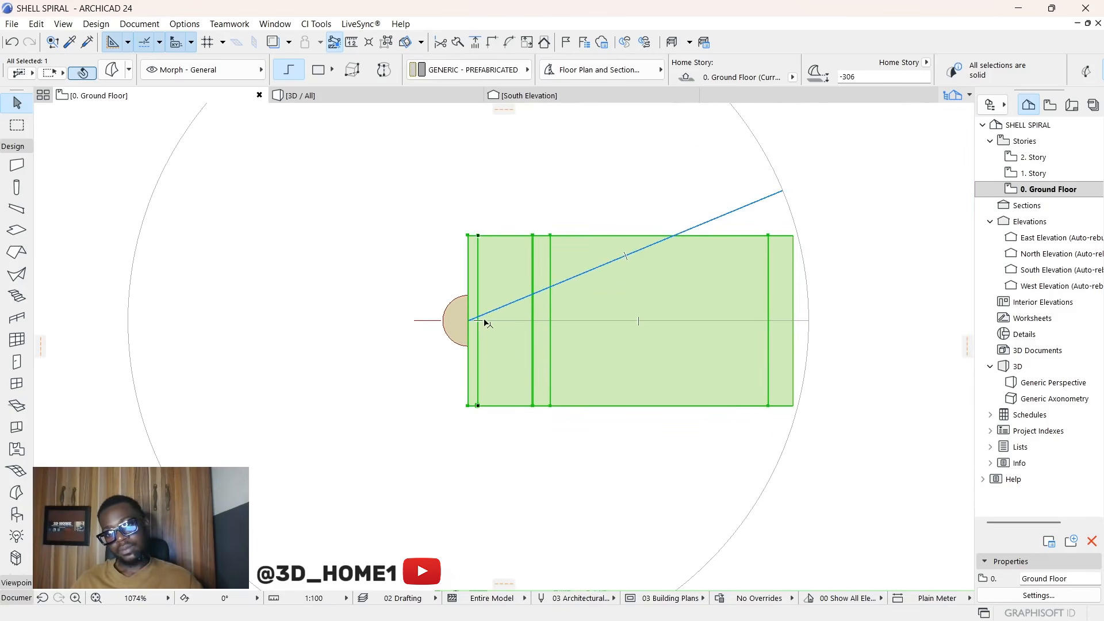
scroll(503, 322, "up", 3)
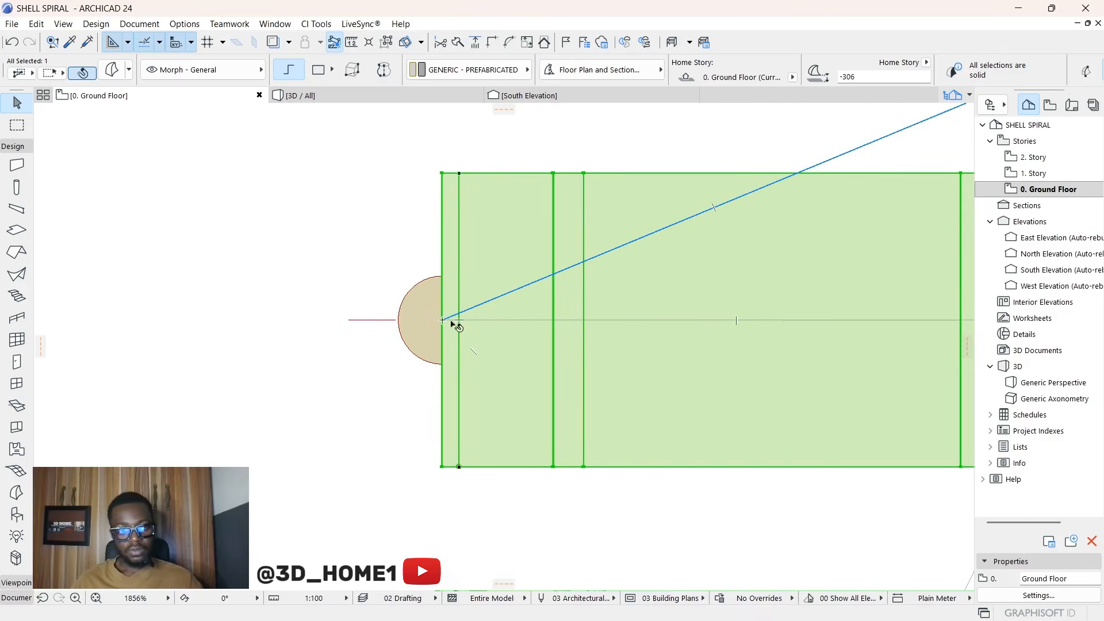
Step: In the South Elevation, move the curved tread morph 46 horizontally so its upper end corner meets the matching corner of the drawn outline
left_click(526, 95)
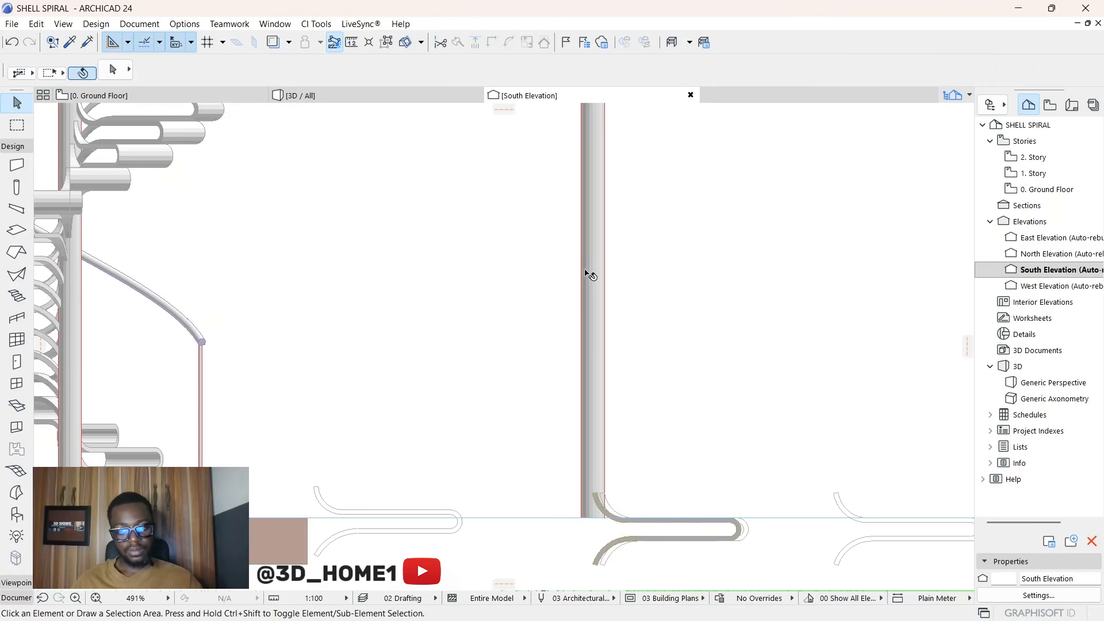
scroll(586, 272, "down", 3)
scroll(605, 423, "up", 2)
scroll(604, 437, "up", 10)
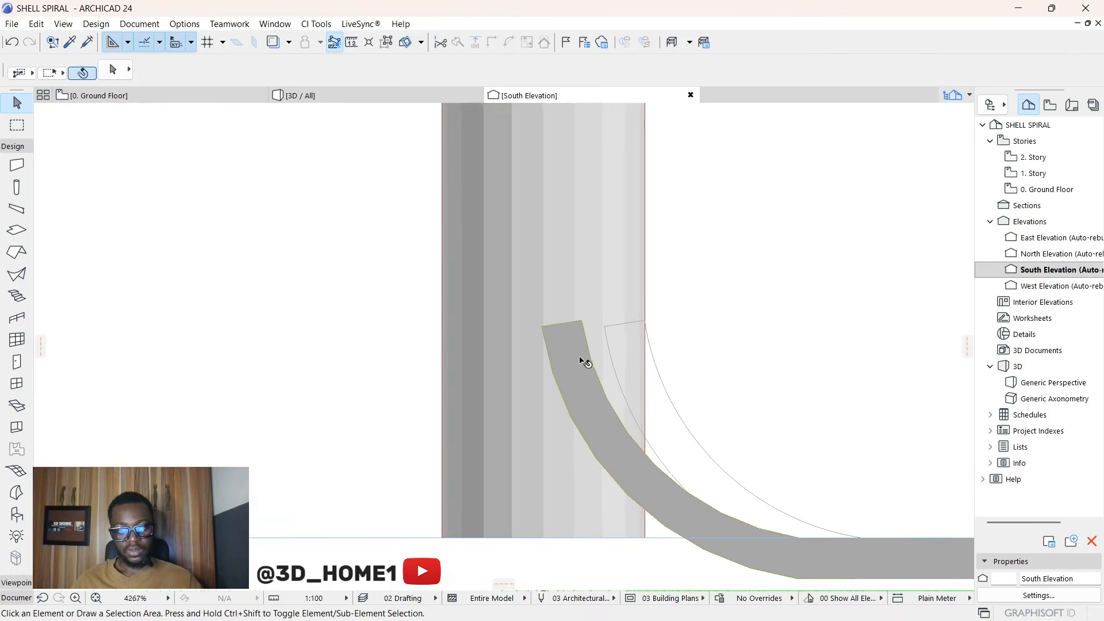
left_click(575, 341)
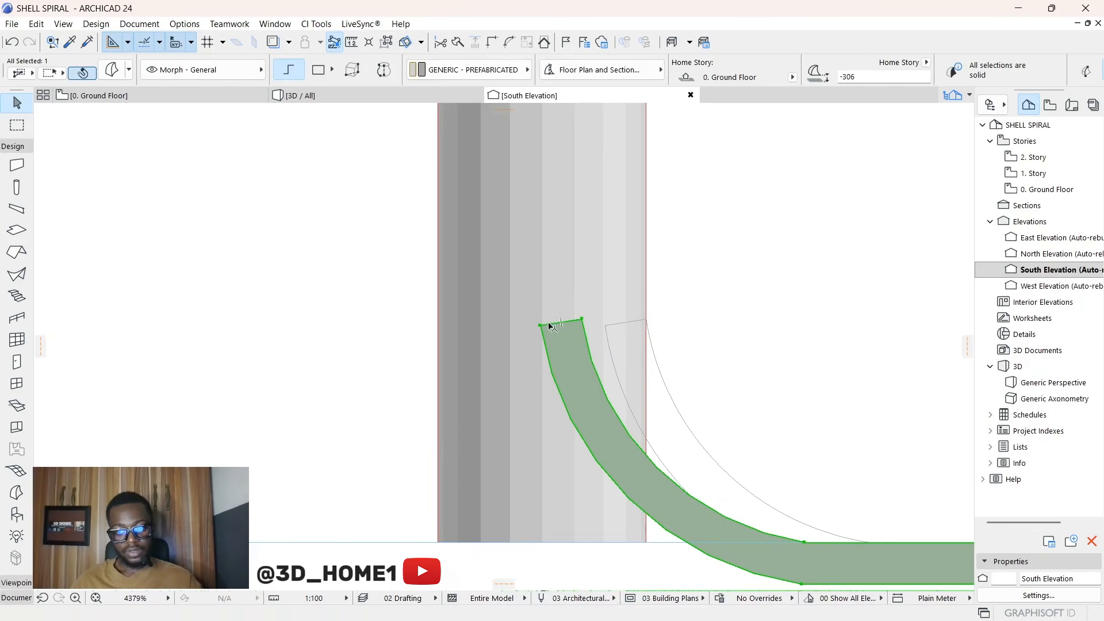
left_click(541, 326)
left_click(604, 415)
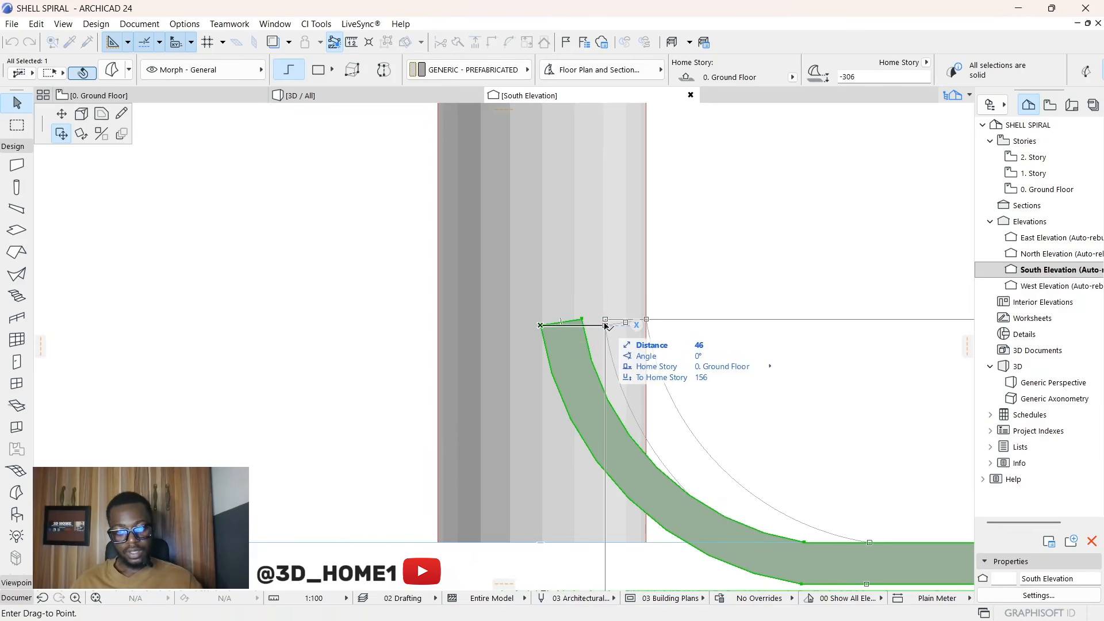
left_click(604, 325)
left_click(399, 321)
scroll(540, 401, "down", 4)
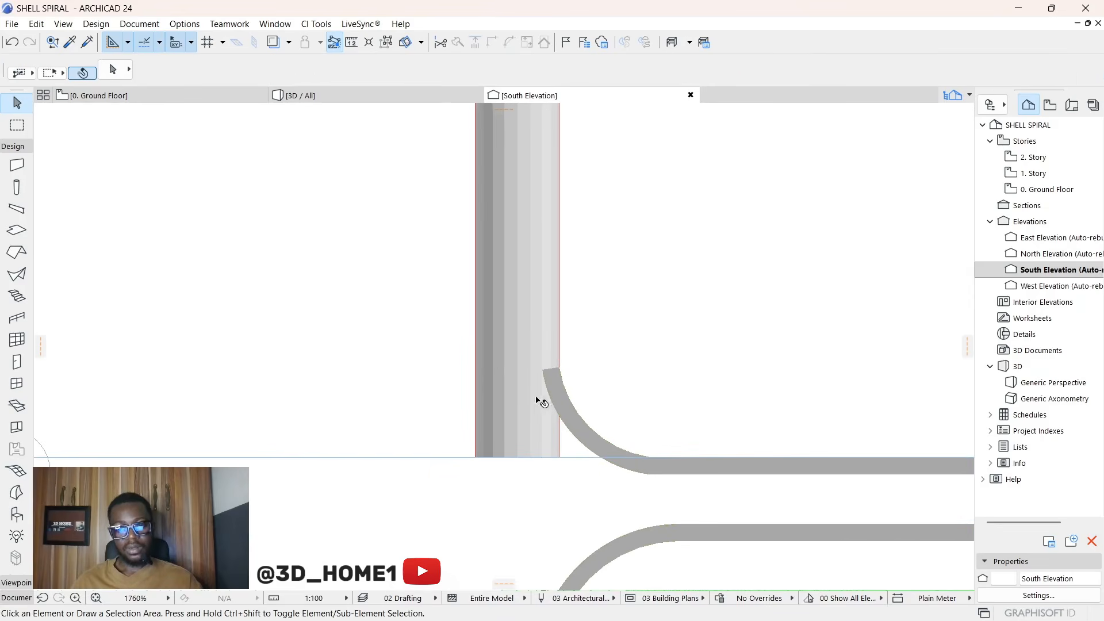
Step: Examine on the ground floor plan how the tread aligns with the round column and the outer circle
left_click(328, 95)
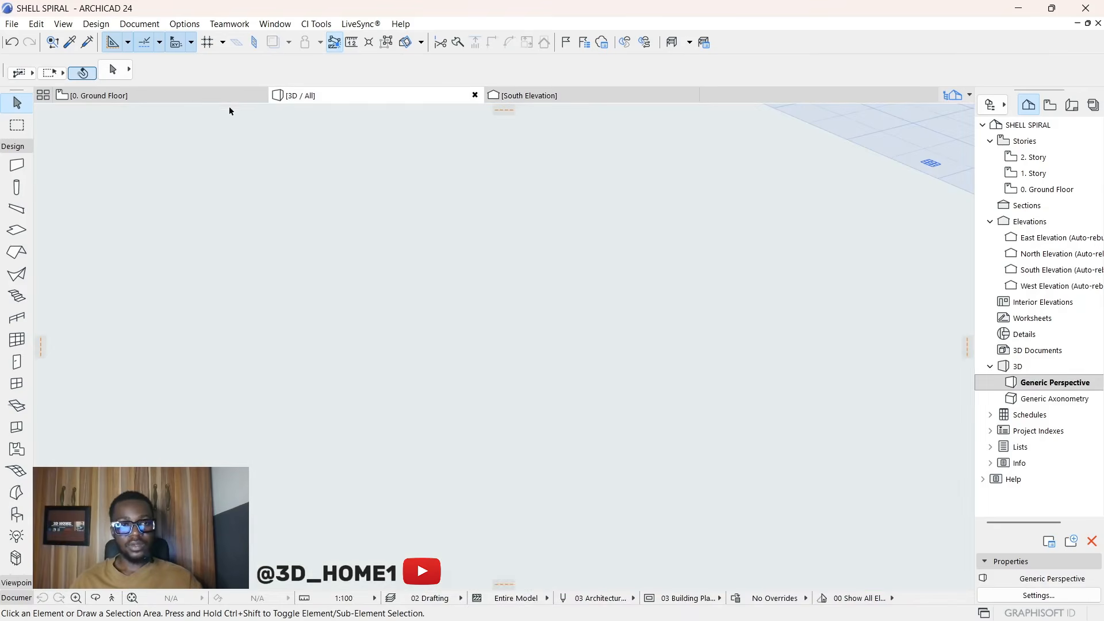
left_click(207, 96)
left_click(518, 316)
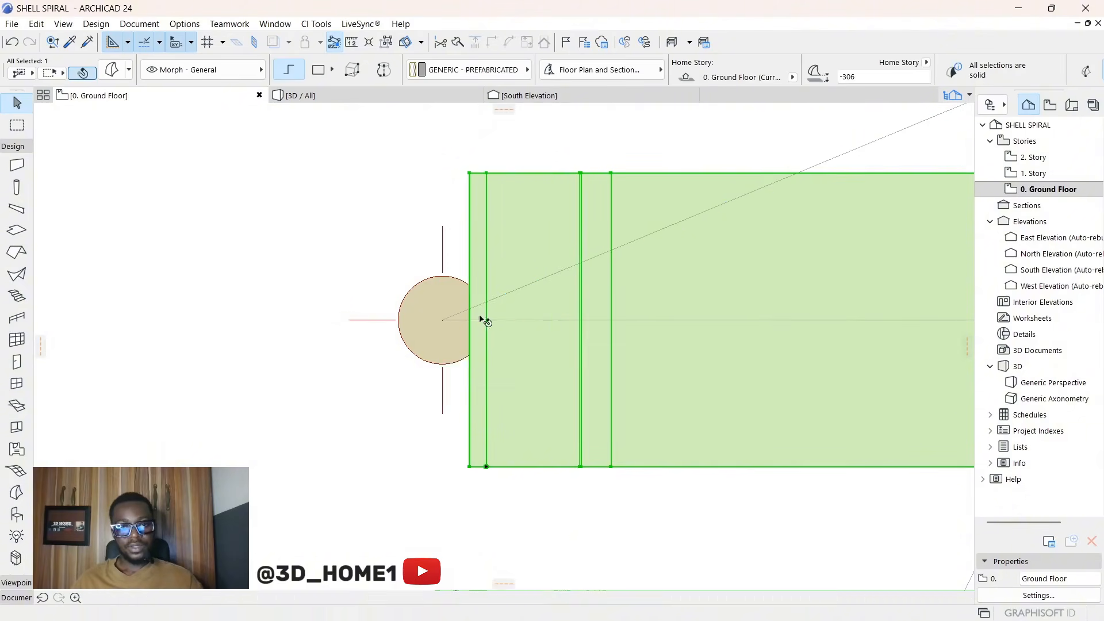
scroll(513, 321, "down", 4)
scroll(690, 308, "up", 3)
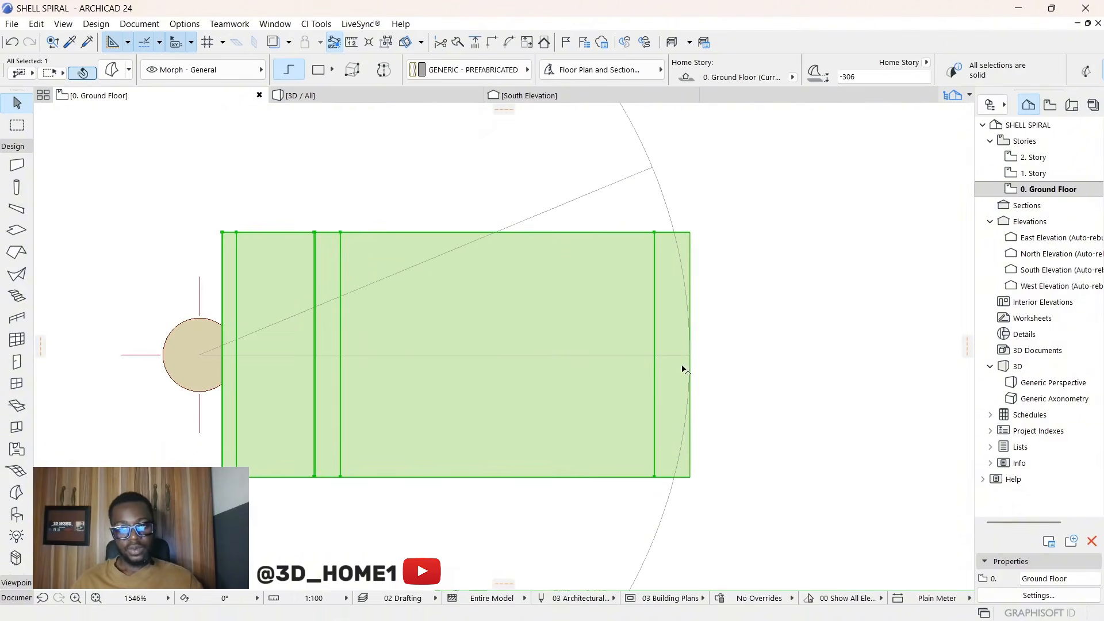
scroll(493, 333, "down", 2)
scroll(364, 315, "up", 5)
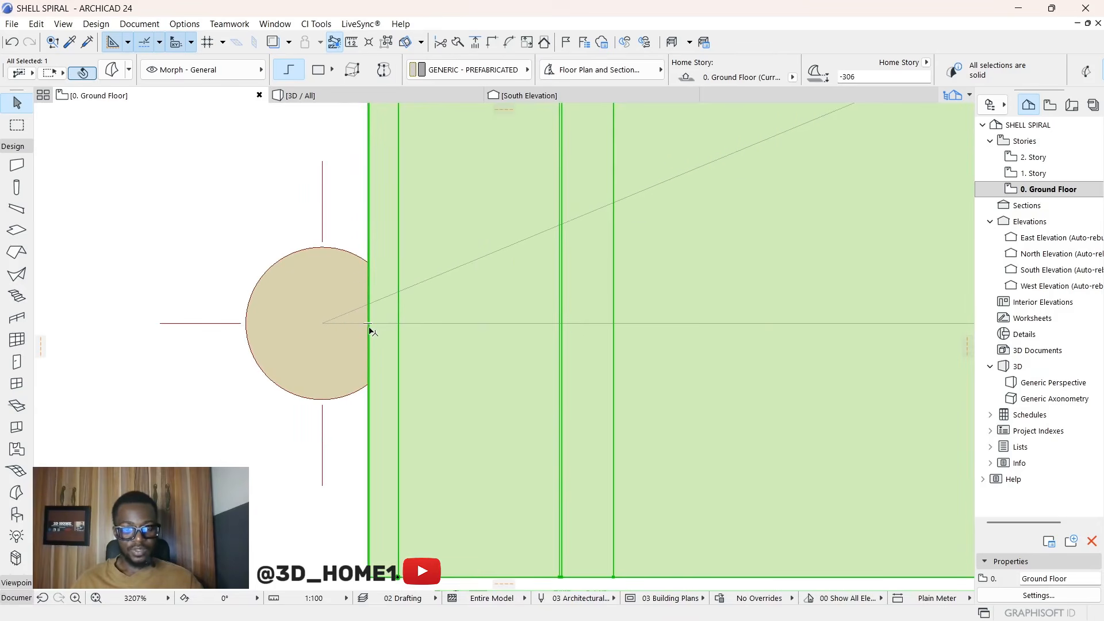
left_click(371, 327)
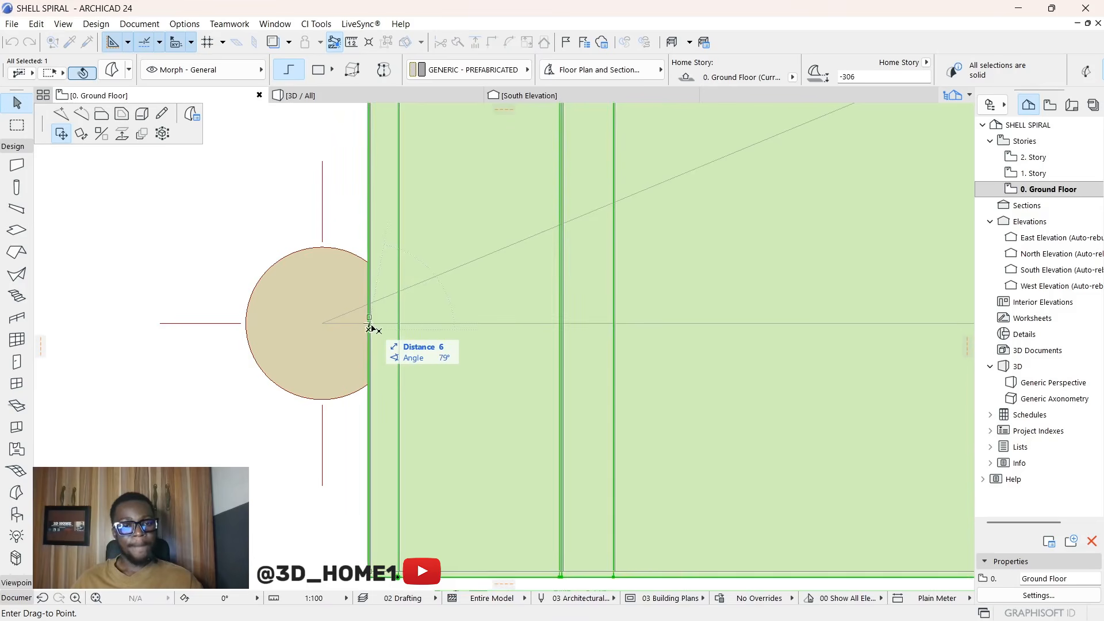
key("Escape")
scroll(369, 327, "up", 5)
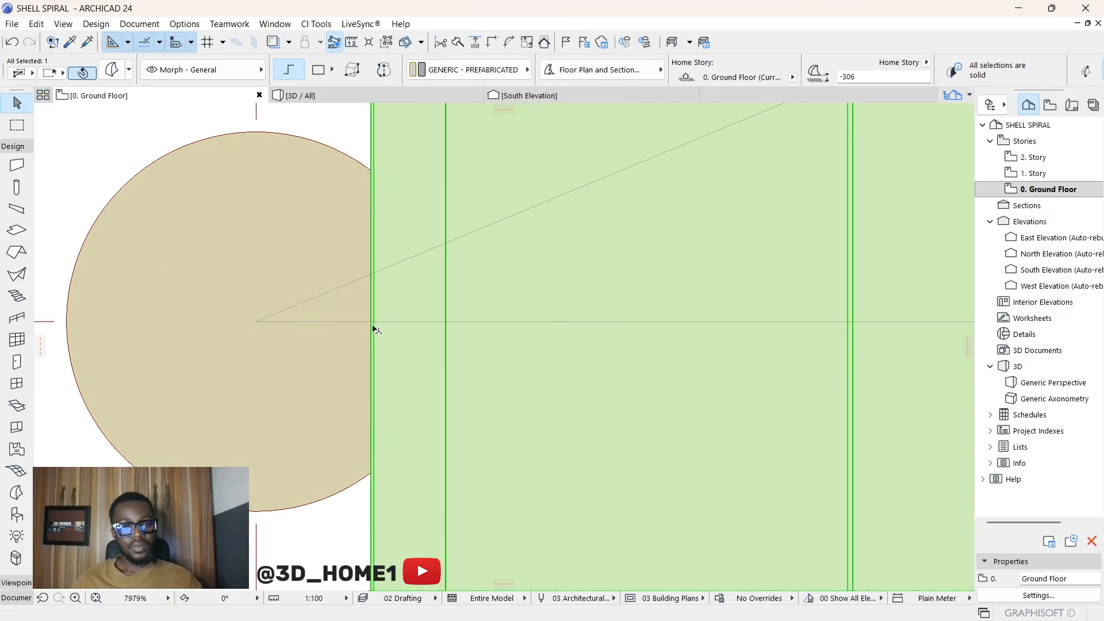
scroll(372, 327, "up", 5)
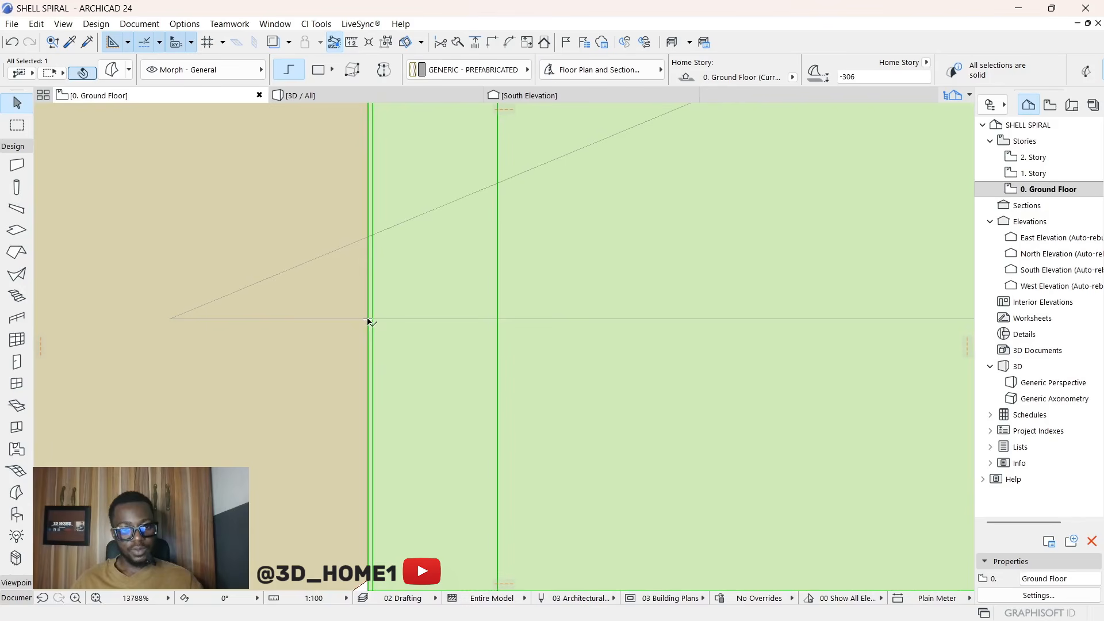
left_click(370, 321)
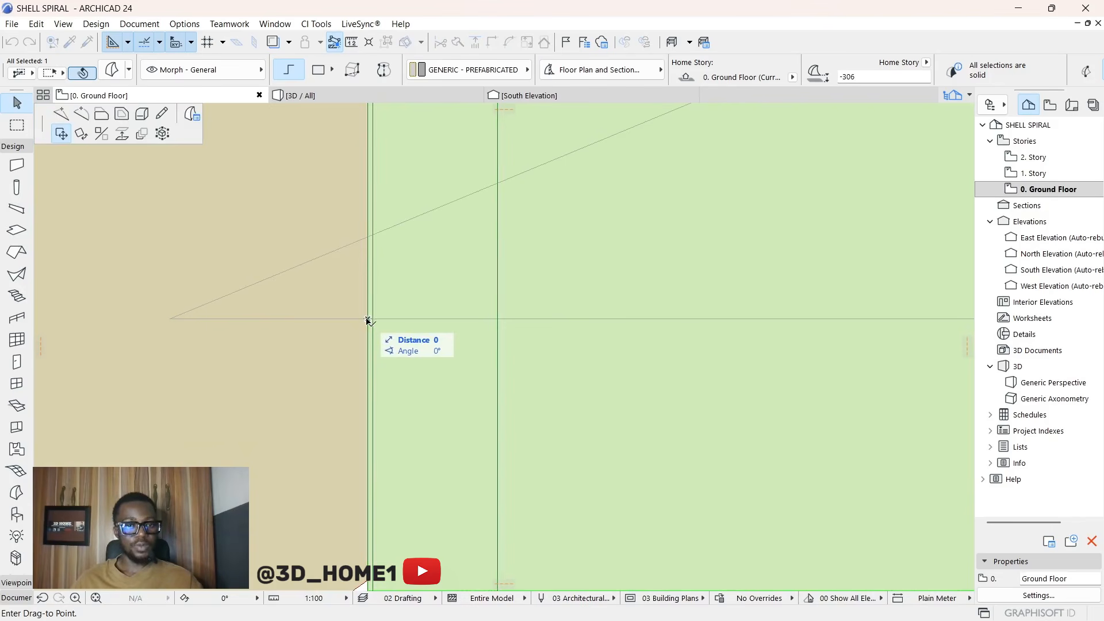
scroll(380, 313, "down", 5)
scroll(369, 286, "down", 4)
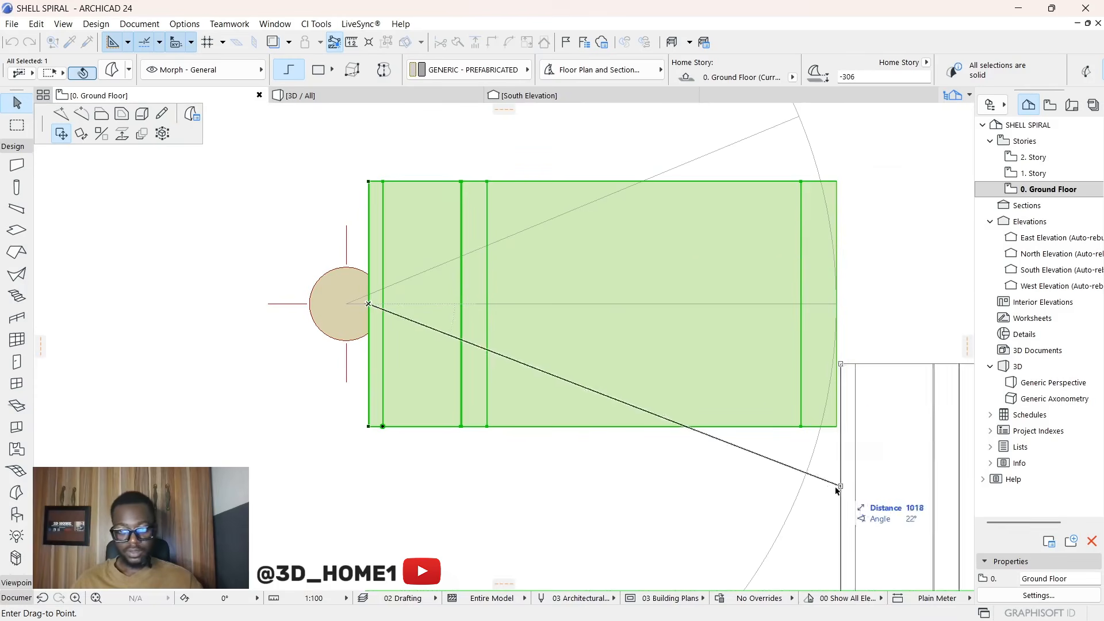
scroll(371, 278, "up", 7)
scroll(371, 278, "up", 3)
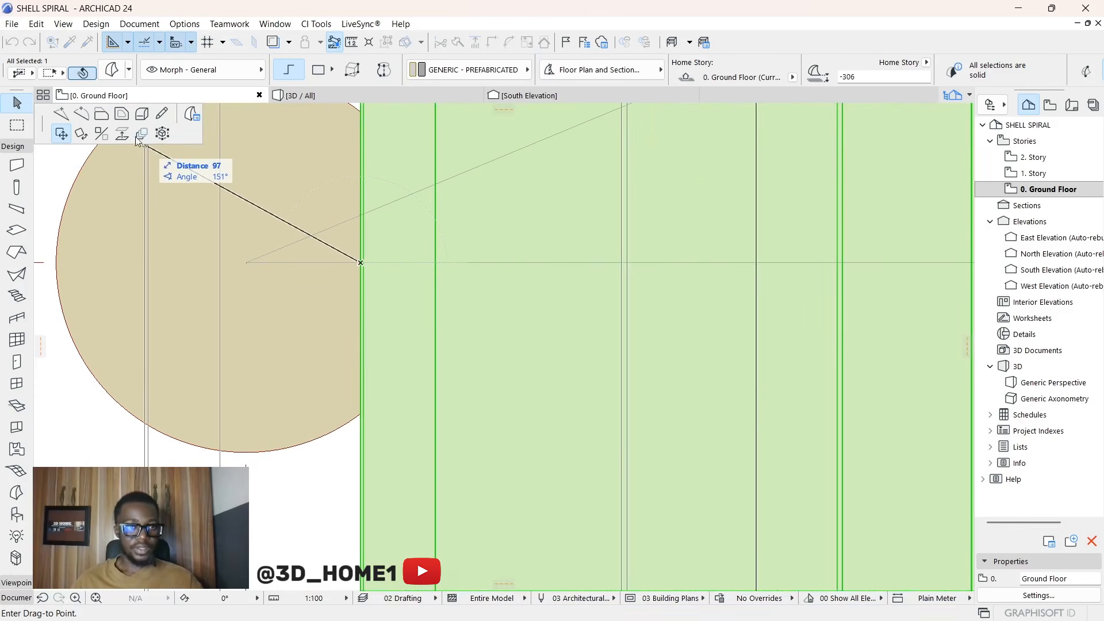
left_click(81, 134)
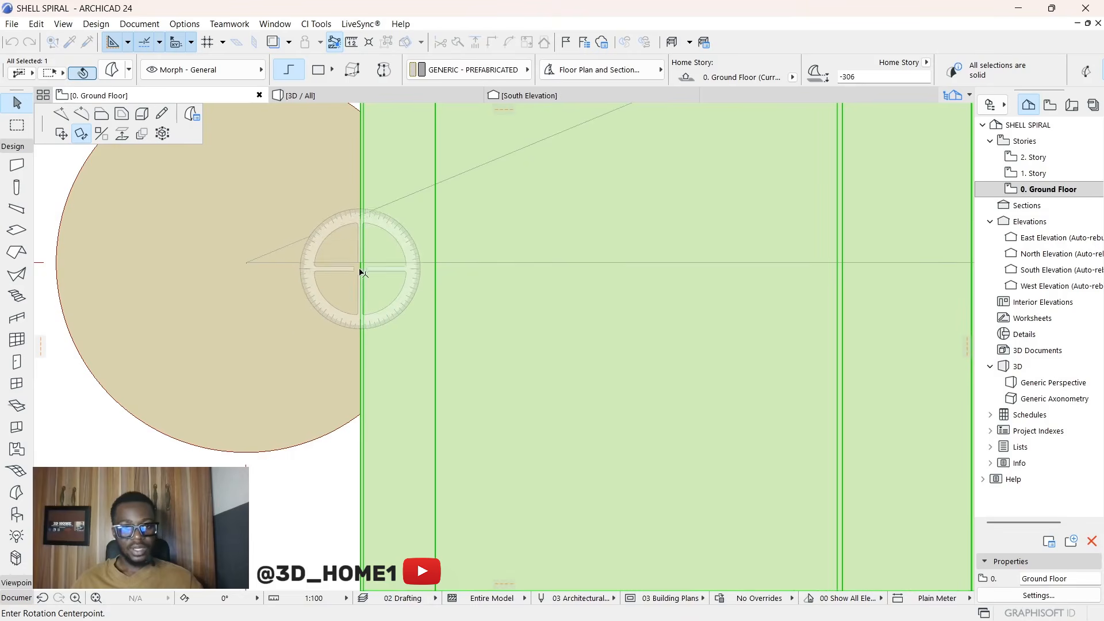
scroll(360, 267, "up", 4)
left_click(364, 272)
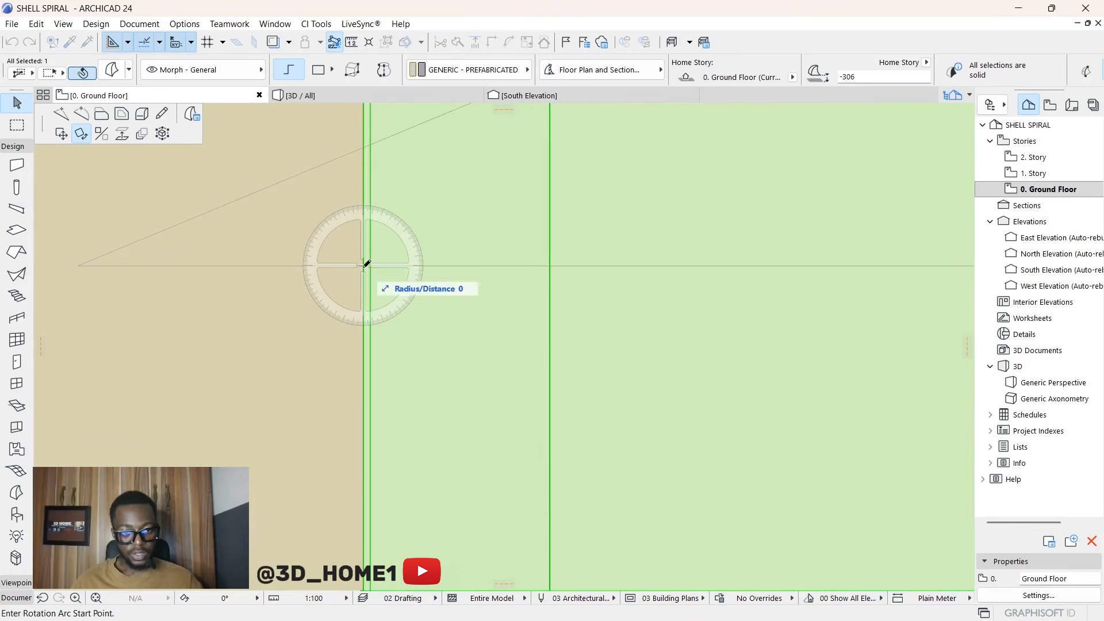
scroll(308, 278, "down", 4)
scroll(460, 305, "down", 3)
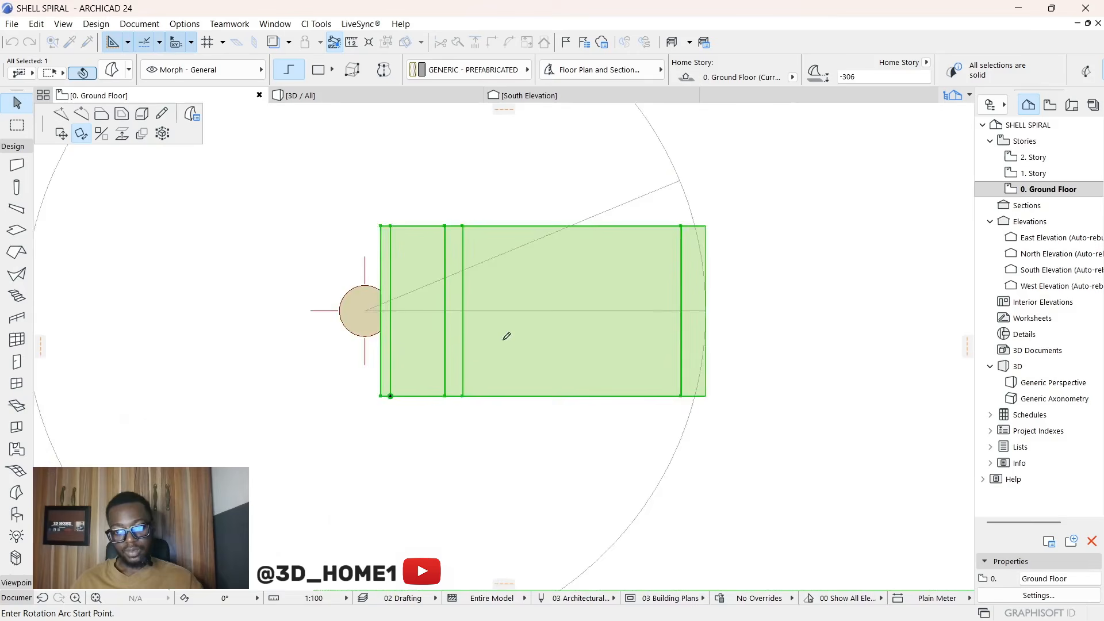
scroll(546, 351, "up", 5)
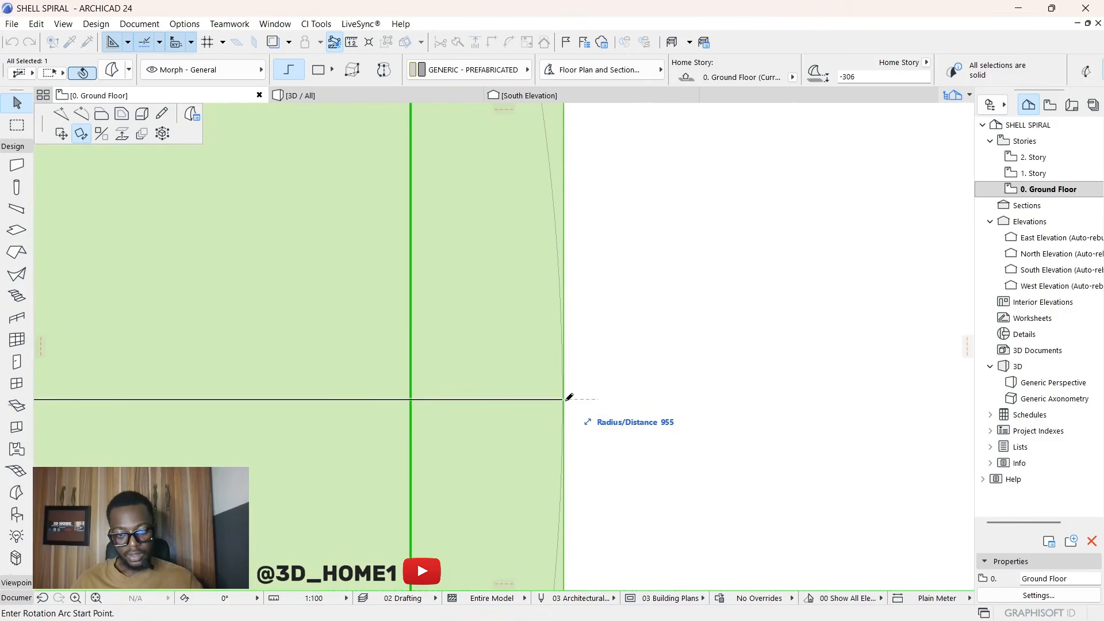
left_click(567, 399)
scroll(586, 387, "down", 3)
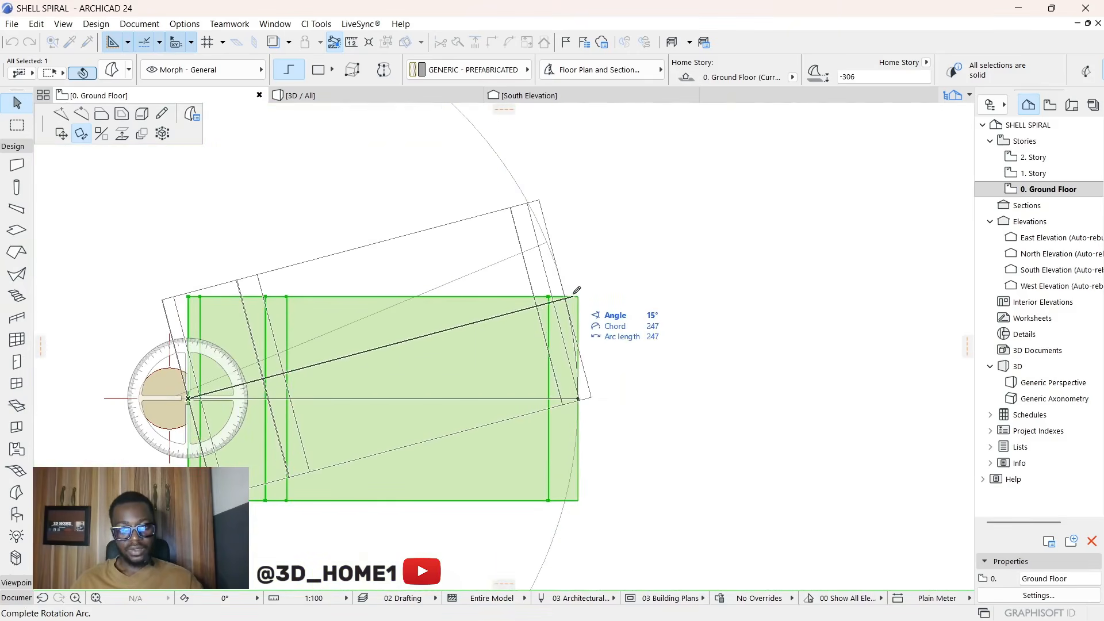
scroll(576, 290, "up", 2)
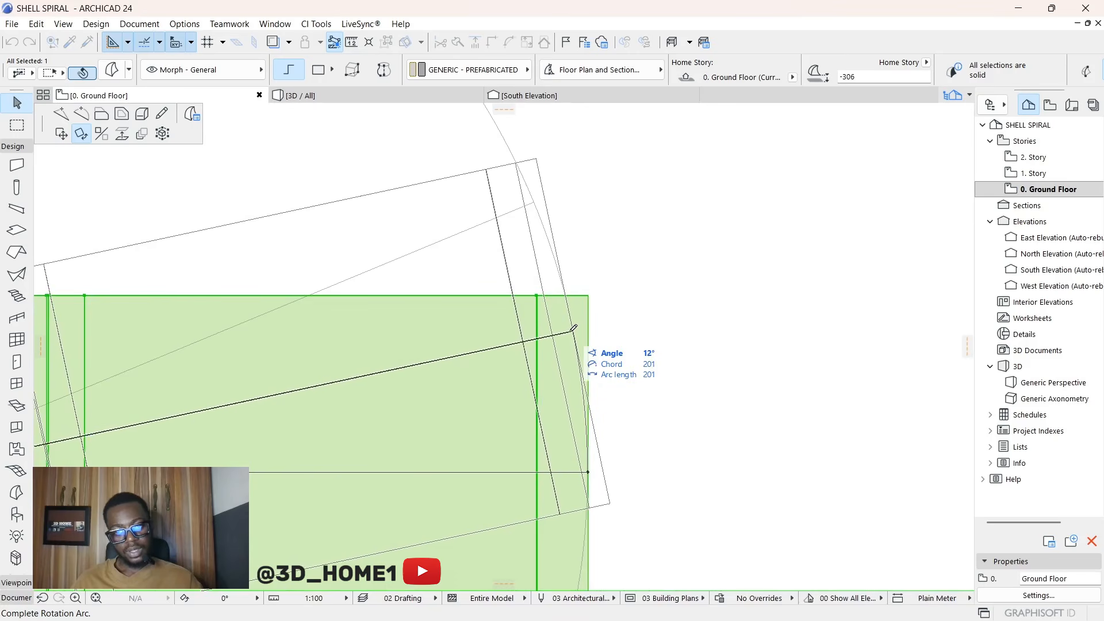
scroll(552, 338, "down", 2)
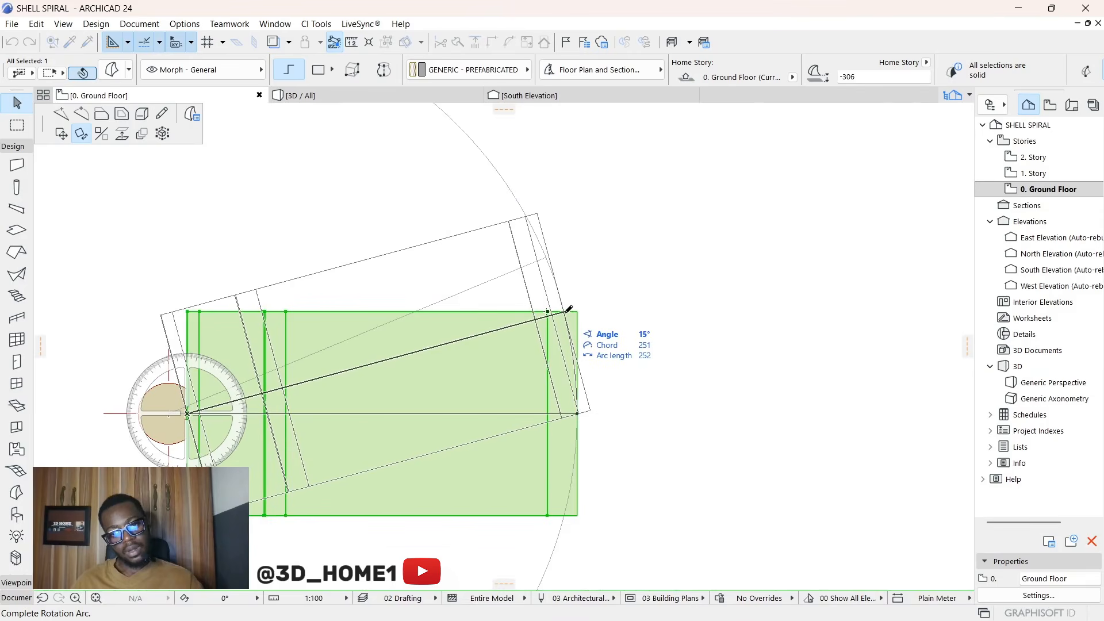
scroll(566, 311, "up", 3)
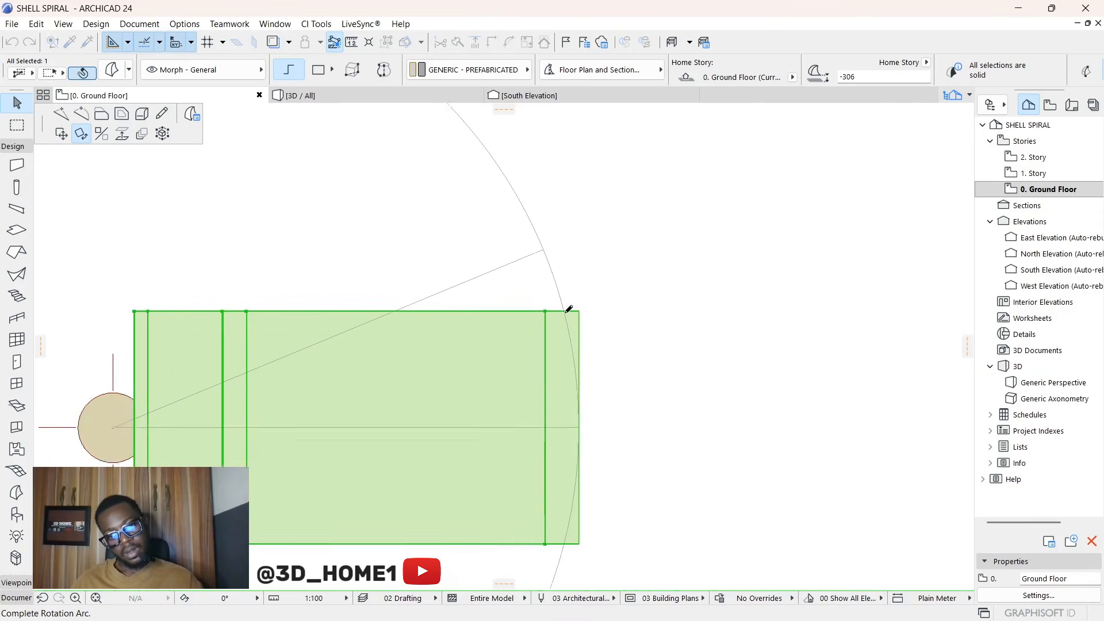
scroll(573, 328, "up", 3)
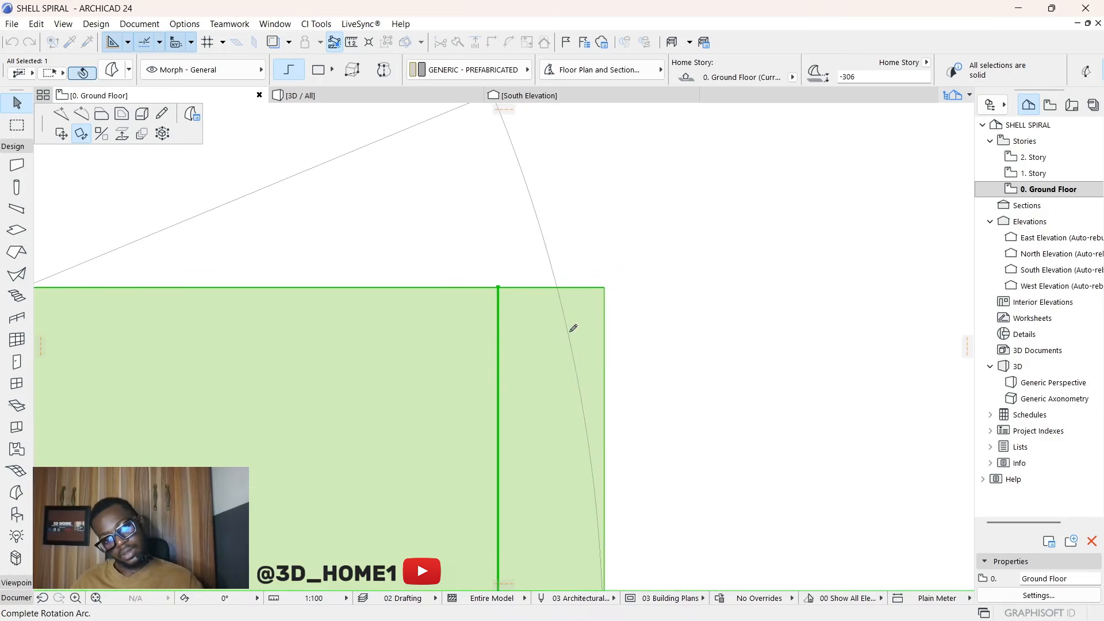
scroll(579, 306, "down", 4)
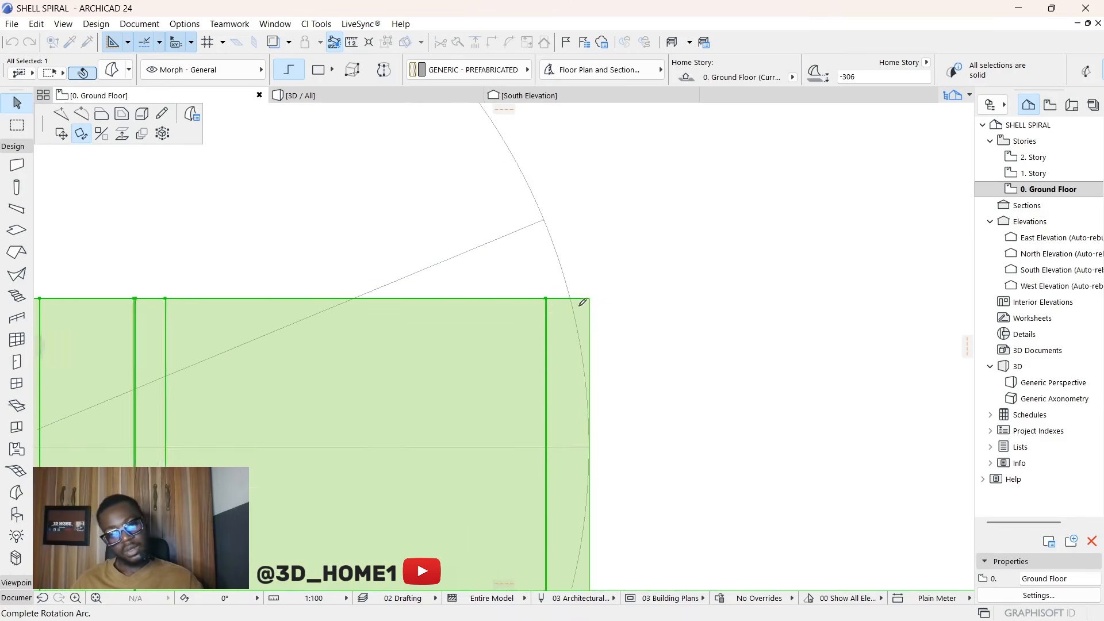
key("Escape")
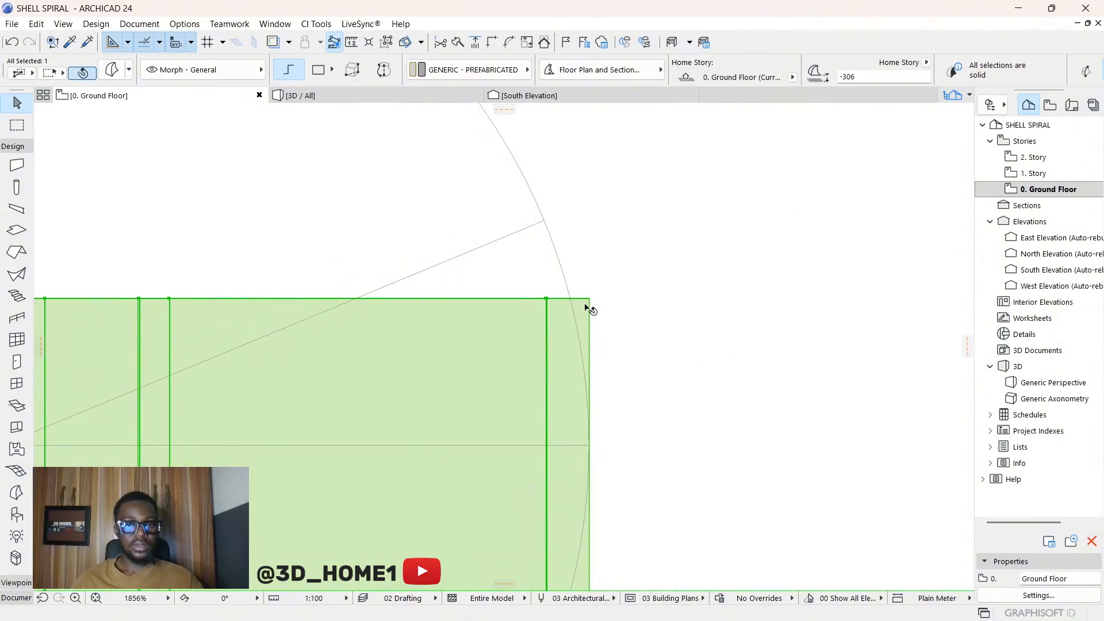
key("Escape")
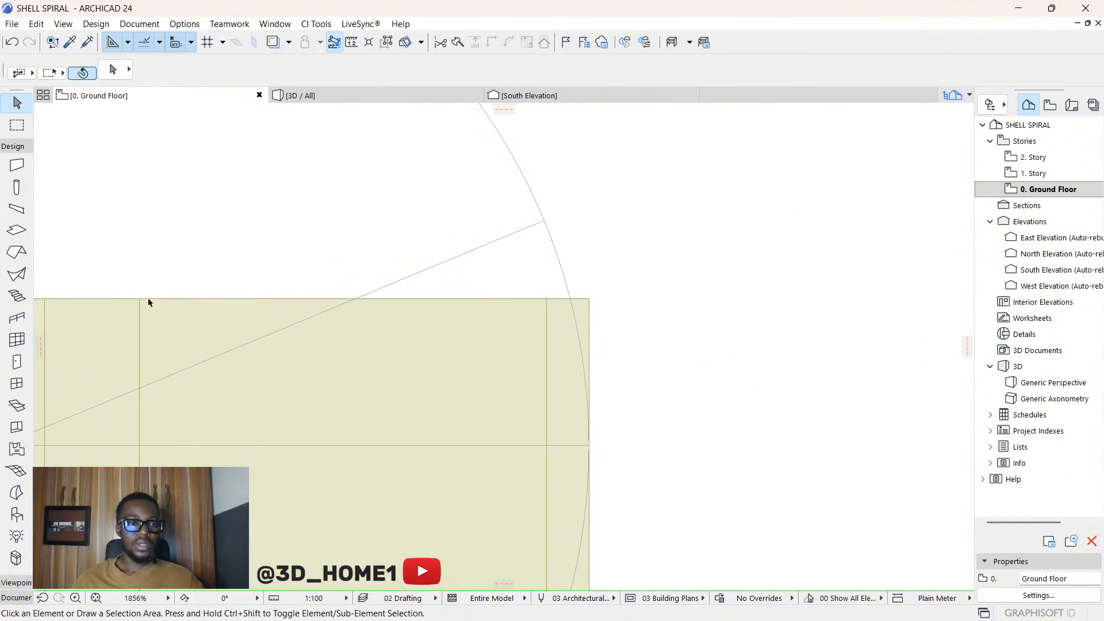
left_click(568, 279)
scroll(547, 313, "down", 2)
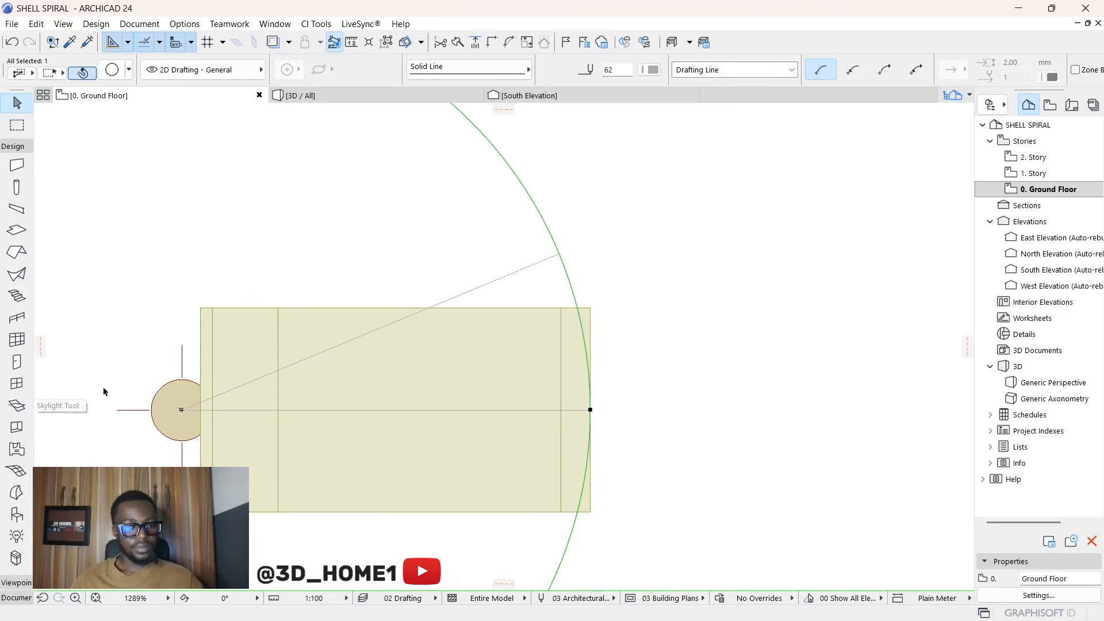
key("Escape")
left_click(468, 292)
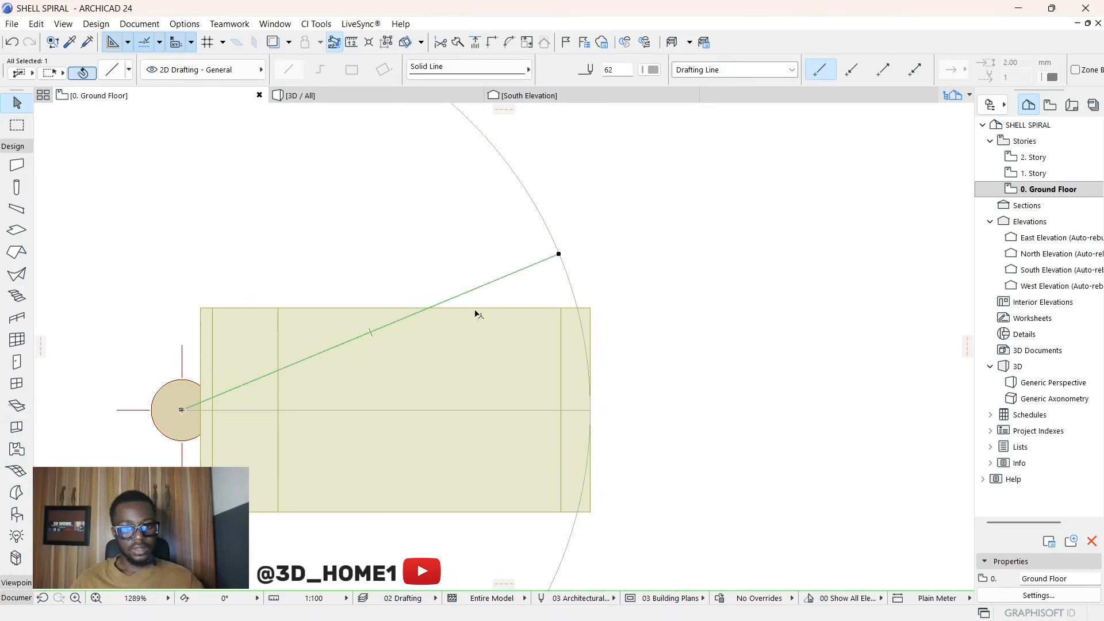
key("Escape")
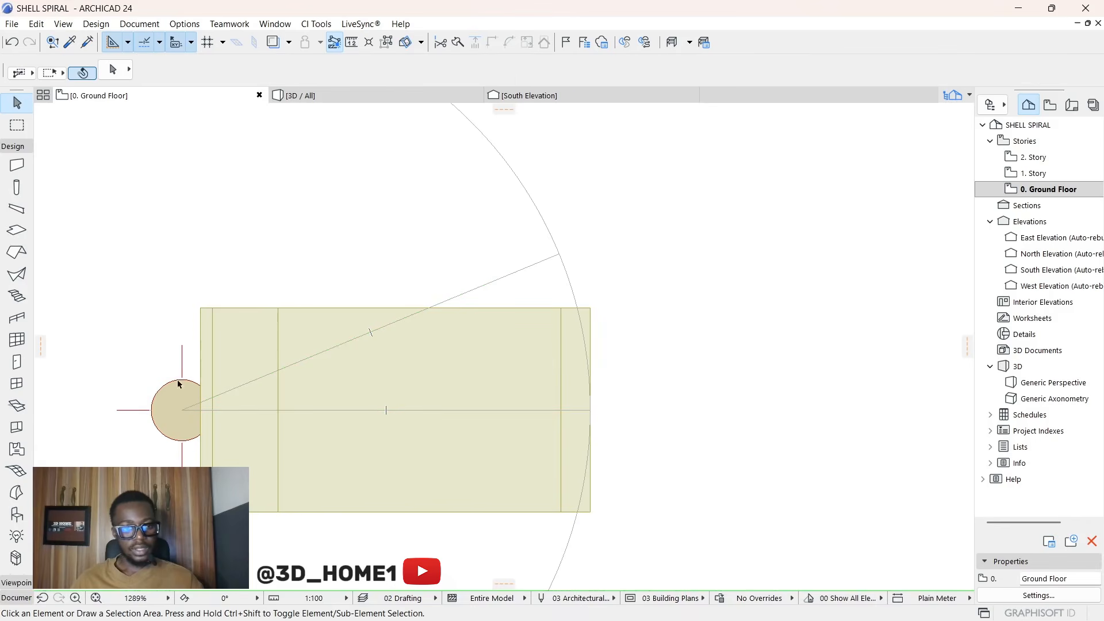
Step: Draw a short marker line outward from the outer circle, midway between the ends of the horizontal and slanted radial lines
left_click(13, 146)
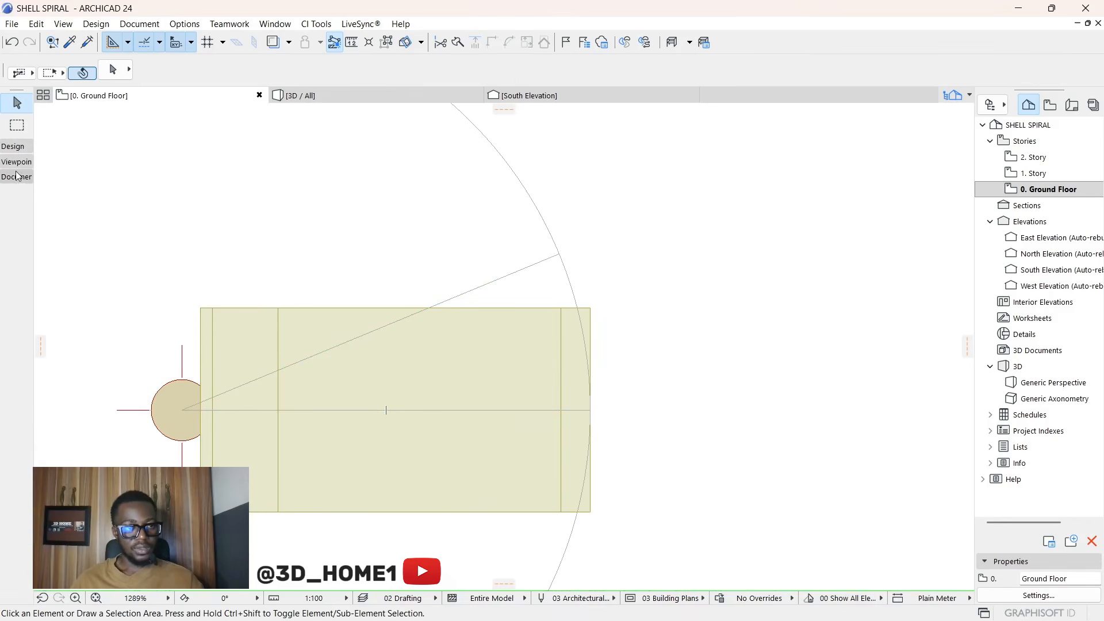
left_click(16, 177)
left_click(16, 392)
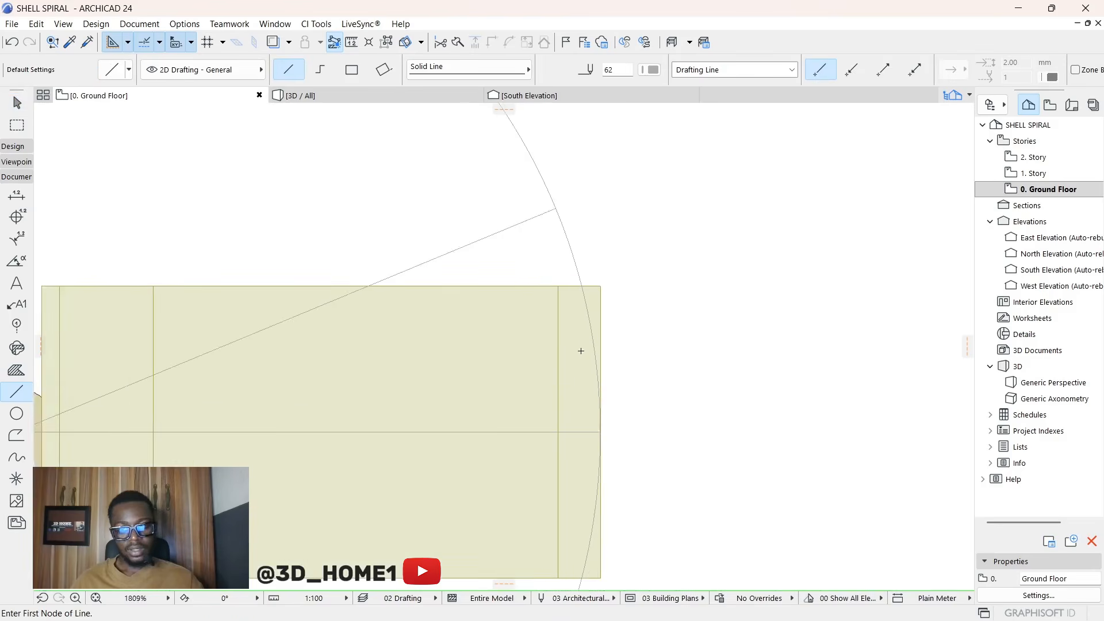
scroll(575, 351, "up", 3)
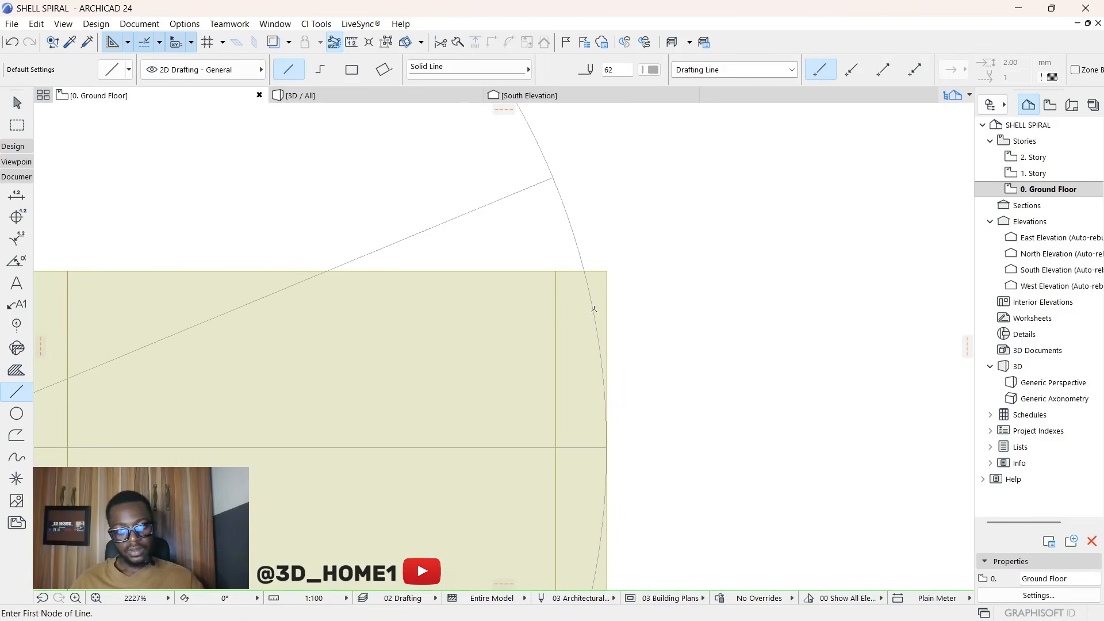
left_click(526, 191)
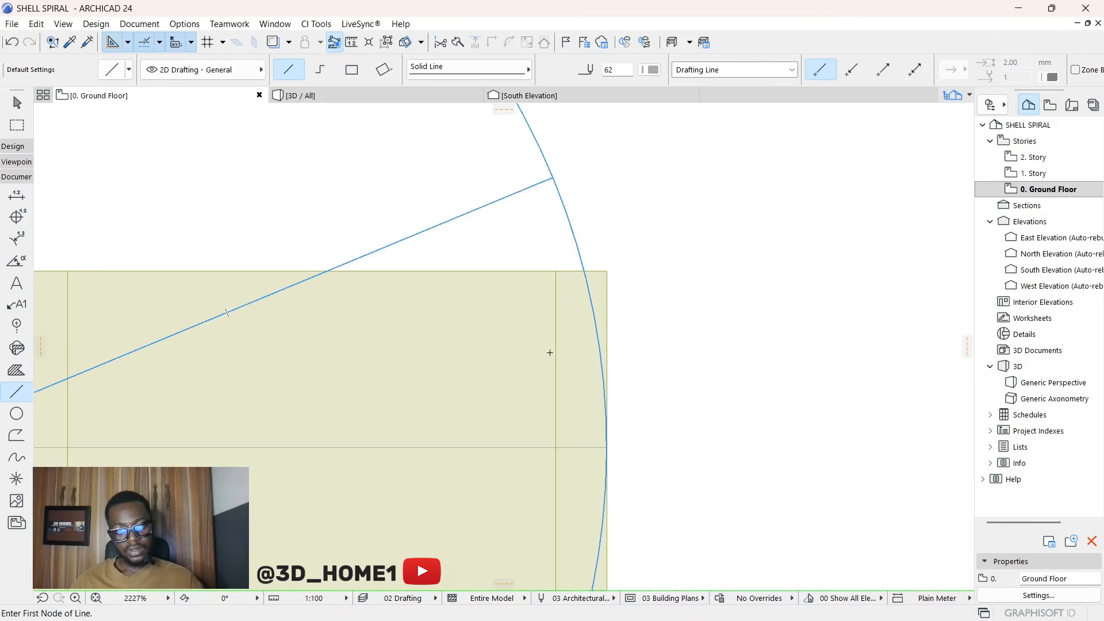
left_click(582, 447)
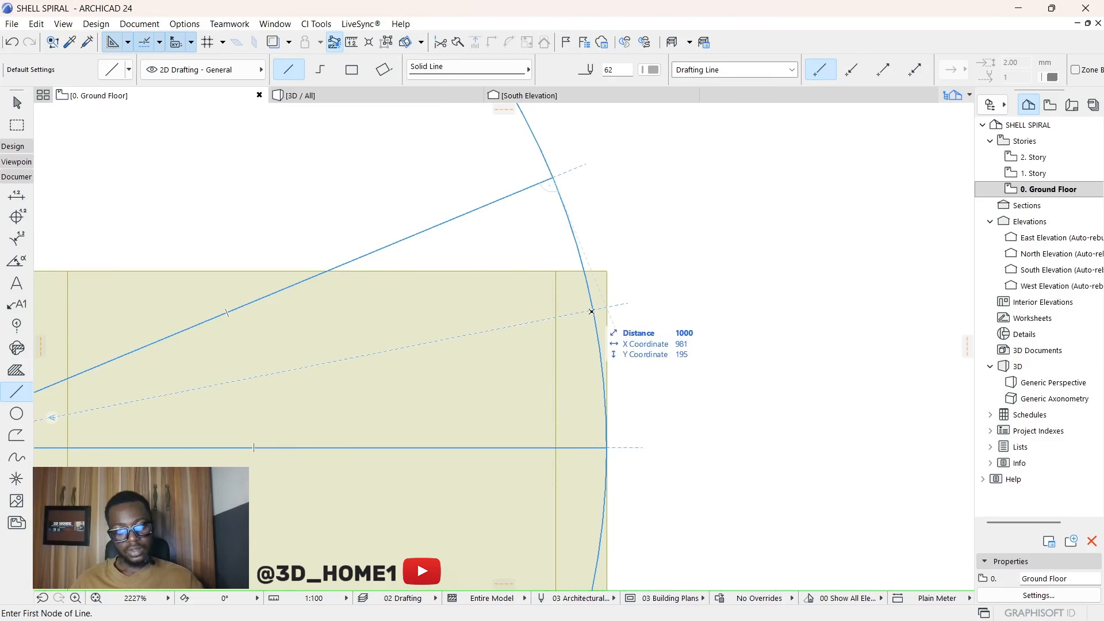
left_click(593, 310)
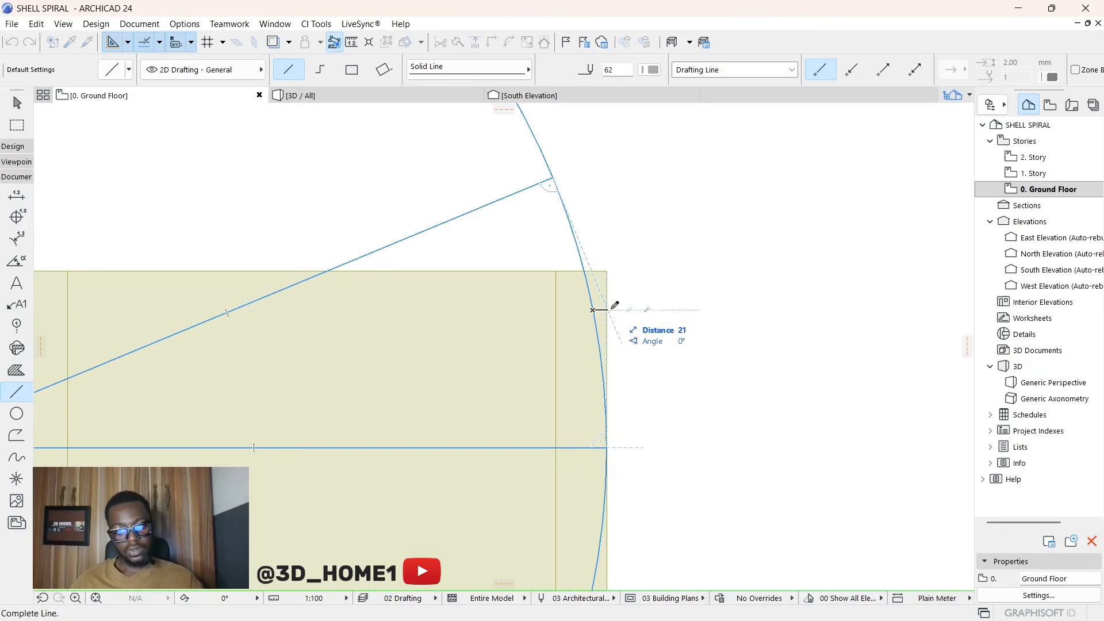
left_click(613, 305)
key("Escape")
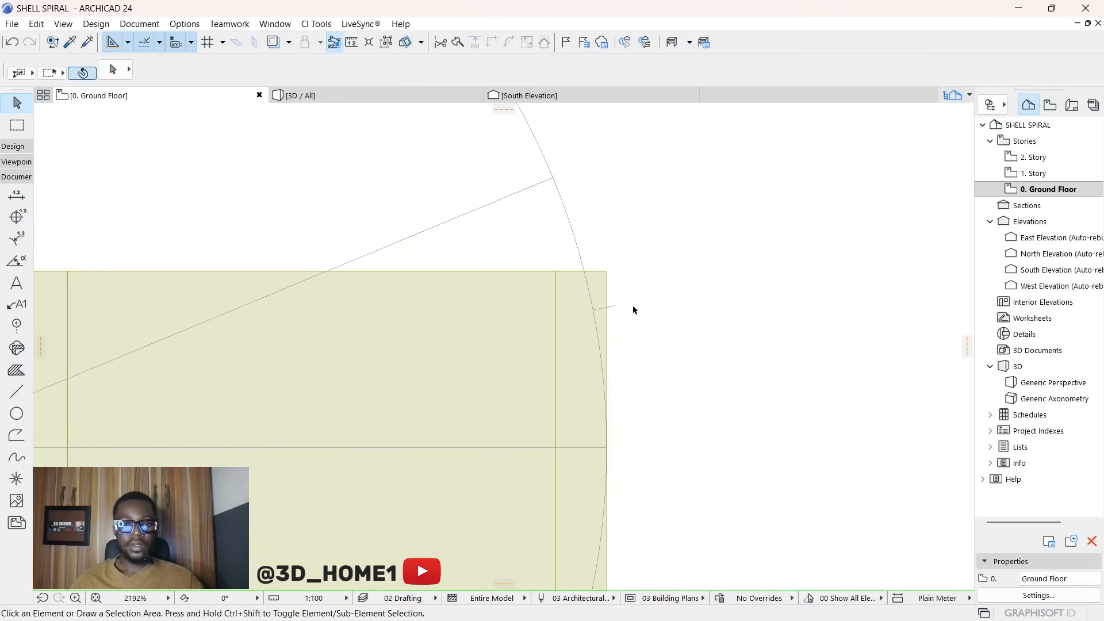
Step: Rotate the tread morph about its inner edge's midpoint so its centreline points at the short marker line on the outer circle
scroll(632, 306, "down", 6)
left_click(519, 341)
scroll(426, 344, "up", 5)
scroll(393, 369, "up", 7)
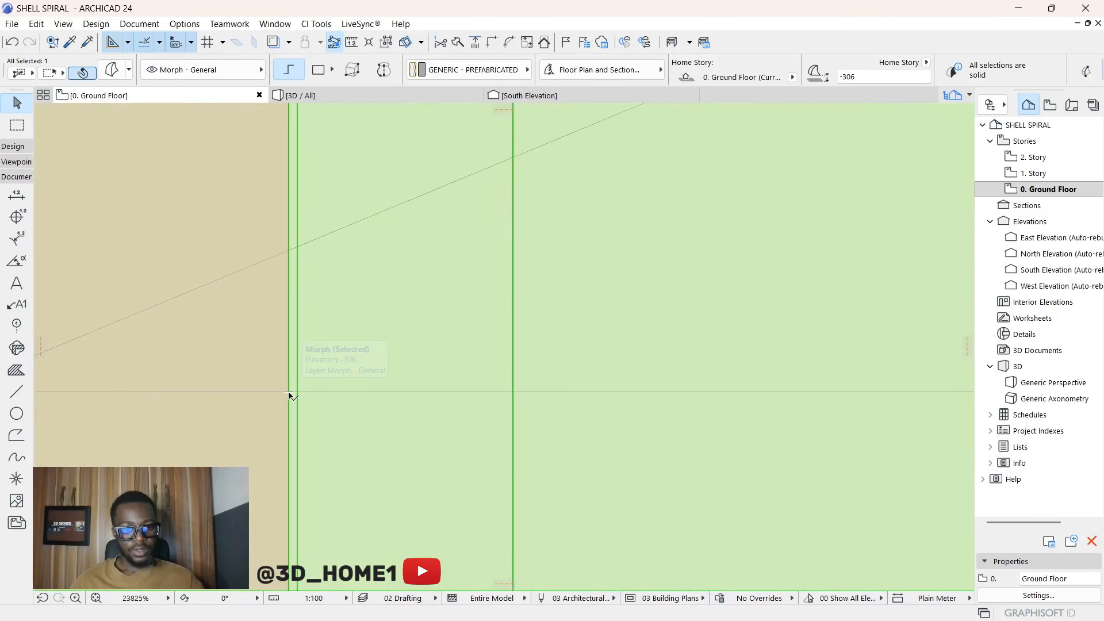
key("ctrl+e")
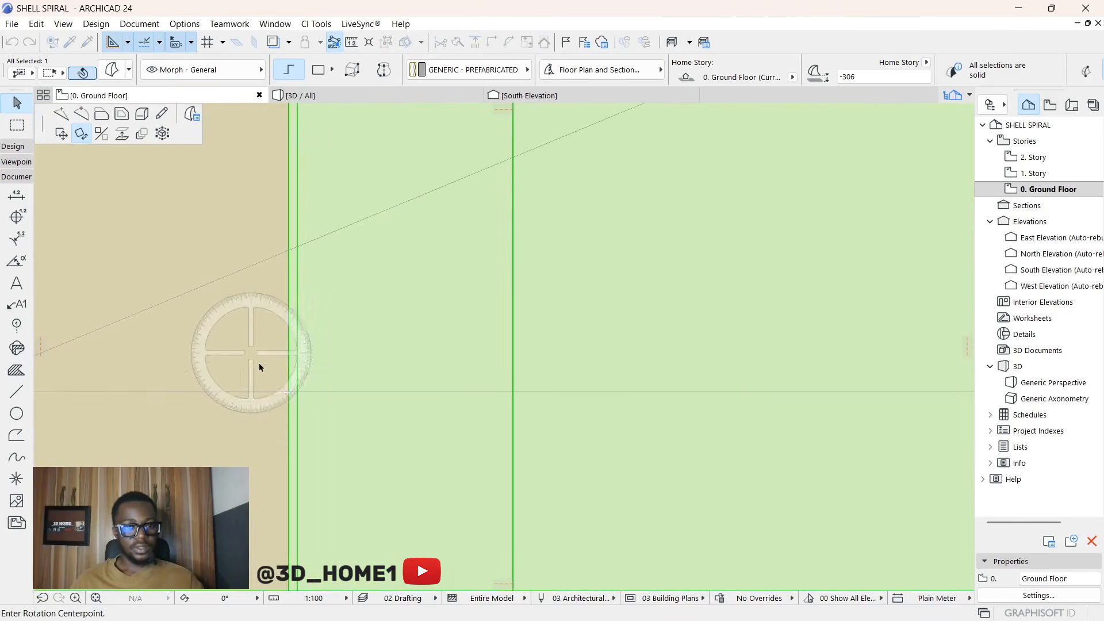
left_click(290, 394)
scroll(261, 446, "down", 6)
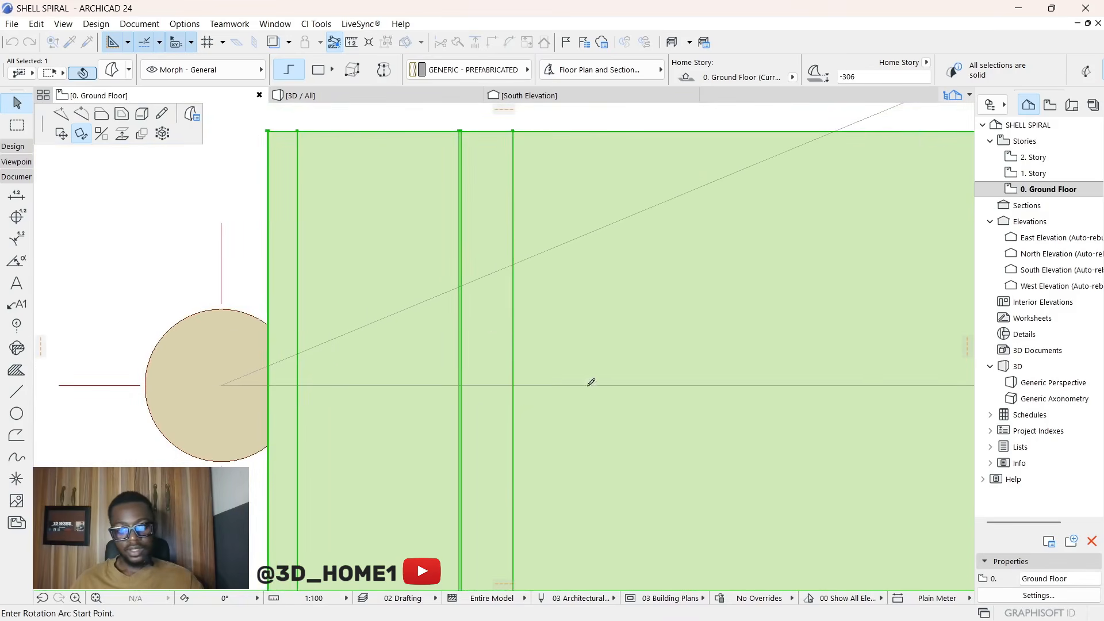
scroll(904, 435, "up", 4)
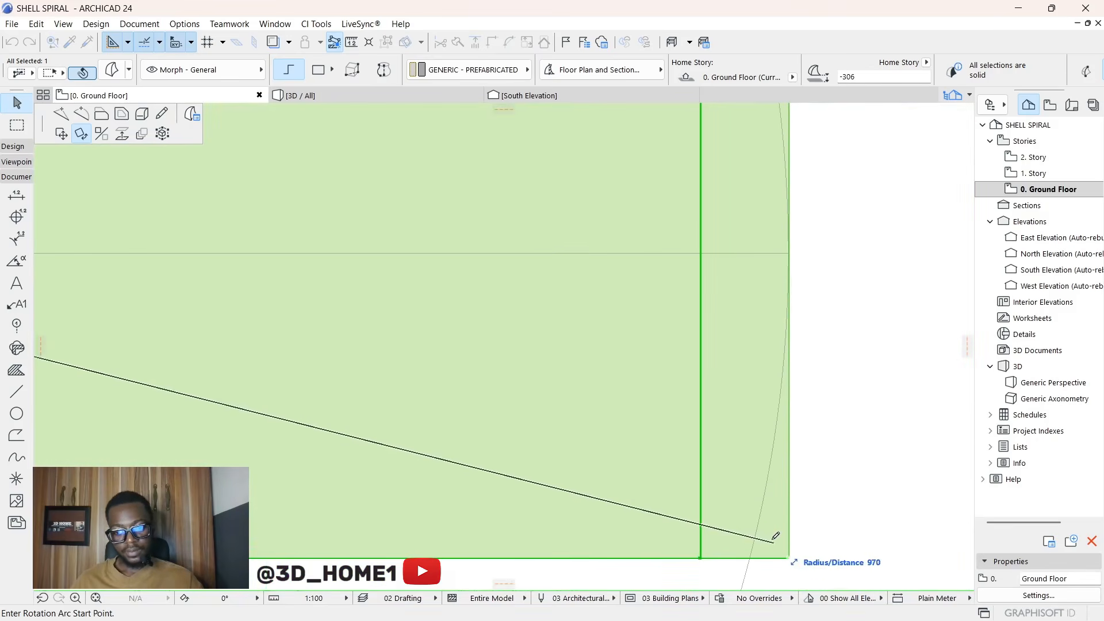
scroll(697, 415, "down", 4)
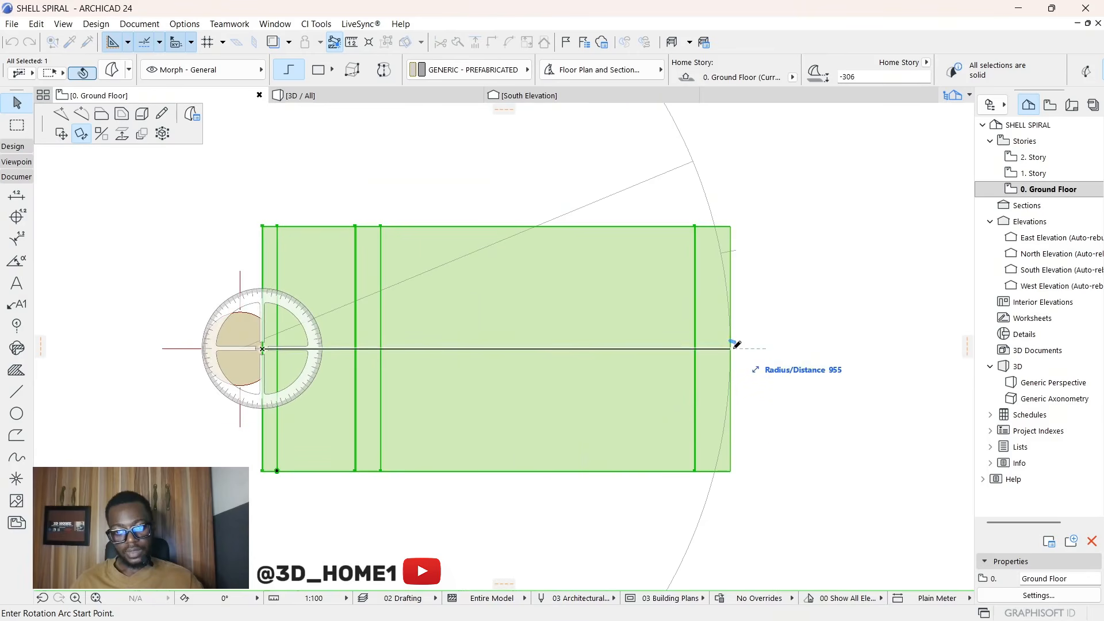
left_click(730, 348)
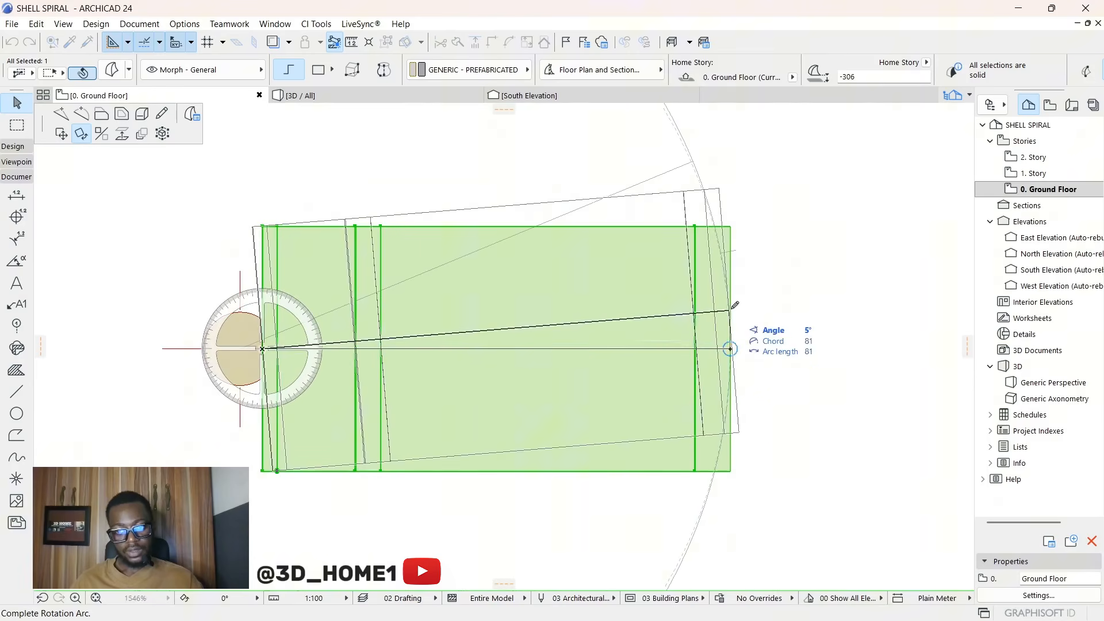
left_click(727, 247)
key("Escape")
scroll(551, 279, "down", 3)
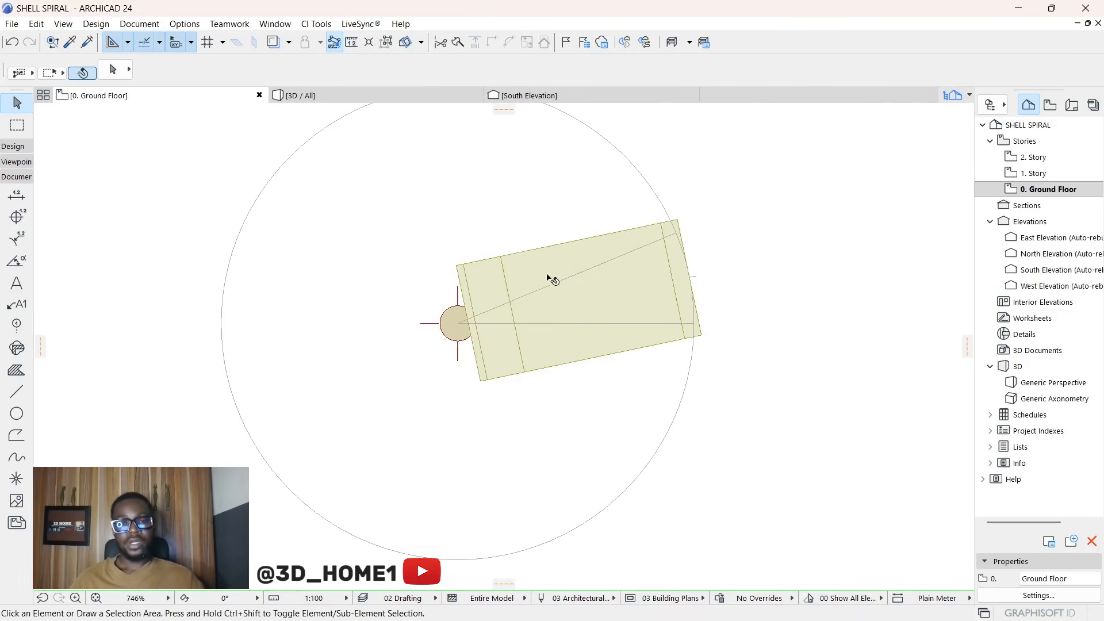
Step: Examine on the ground floor plan how the rotated tread sits over the two radial guide lines and the outer circle
scroll(551, 279, "down", 2)
scroll(477, 297, "up", 3)
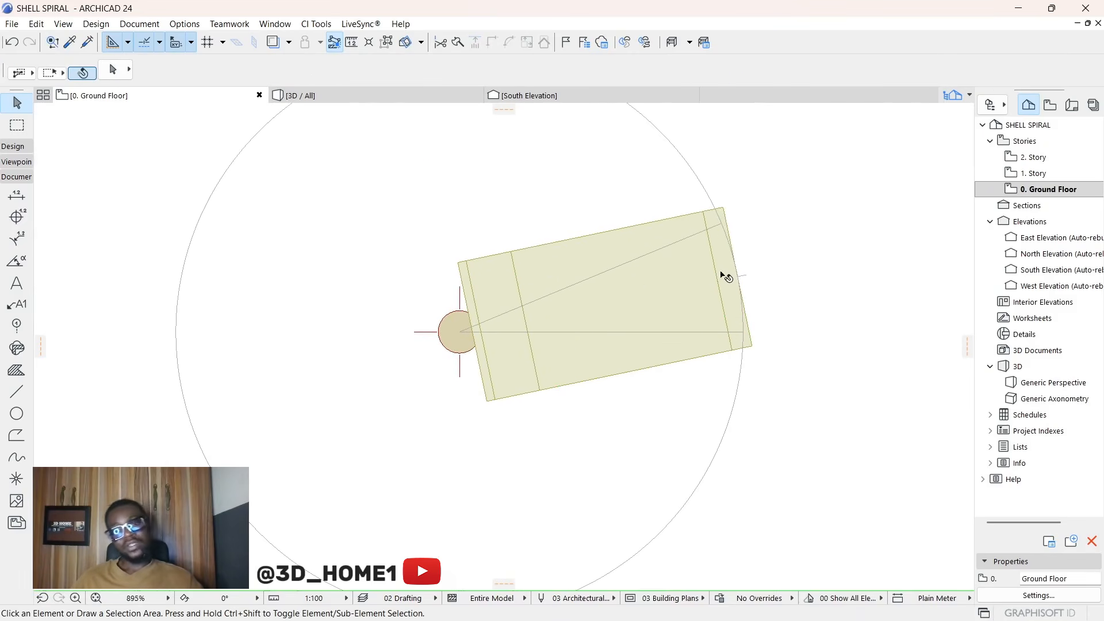
scroll(721, 274, "up", 3)
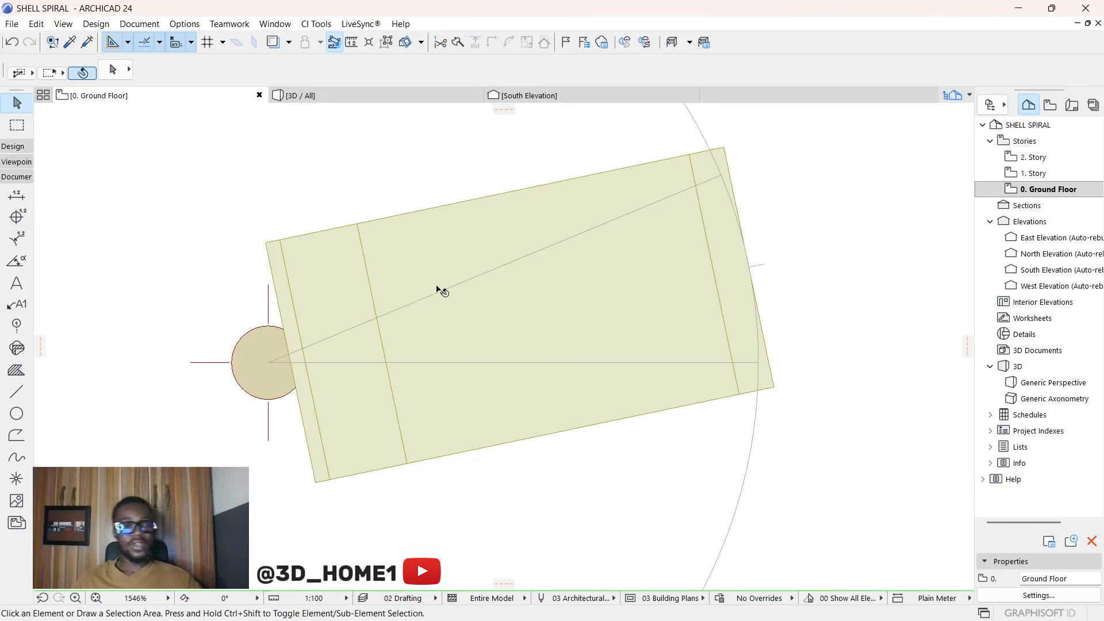
scroll(428, 304, "down", 2)
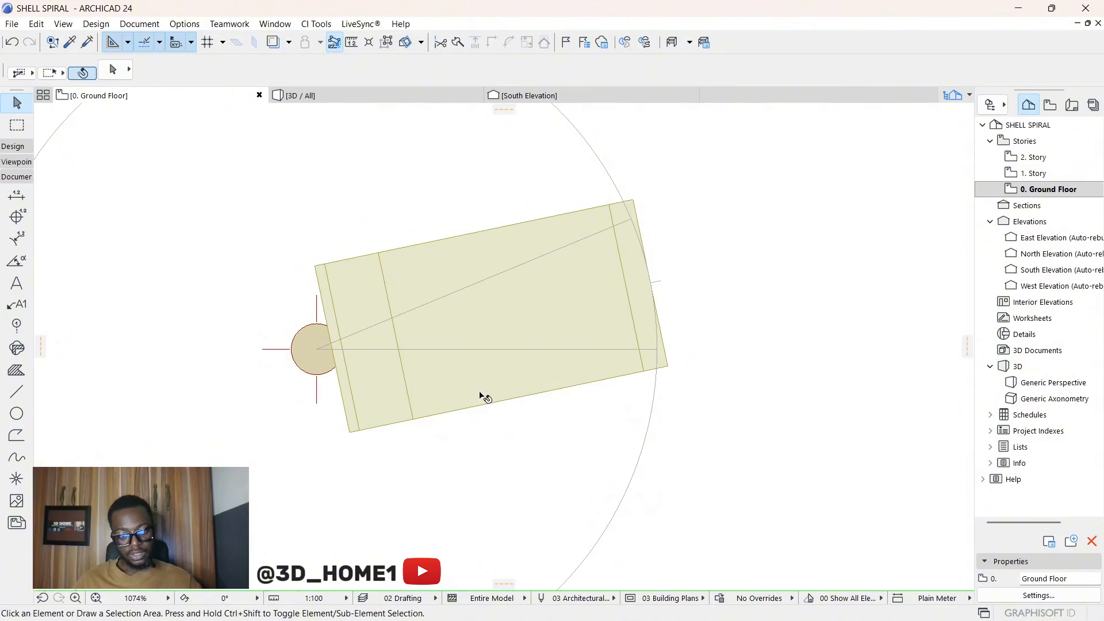
scroll(375, 298, "up", 3)
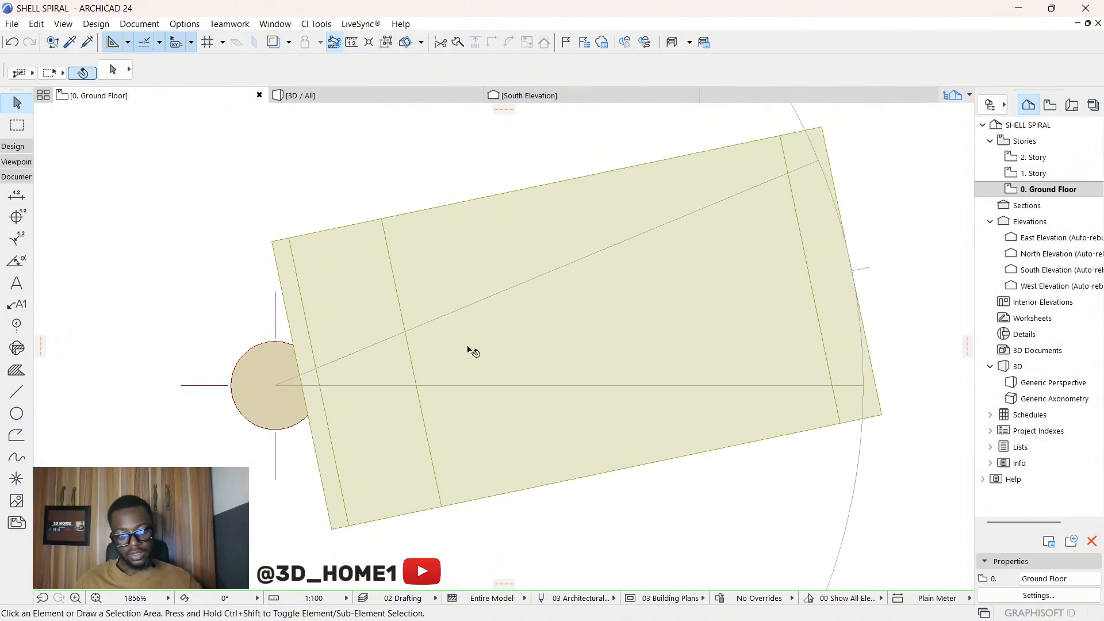
scroll(514, 288, "down", 3)
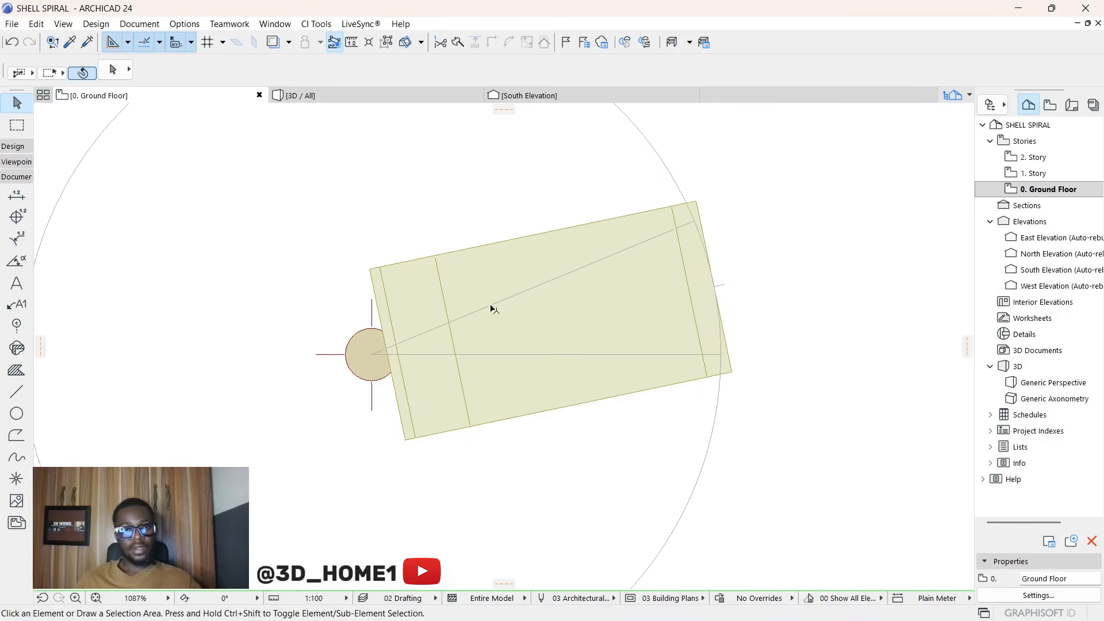
Step: Inspect the rotated tread morph in 3D, checking its shape and where its curved end meets the round column
left_click(437, 99)
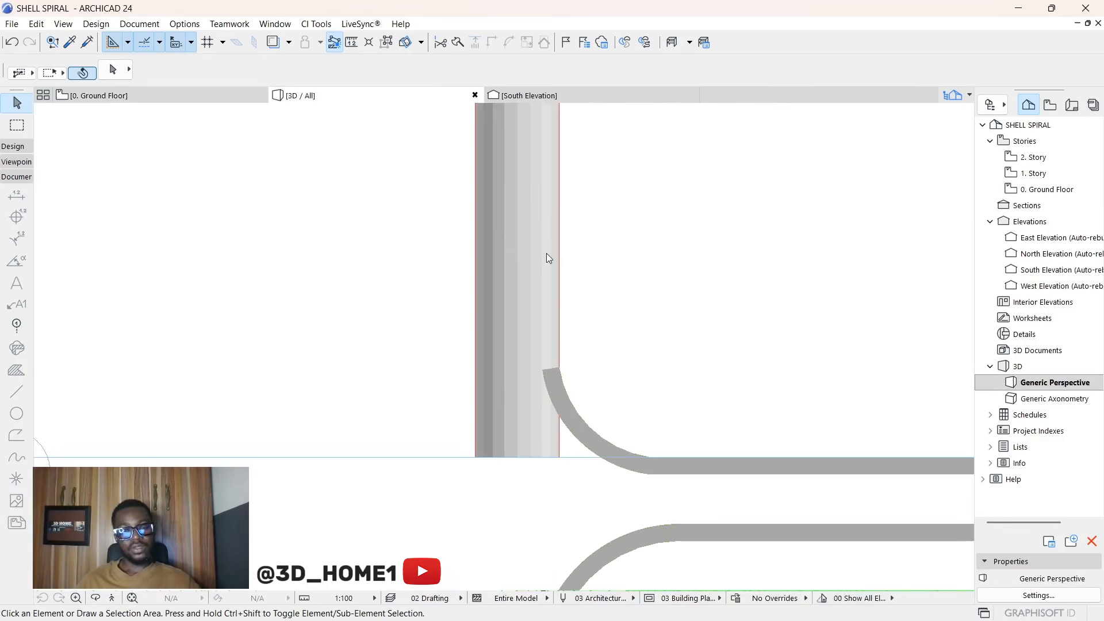
scroll(526, 403, "down", 8)
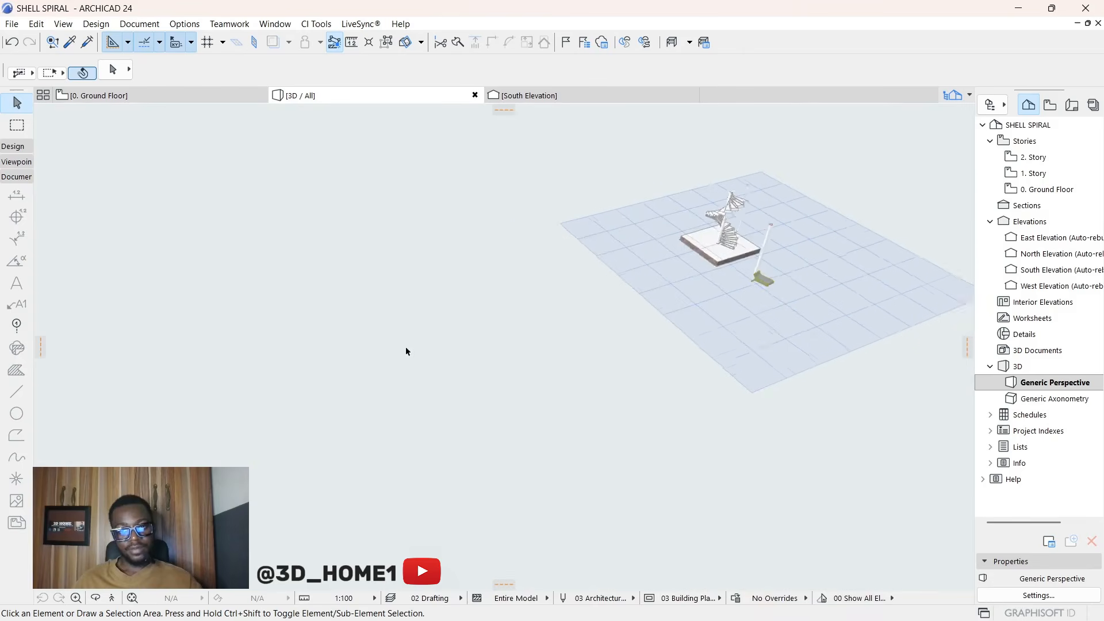
scroll(705, 280, "up", 2)
scroll(706, 283, "up", 10)
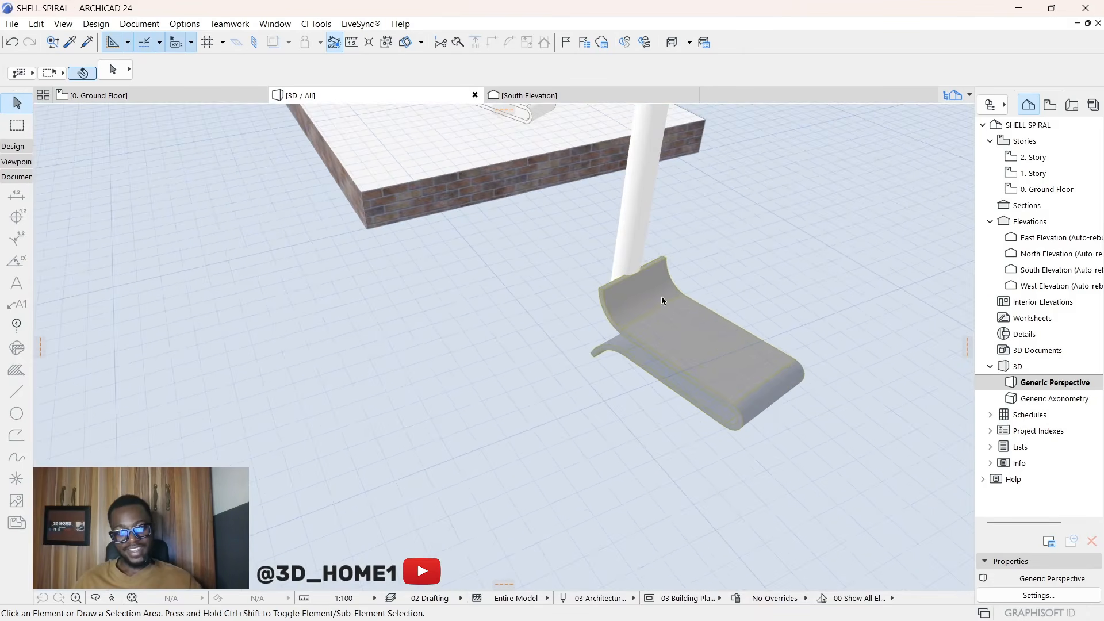
scroll(675, 319, "up", 3)
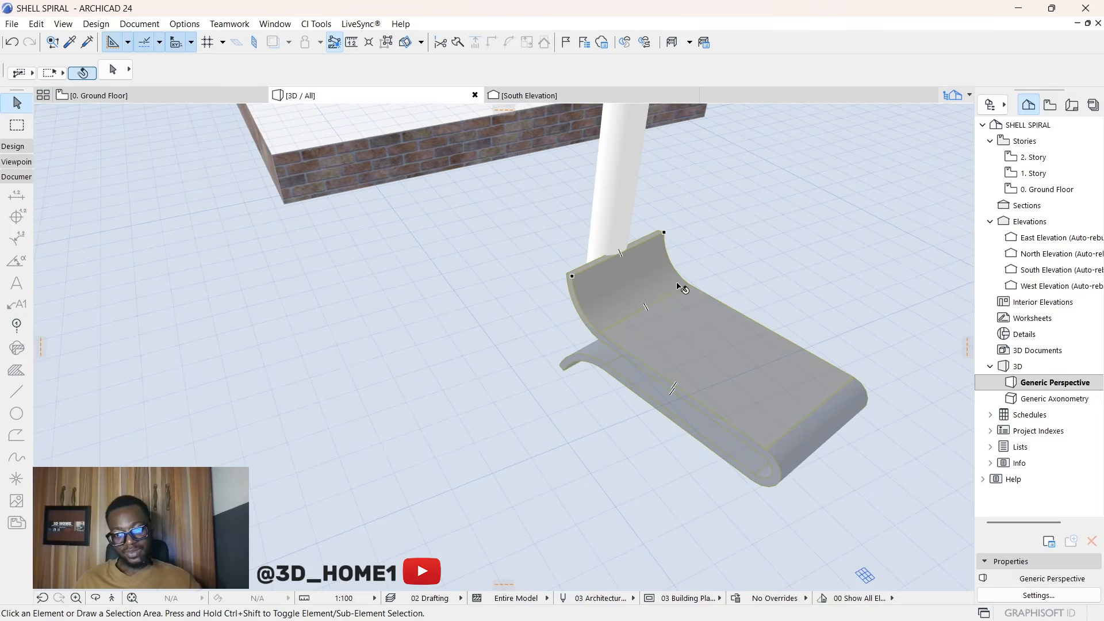
scroll(693, 420, "down", 4)
scroll(715, 382, "up", 2)
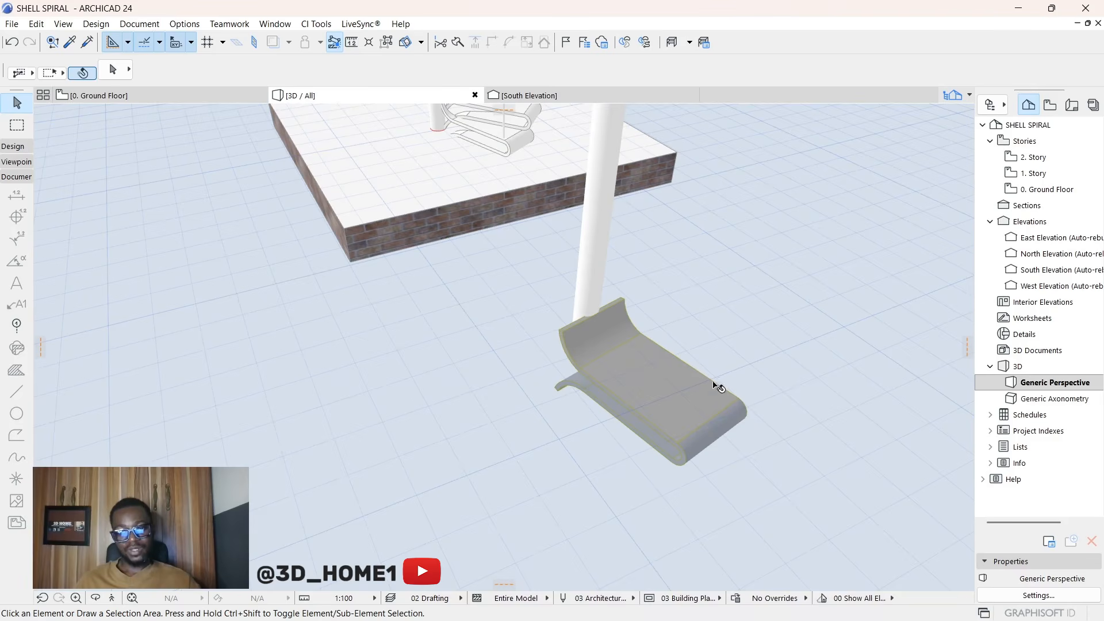
scroll(726, 371, "up", 3)
scroll(594, 368, "down", 1)
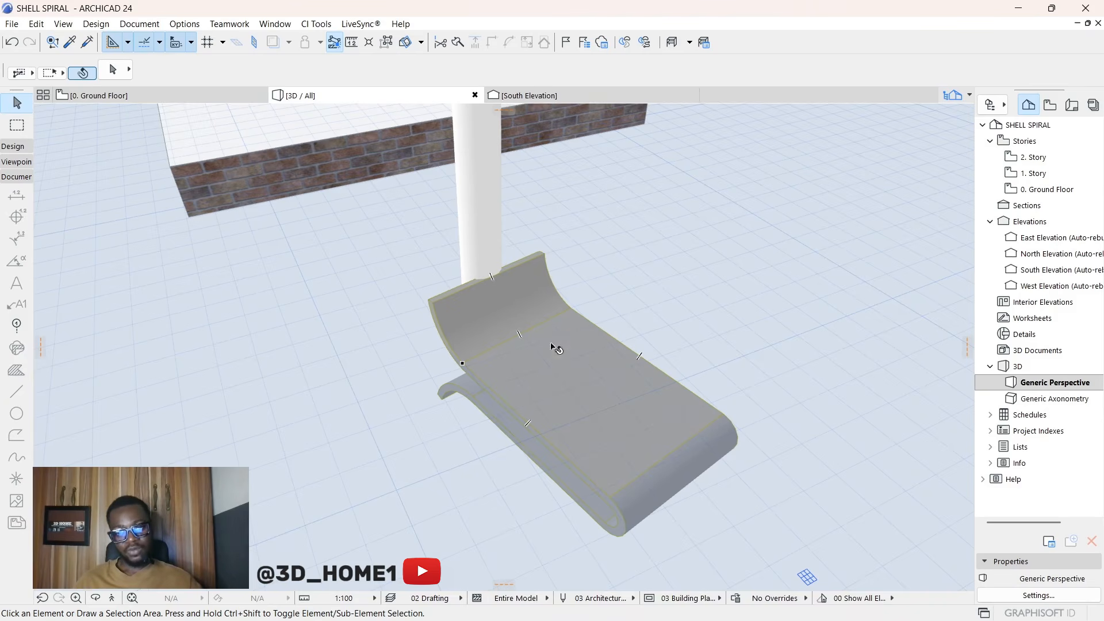
left_click_drag(555, 349, 626, 423)
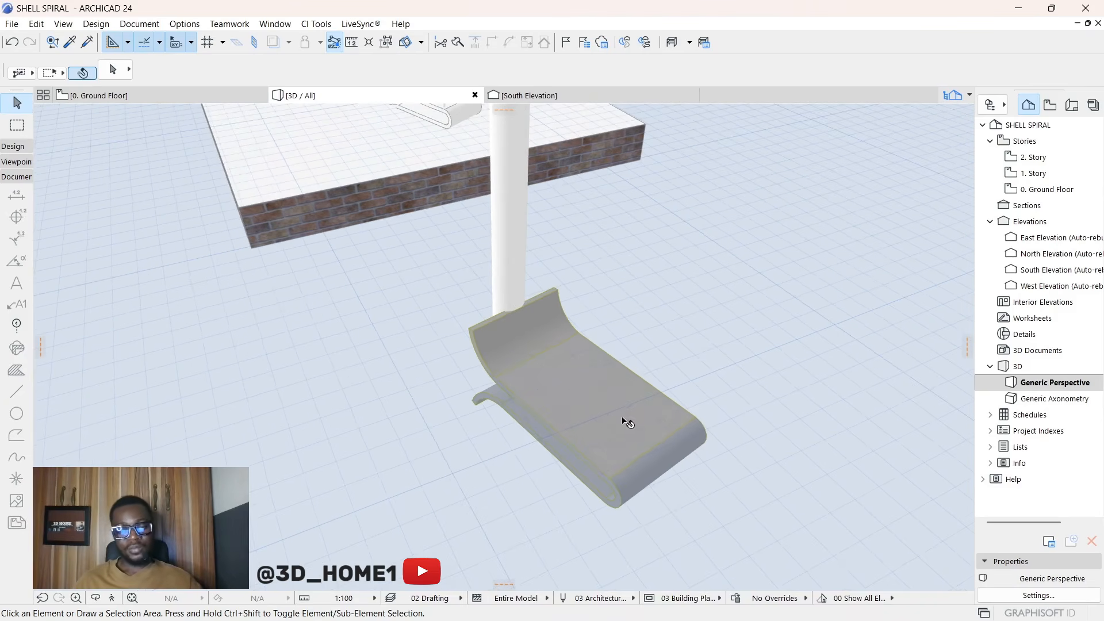
left_click(671, 424)
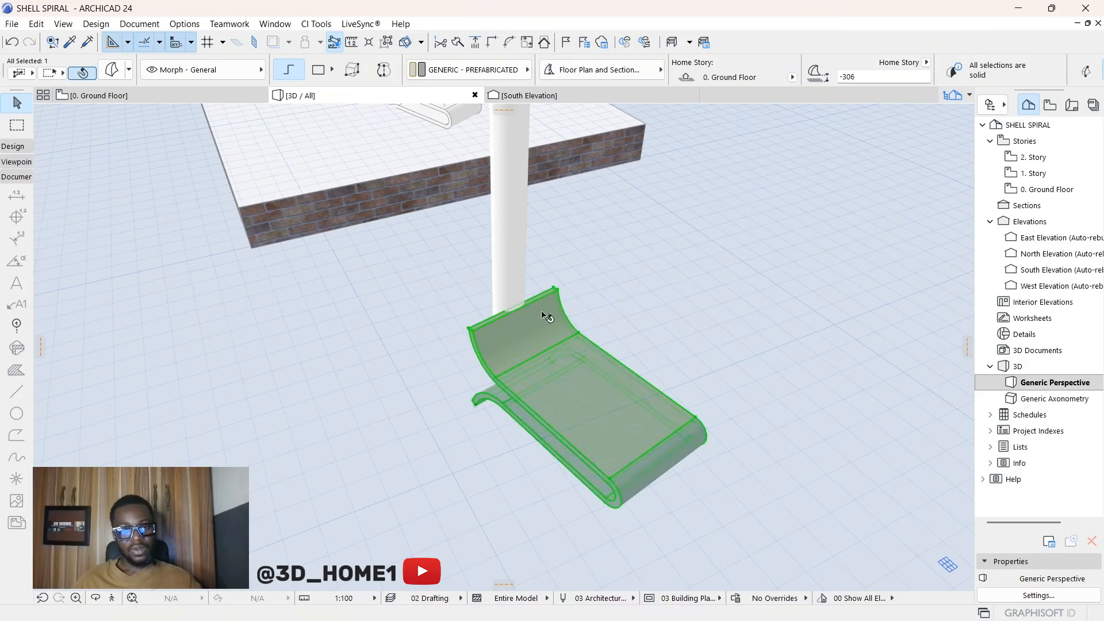
scroll(634, 395, "up", 2)
left_click(330, 226)
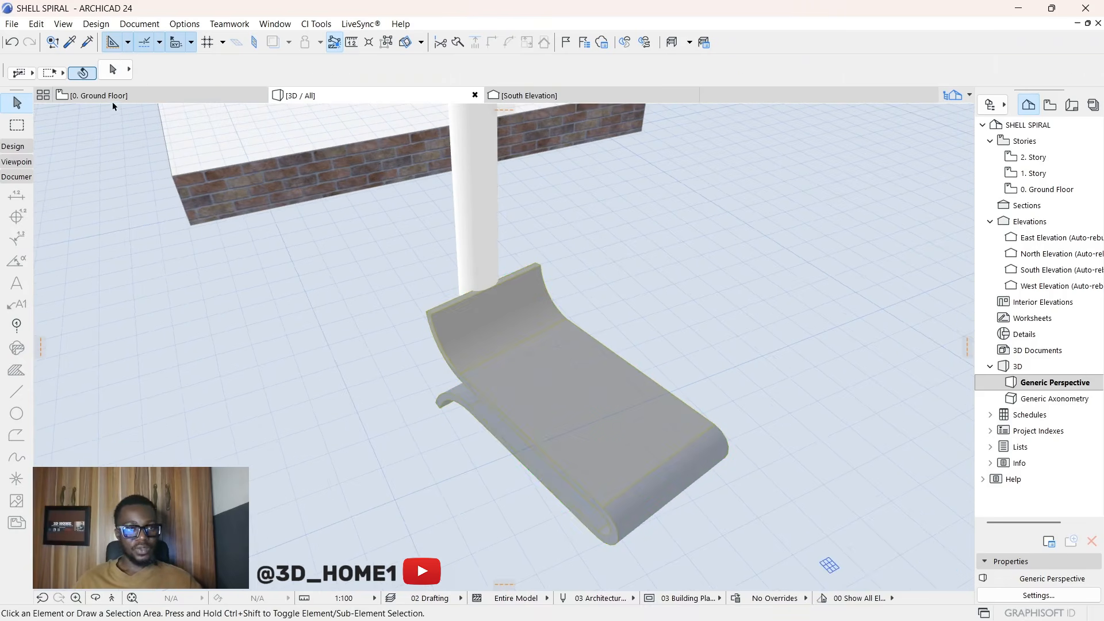
Step: Split the tread morph along the slanted radial line on the ground floor plan
left_click(112, 98)
scroll(530, 274, "down", 3)
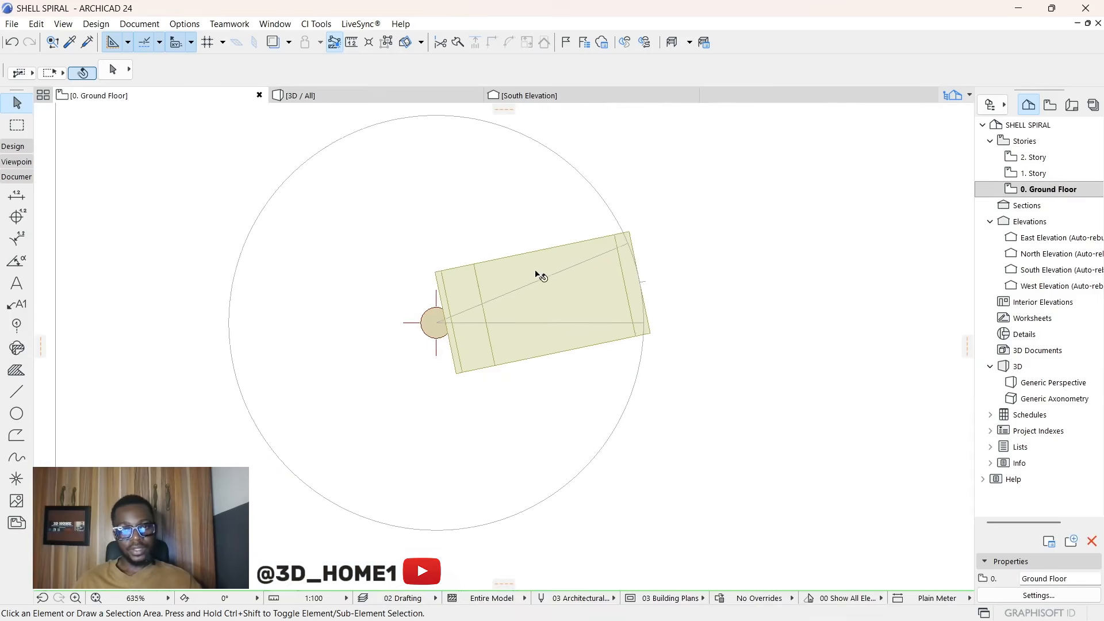
left_click(457, 43)
scroll(555, 254, "up", 1)
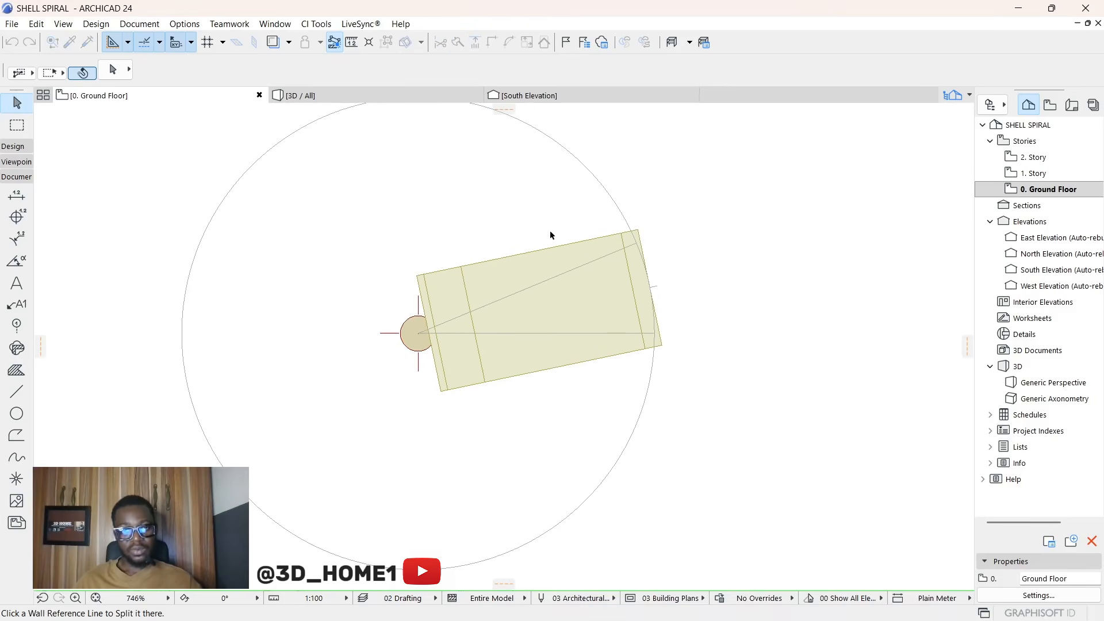
key("Escape")
left_click(552, 259)
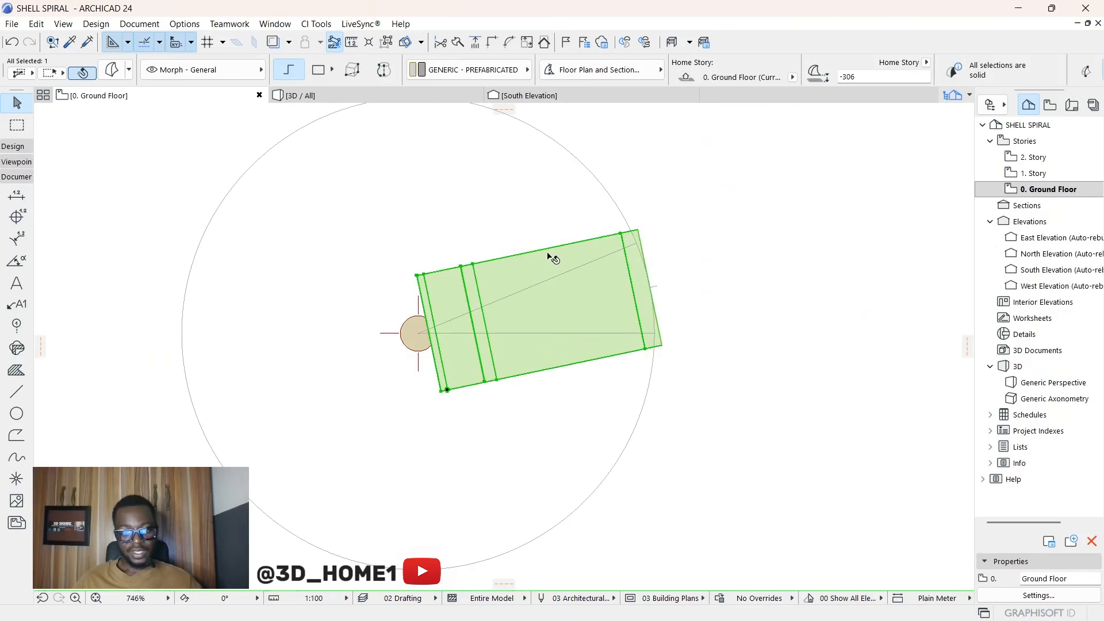
left_click(458, 44)
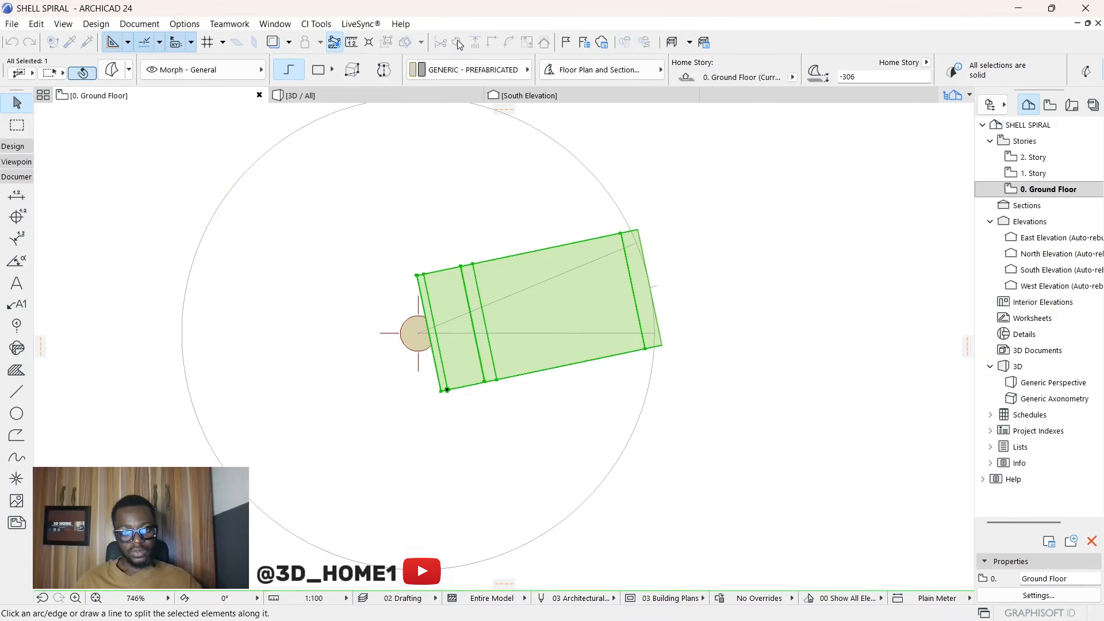
scroll(546, 278, "up", 4)
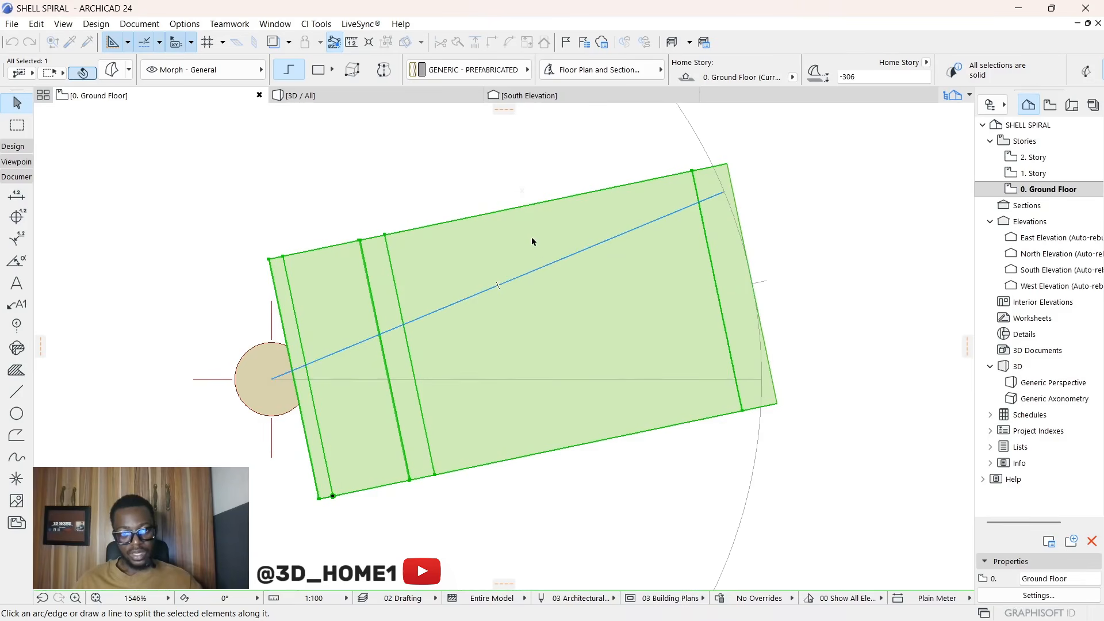
left_click(551, 266)
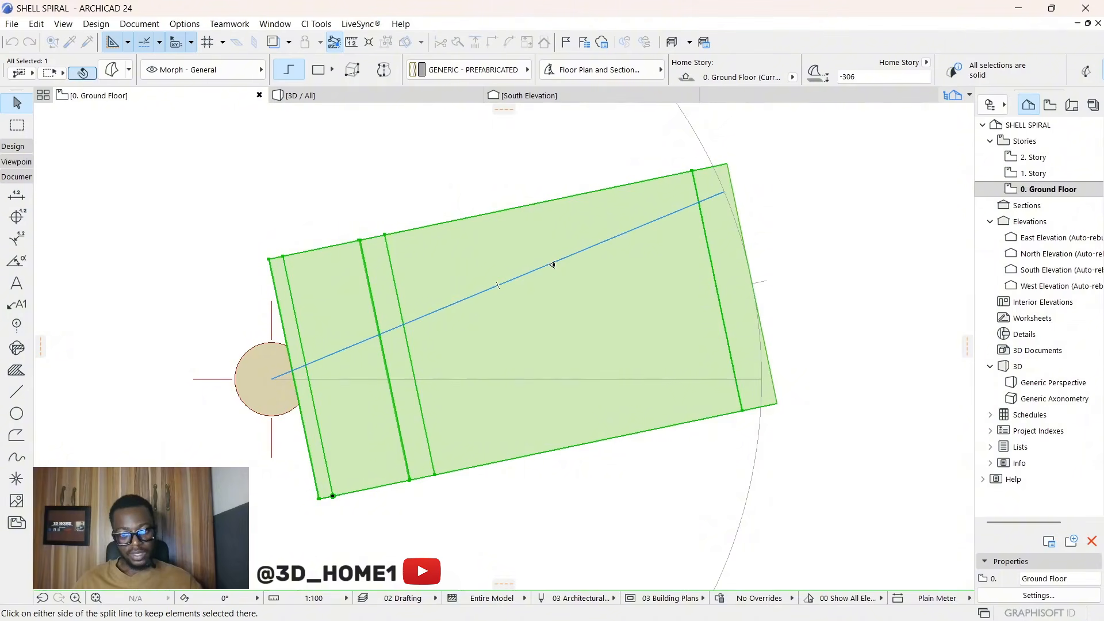
left_click(498, 163)
left_click(503, 201)
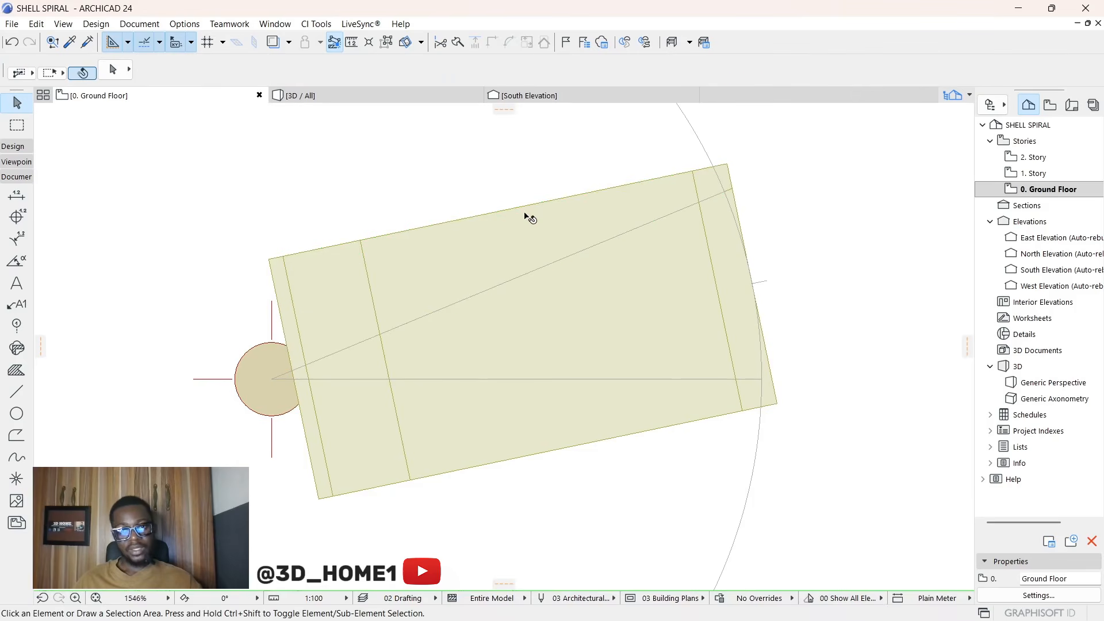
Step: Delete the tread piece above the slanted radial line and check the trimmed tread in 3D
left_click(527, 213)
key("Delete")
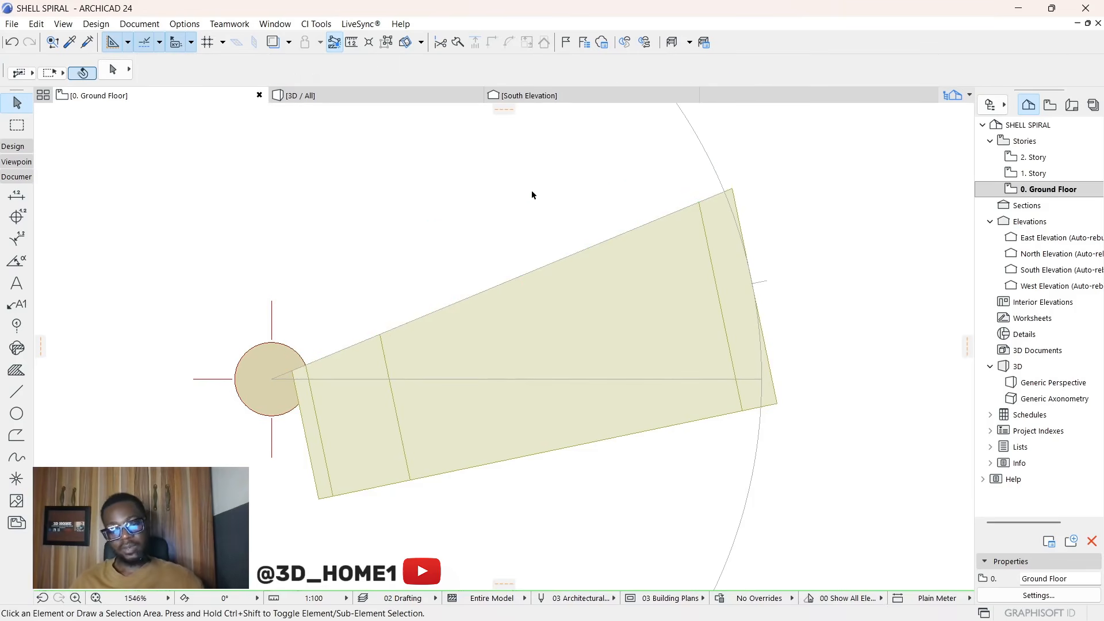
left_click(409, 93)
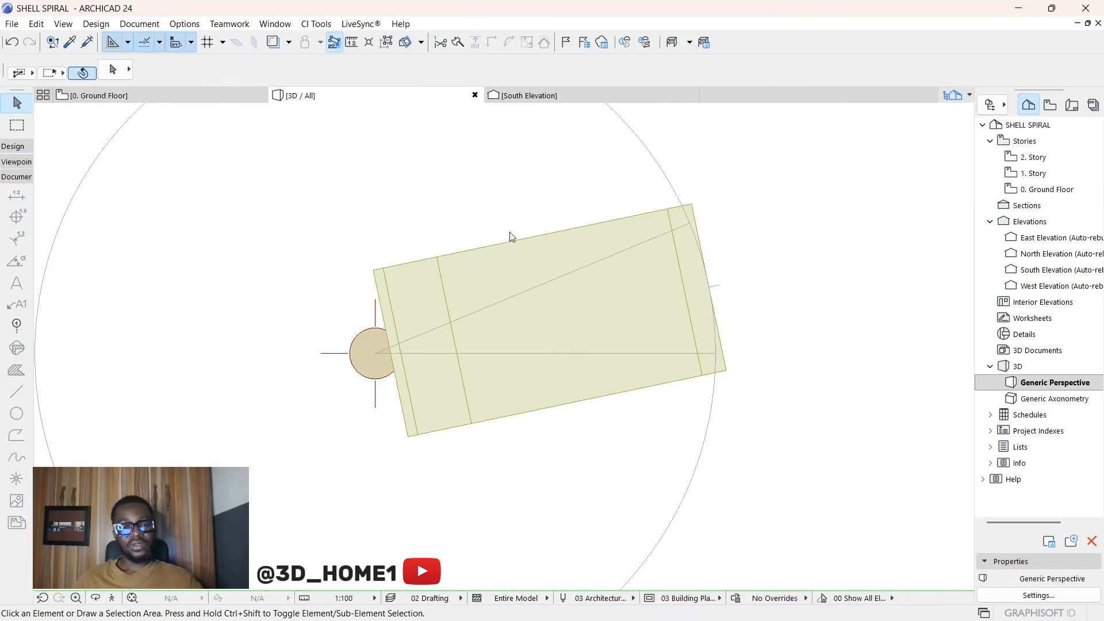
scroll(635, 409, "up", 3)
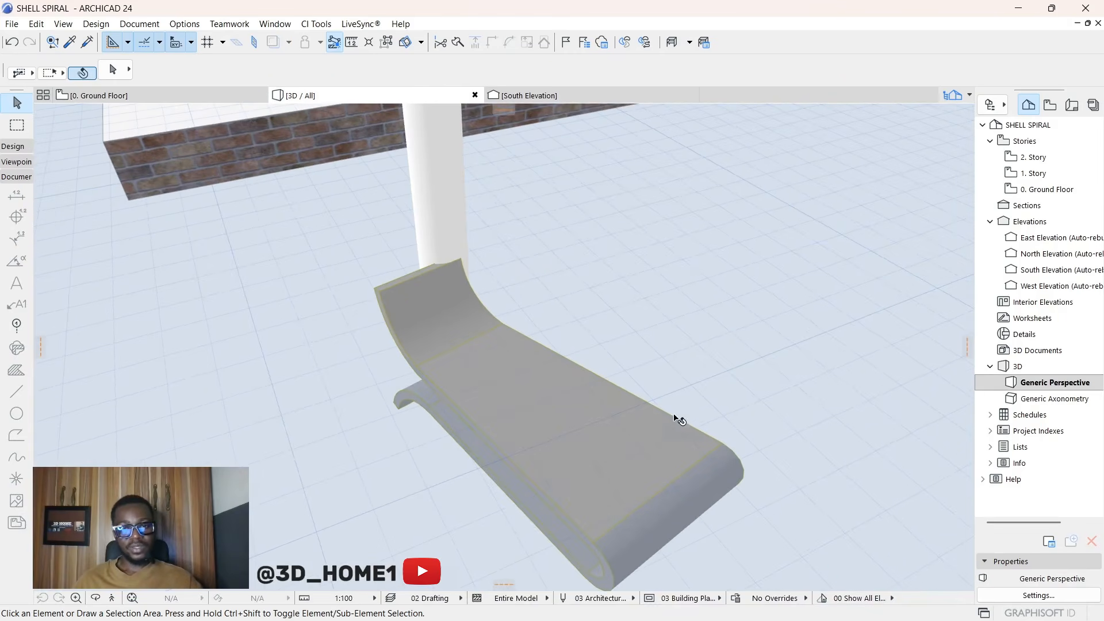
middle_click_drag(672, 415, 676, 411, "shift")
left_click_drag(558, 409, 463, 312)
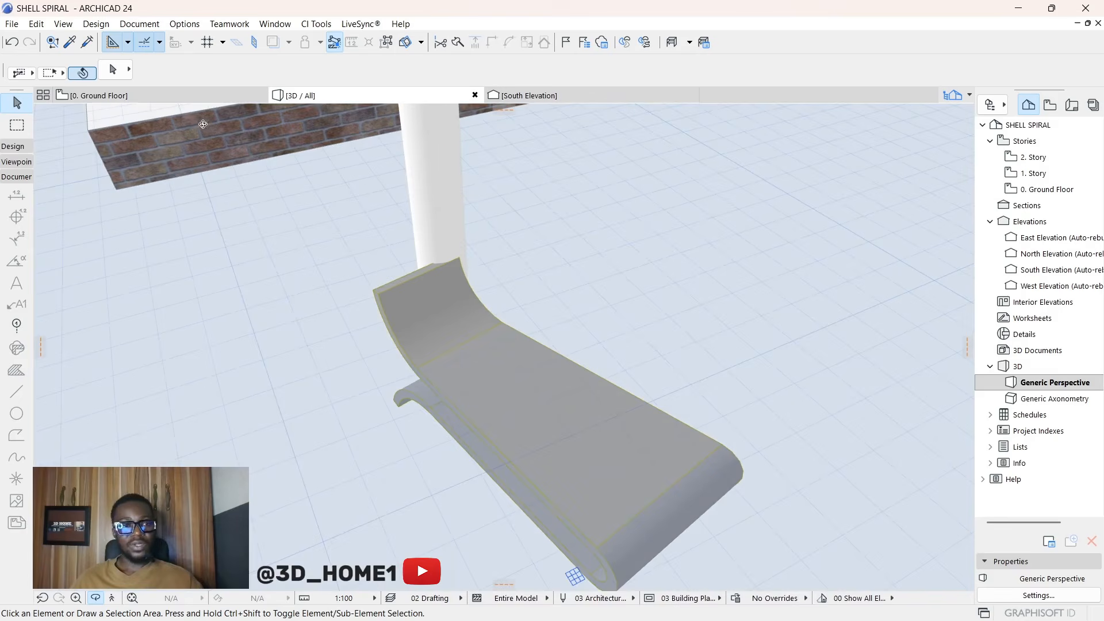
Step: Split the remaining tread along the horizontal radial line on the ground floor plan and delete the piece below it
key("F2")
scroll(505, 310, "down", 3)
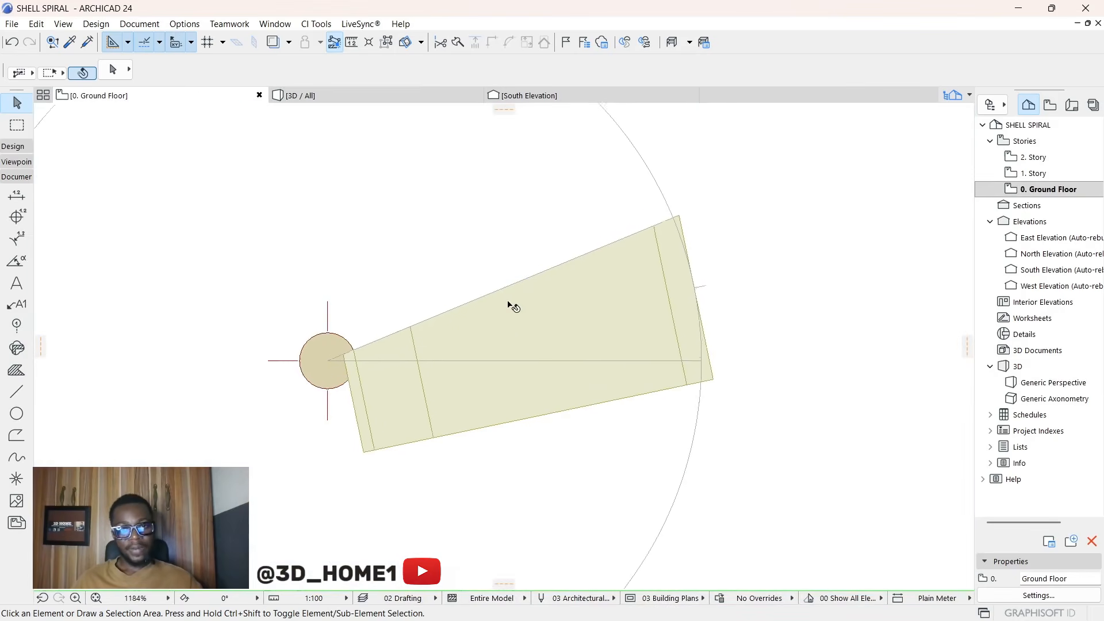
left_click(506, 381)
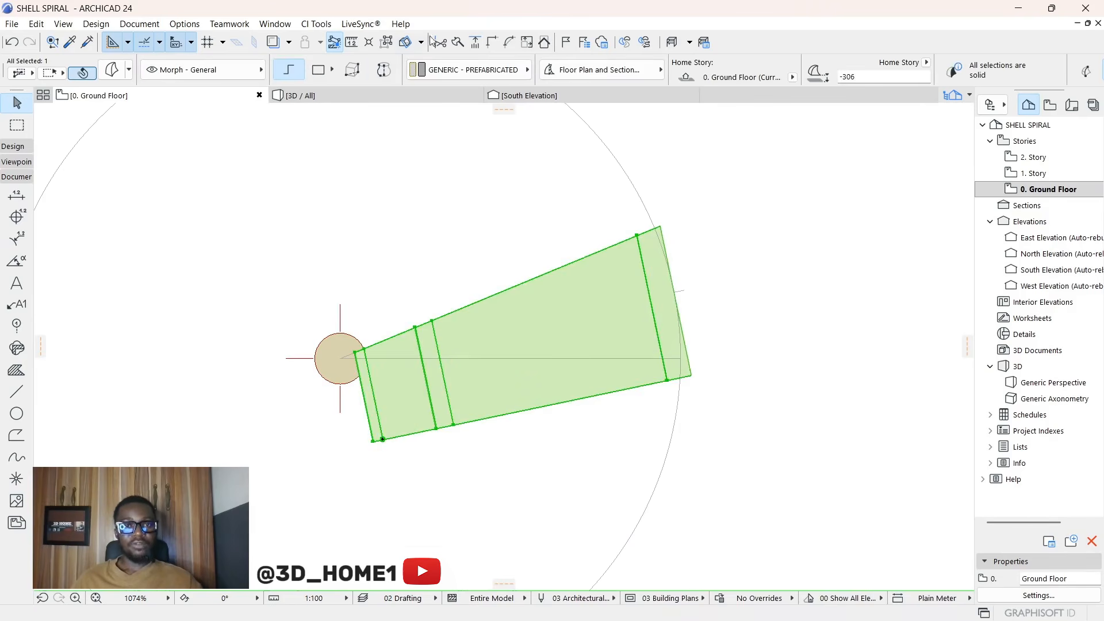
left_click(463, 43)
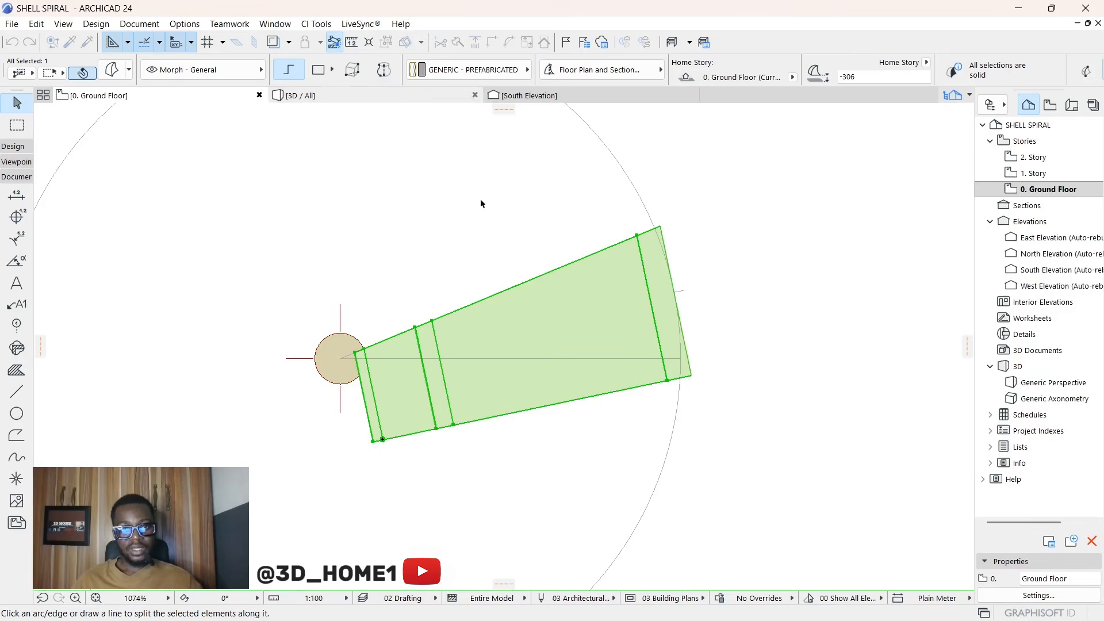
left_click(543, 358)
left_click(540, 441)
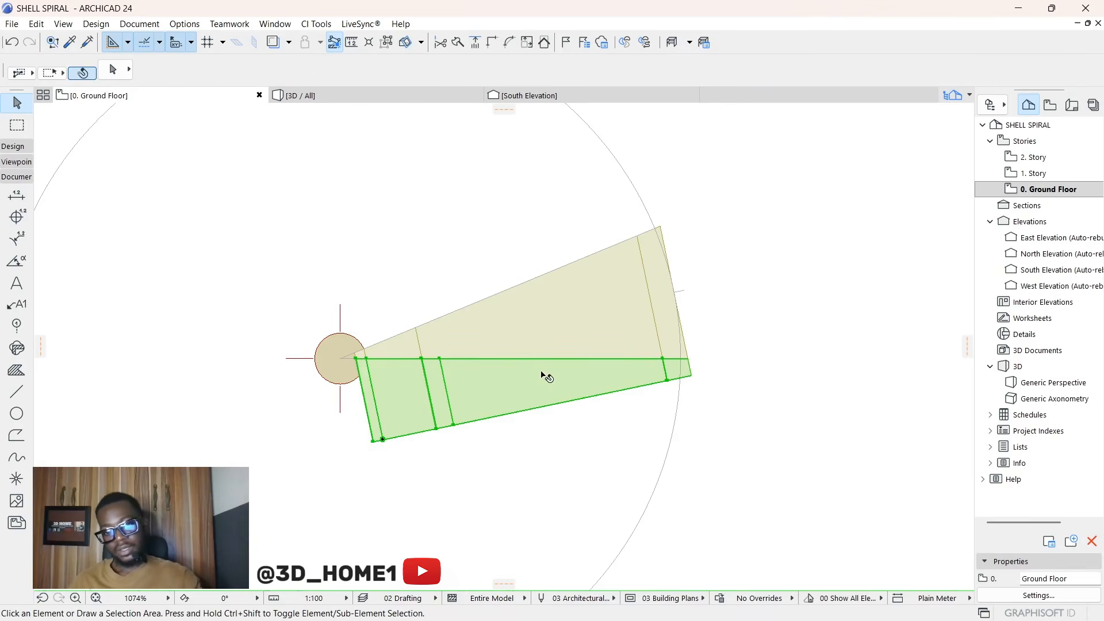
key("Escape")
scroll(638, 316, "up", 4)
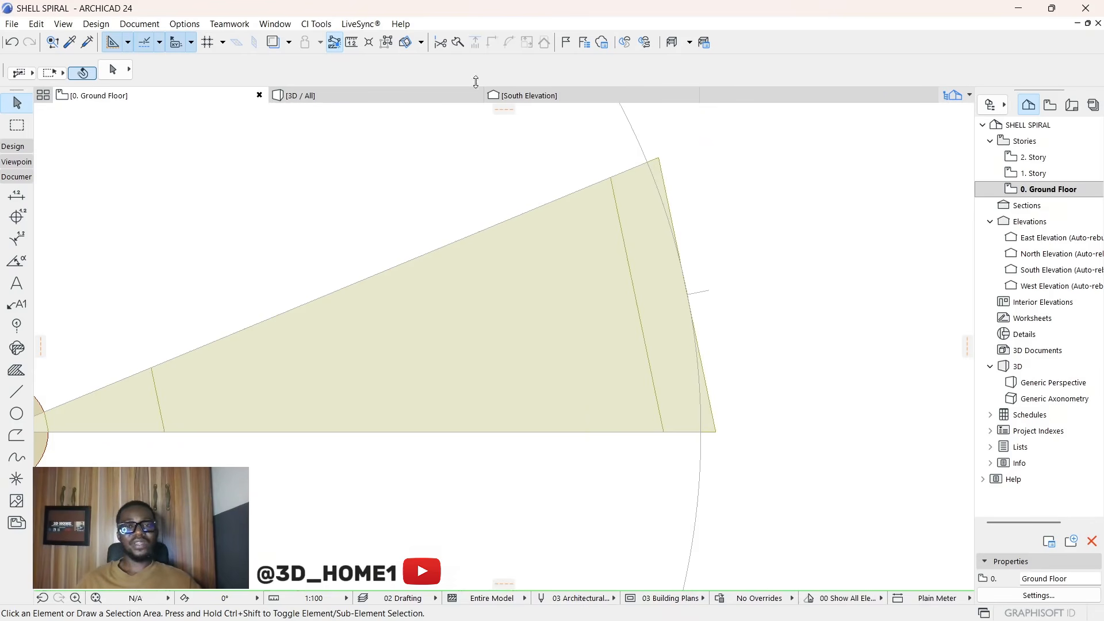
Step: Inspect the wedge-shaped tread in 3D next to its column and compare it with the finished spiral staircase
left_click(357, 94)
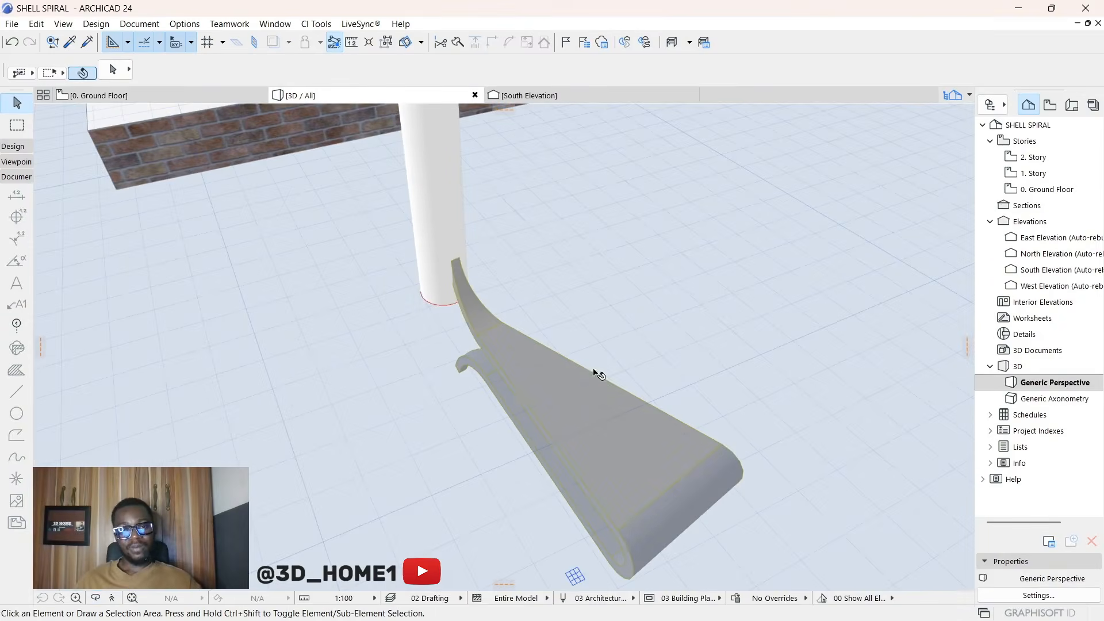
middle_click_drag(598, 418, 626, 486, "shift")
scroll(626, 485, "up", 3)
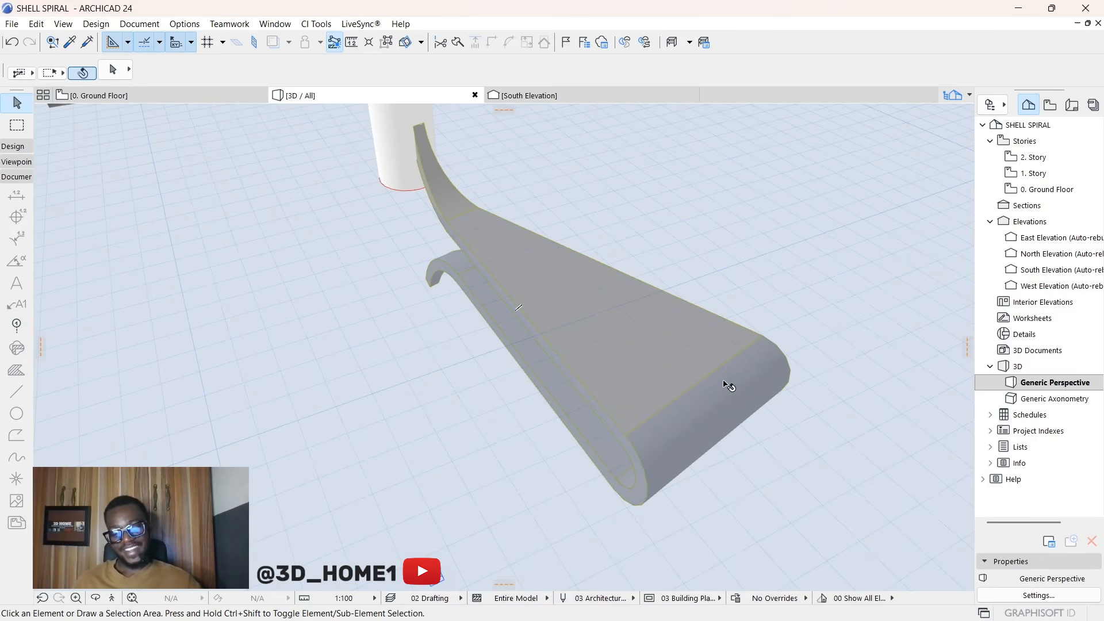
middle_click_drag(723, 382, 647, 345, "shift")
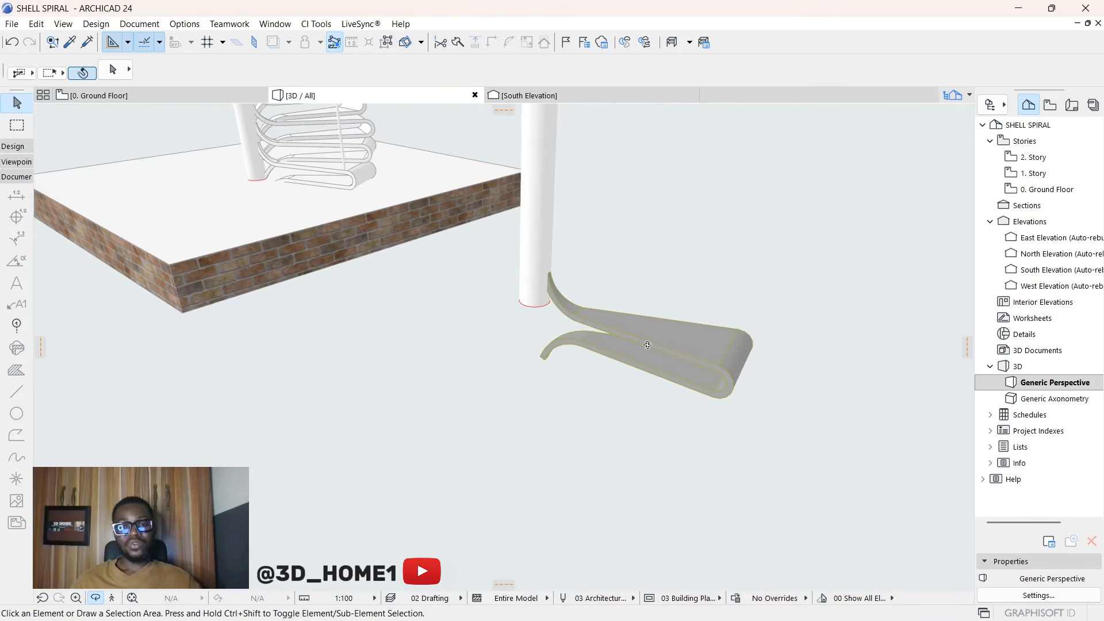
scroll(628, 377, "down", 5)
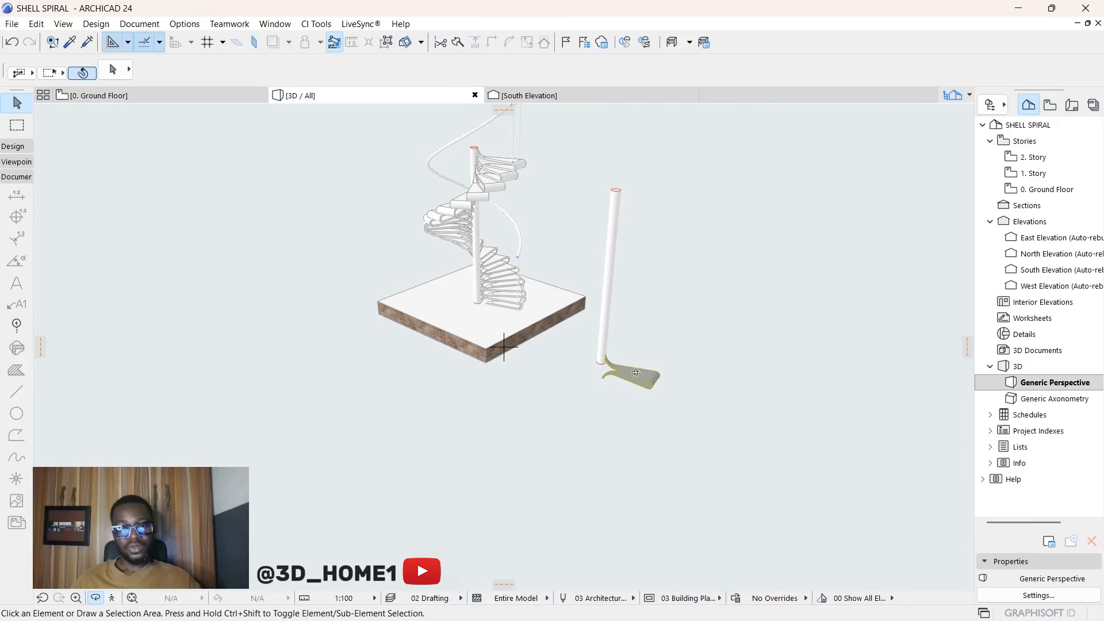
scroll(632, 379, "up", 5)
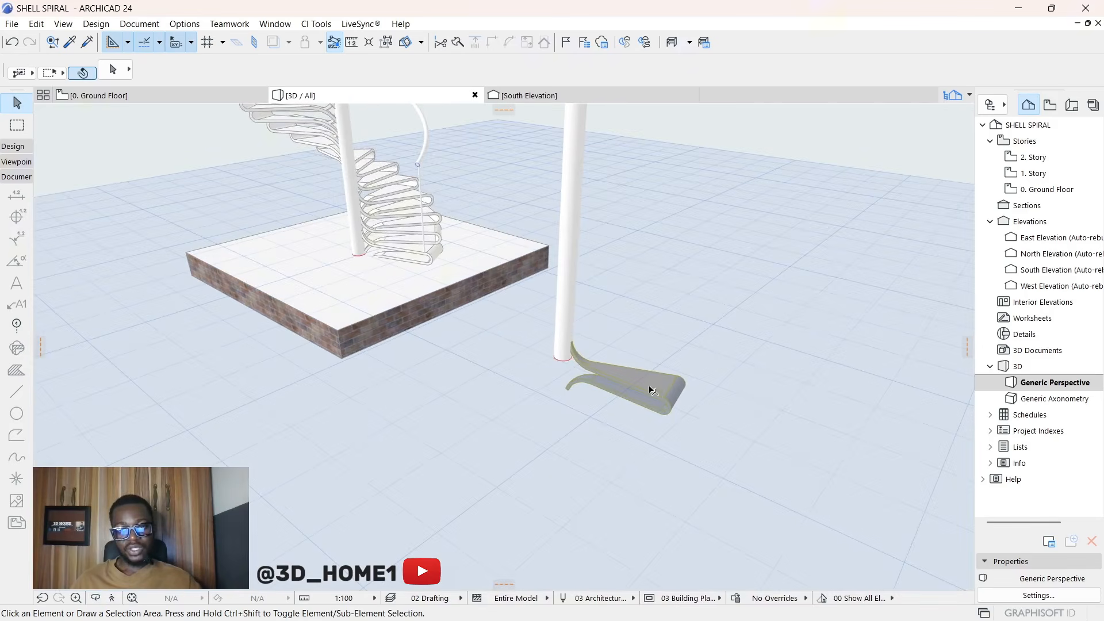
Step: Override the wedge tread morph's surface with Paint - Titanium White
left_click(651, 390)
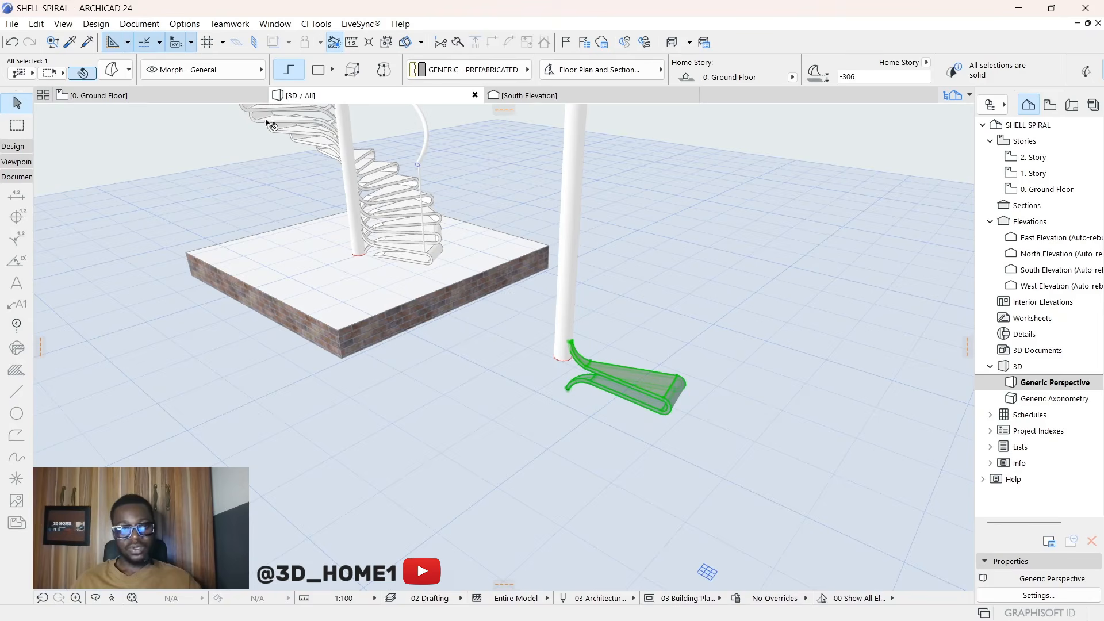
left_click(122, 74)
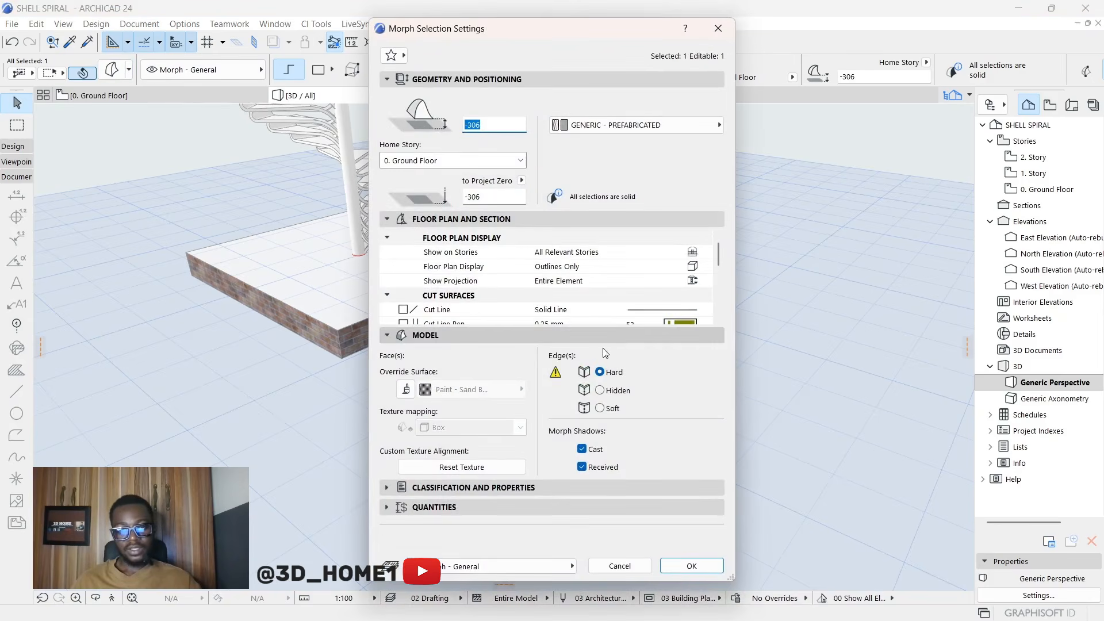
scroll(670, 322, "down", 3)
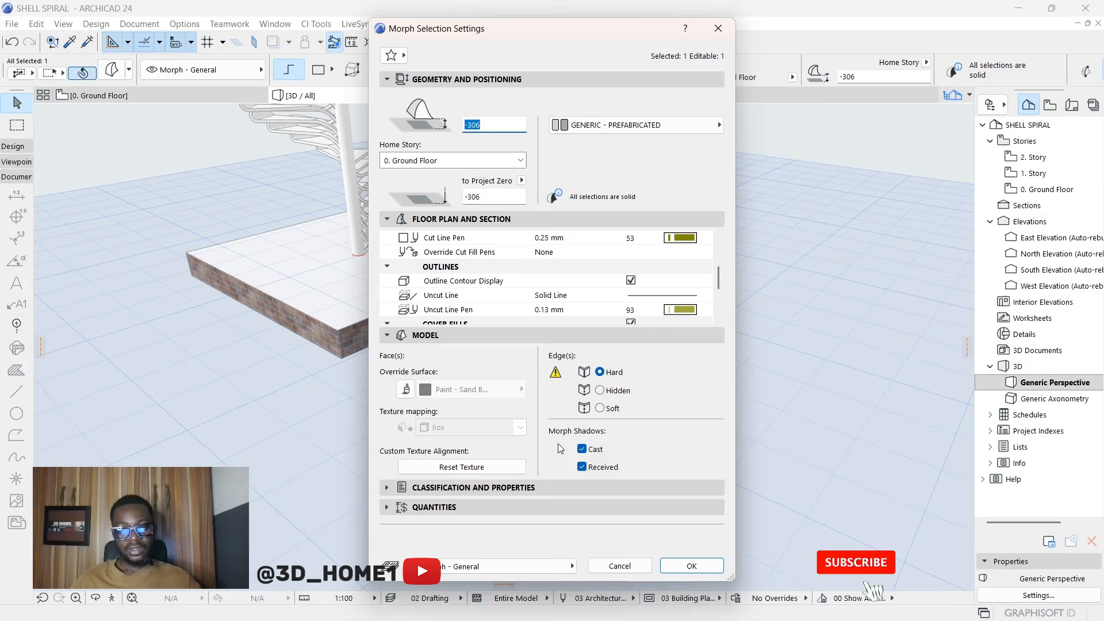
left_click(406, 390)
left_click(426, 390)
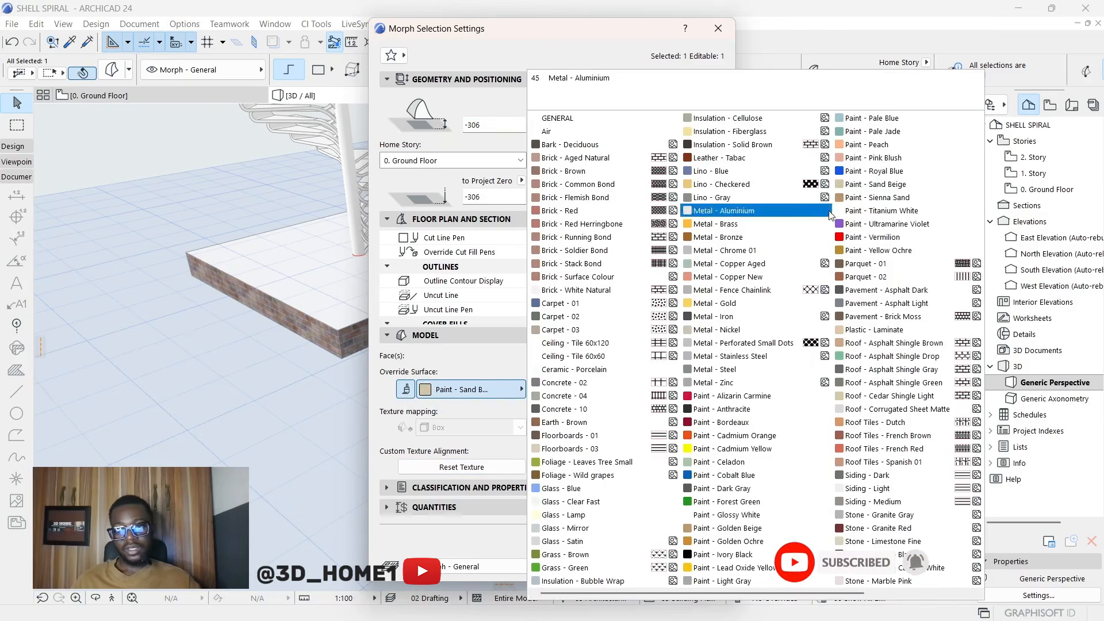
left_click(866, 213)
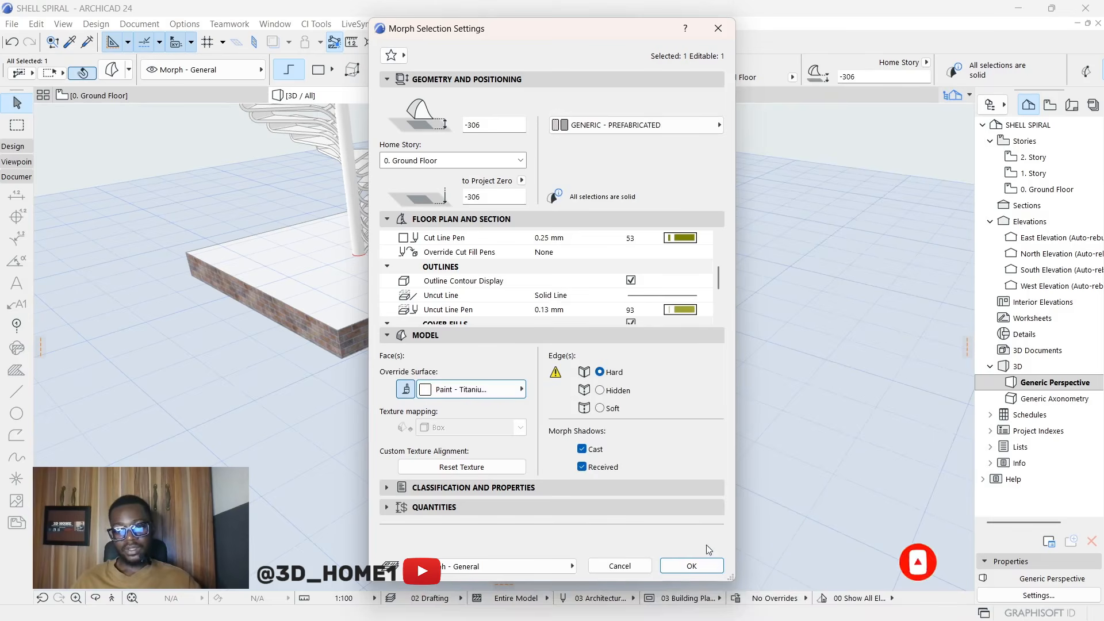
left_click(695, 565)
Step: Compare the edge lines of the white tread with those of the treads on the finished staircase in 3D
scroll(700, 386, "up", 3)
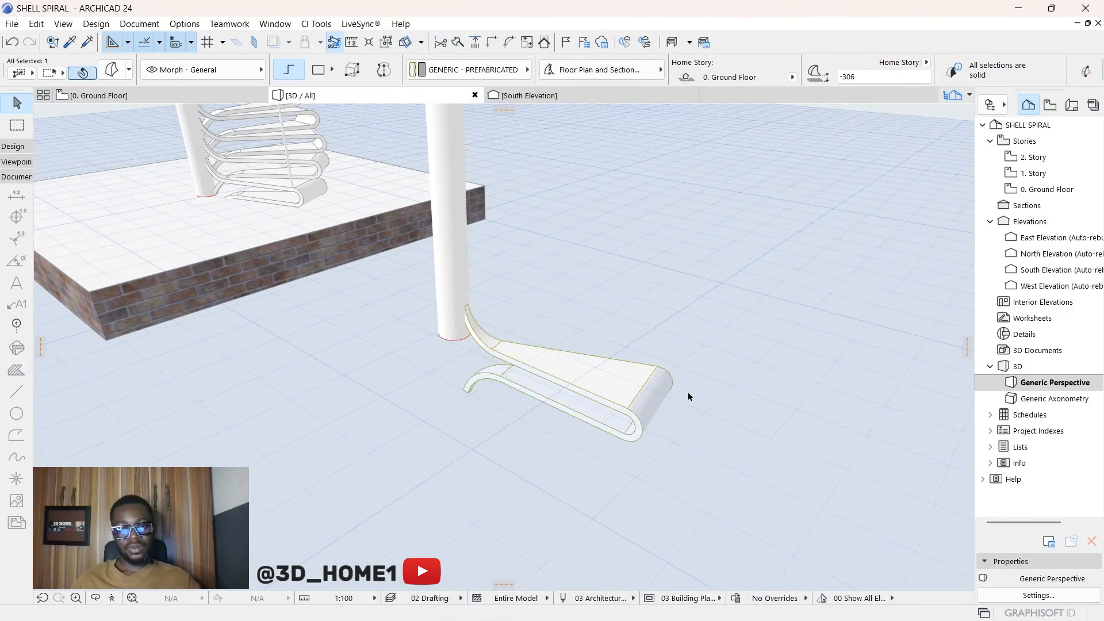
left_click(708, 408)
scroll(610, 401, "up", 5)
scroll(642, 397, "down", 10)
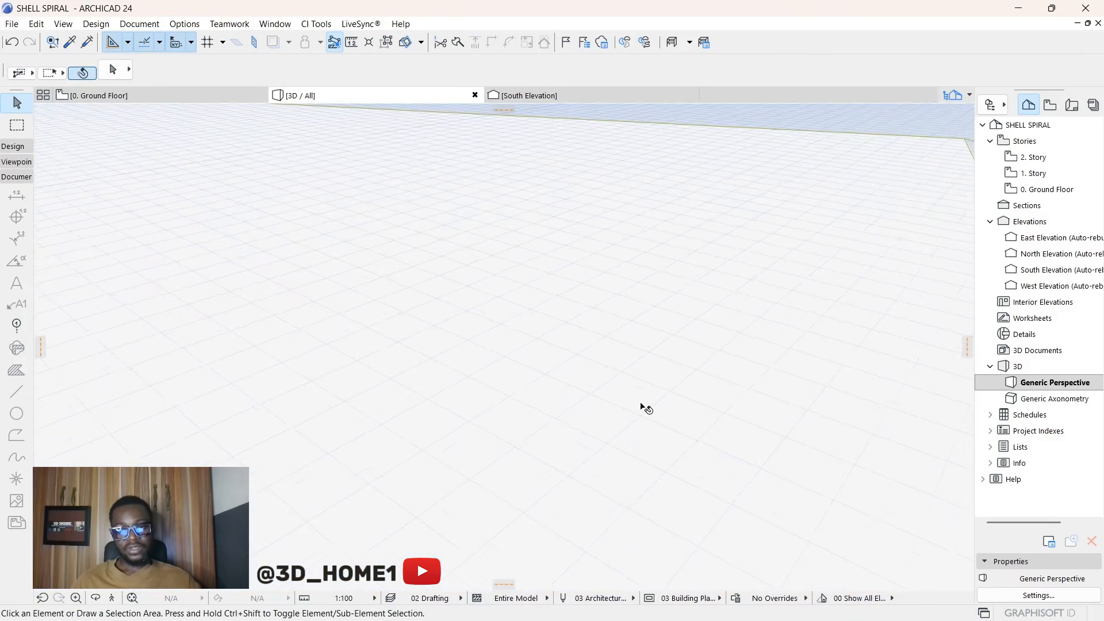
scroll(661, 392, "down", 6)
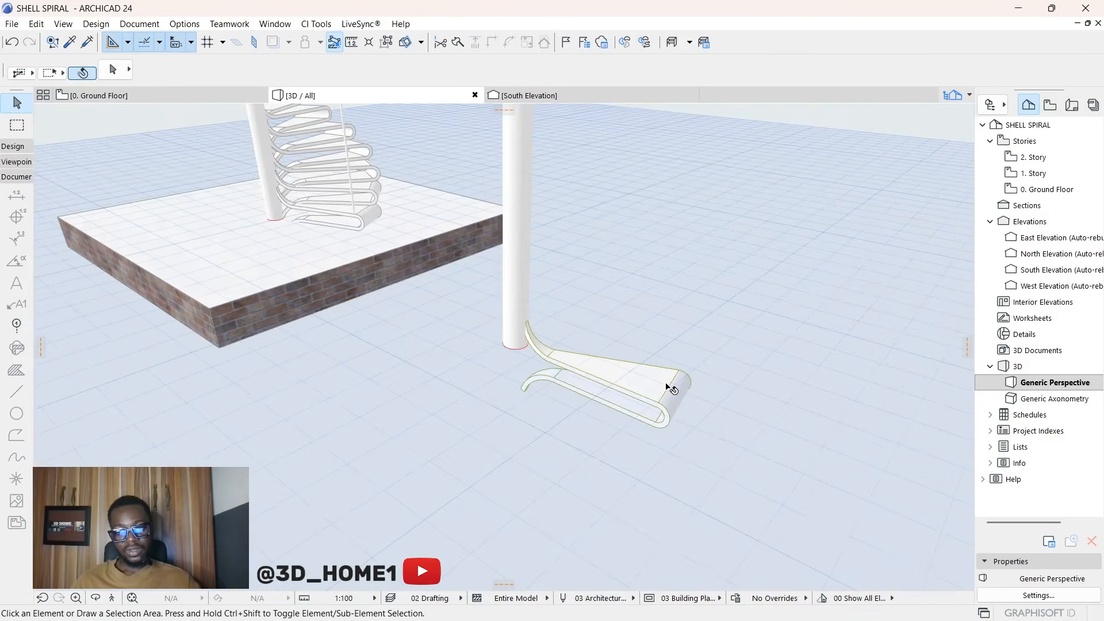
scroll(432, 258, "up", 3)
scroll(432, 258, "up", 5)
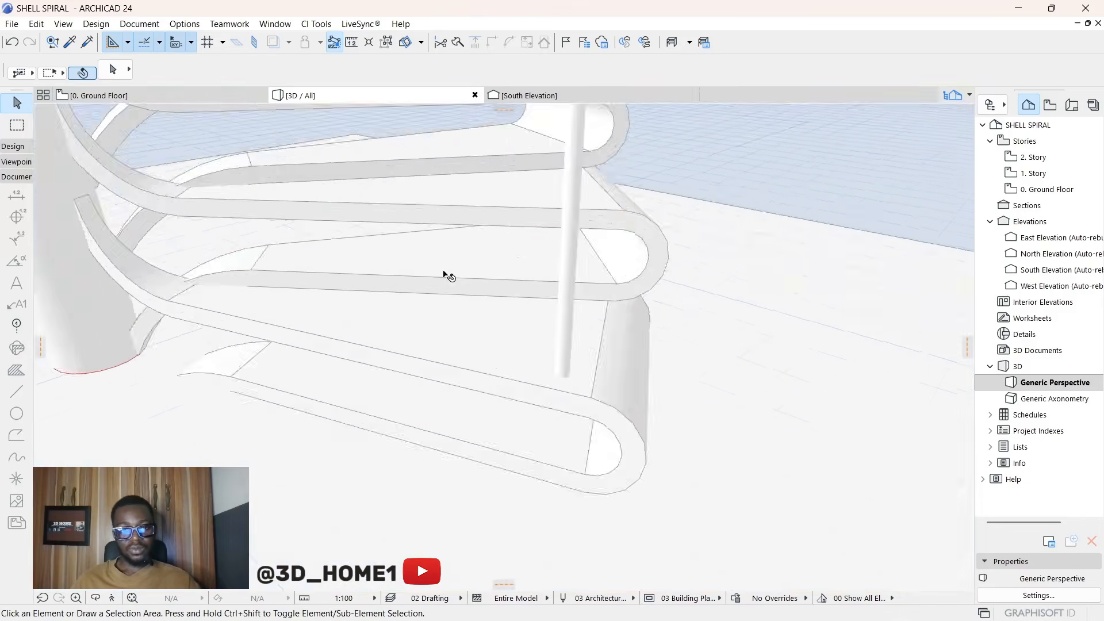
scroll(453, 291, "down", 3)
scroll(449, 295, "down", 4)
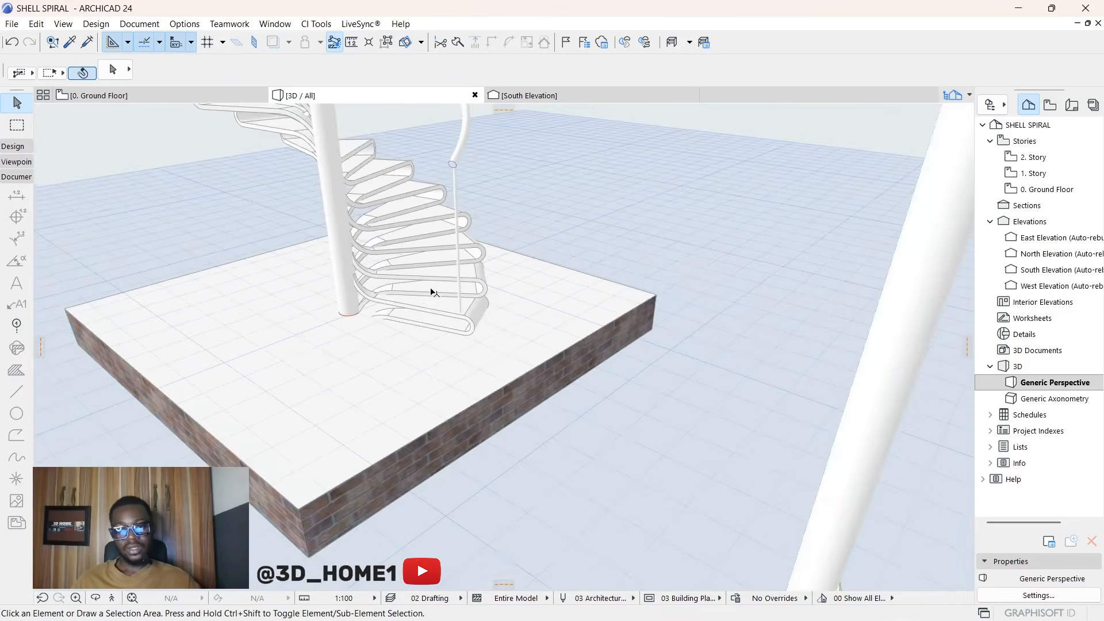
scroll(616, 424, "up", 6)
Step: Set the uncut line pen of the white wedge tread morph to grey pen 101
left_click(617, 423)
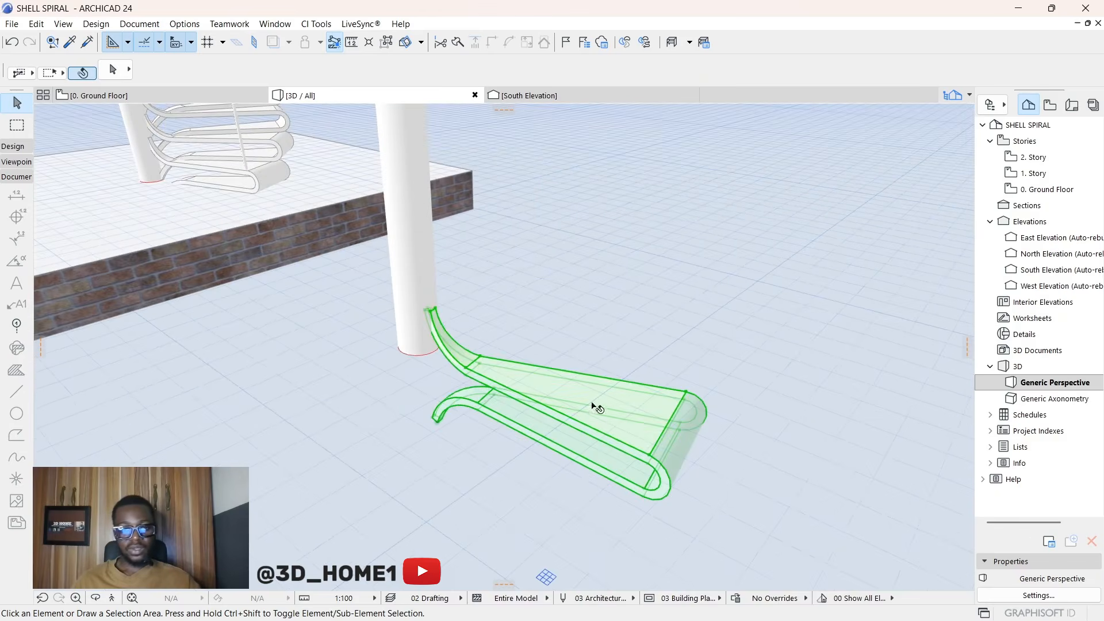
key("ctrl+t")
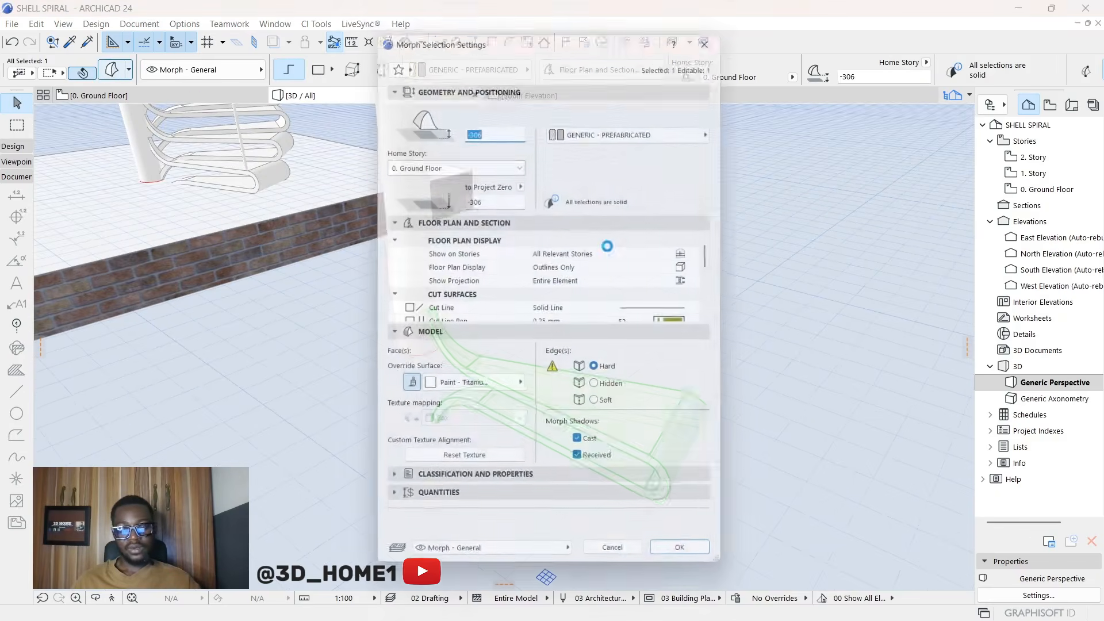
scroll(677, 298, "down", 2)
left_click(680, 281)
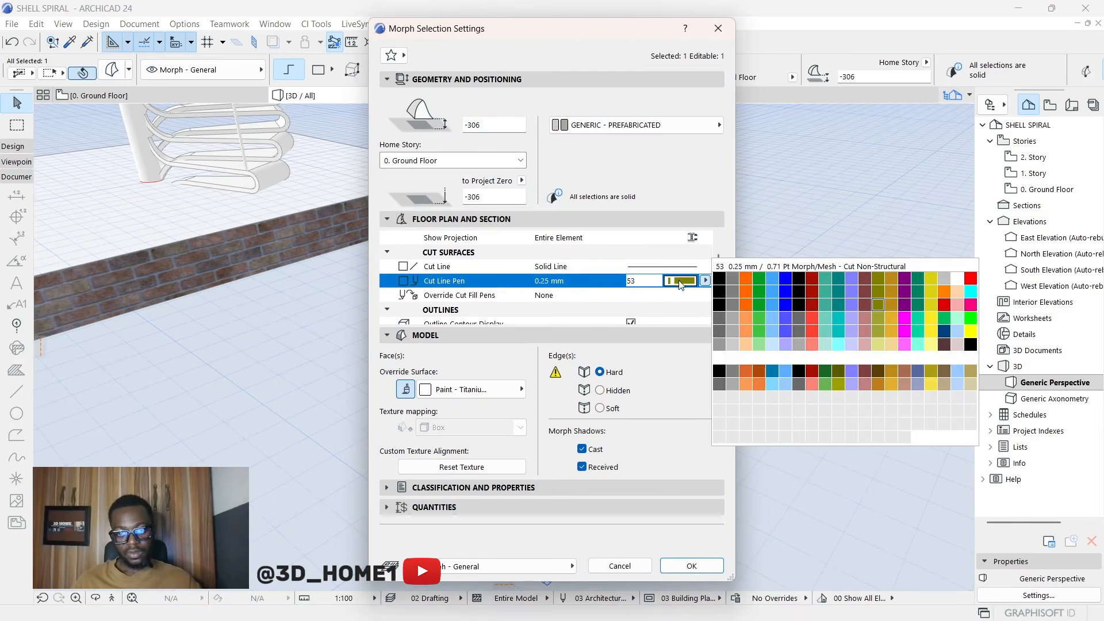
scroll(684, 276, "down", 3)
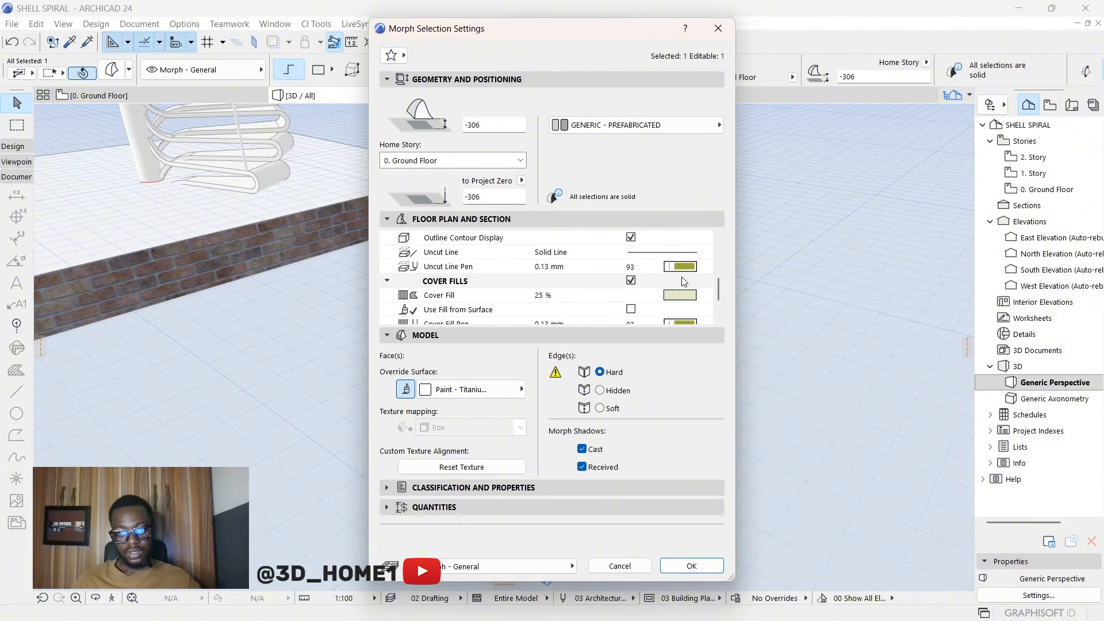
left_click(684, 268)
left_click(684, 270)
left_click(721, 337)
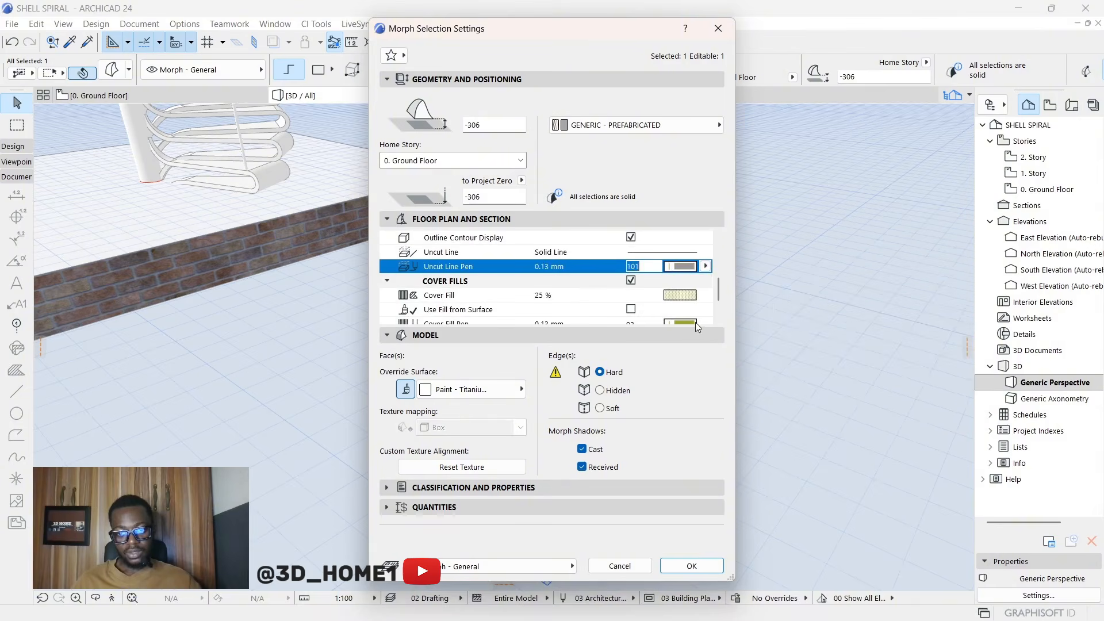
Step: Set the wedge tread's cover fill pen to 101, apply the morph settings and deselect the tread
scroll(688, 307, "down", 3)
left_click(681, 281)
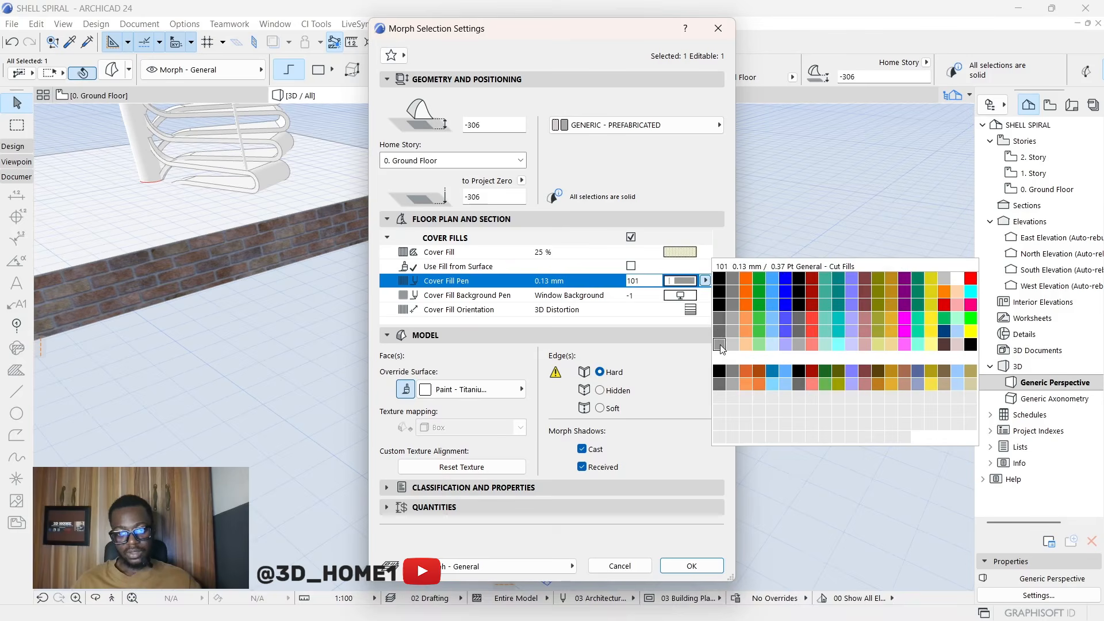
left_click(722, 351)
left_click(692, 566)
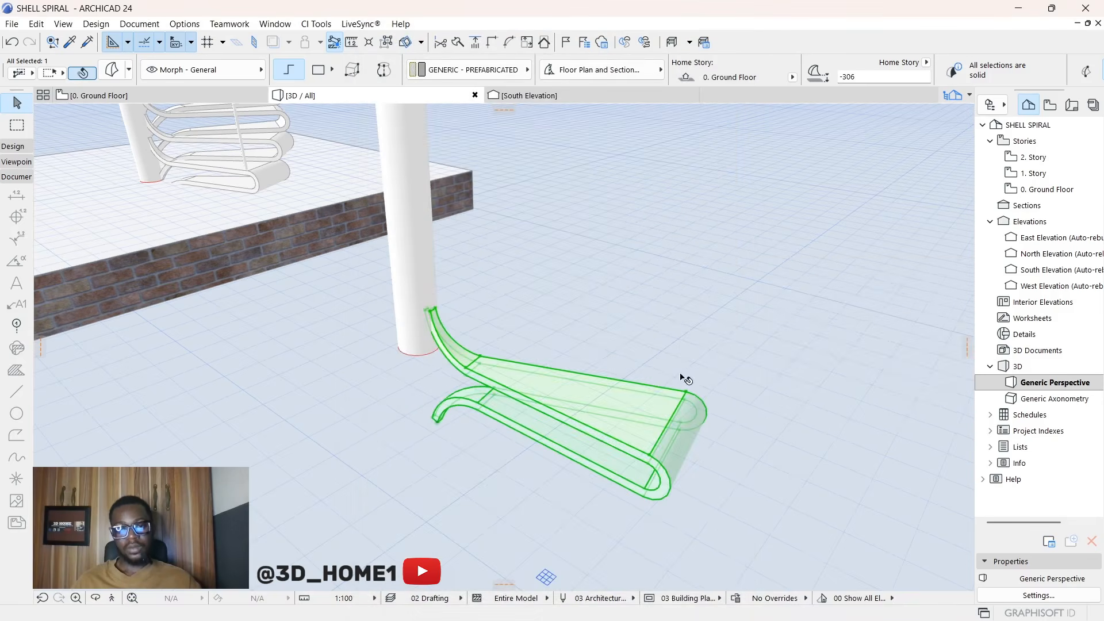
left_click(717, 355)
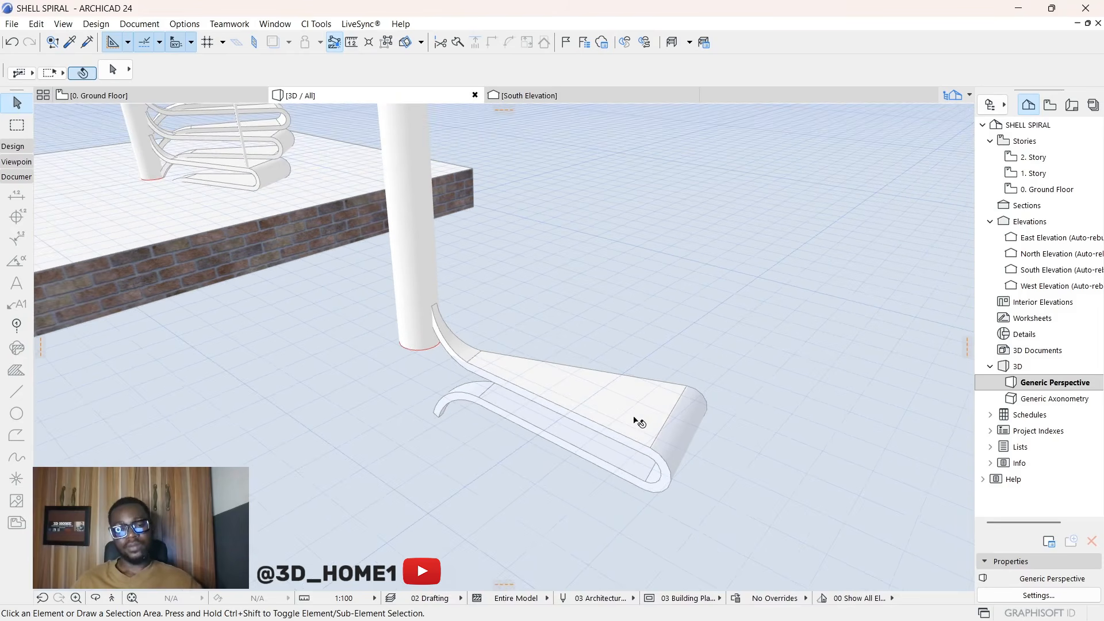
Step: Examine the tread's new line colour and its position against the full-height column, with the finished spiral staircase as reference
middle_click_drag(631, 458, 530, 468, "shift")
scroll(532, 394, "down", 5)
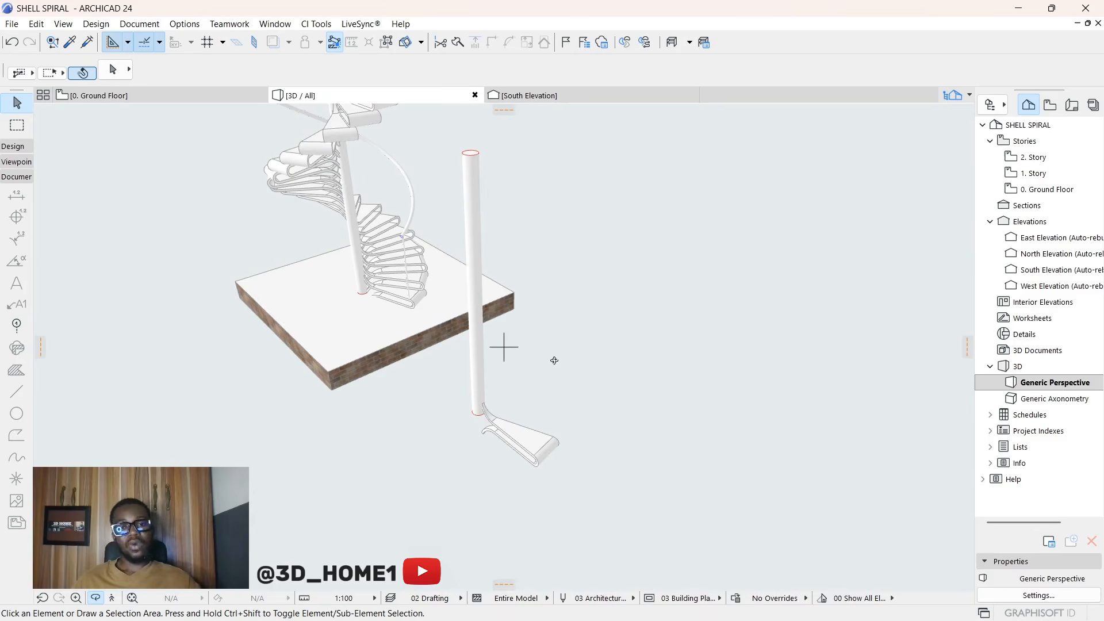
scroll(583, 406, "down", 3)
scroll(510, 349, "up", 4)
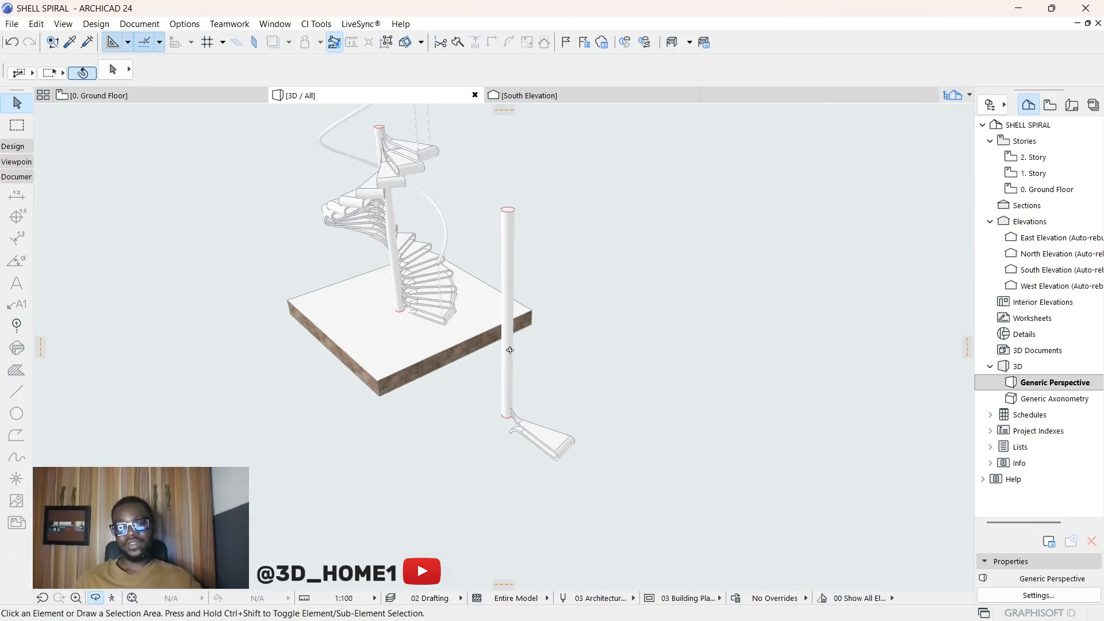
scroll(508, 410, "up", 3)
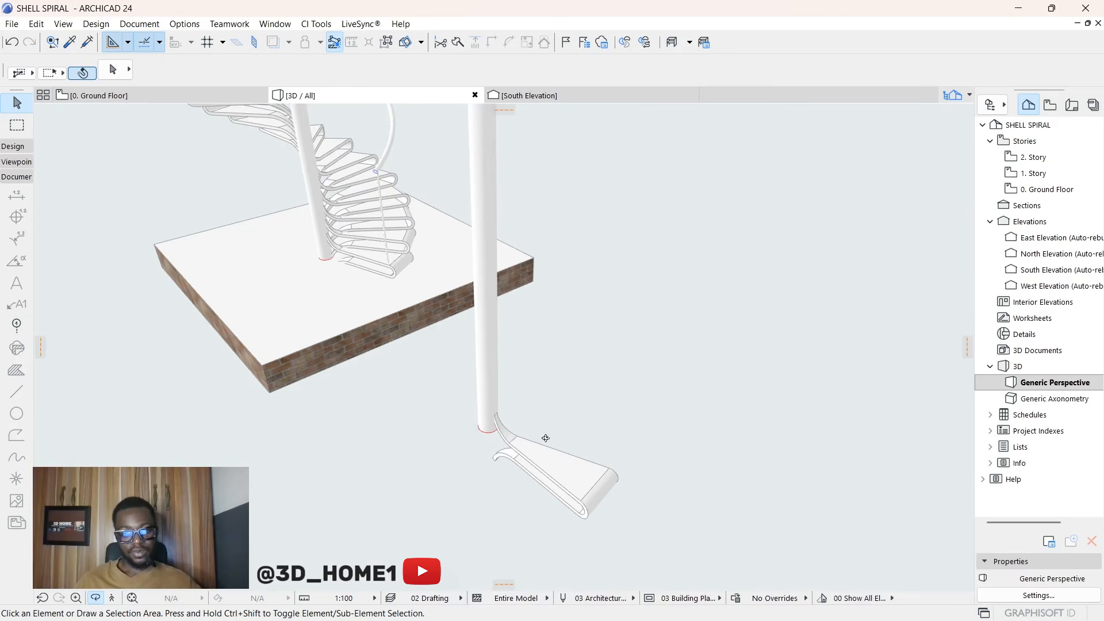
scroll(539, 454, "down", 2)
scroll(538, 428, "down", 2)
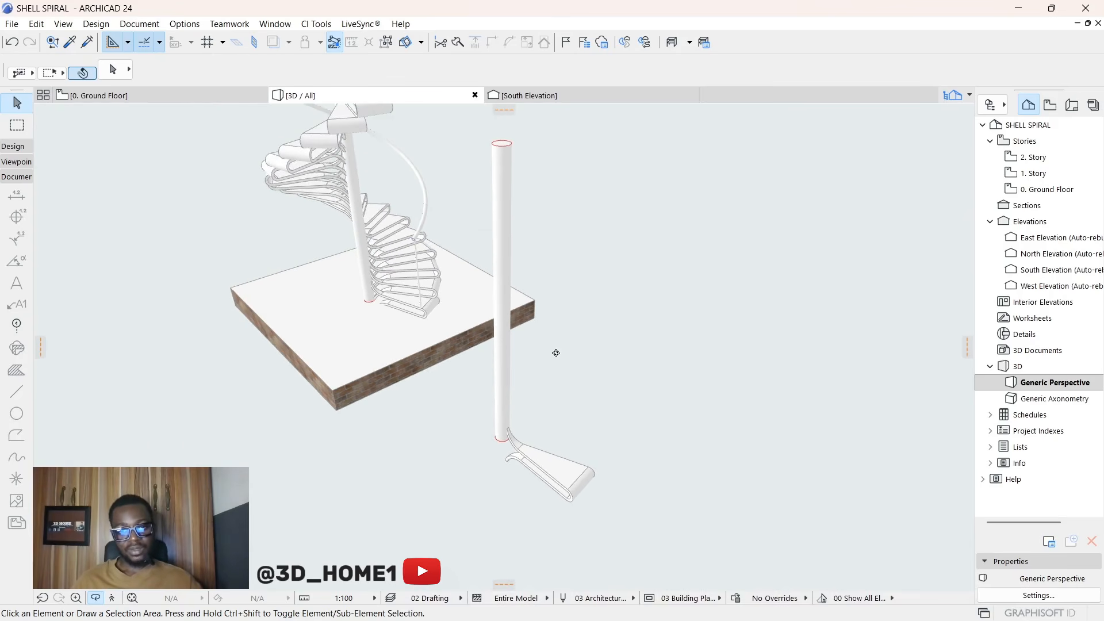
scroll(599, 504, "down", 2)
scroll(552, 453, "up", 3)
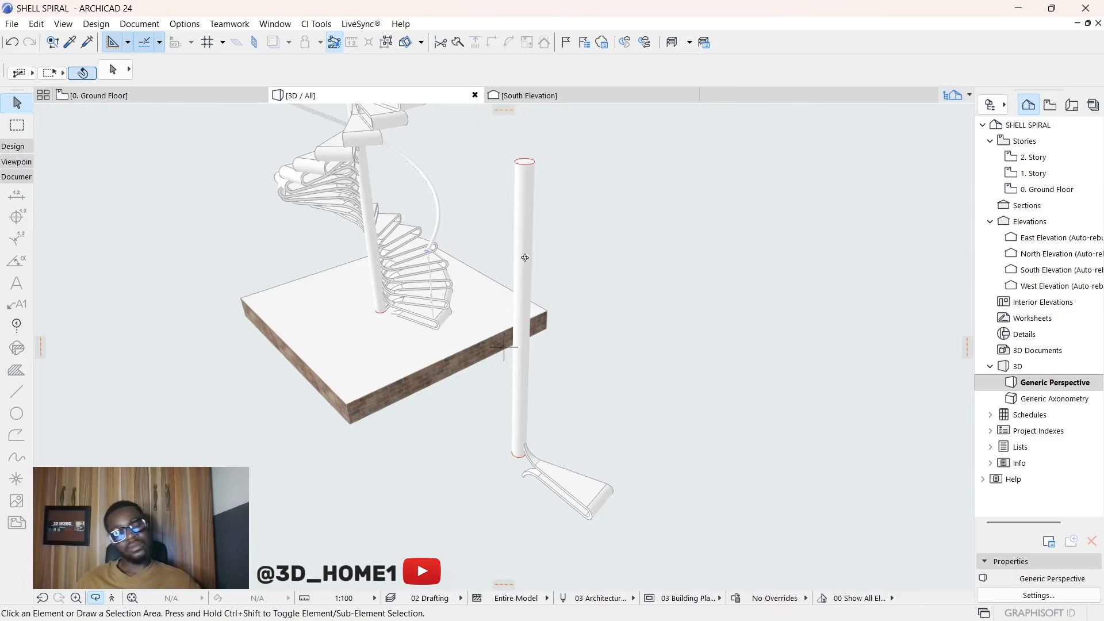
scroll(547, 449, "up", 2)
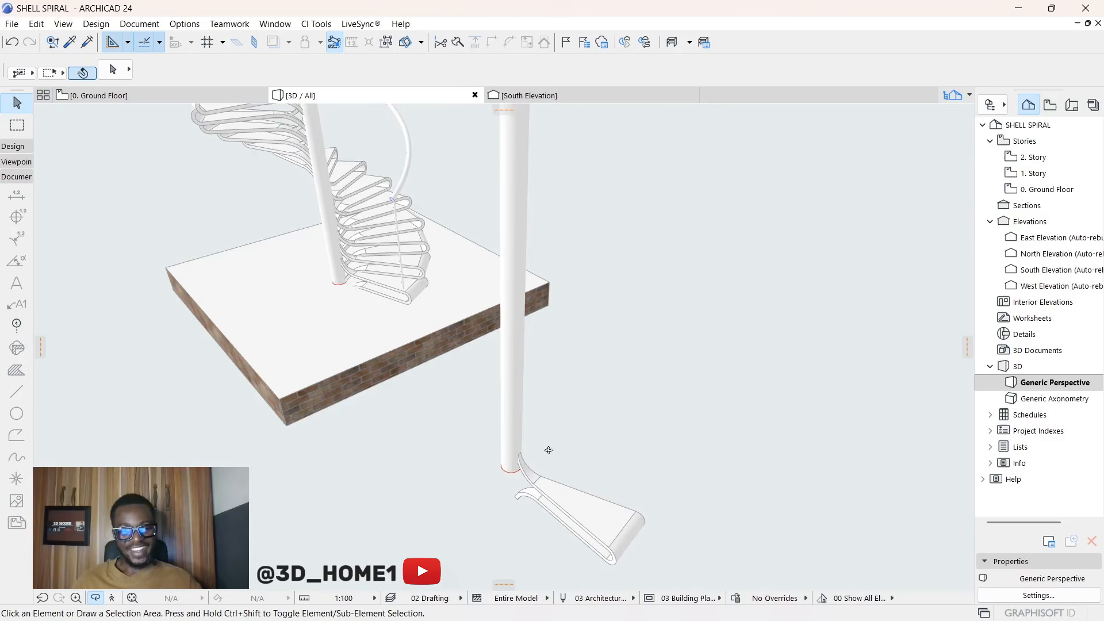
scroll(552, 494, "down", 2)
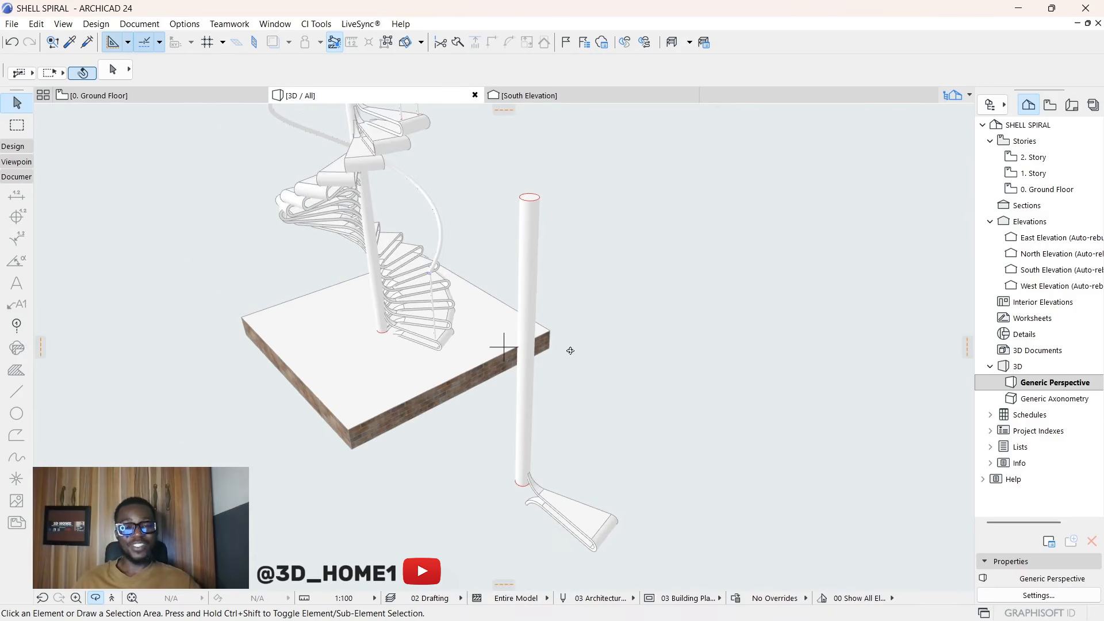
scroll(560, 520, "up", 2)
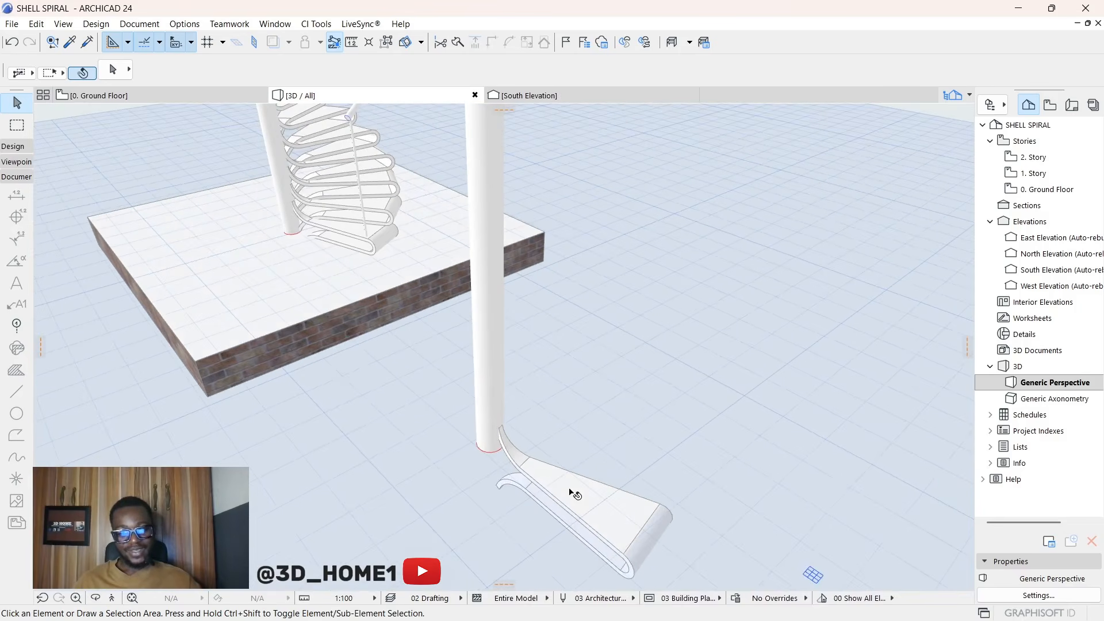
scroll(570, 493, "up", 1)
left_click_drag(593, 427, 608, 463)
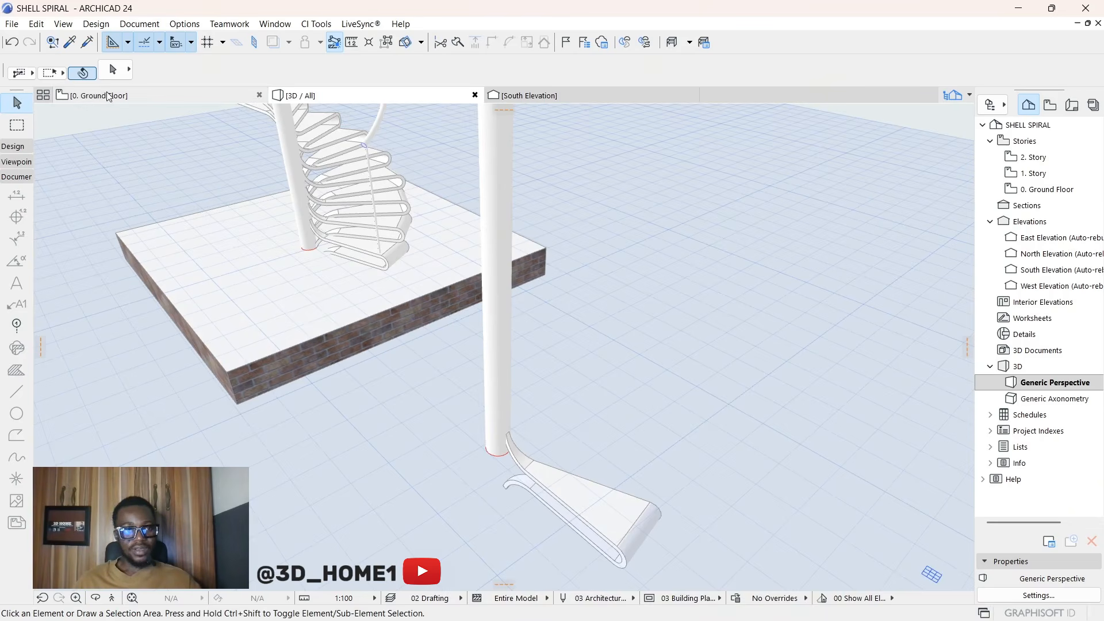
scroll(557, 546, "down", 3)
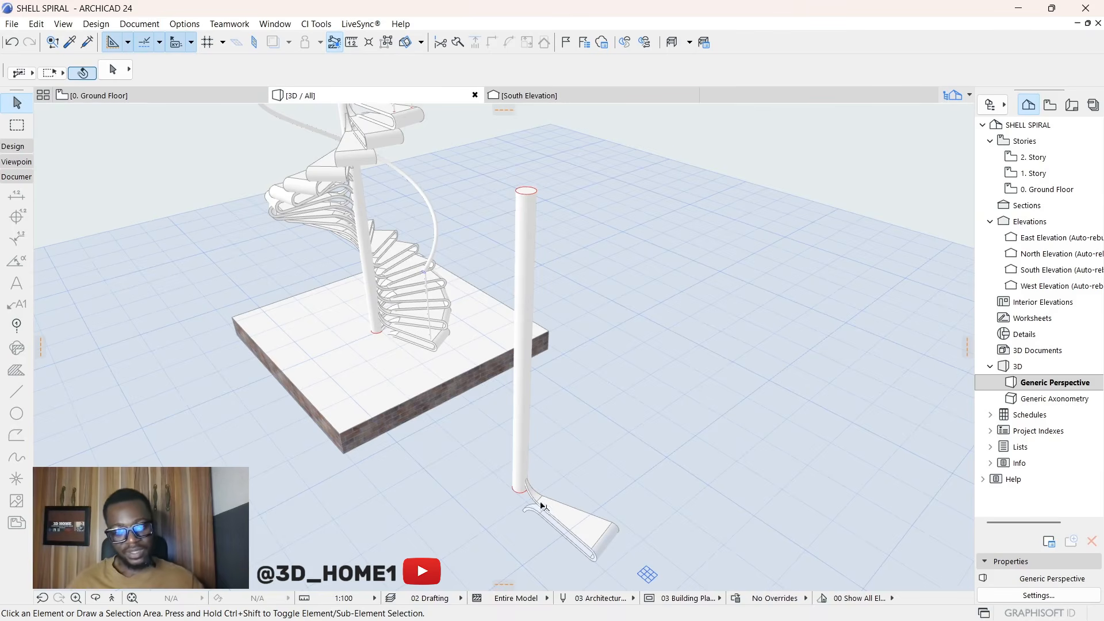
scroll(541, 503, "up", 2)
scroll(522, 482, "down", 2)
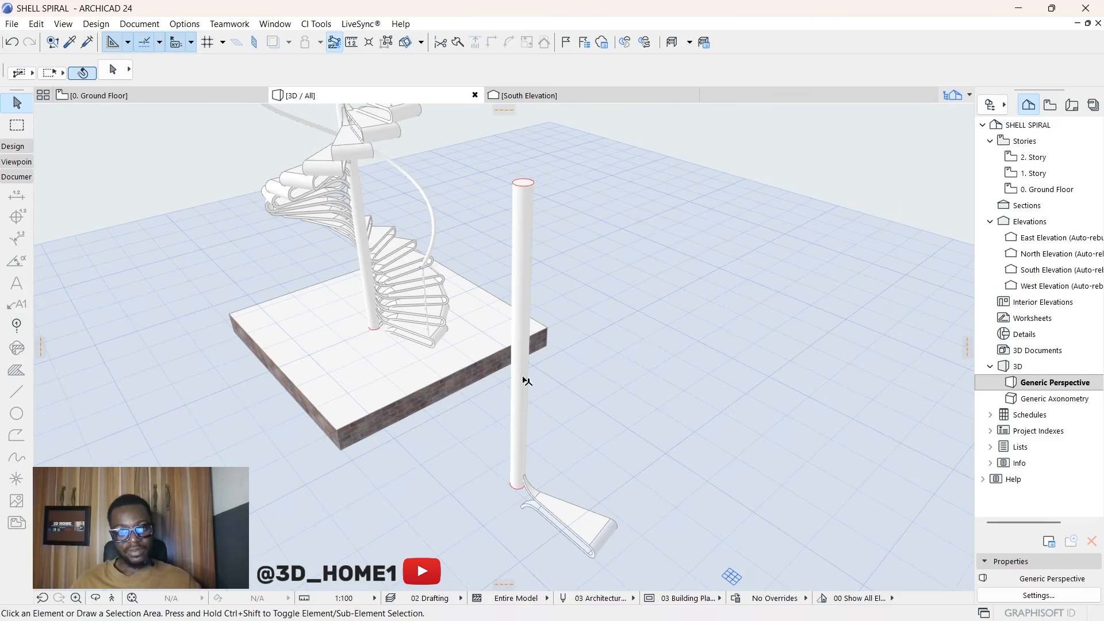
left_click(522, 437)
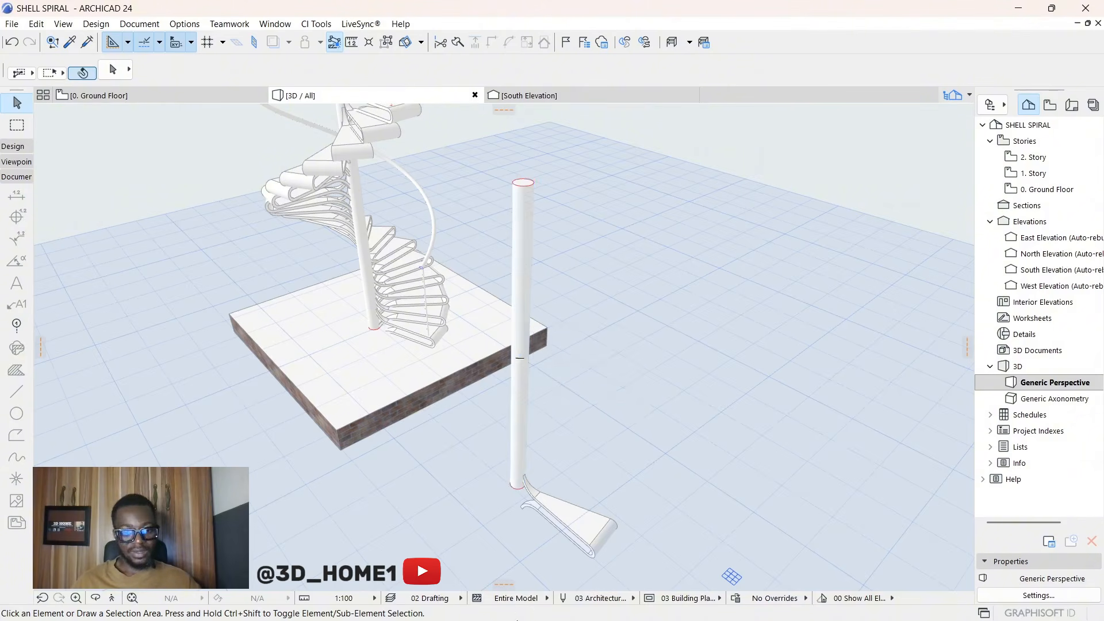
Step: Divide 3000 by 150 in Calculator to work out the number of steps, and close it
left_click(462, 603)
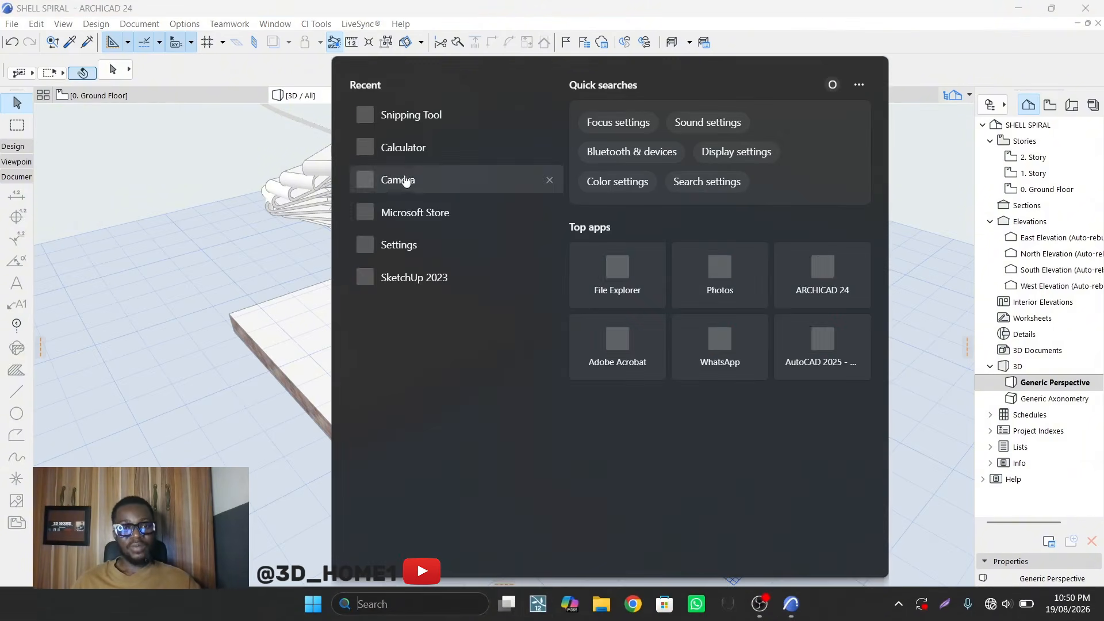
left_click(394, 150)
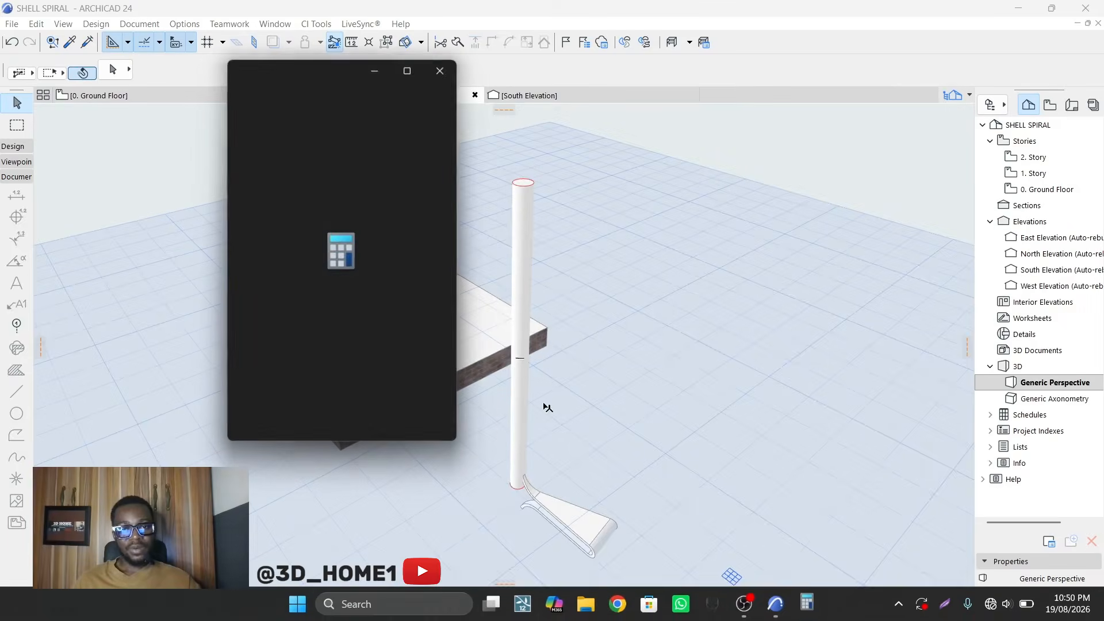
left_click(371, 383)
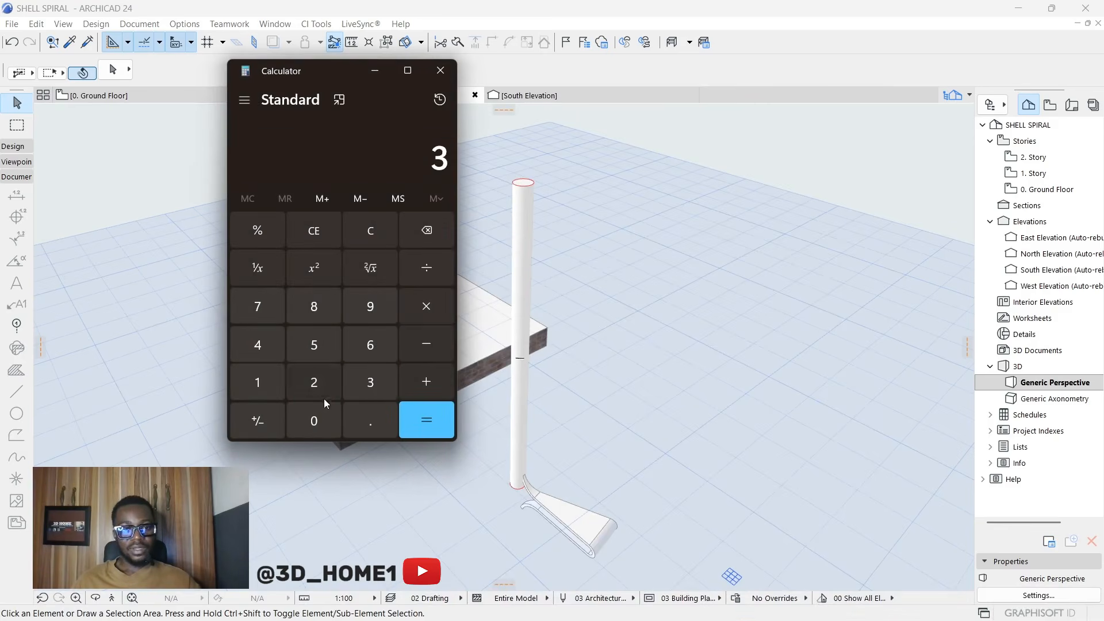
left_click(314, 421)
double_click(314, 420)
left_click(426, 267)
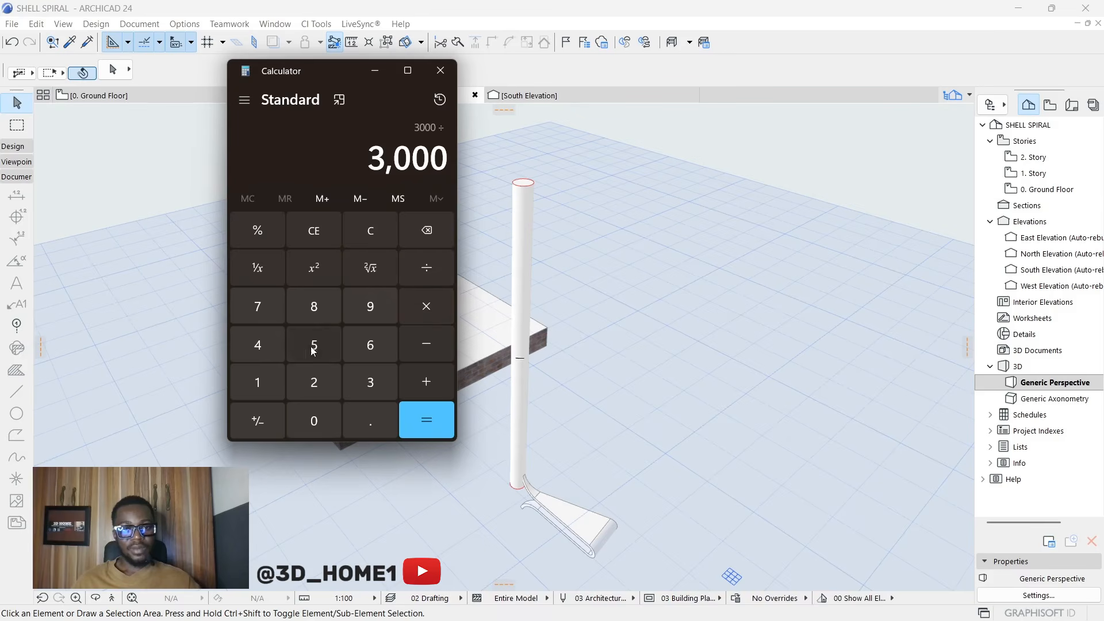
left_click(277, 374)
left_click(314, 345)
left_click(317, 419)
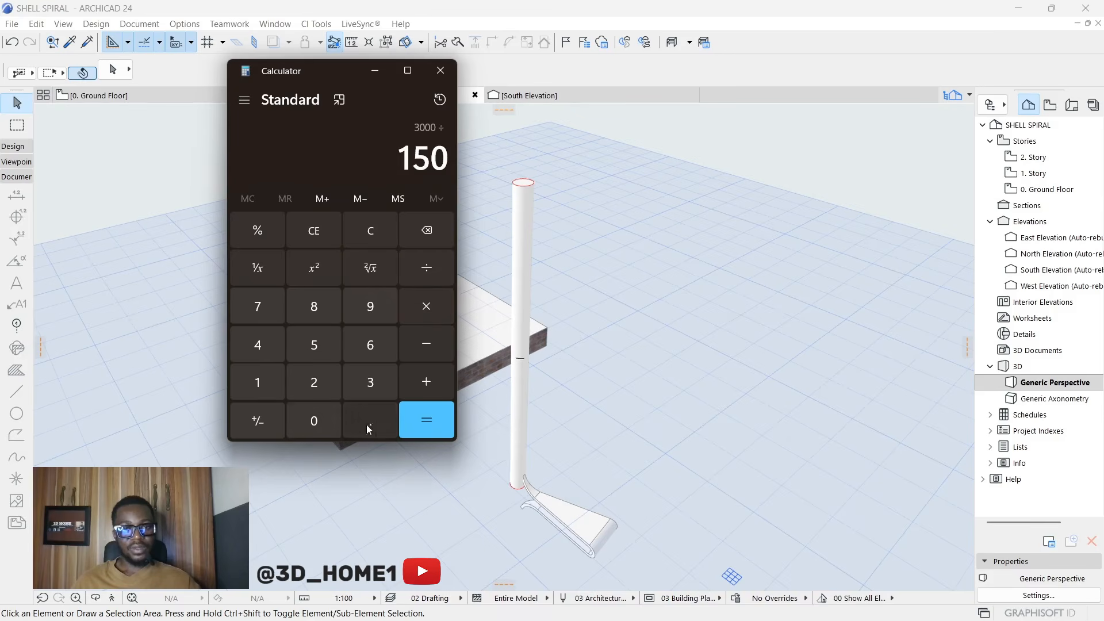
left_click(417, 423)
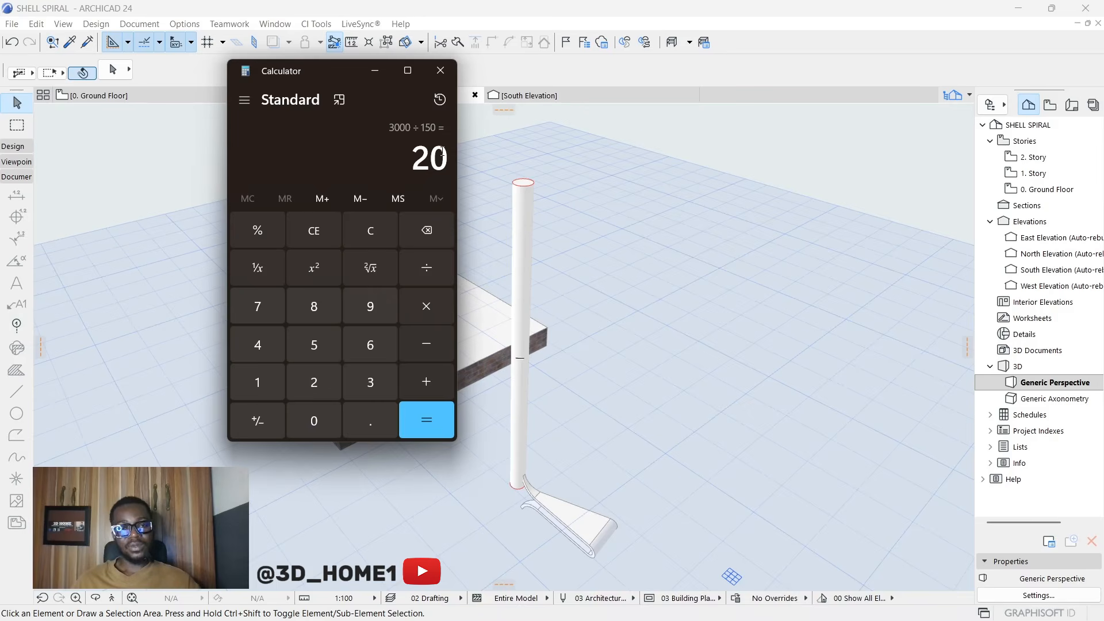
left_click(441, 71)
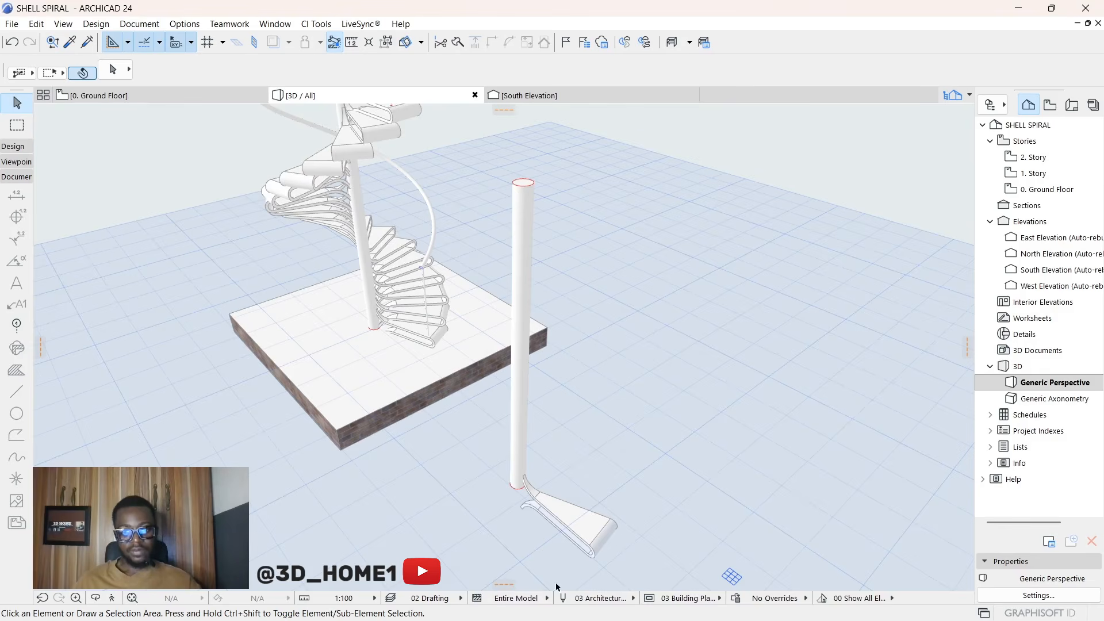
Step: Switch to the ground floor plan and select the wedge tread morph beside the column
scroll(564, 540, "up", 1)
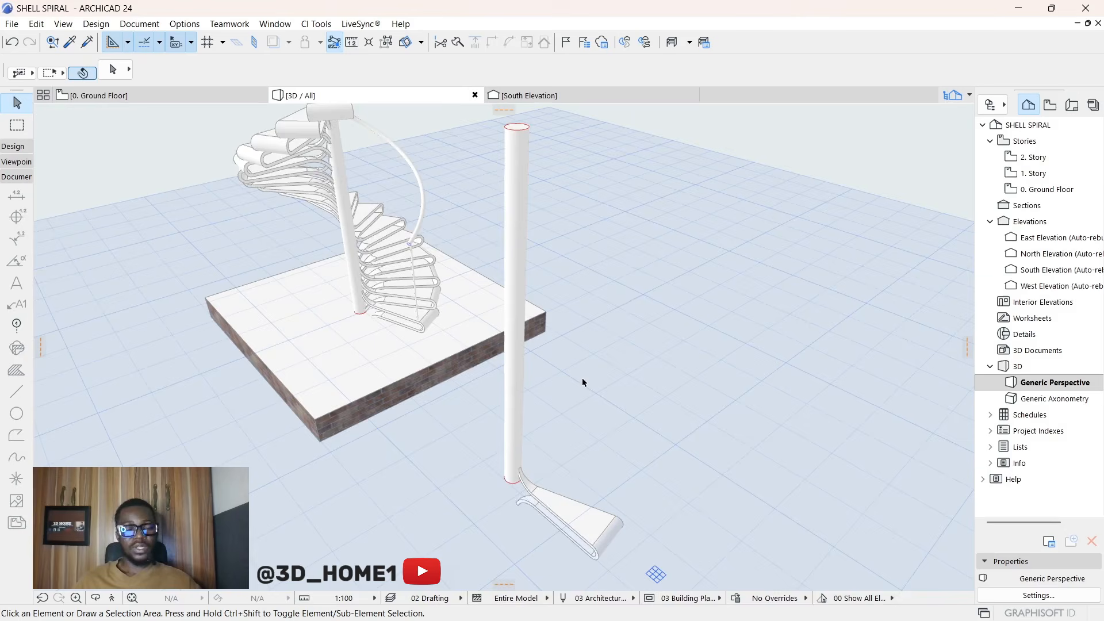
scroll(581, 377, "down", 2)
left_click(132, 99)
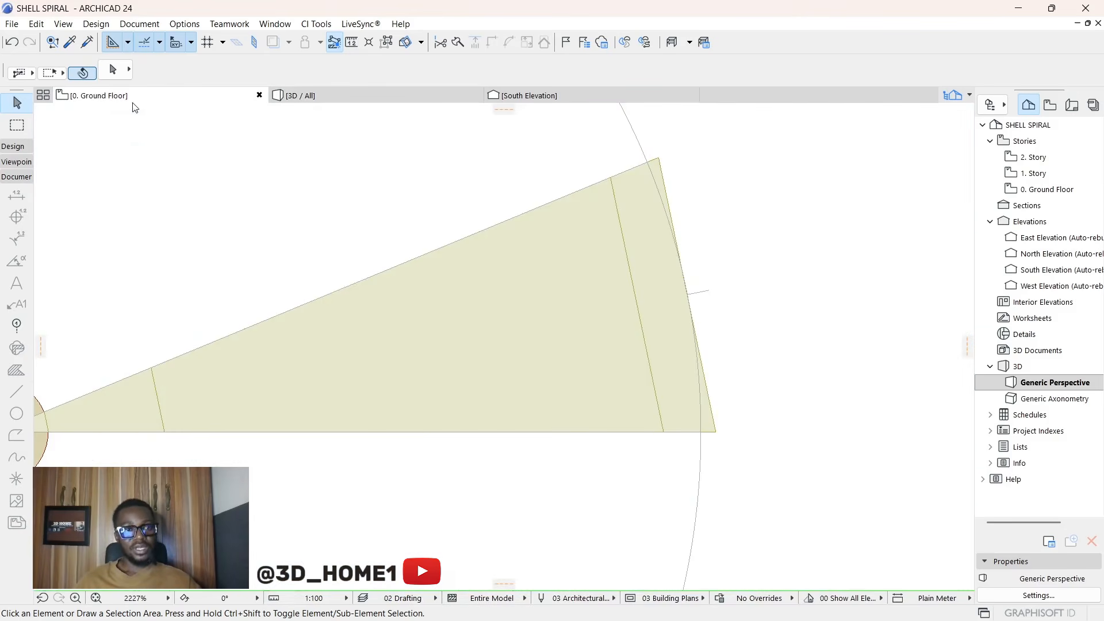
scroll(699, 326, "down", 4)
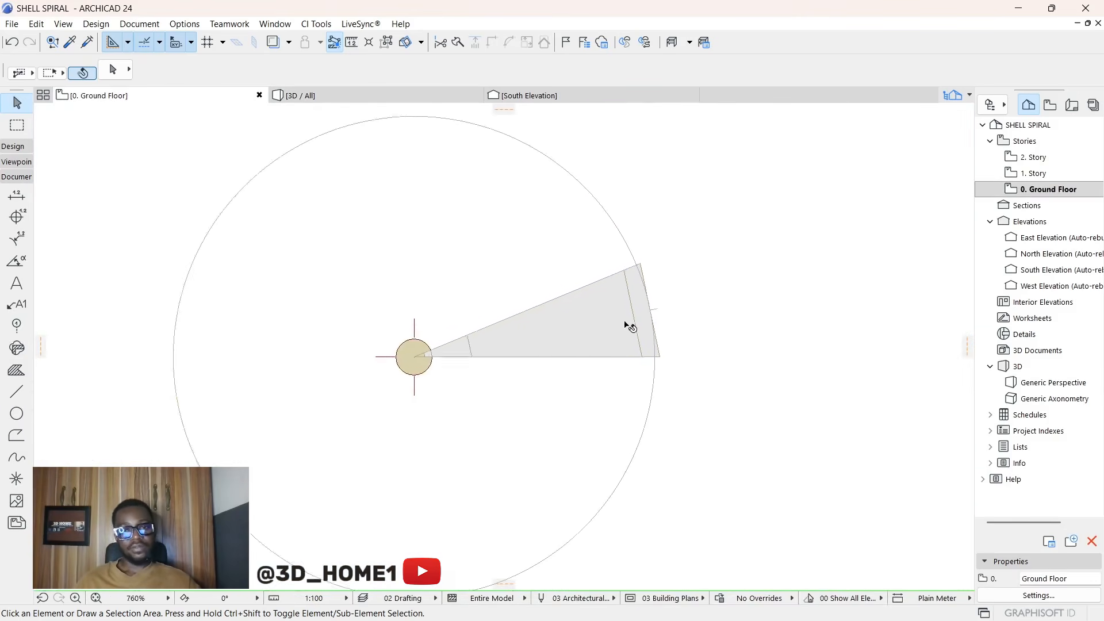
scroll(540, 349, "down", 2)
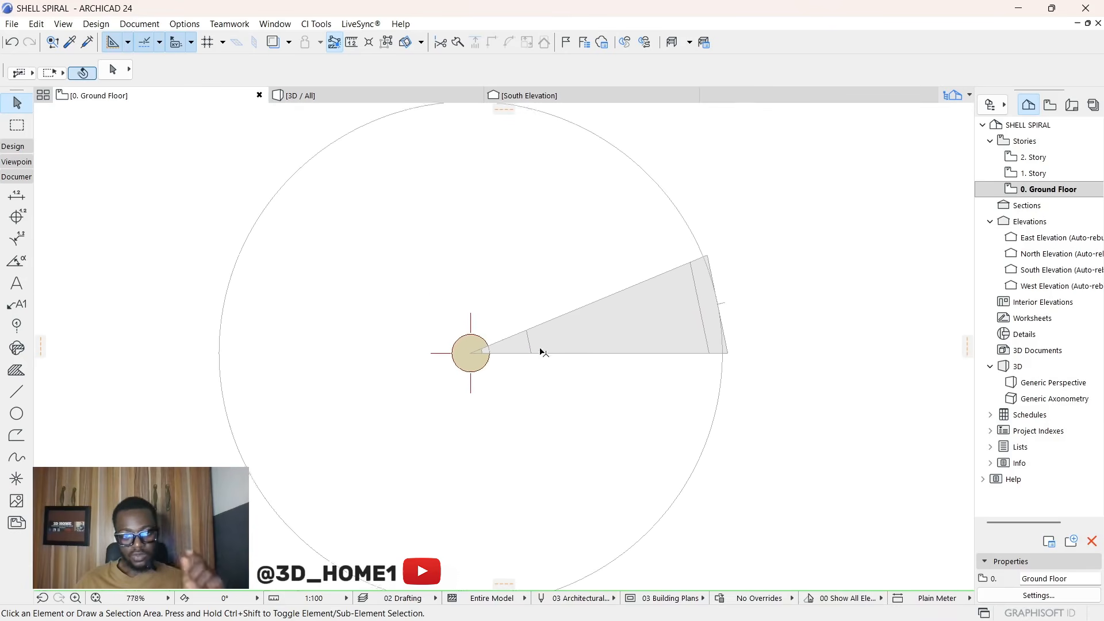
left_click(557, 334)
scroll(477, 350, "up", 5)
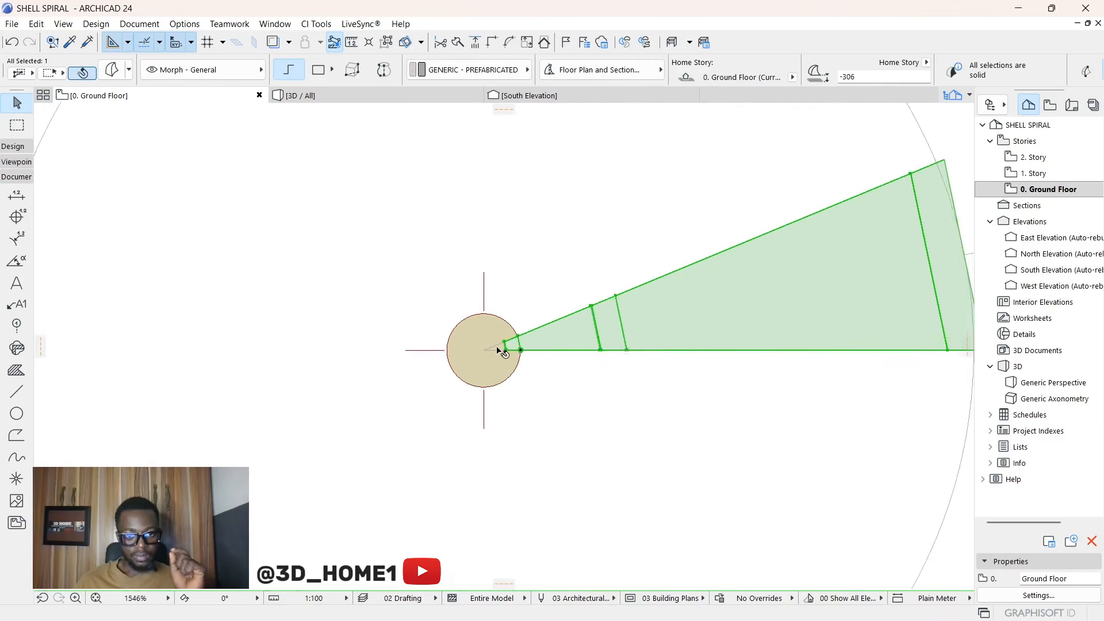
Step: Set up Multiply for the tread: rotate with the Distribute method, 20 copies, 3000 vertical displacement and copies rotated to path
left_click(539, 353)
left_click(607, 422)
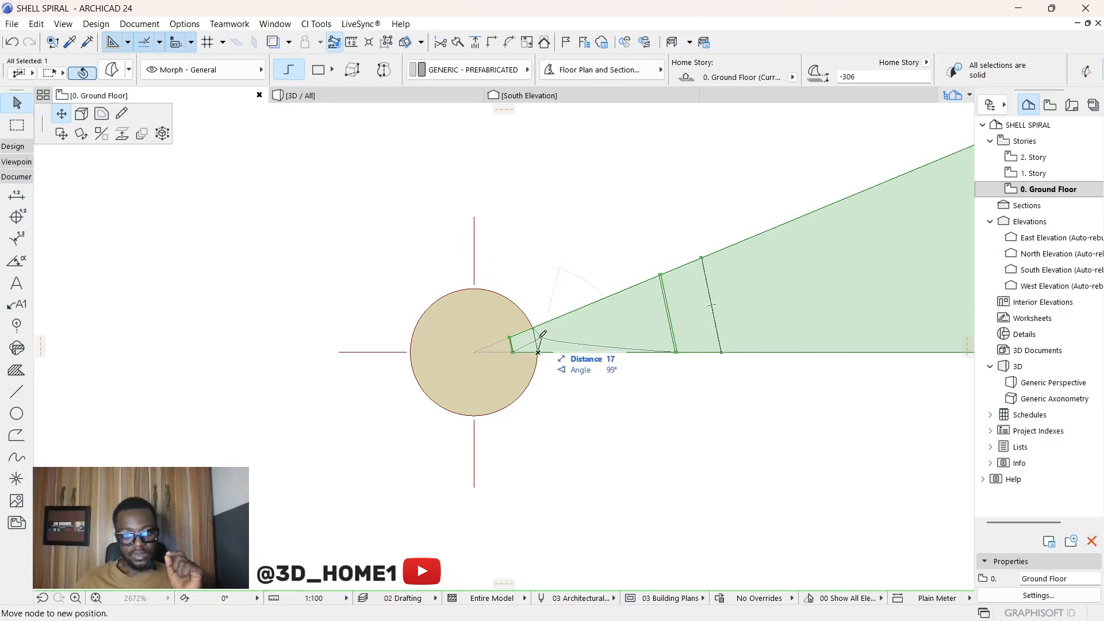
left_click(142, 134)
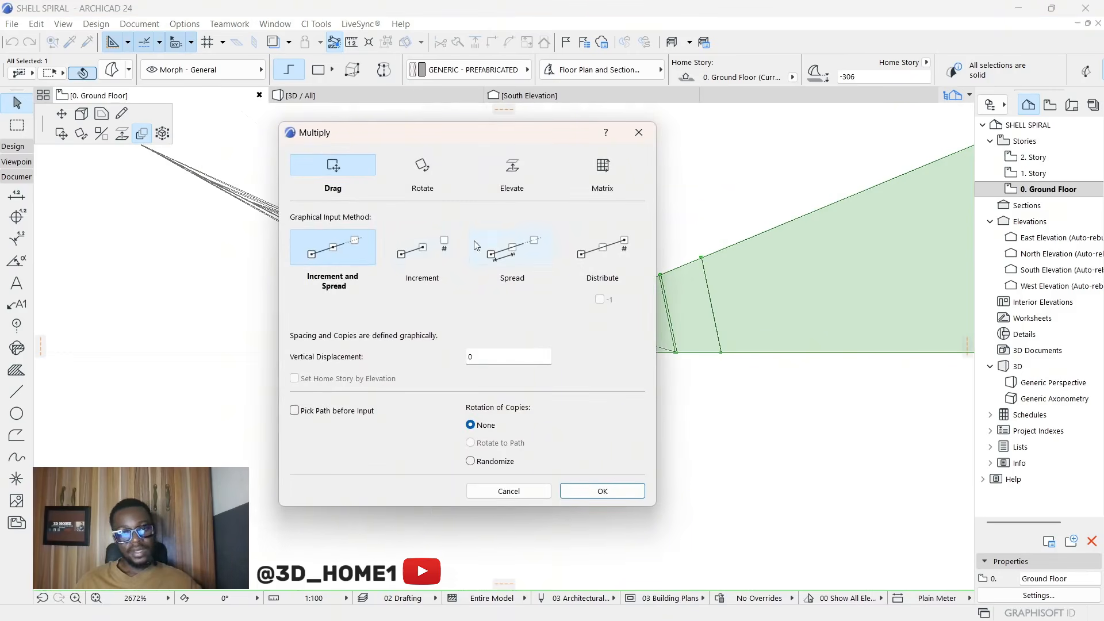
left_click(423, 173)
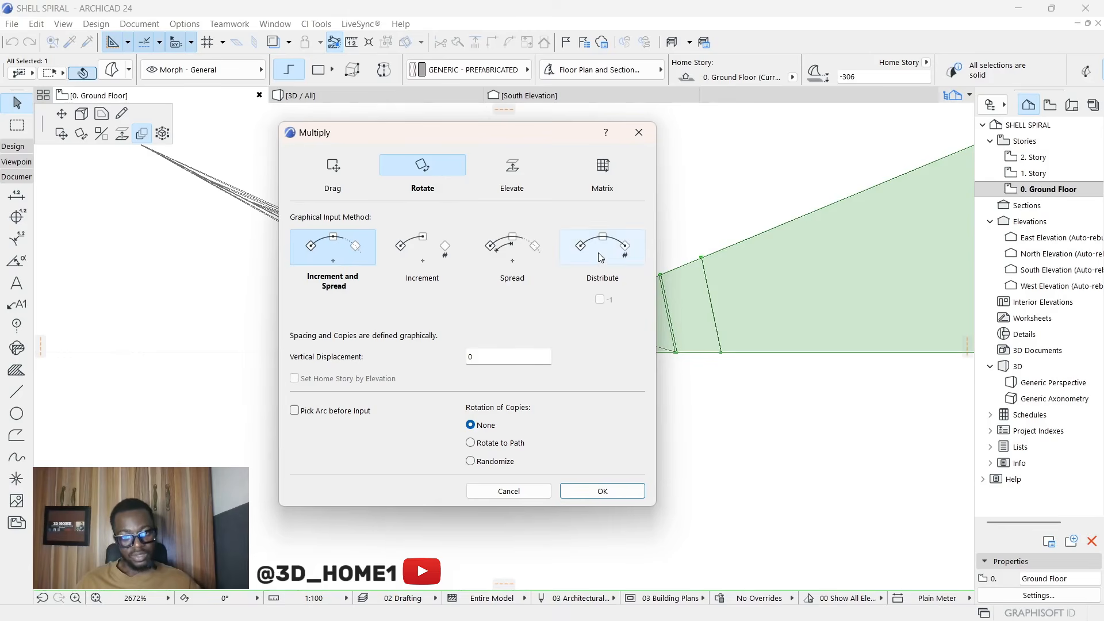
left_click(600, 257)
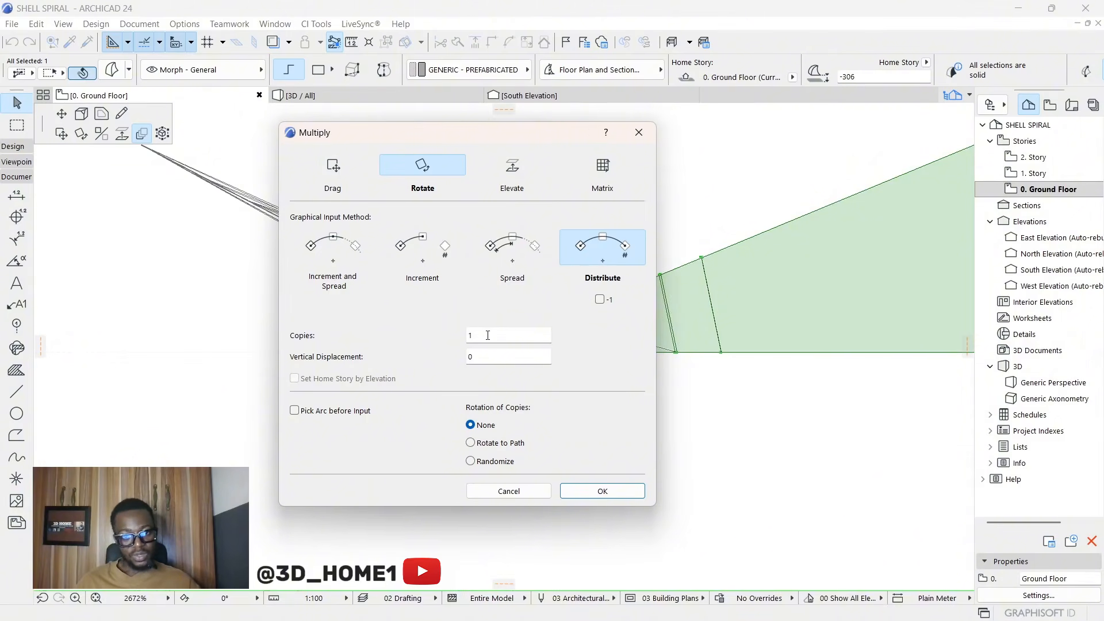
left_click_drag(488, 335, 460, 337)
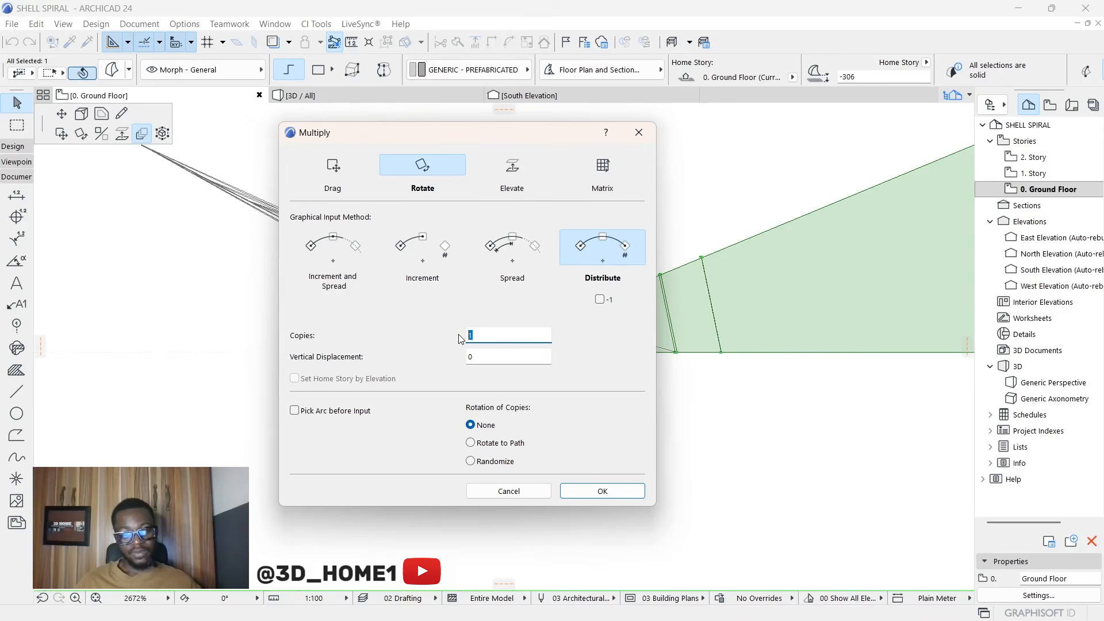
type("20")
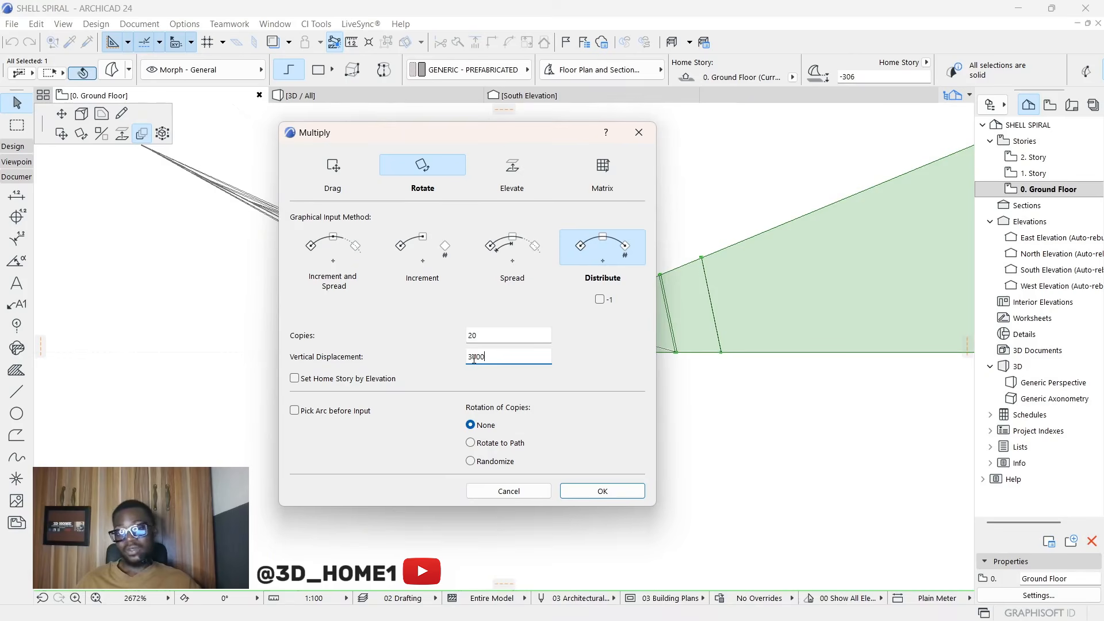
left_click(471, 443)
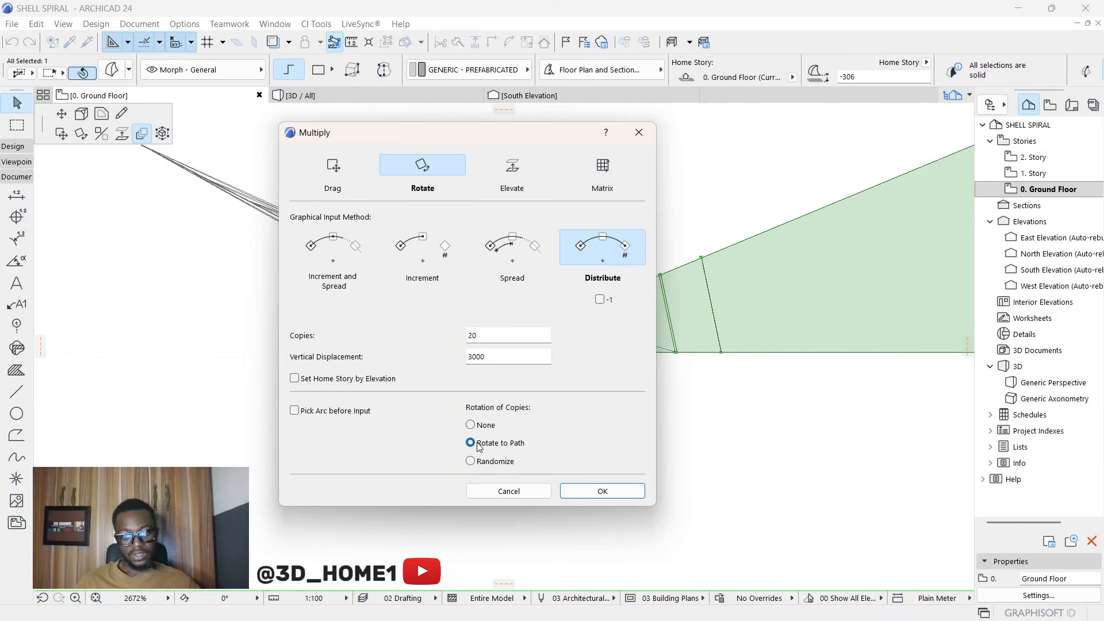
left_click(596, 488)
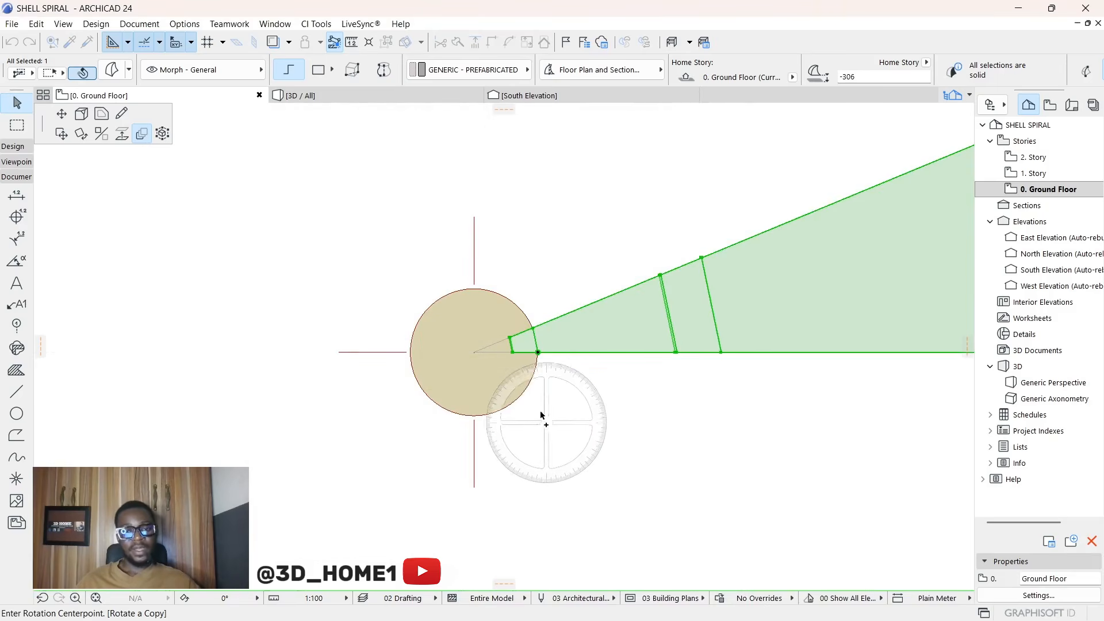
Step: Rotate the tread copies a full circle around the column's centre, starting from the tread's lower outer corner, and deselect them
scroll(502, 367, "up", 5)
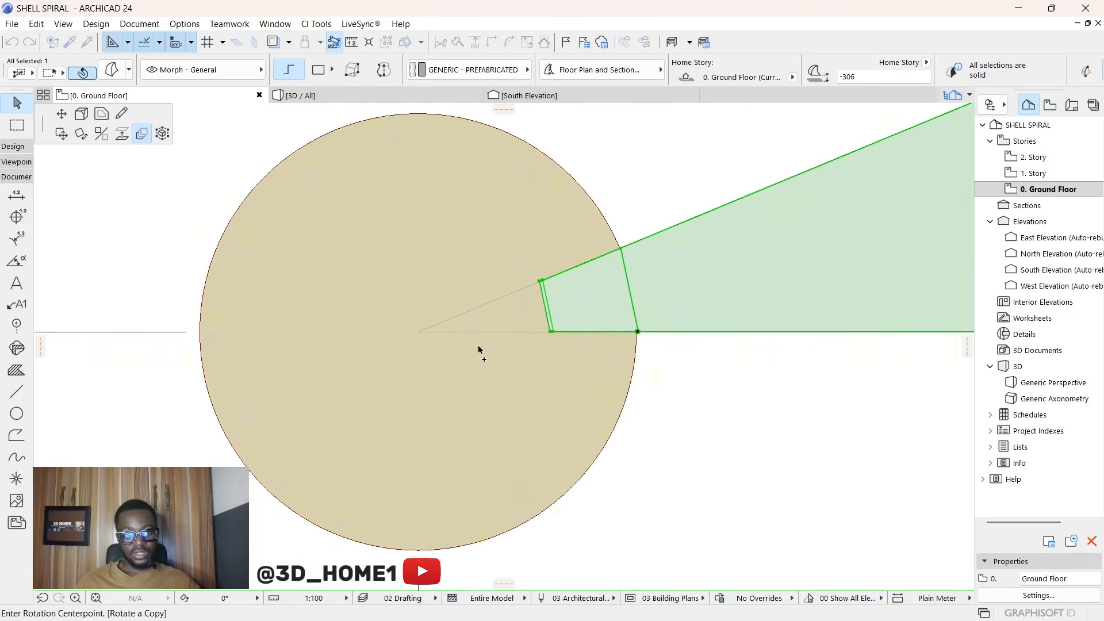
left_click(415, 332)
scroll(341, 375, "down", 5)
scroll(341, 374, "down", 3)
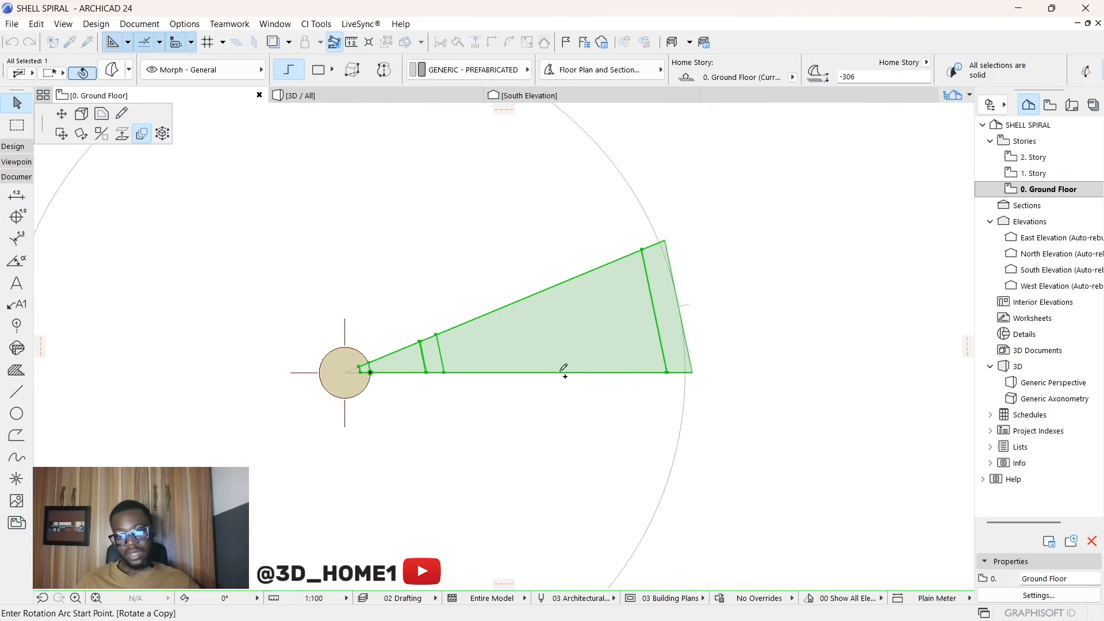
scroll(715, 382, "up", 6)
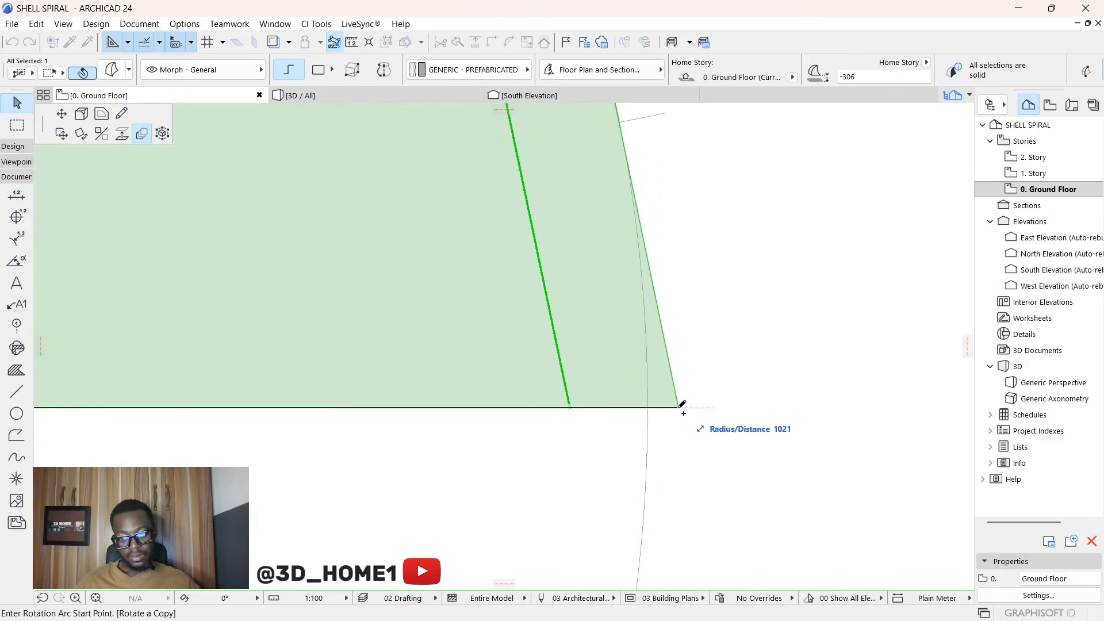
left_click(679, 407)
scroll(682, 406, "down", 8)
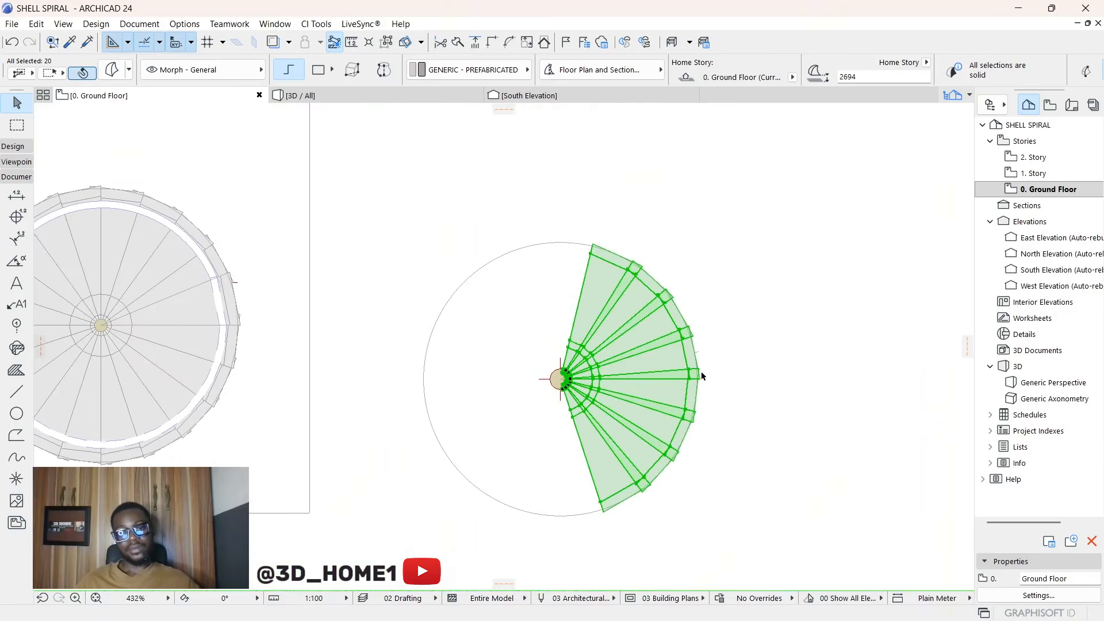
left_click(701, 374)
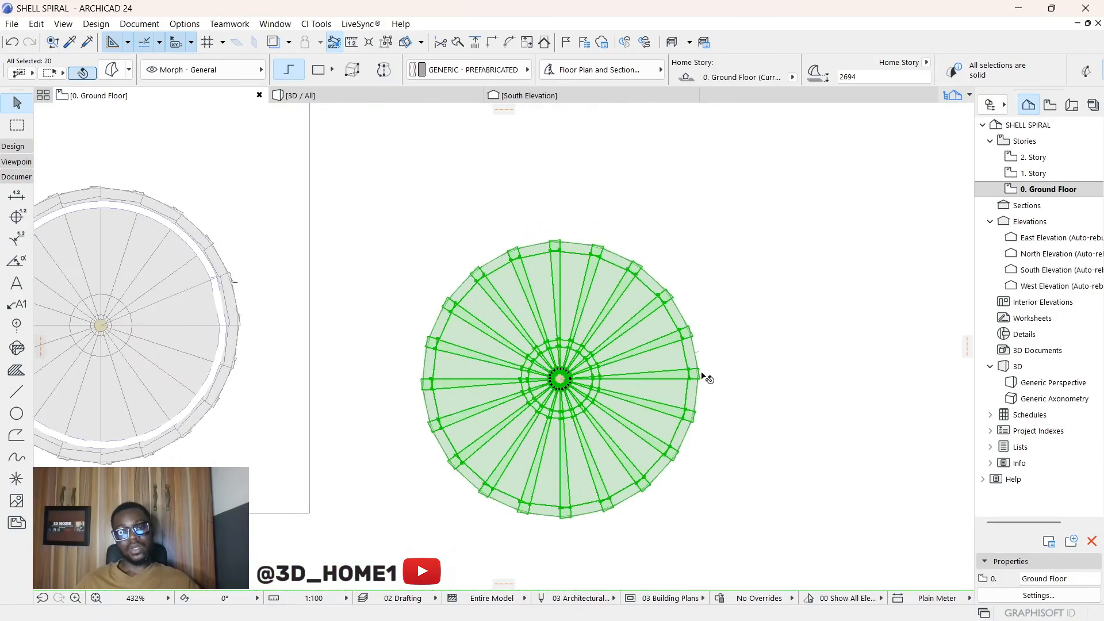
left_click(728, 320)
Step: In the 3D view, delete the lowest tread below the base of the new staircase's column
left_click(412, 92)
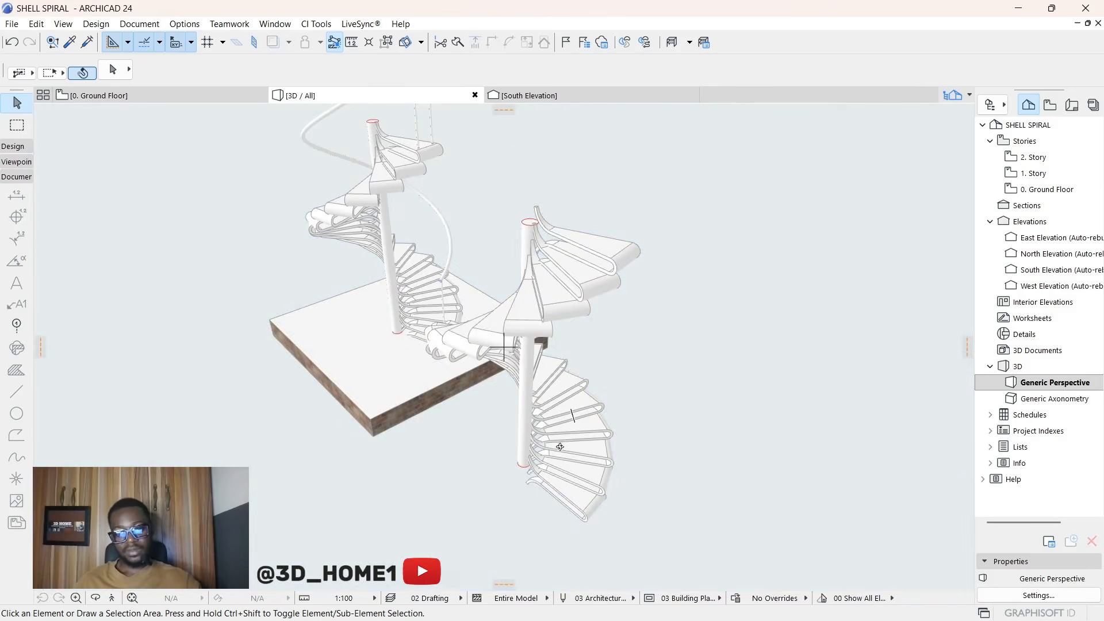
middle_click_drag(562, 422, 615, 359, "shift")
scroll(599, 333, "down", 3)
scroll(545, 490, "up", 5)
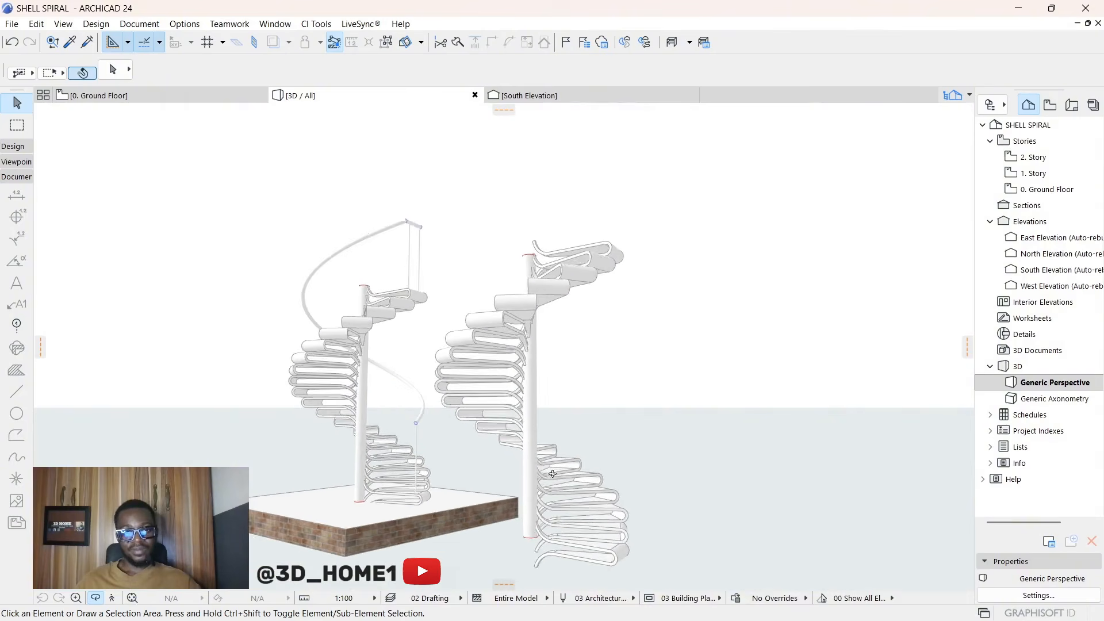
middle_click_drag(545, 489, 548, 397, "shift")
scroll(549, 397, "up", 6)
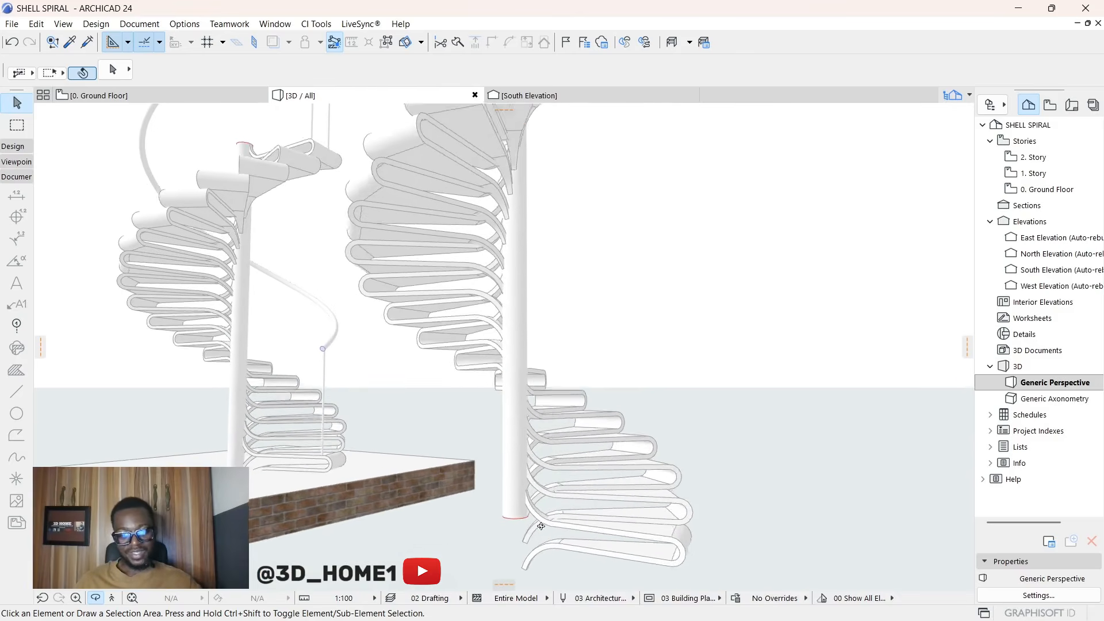
left_click(632, 552)
key("Delete")
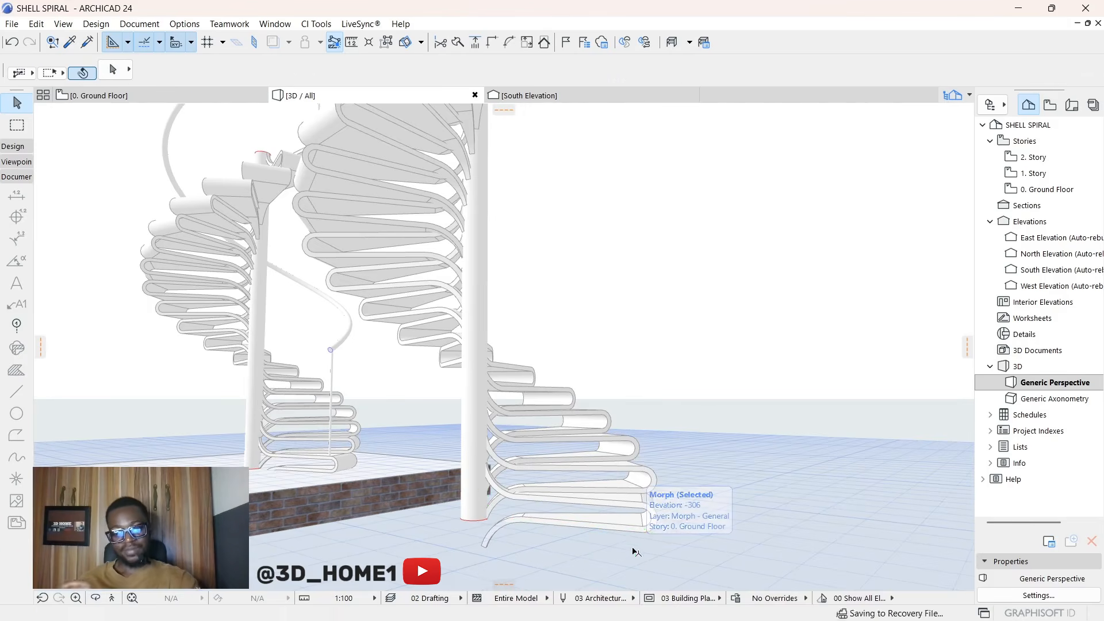
Step: Stretch the new staircase's column up to the tip of the topmost tread, to a height of 3161, and deselect it
middle_click_drag(630, 521, 568, 282, "shift")
scroll(545, 223, "up", 5)
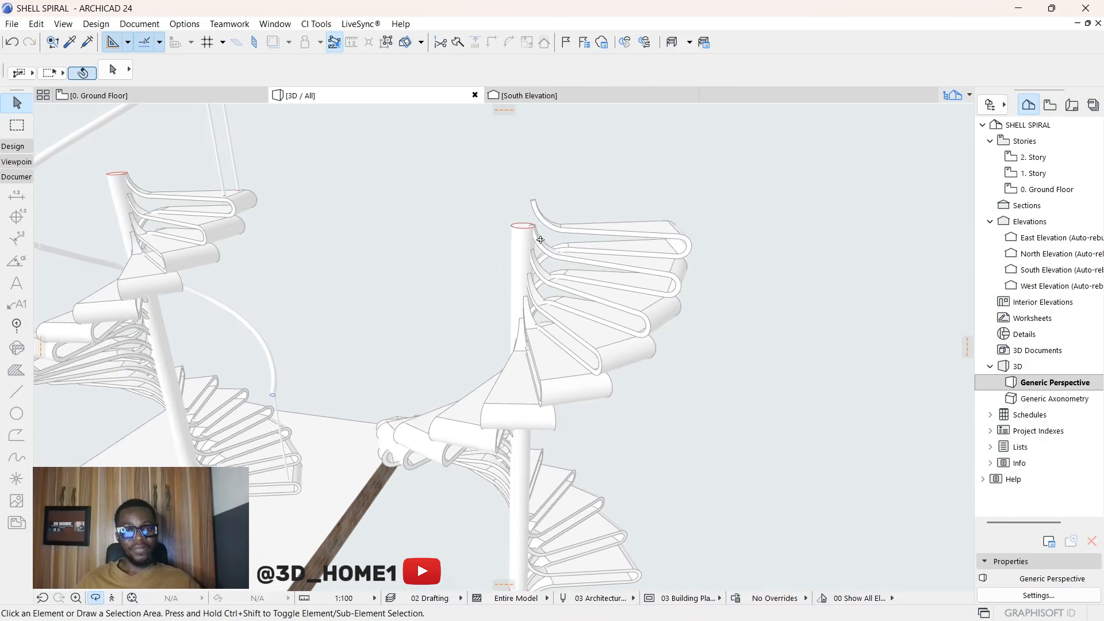
scroll(515, 233, "up", 4)
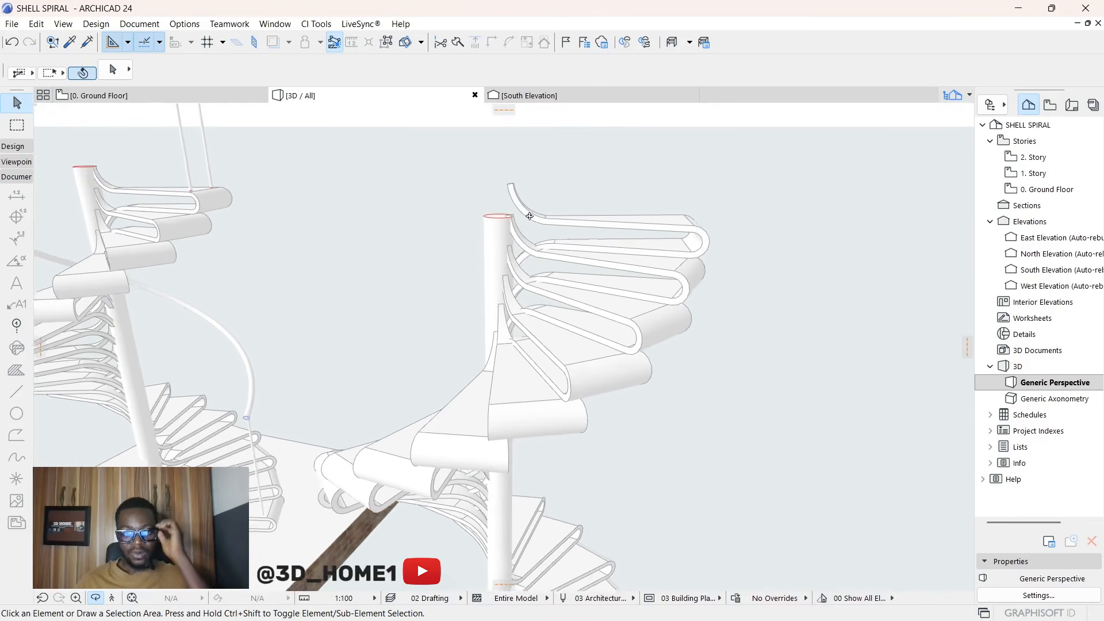
scroll(536, 216, "up", 5)
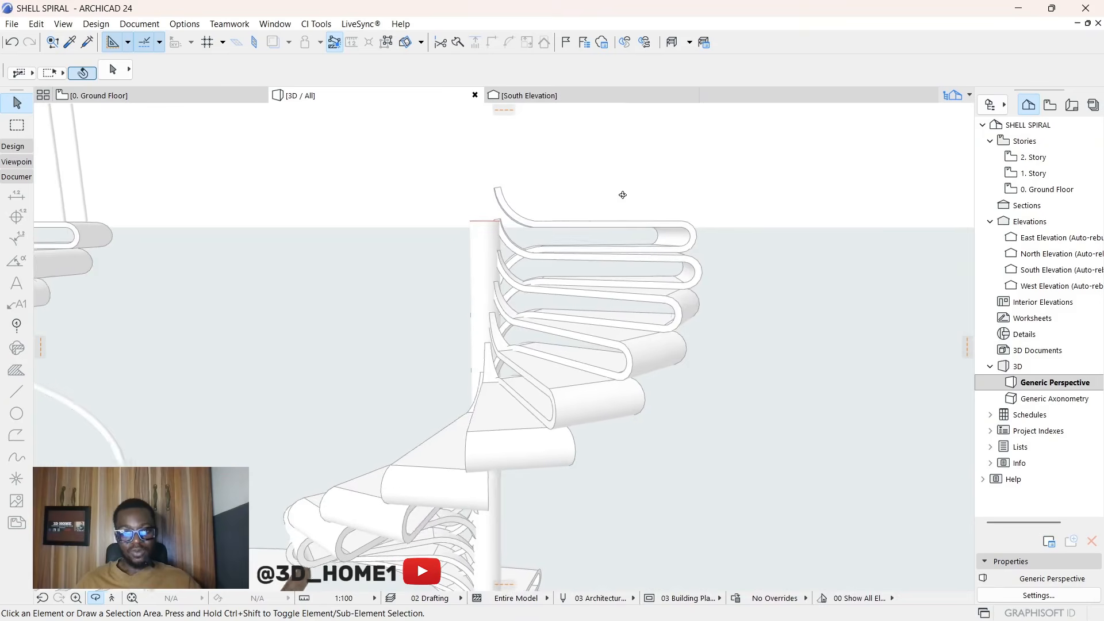
scroll(535, 221, "down", 2)
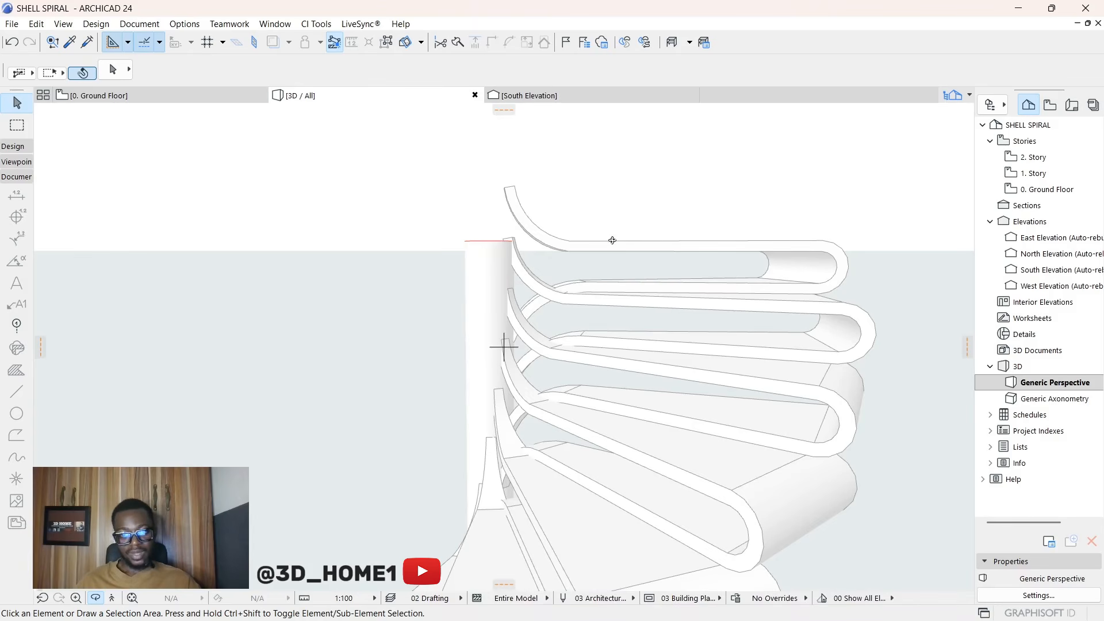
left_click_drag(525, 240, 523, 254)
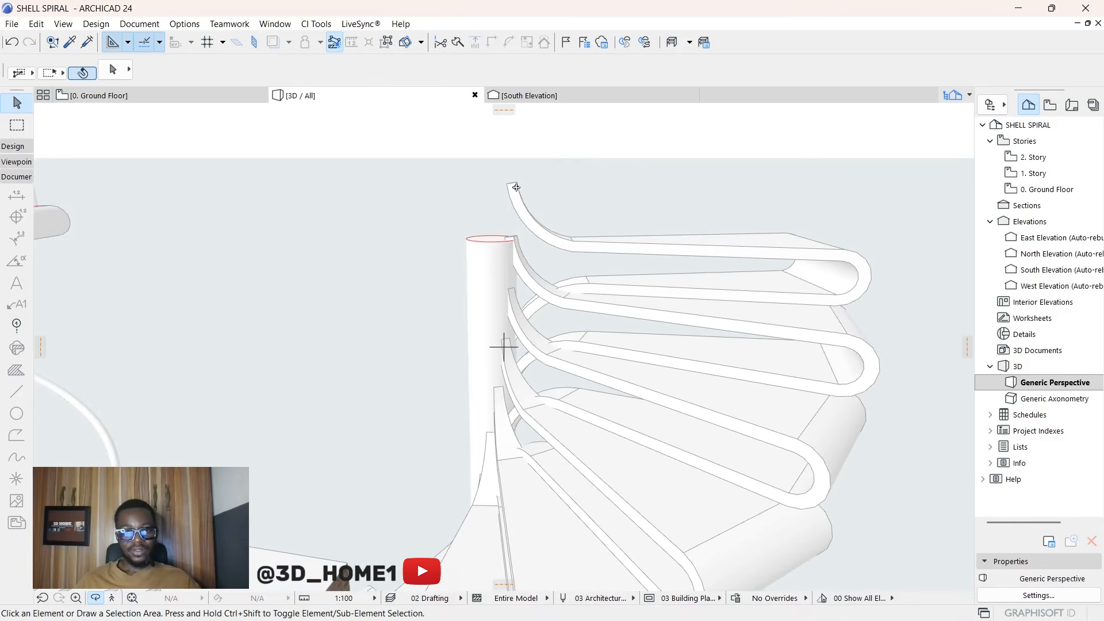
left_click_drag(514, 189, 506, 238)
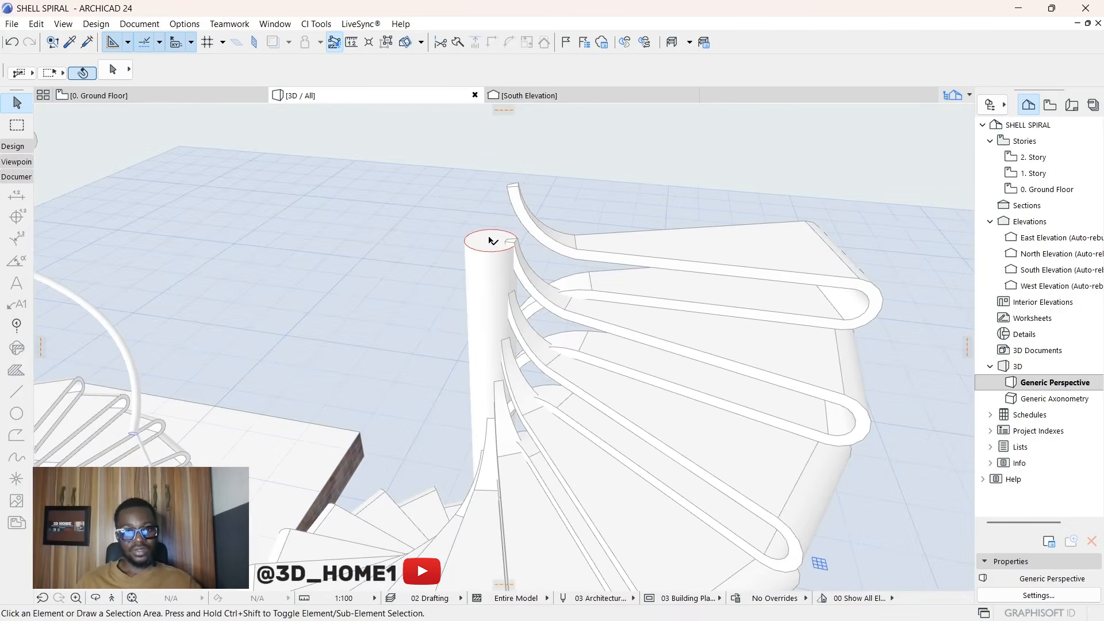
left_click(495, 236)
left_click(493, 241)
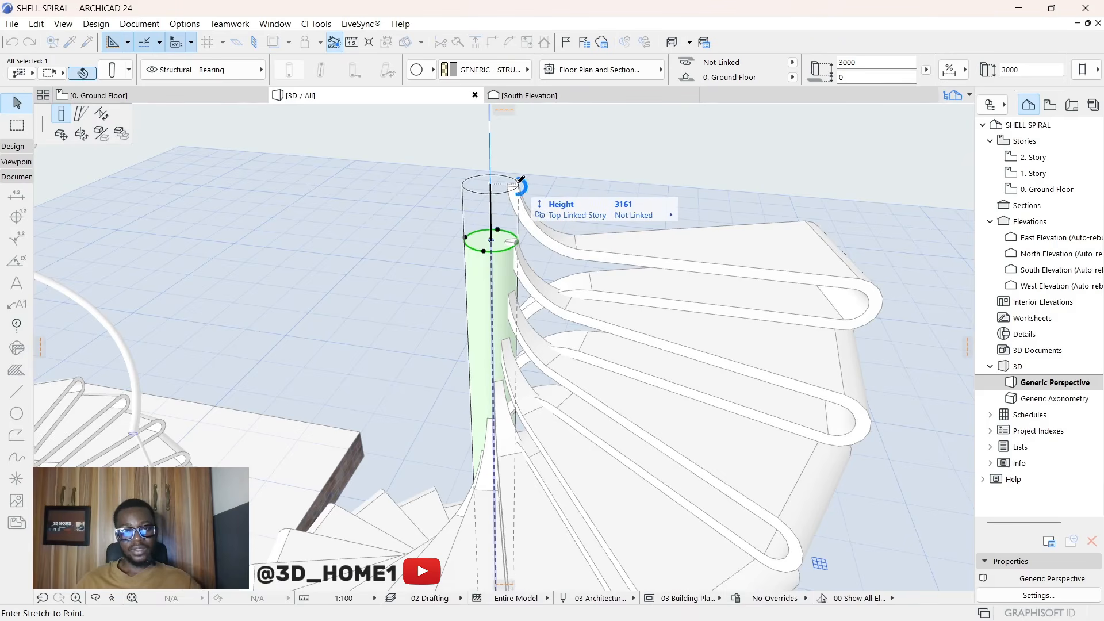
left_click(519, 184)
key("Escape")
scroll(524, 388, "down", 5)
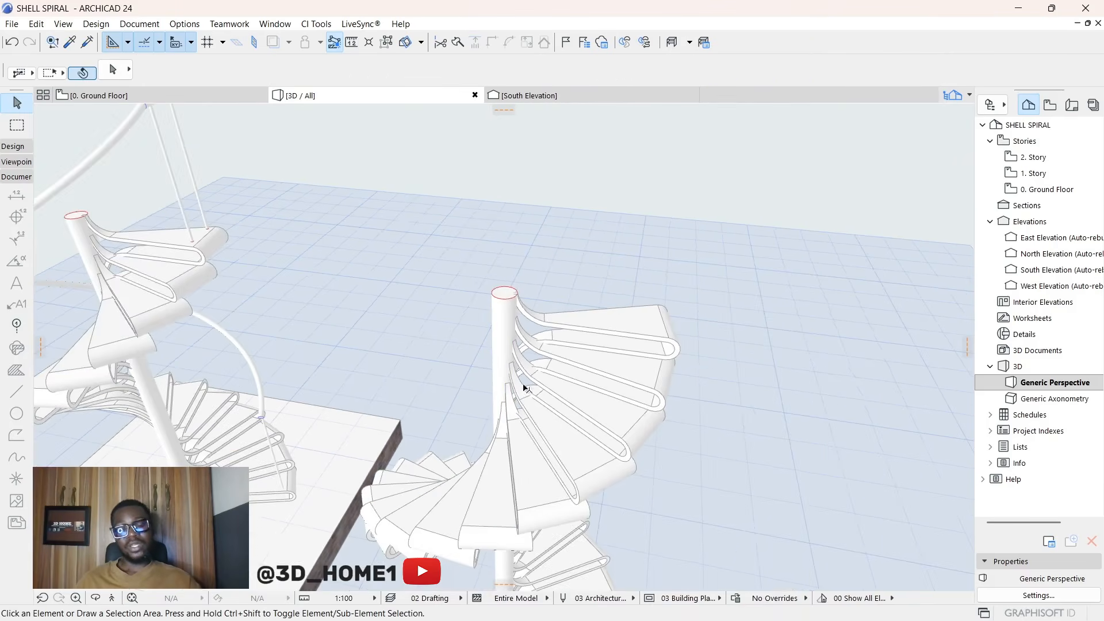
scroll(538, 340, "down", 3)
scroll(512, 313, "up", 4)
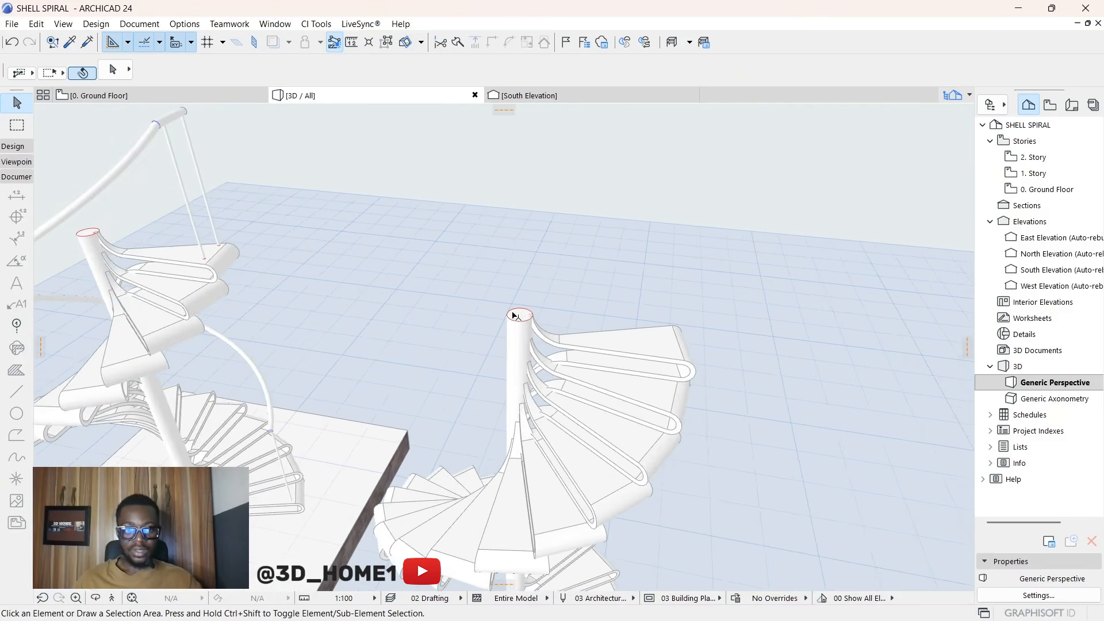
left_click(519, 315)
left_click(519, 315)
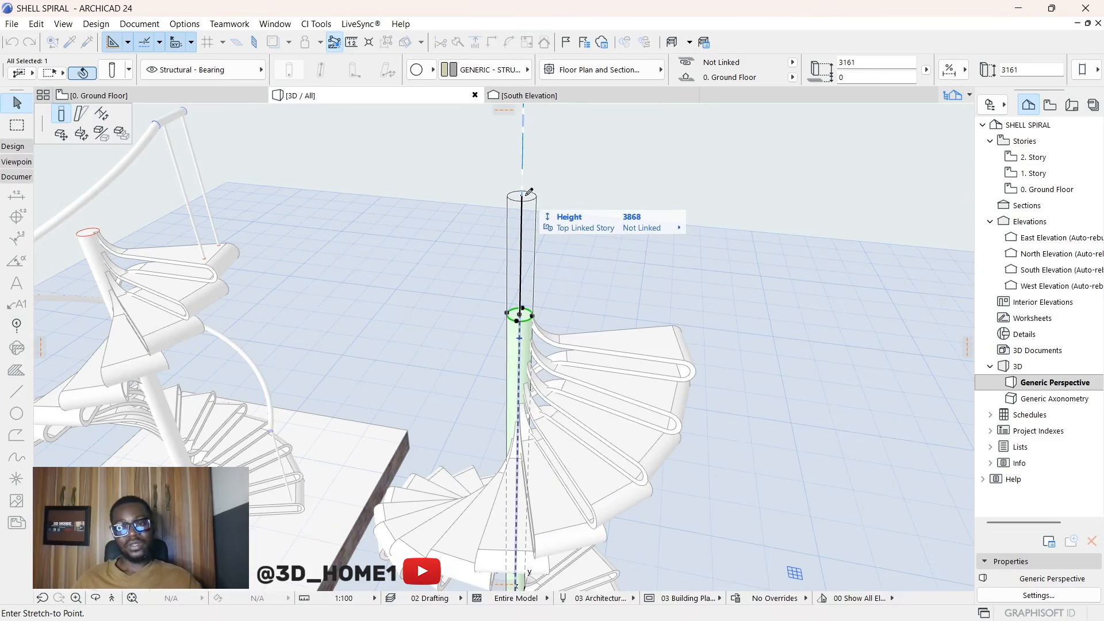
scroll(528, 193, "down", 3)
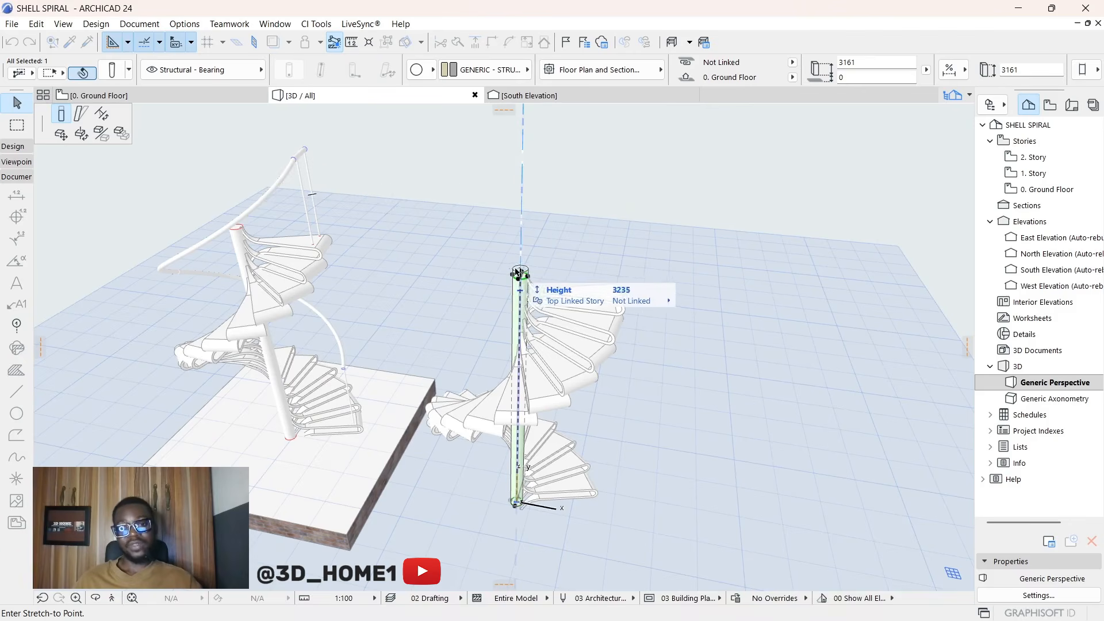
key("Escape")
key("Escape")
scroll(522, 277, "up", 2)
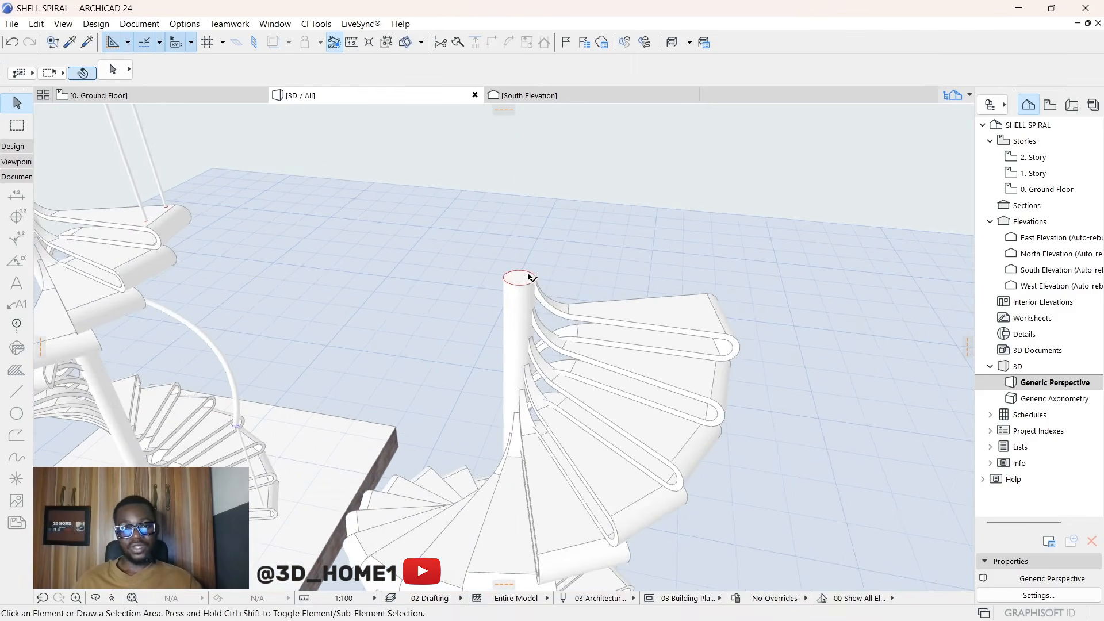
Step: Examine the new spiral staircase in 3D alongside the finished reference staircase
scroll(560, 256, "down", 5)
middle_click_drag(575, 410, 446, 365, "shift")
scroll(460, 370, "up", 2)
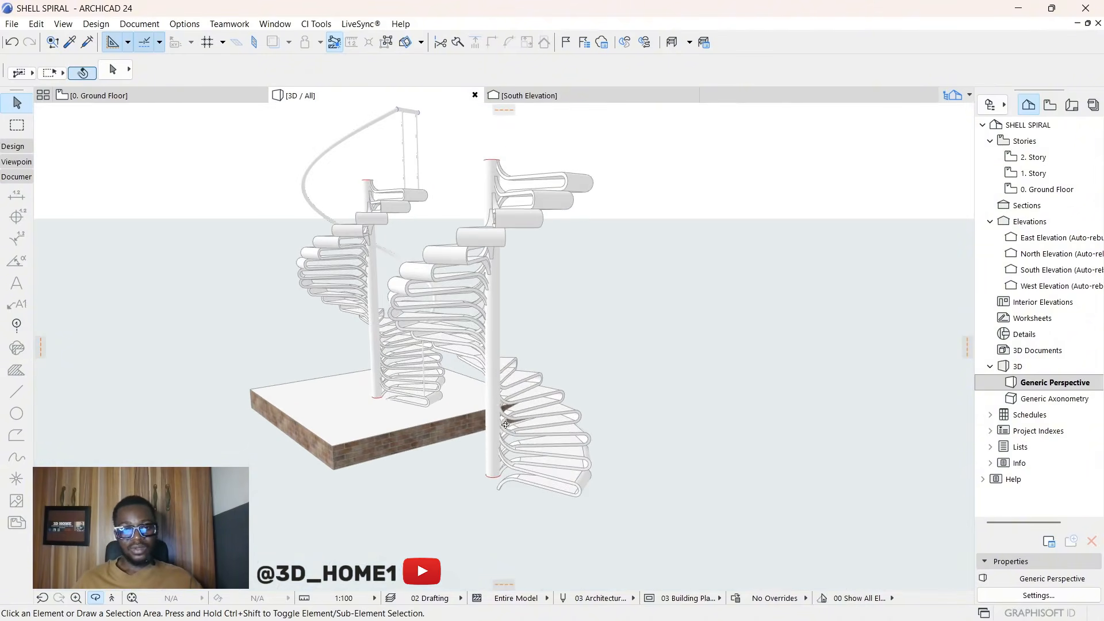
Step: Stretch the base of the new staircase's column down past the lowest tread, to a column height of 3718
middle_click_drag(505, 423, 665, 385, "shift")
scroll(610, 415, "up", 3)
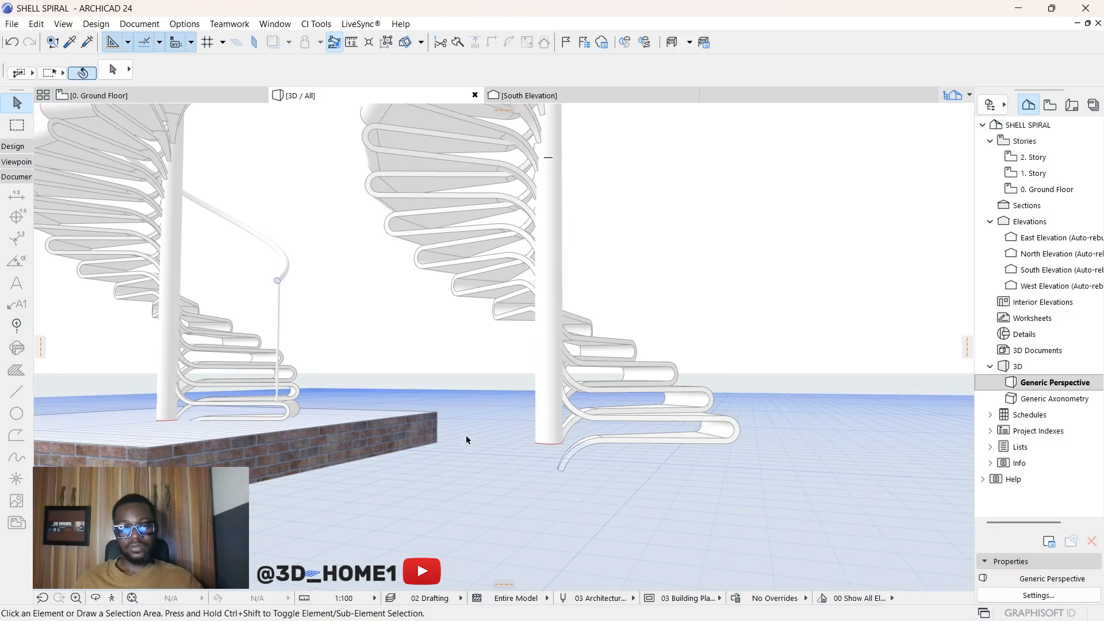
middle_click_drag(528, 456, 445, 413, "shift")
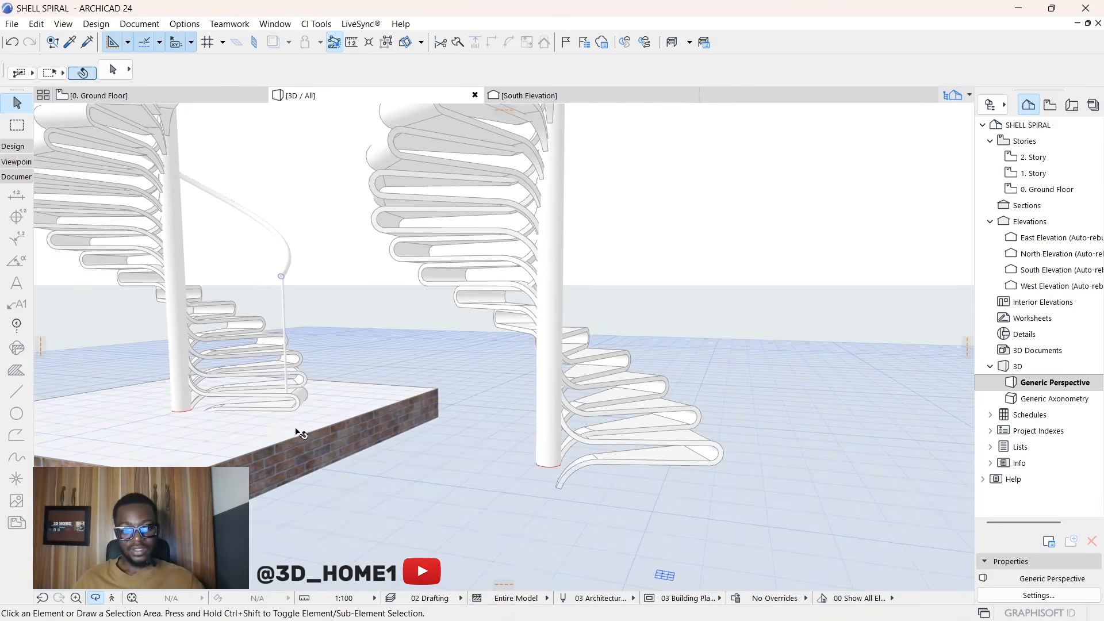
left_click(205, 425)
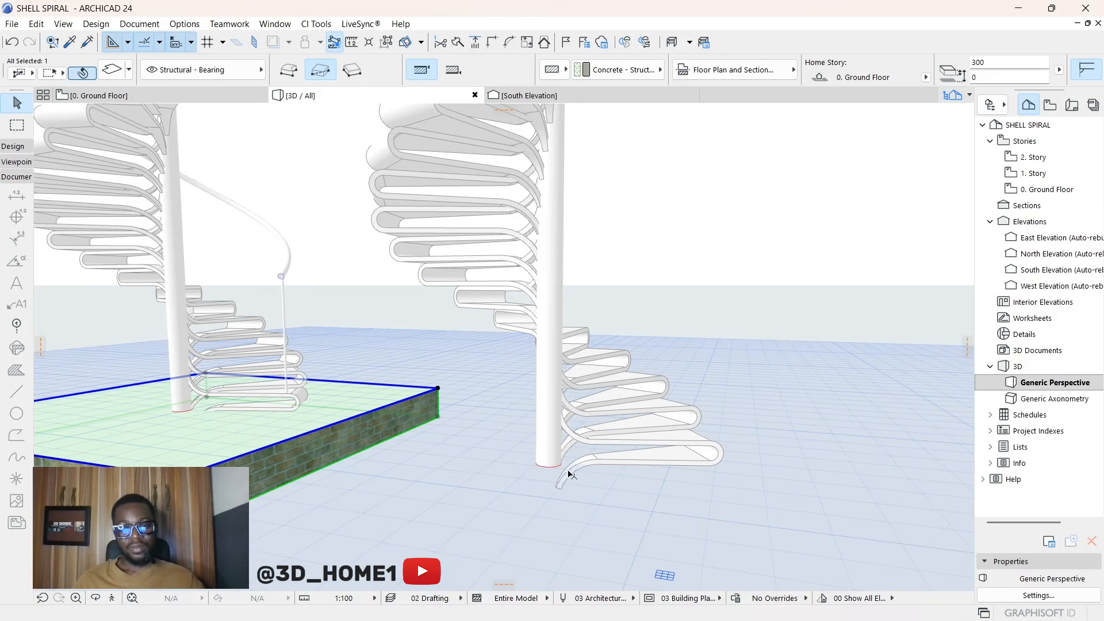
left_click(551, 460)
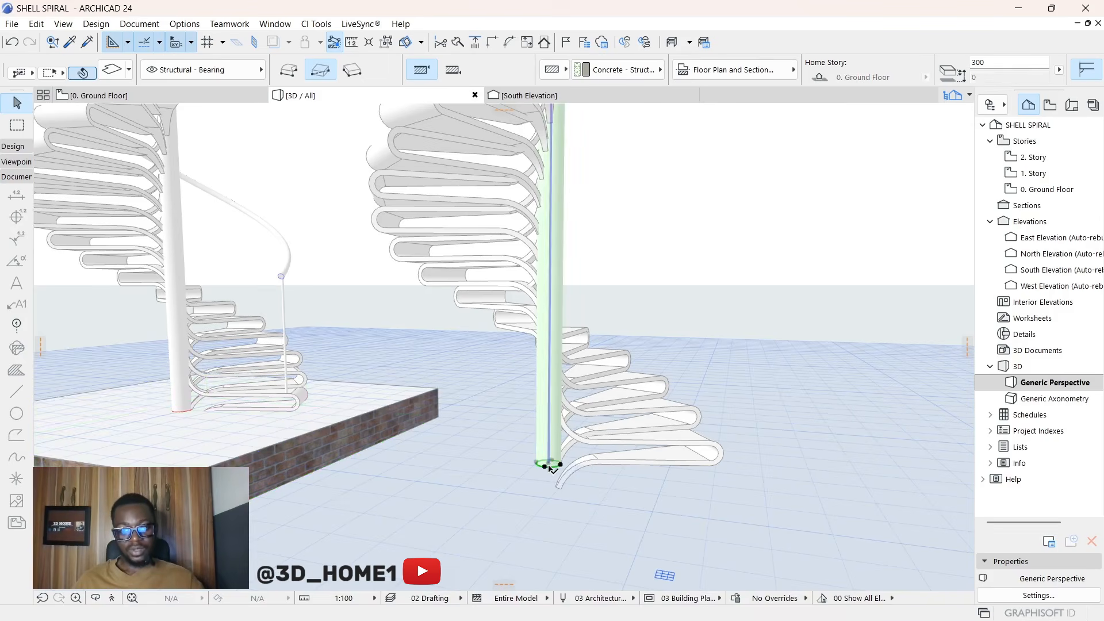
scroll(551, 462, "up", 1)
left_click(550, 467)
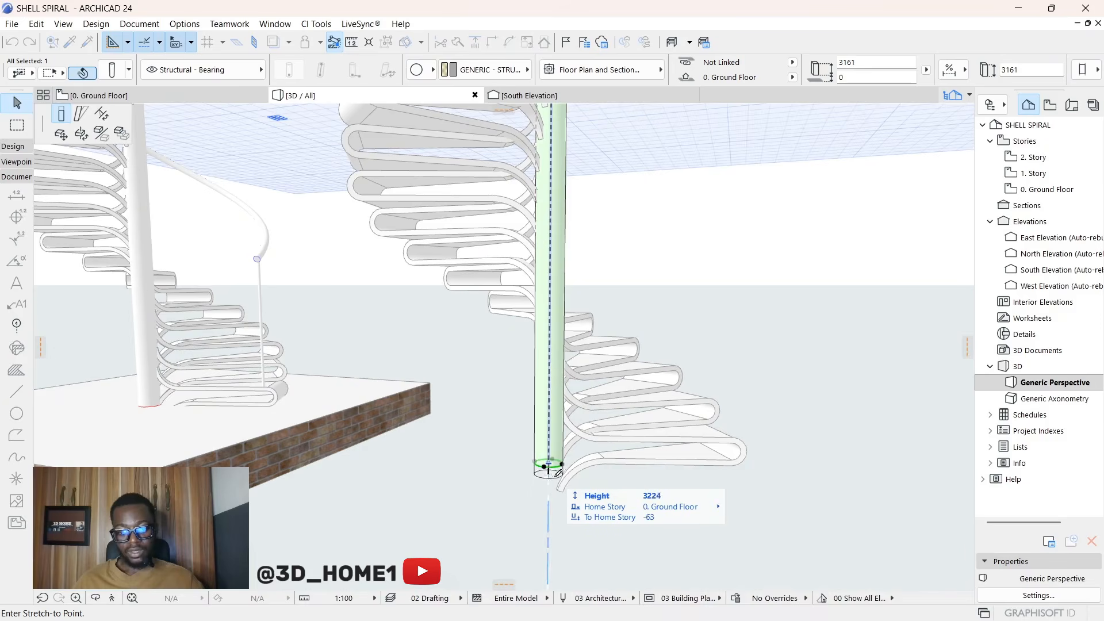
left_click(561, 560)
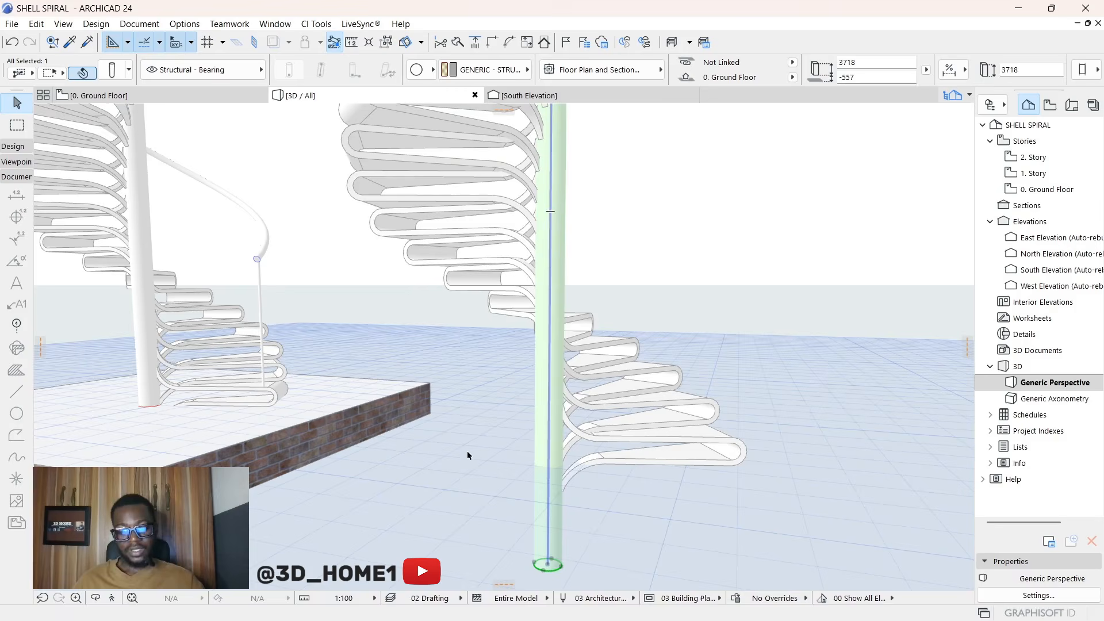
Step: Offset the brick-sided slab's edge facing the new staircase outward by about 3718, extending the slab beneath it, and deselect the slab
left_click(315, 423)
left_click(315, 420)
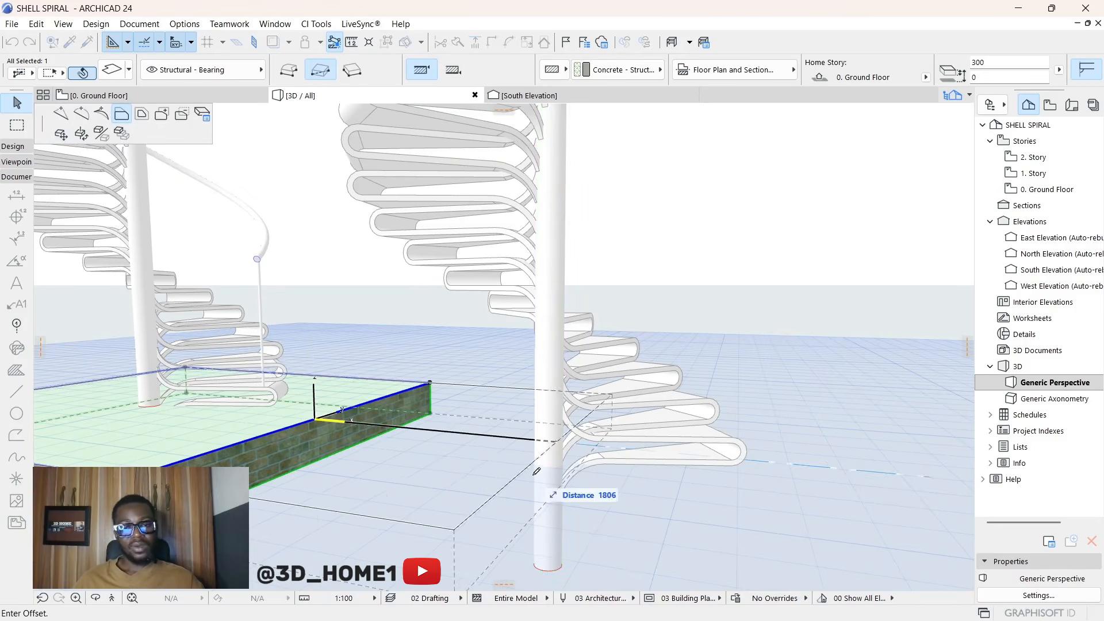
scroll(609, 511, "down", 3)
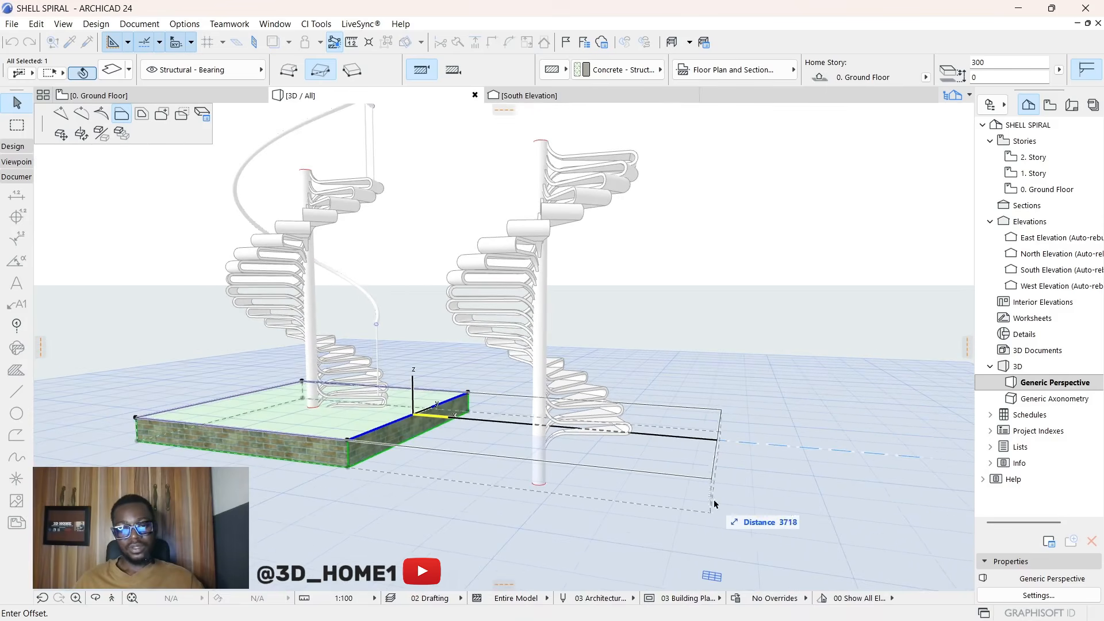
left_click(713, 506)
key("Escape")
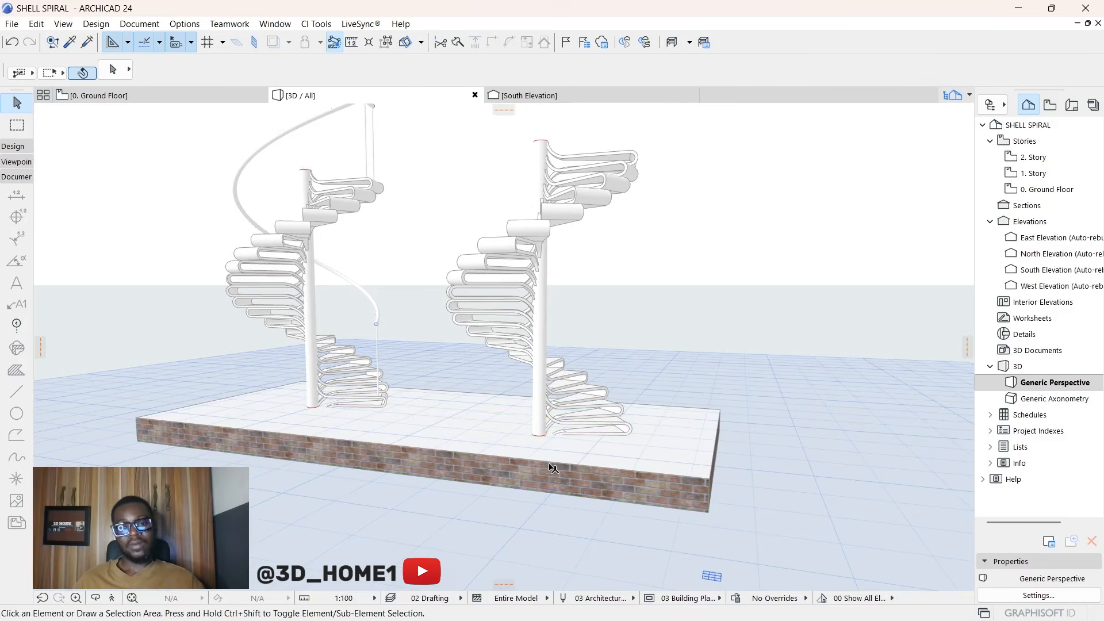
Step: Start the Railing tool with the Frameless Glass Railing favorite for the new staircase
middle_click_drag(586, 443, 440, 288, "shift")
left_click_drag(555, 433, 665, 419)
scroll(542, 441, "up", 2)
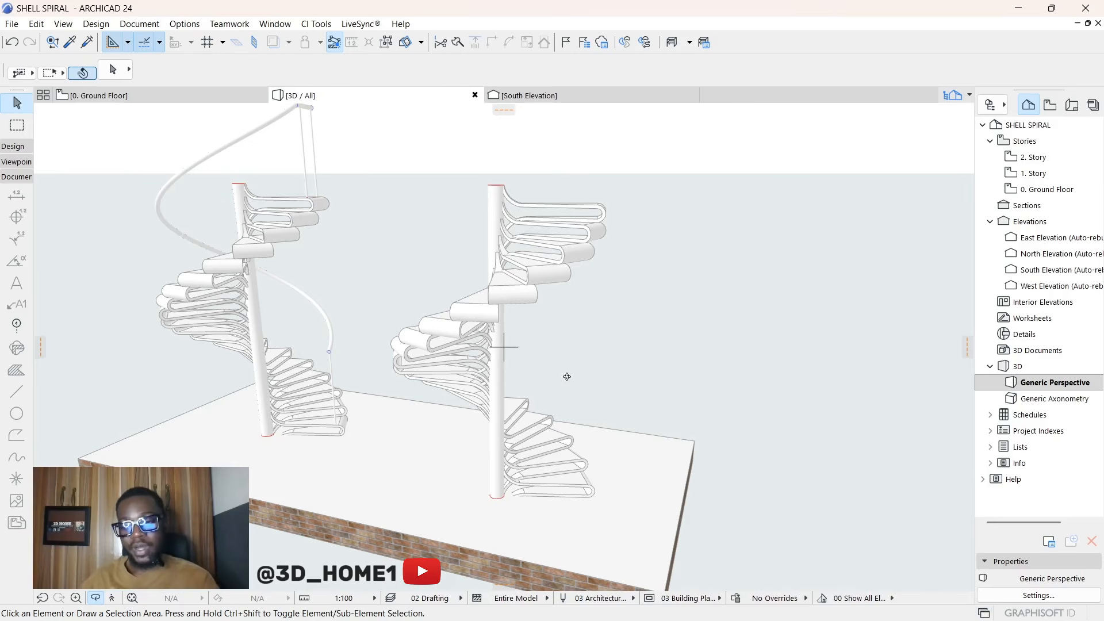
left_click_drag(566, 376, 583, 460)
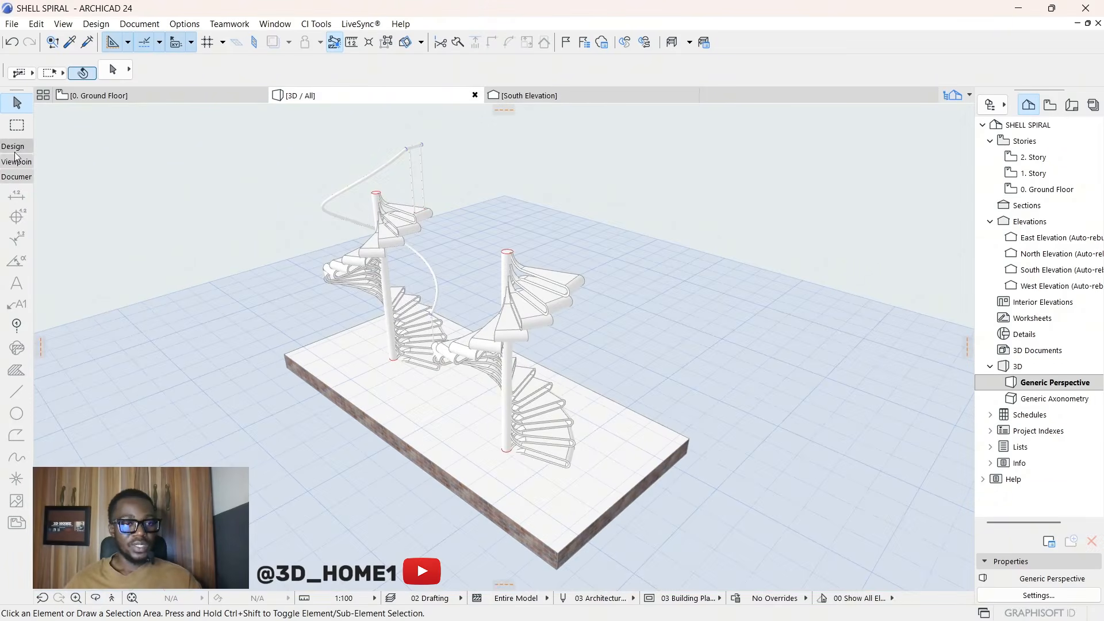
left_click(14, 149)
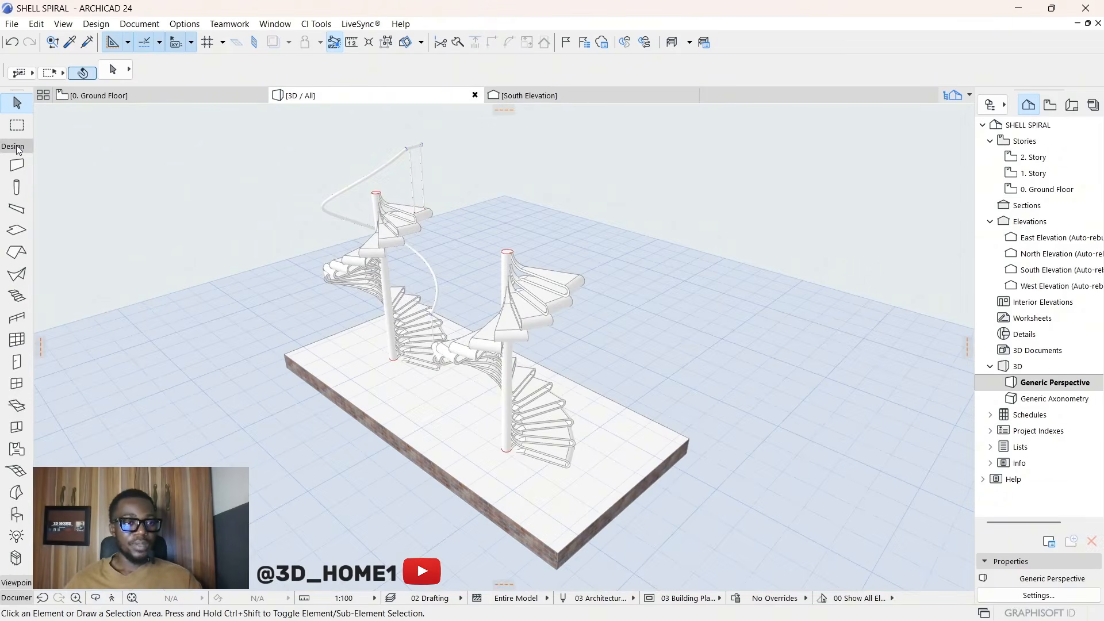
left_click(30, 320)
right_click(29, 319)
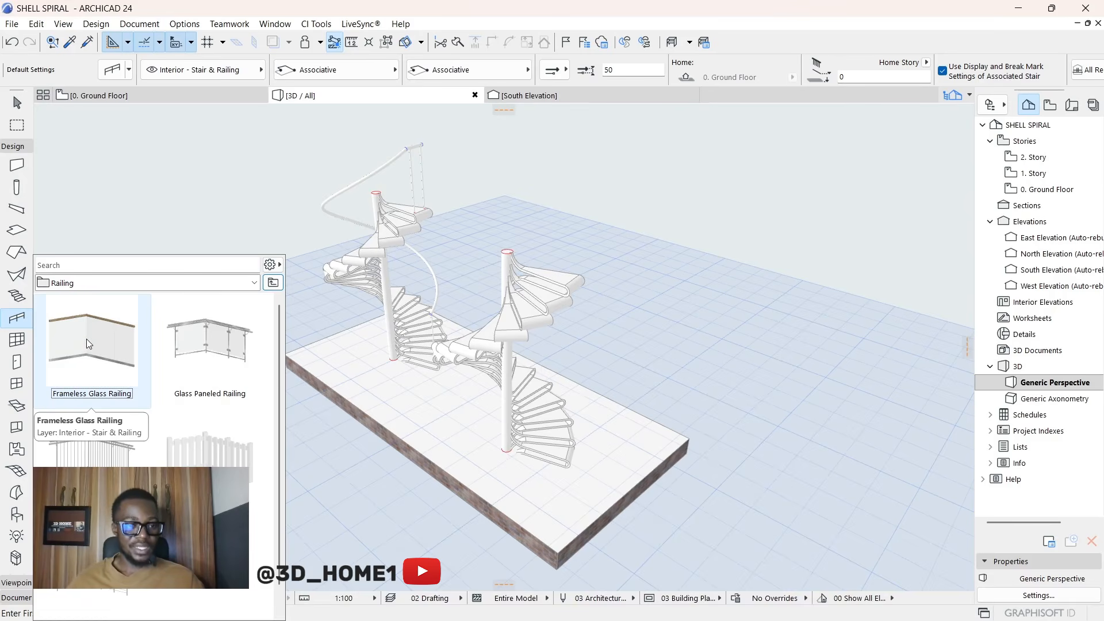
double_click(91, 346)
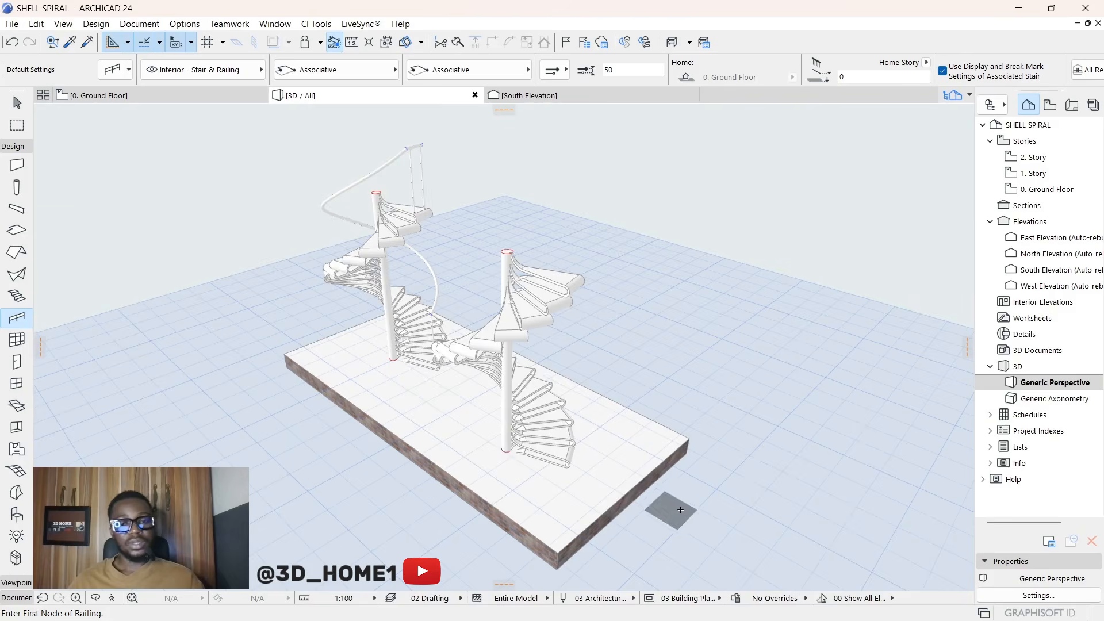
Step: In the South Elevation, measure the distance from the start of the lowest tread's outer curve to the column's centre
scroll(613, 476, "up", 3)
scroll(518, 469, "up", 2)
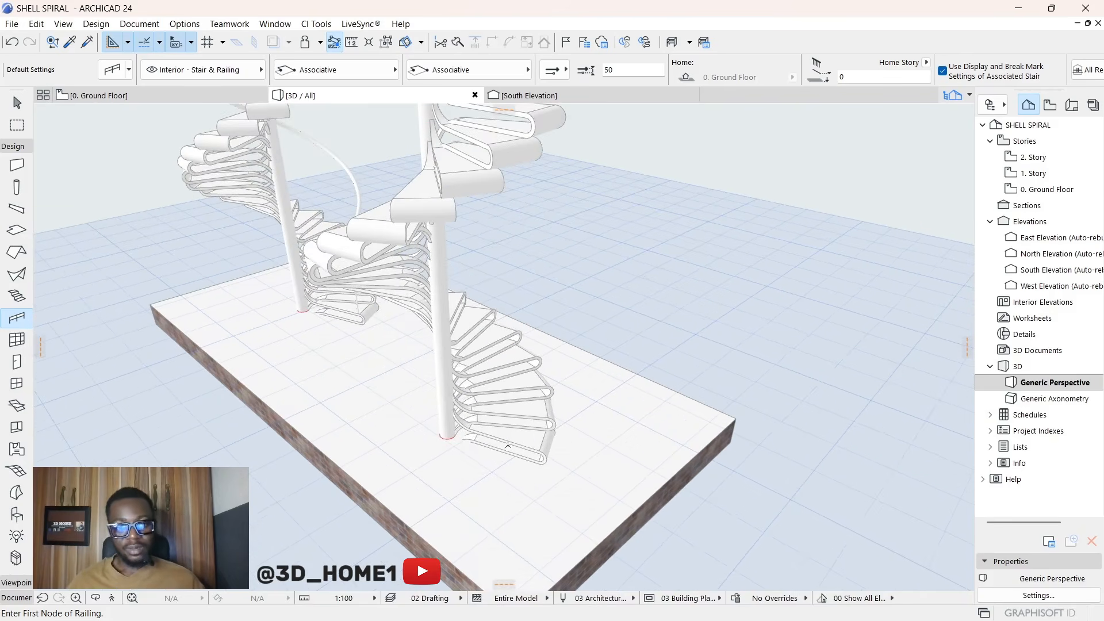
scroll(422, 279, "down", 2)
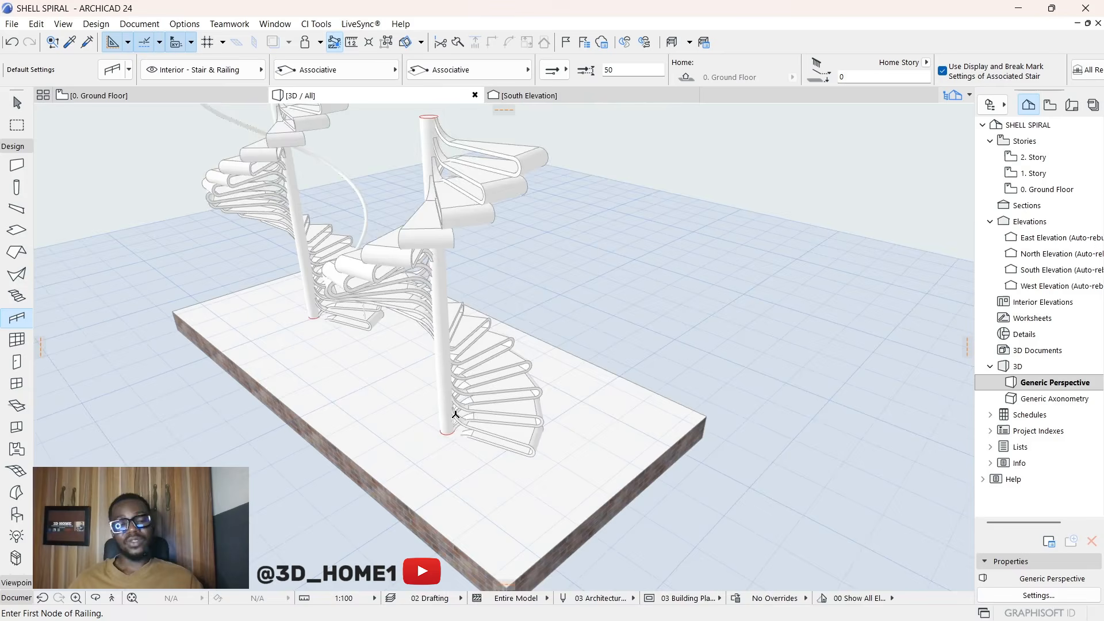
scroll(523, 457, "up", 5)
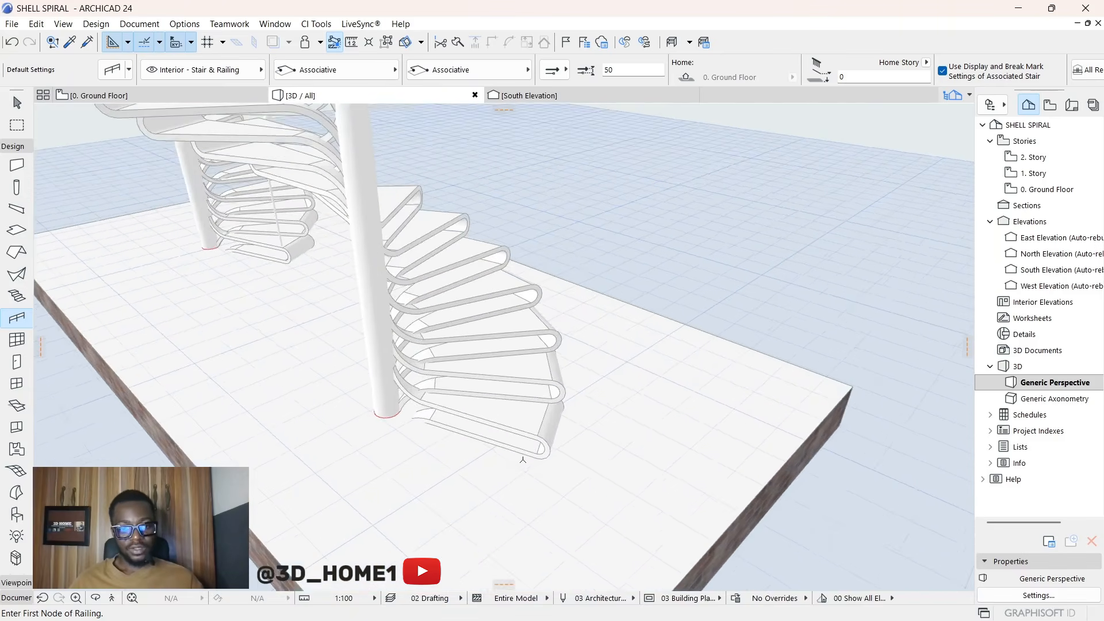
scroll(520, 457, "down", 3)
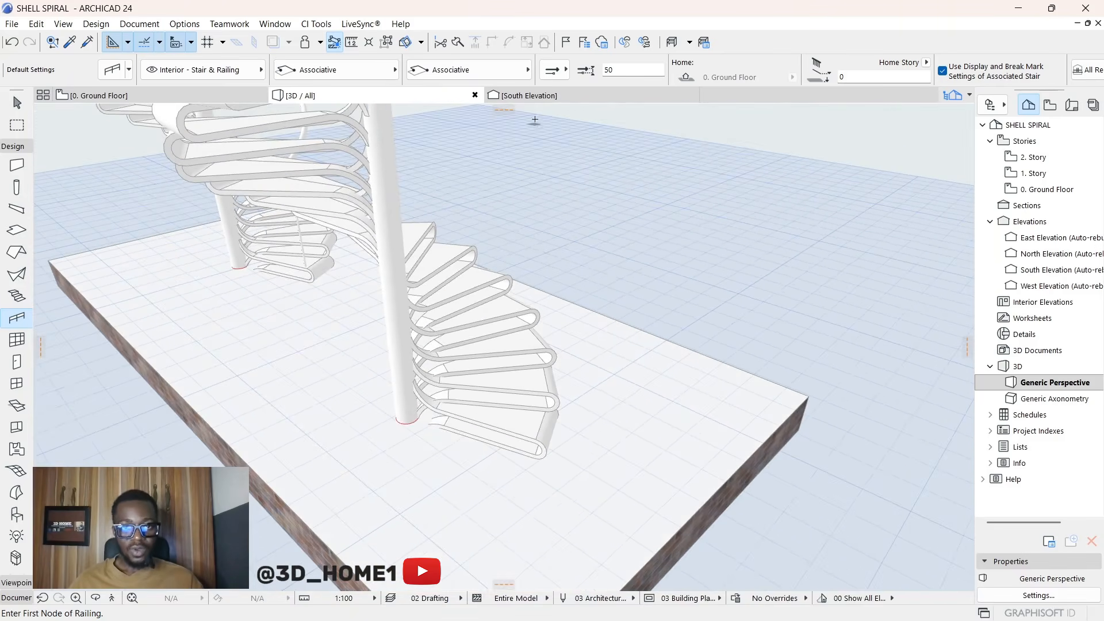
mouse_move(527, 98)
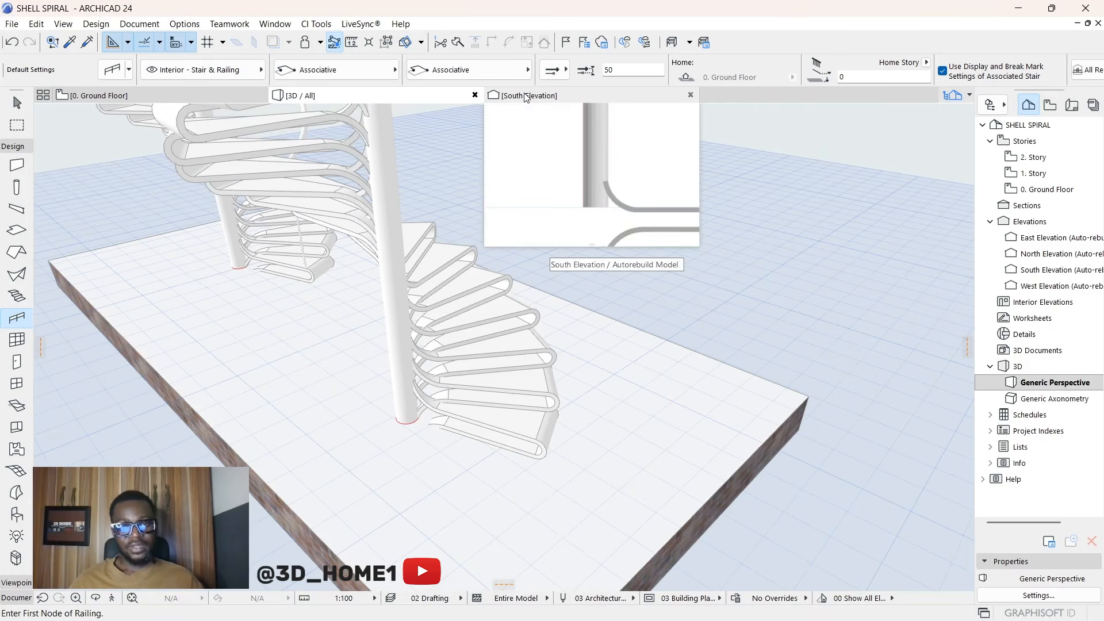
left_click(527, 96)
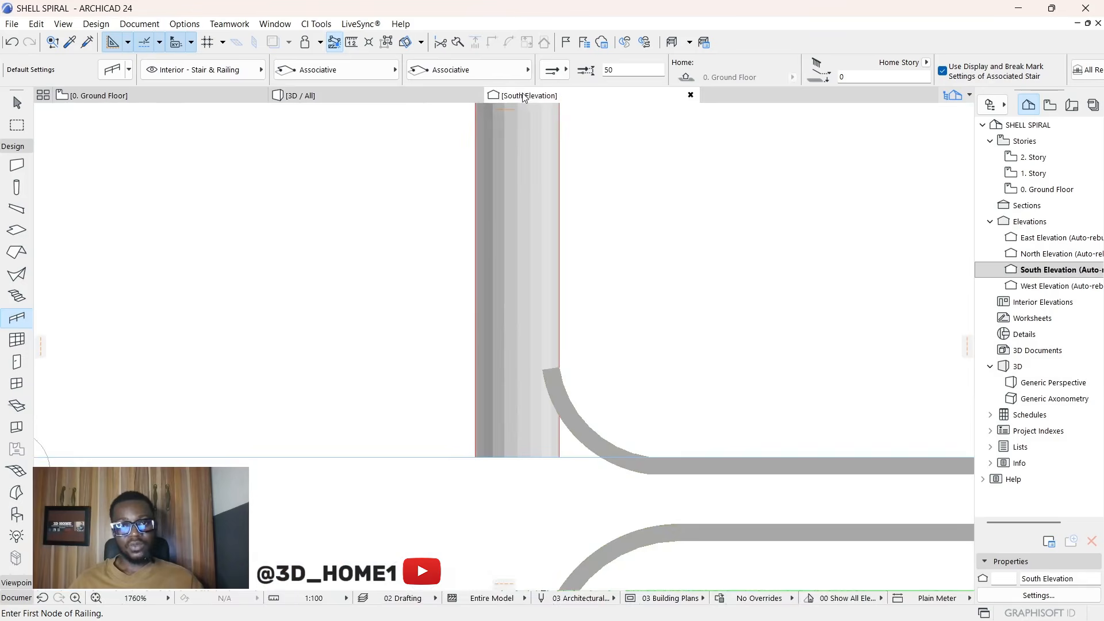
scroll(424, 306, "down", 4)
scroll(661, 382, "up", 5)
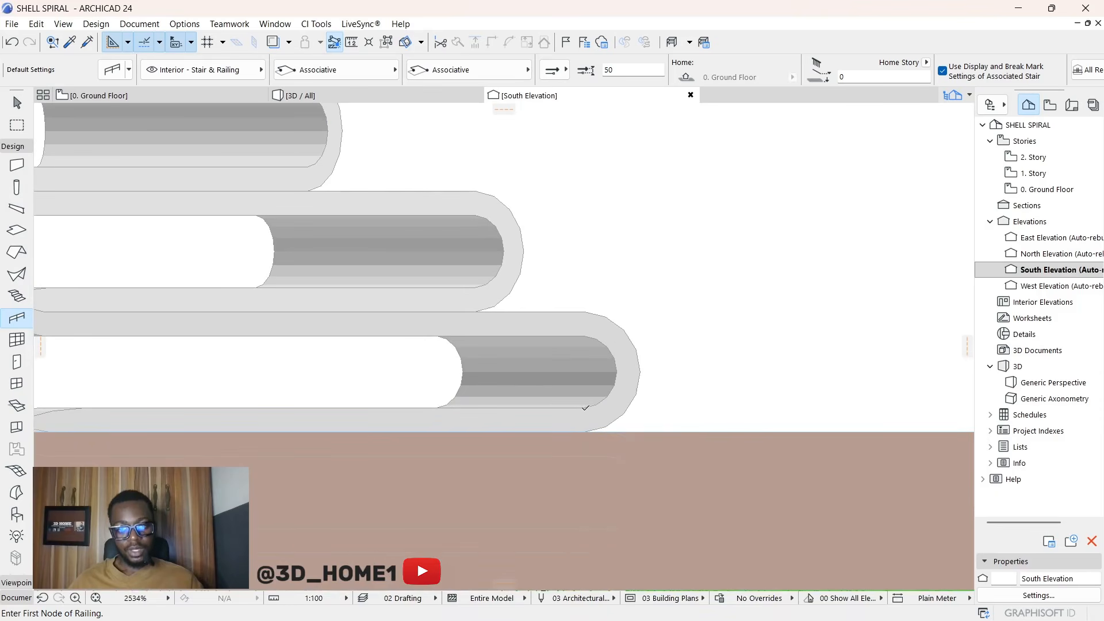
key("m")
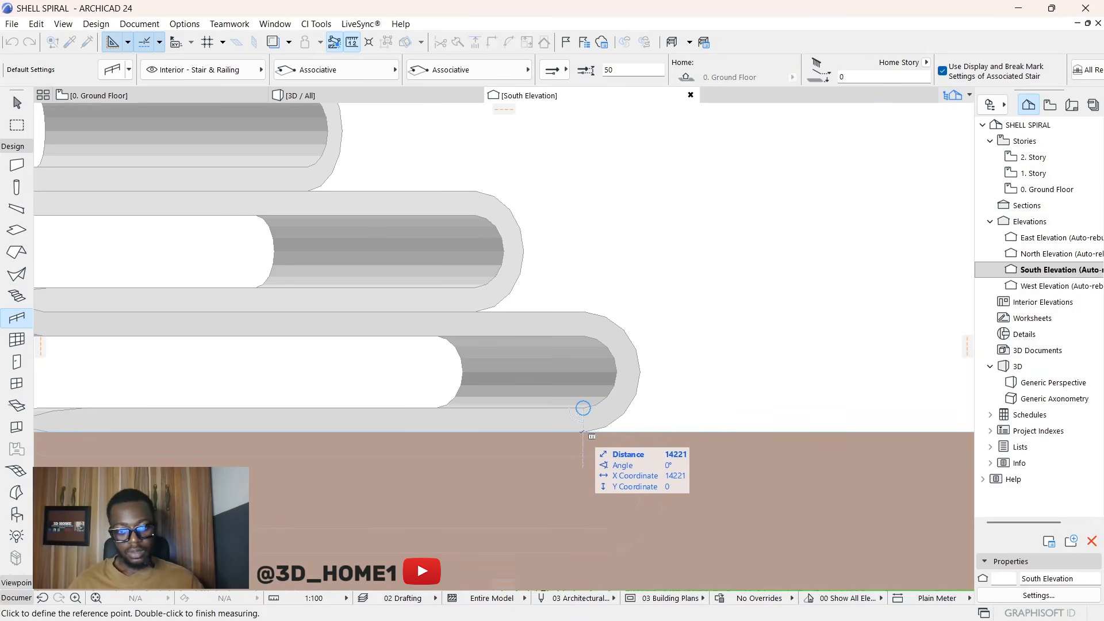
left_click(583, 431)
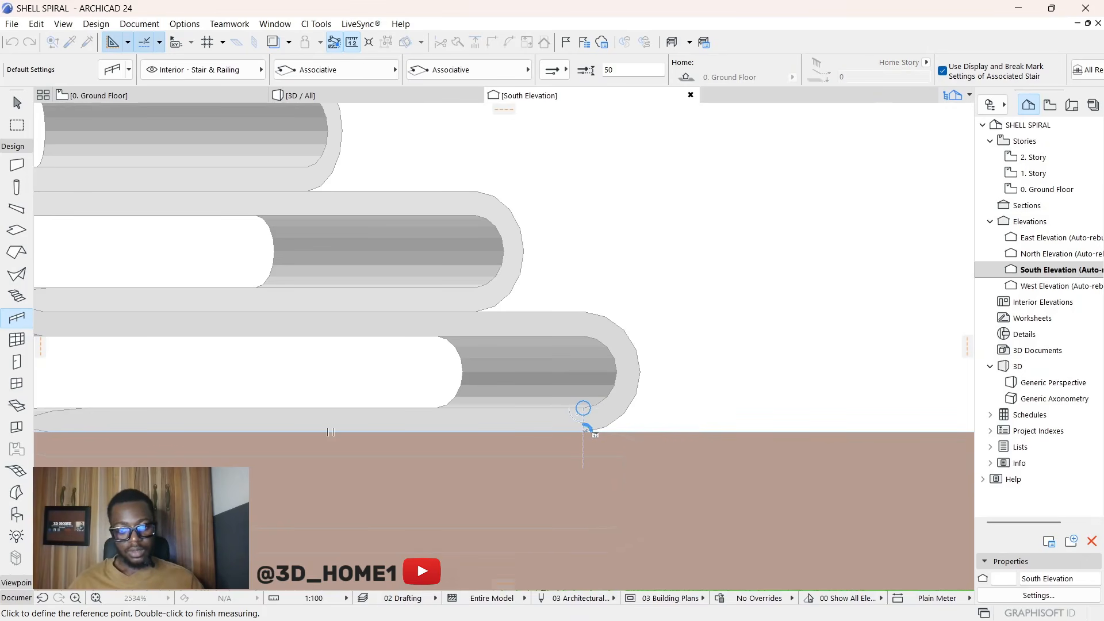
scroll(642, 433, "down", 4)
scroll(412, 429, "up", 2)
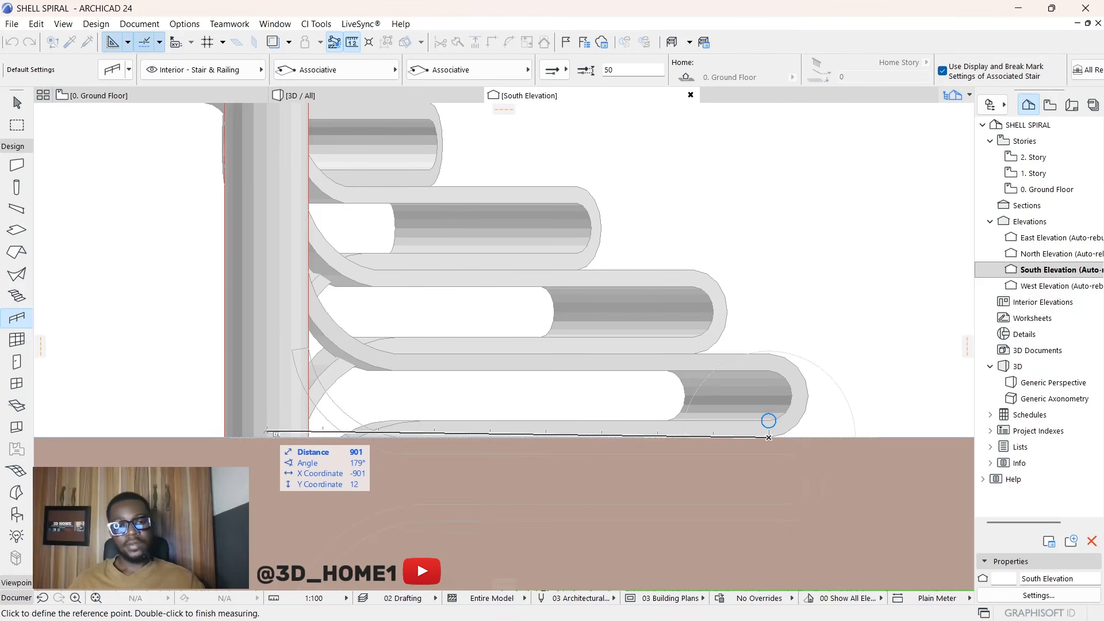
key("Escape")
key("Escape")
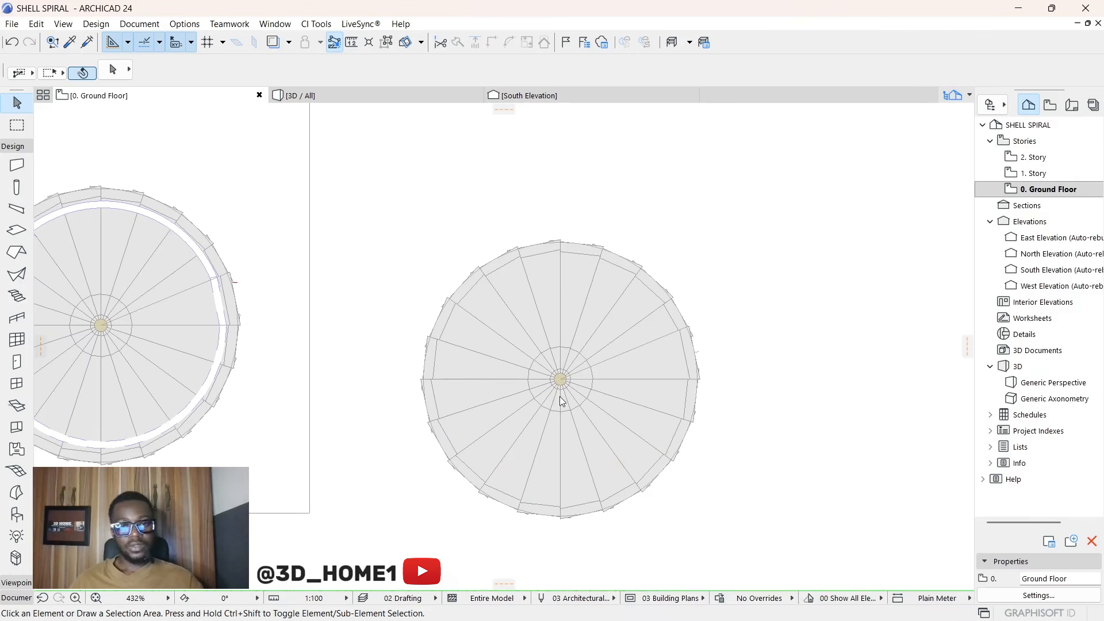
Step: In 3D, start a frameless glass railing at the lowest tread's outer end, with its arc centred 901 away at 180°
left_click(413, 99)
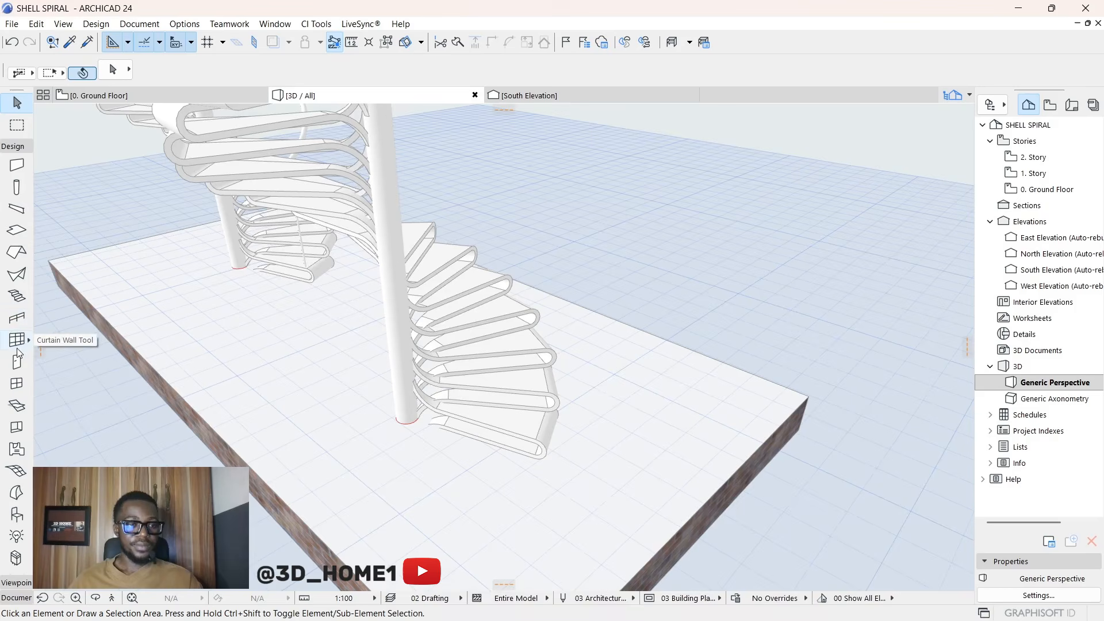
left_click(29, 320)
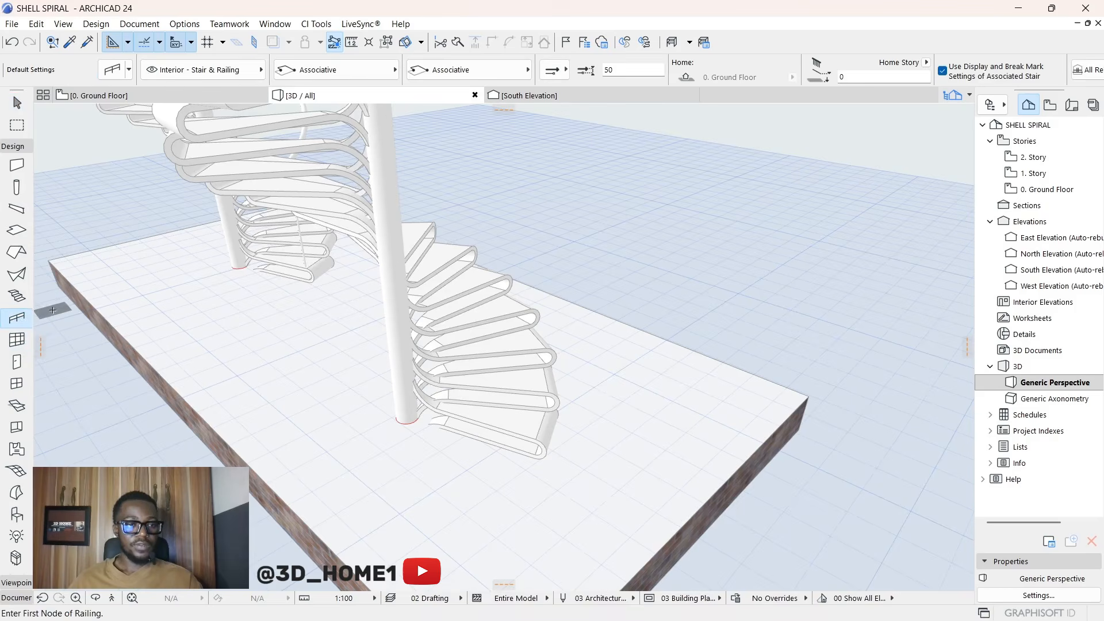
double_click(79, 326)
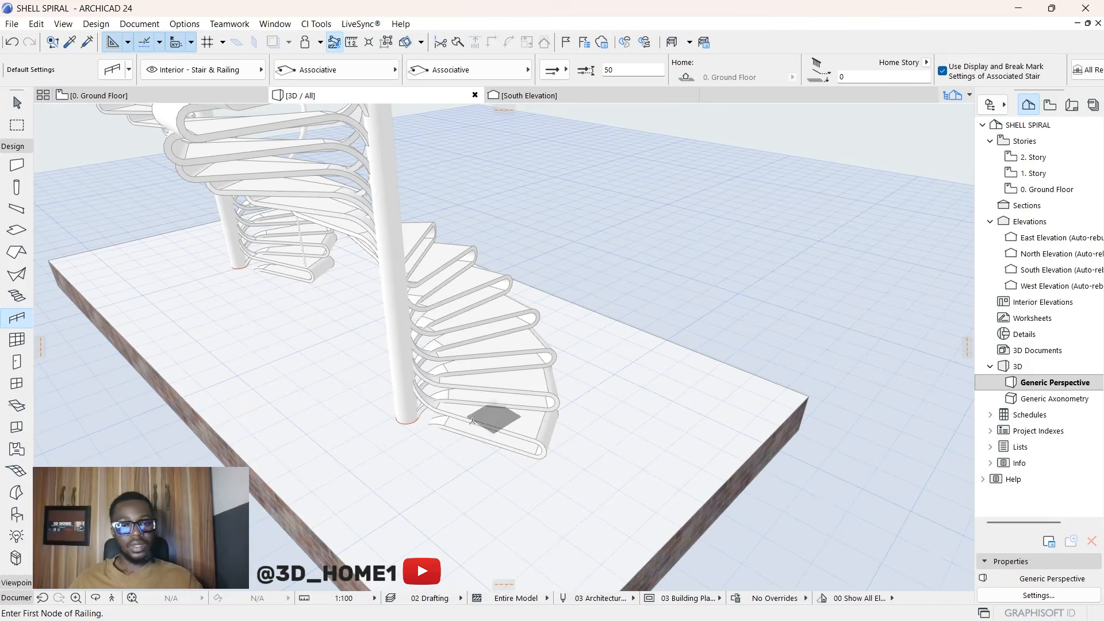
scroll(473, 420, "up", 5)
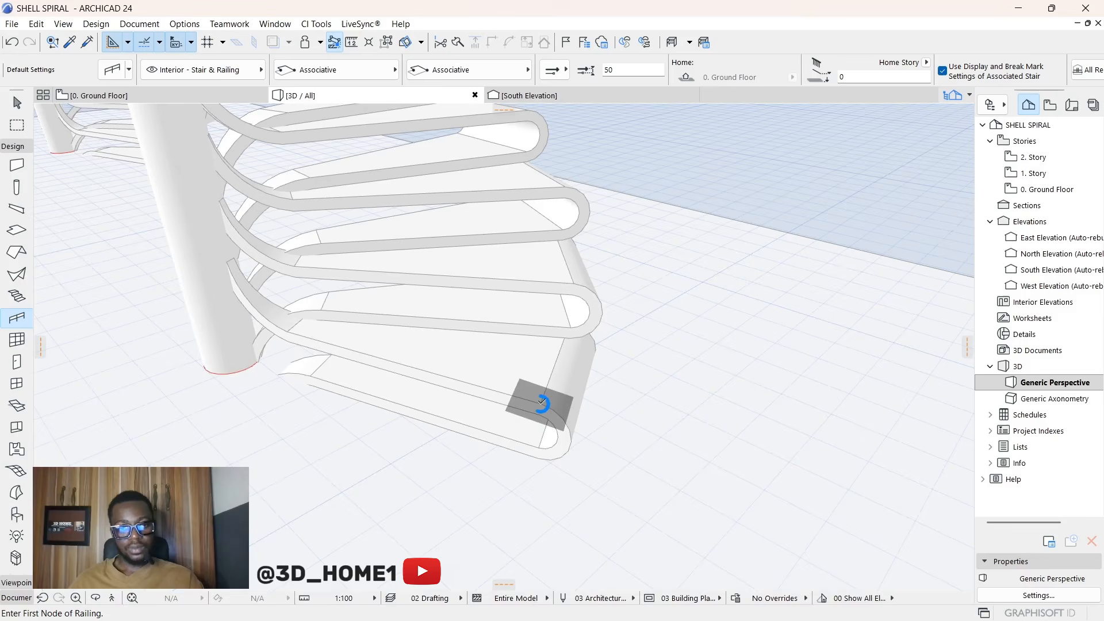
left_click(540, 402)
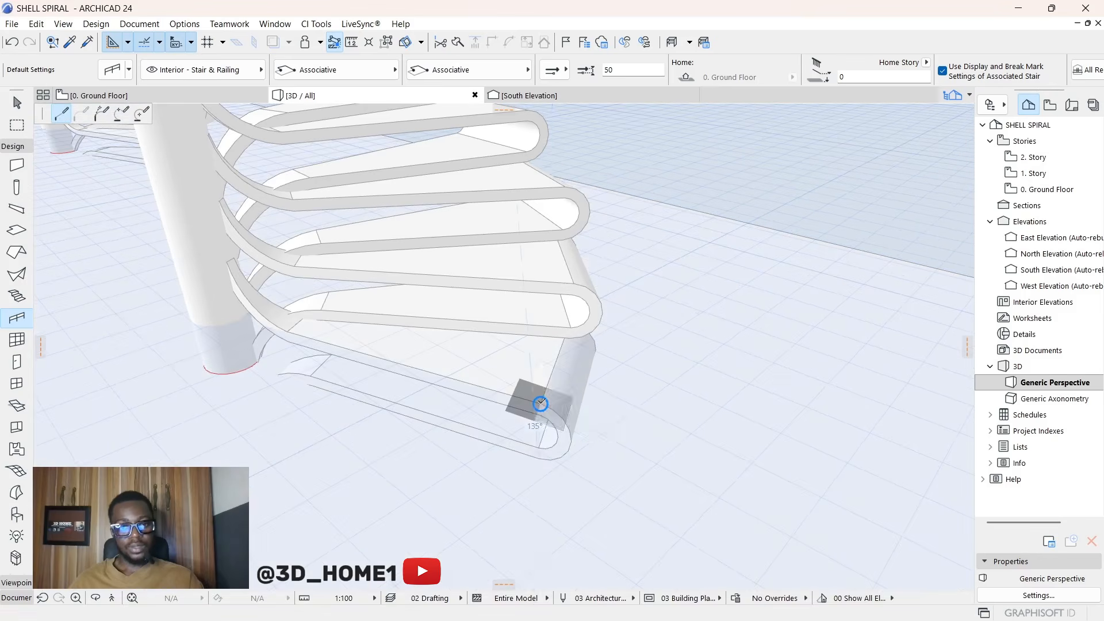
left_click(140, 114)
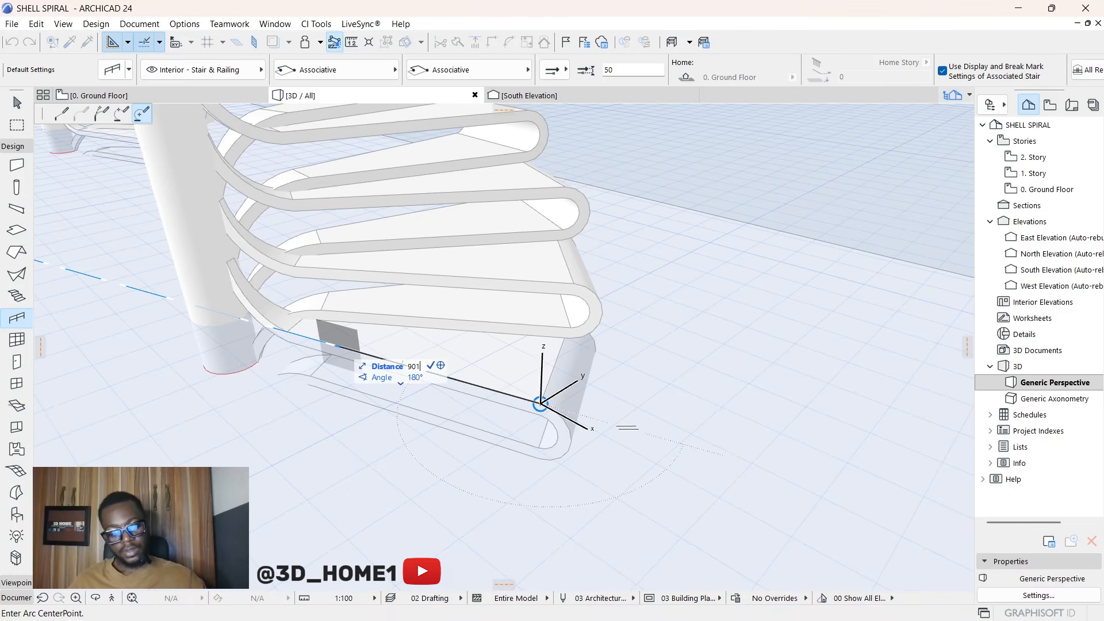
key("Tab")
key("Return")
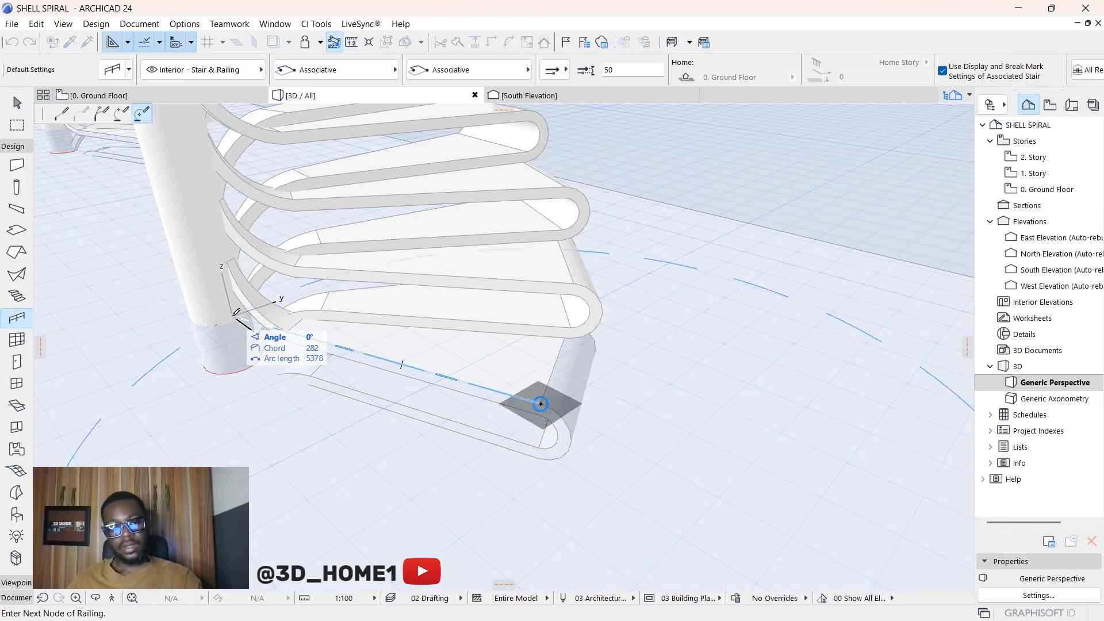
Step: Sweep the railing's arc around the column from the lowest tread to the near outer corner of the top tread
scroll(305, 453, "down", 5)
scroll(313, 465, "down", 1)
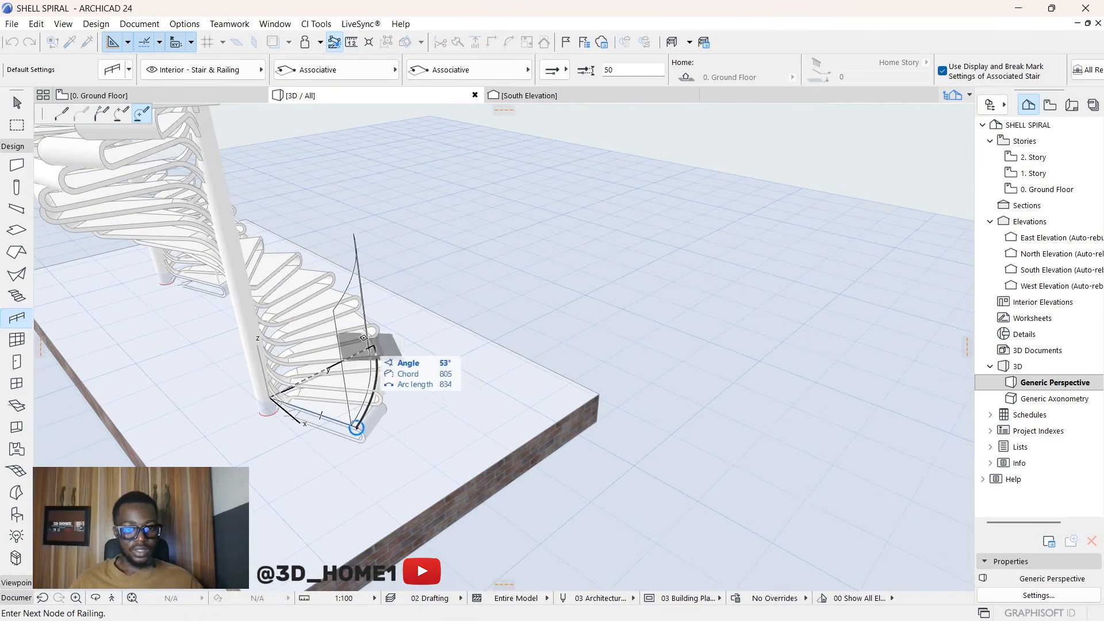
scroll(359, 391, "down", 3)
scroll(359, 391, "down", 1)
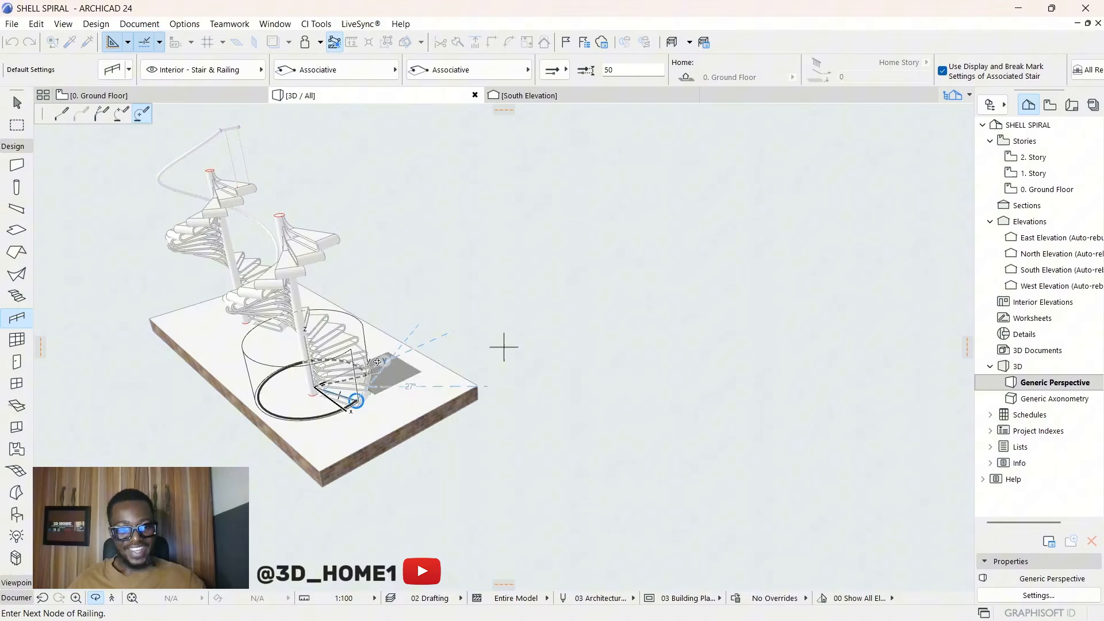
middle_click_drag(503, 345, 393, 406, "shift")
scroll(332, 385, "up", 5)
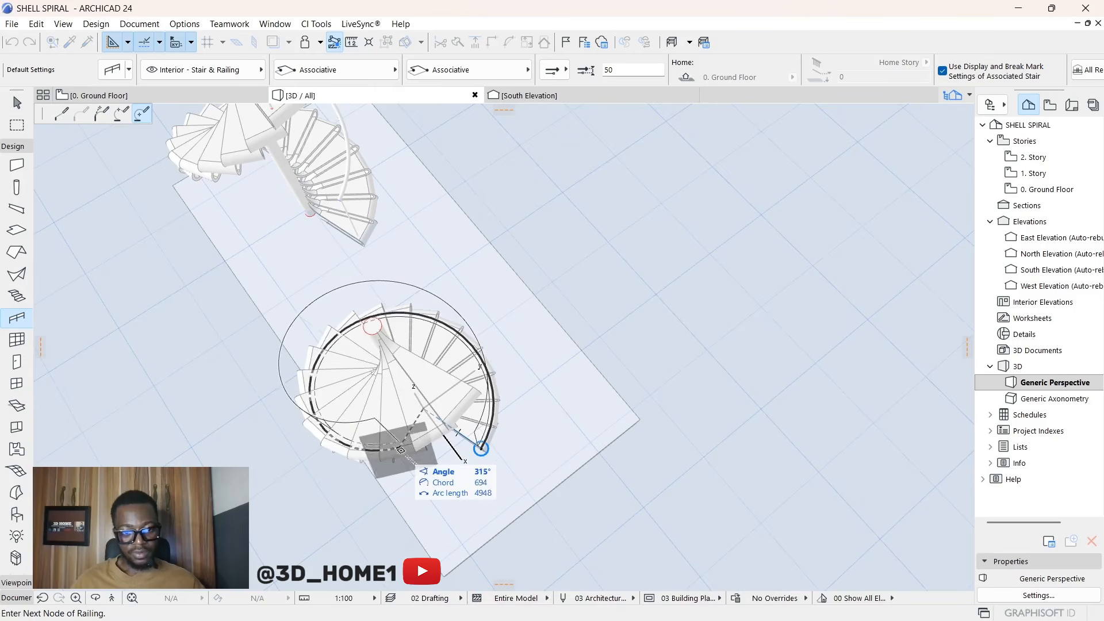
scroll(441, 430, "up", 6)
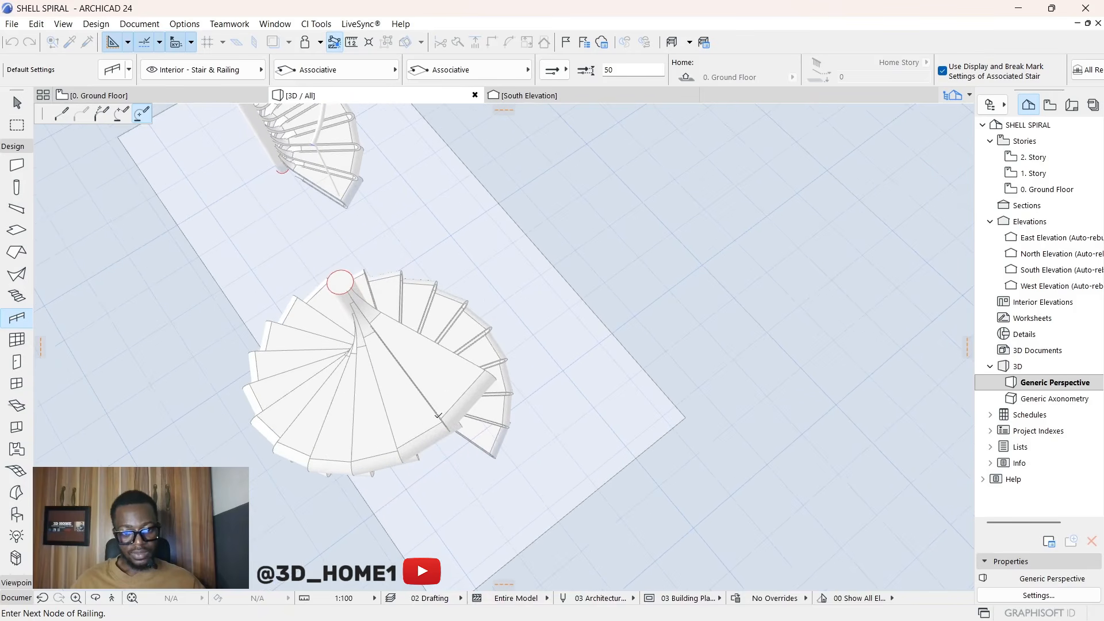
scroll(443, 416, "up", 4)
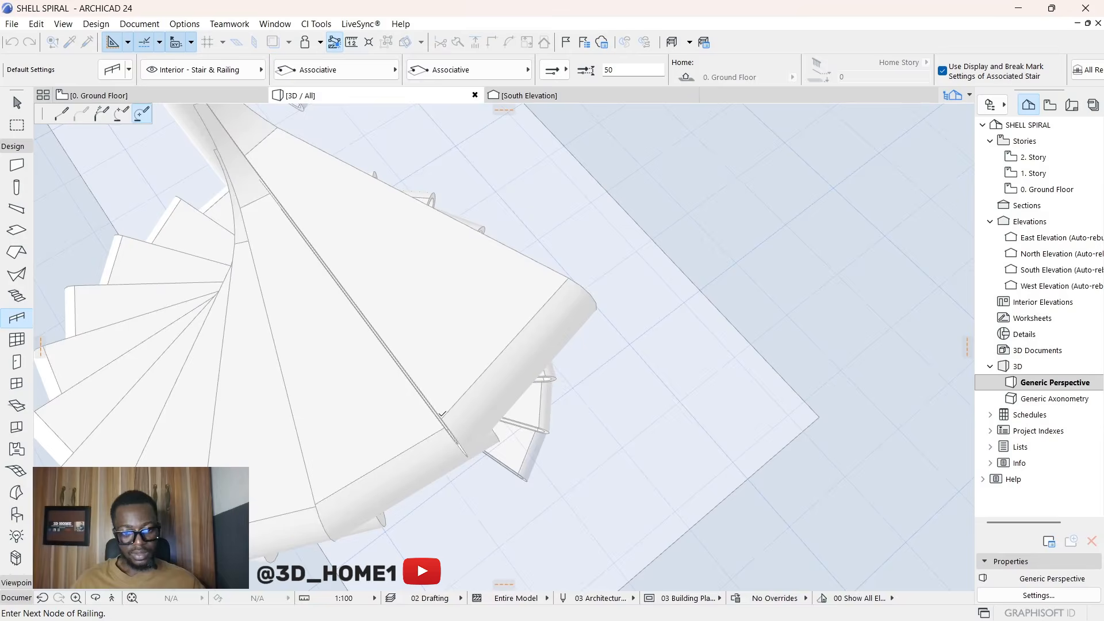
left_click(518, 473)
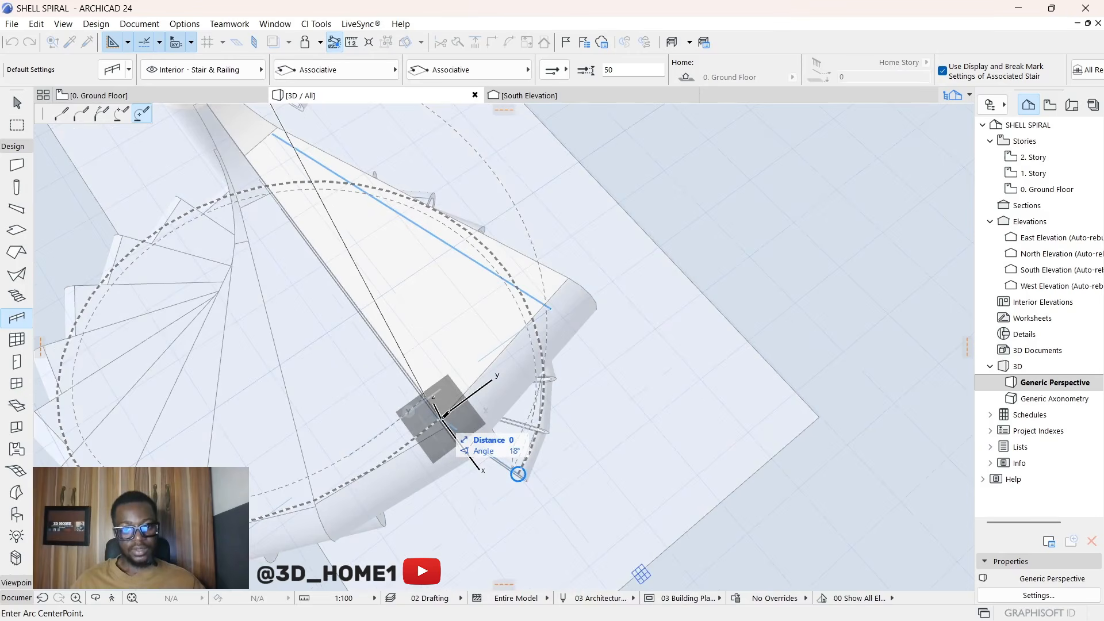
Step: Add a straight railing segment about 368 long along the top tread's outer edge and finish the railing
left_click(61, 113)
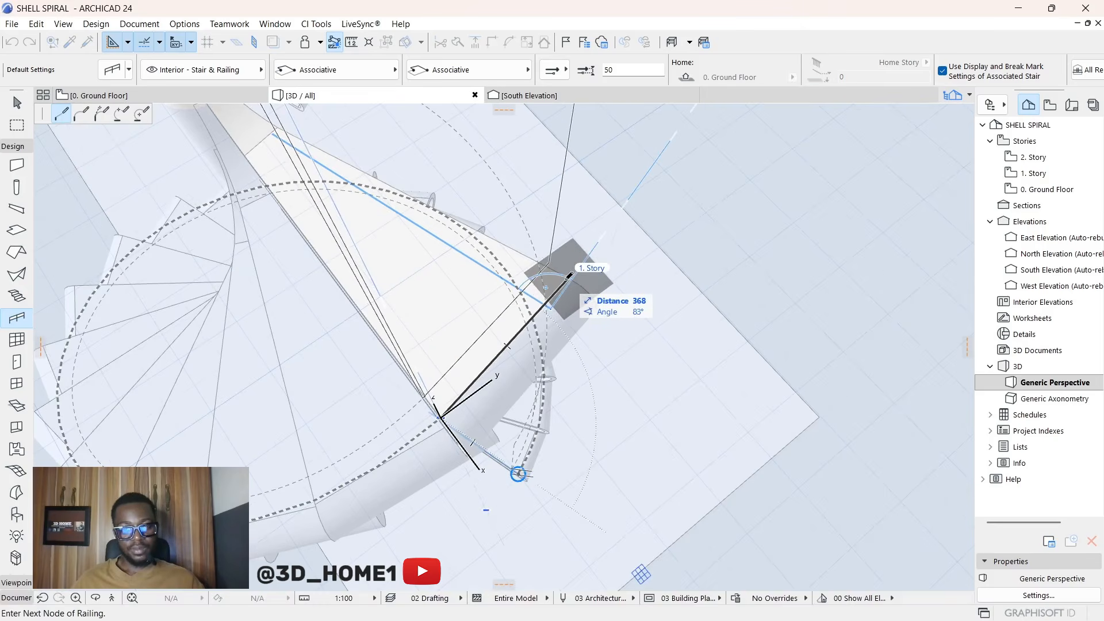
left_click(566, 279)
right_click(569, 276)
left_click(599, 435)
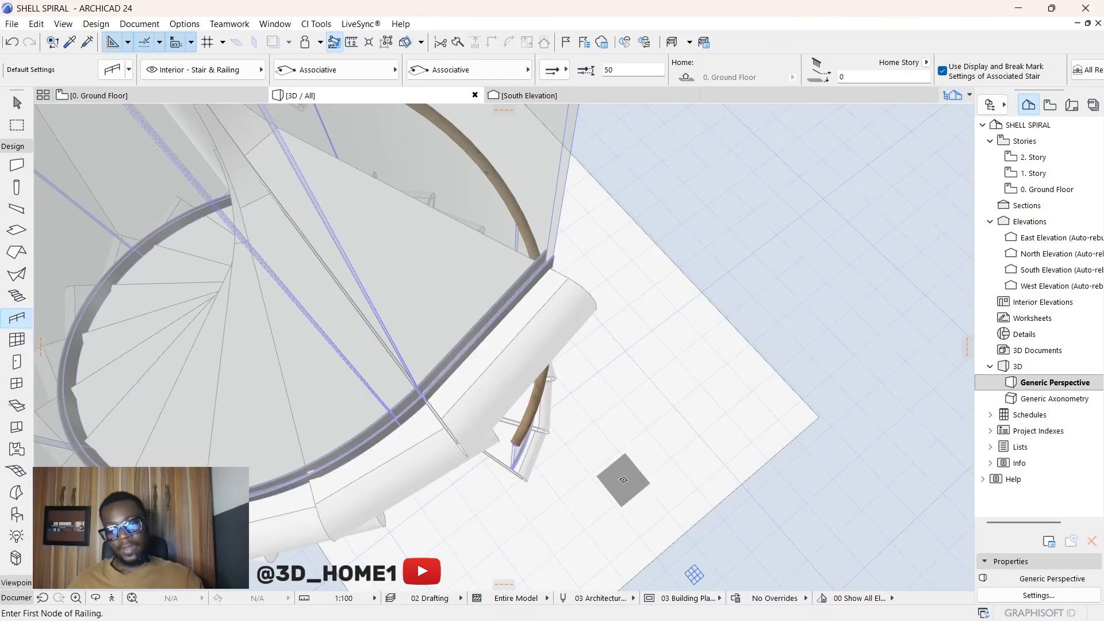
Step: Examine the new glass railing from several angles and compare it with the reference staircase's railing
middle_click_drag(489, 357, 569, 292, "shift")
scroll(569, 292, "down", 10)
middle_click_drag(816, 425, 708, 478, "shift")
scroll(621, 448, "up", 3)
middle_click_drag(621, 447, 527, 441, "shift")
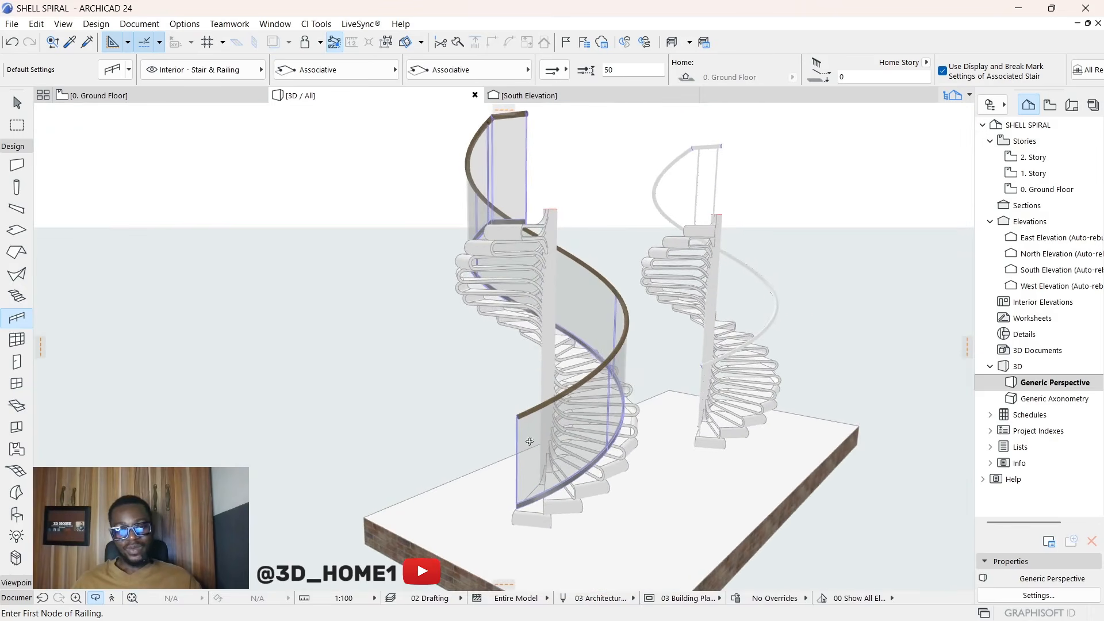
scroll(604, 449, "up", 2)
middle_click_drag(614, 396, 461, 399, "shift")
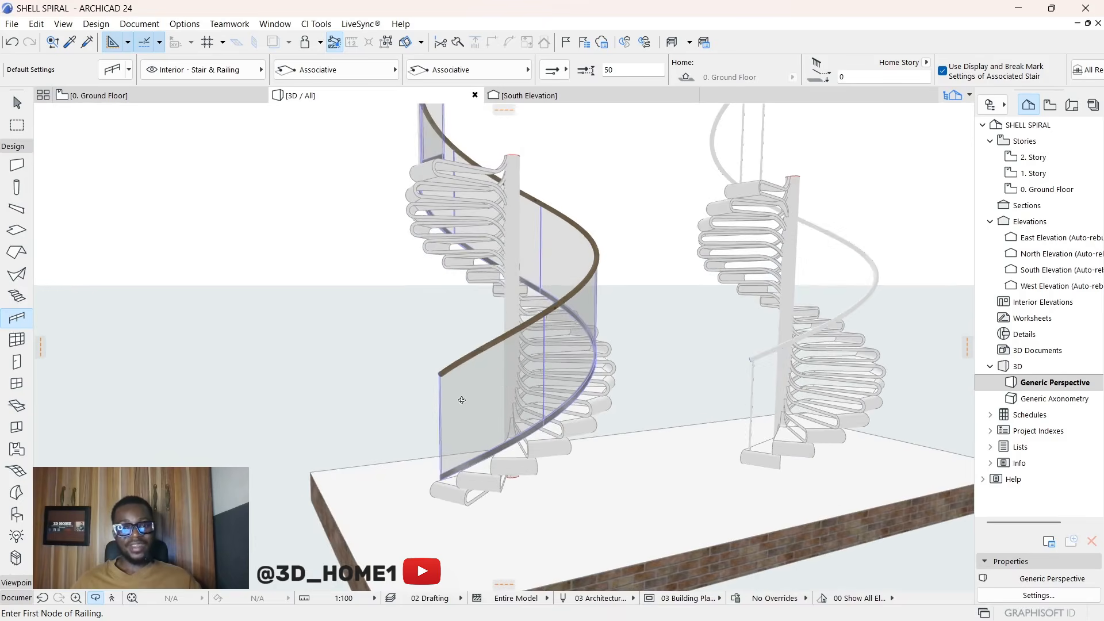
scroll(618, 435, "down", 2)
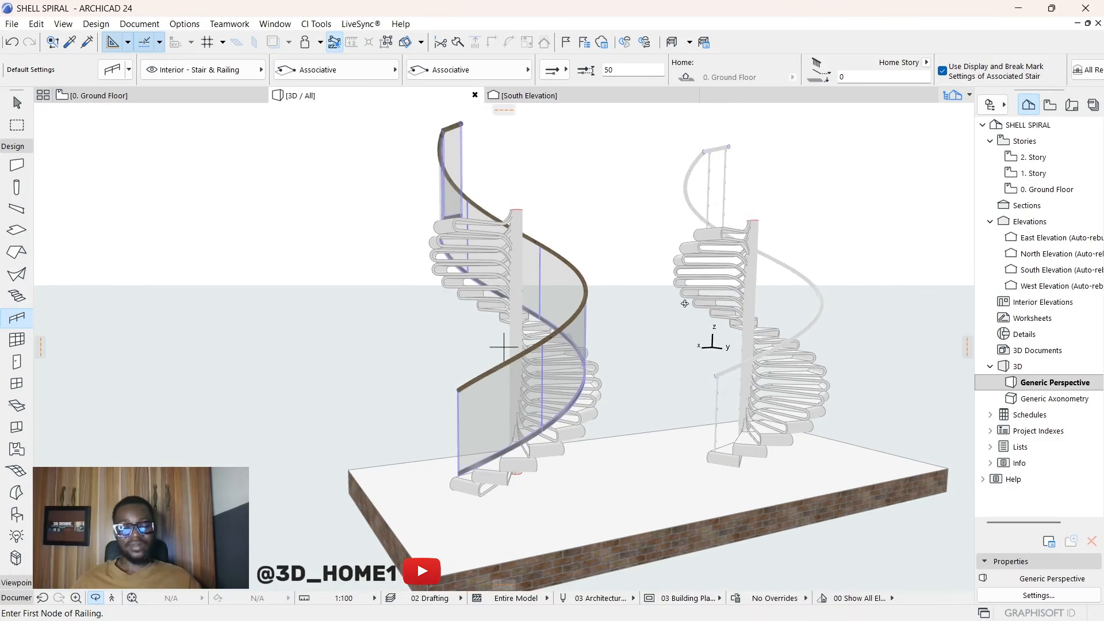
middle_click_drag(684, 303, 819, 391, "shift")
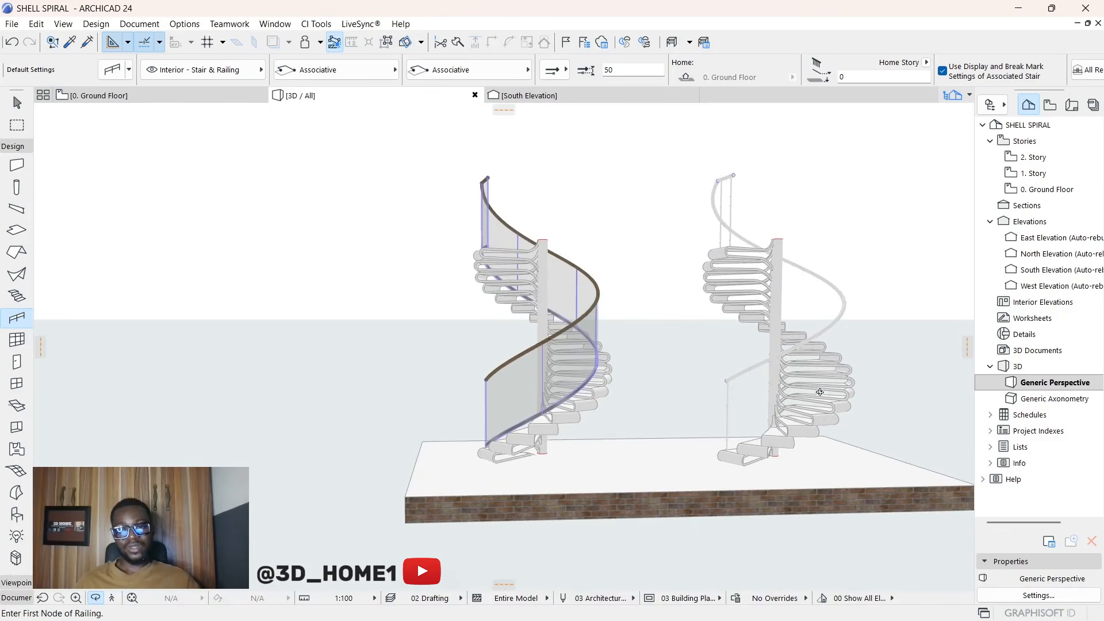
middle_click_drag(504, 378, 585, 376, "shift")
scroll(590, 377, "up", 5)
scroll(592, 378, "up", 3)
scroll(566, 342, "down", 5)
scroll(585, 377, "up", 3)
scroll(586, 376, "up", 3)
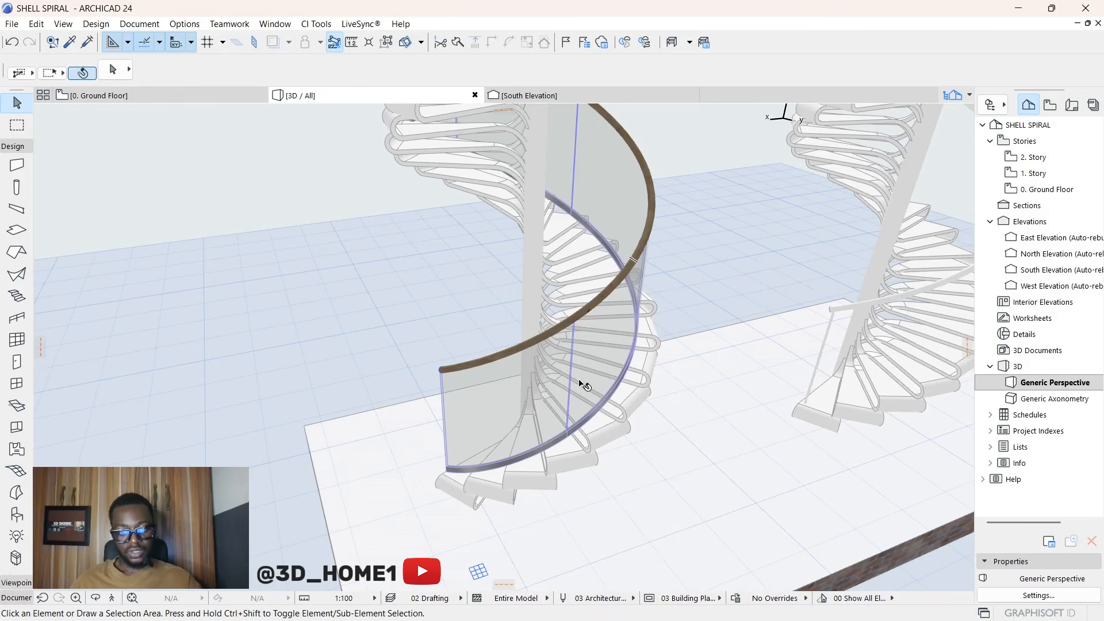
Step: Override the new railing's toprail surface with Paint - Titanium White
left_click(578, 338)
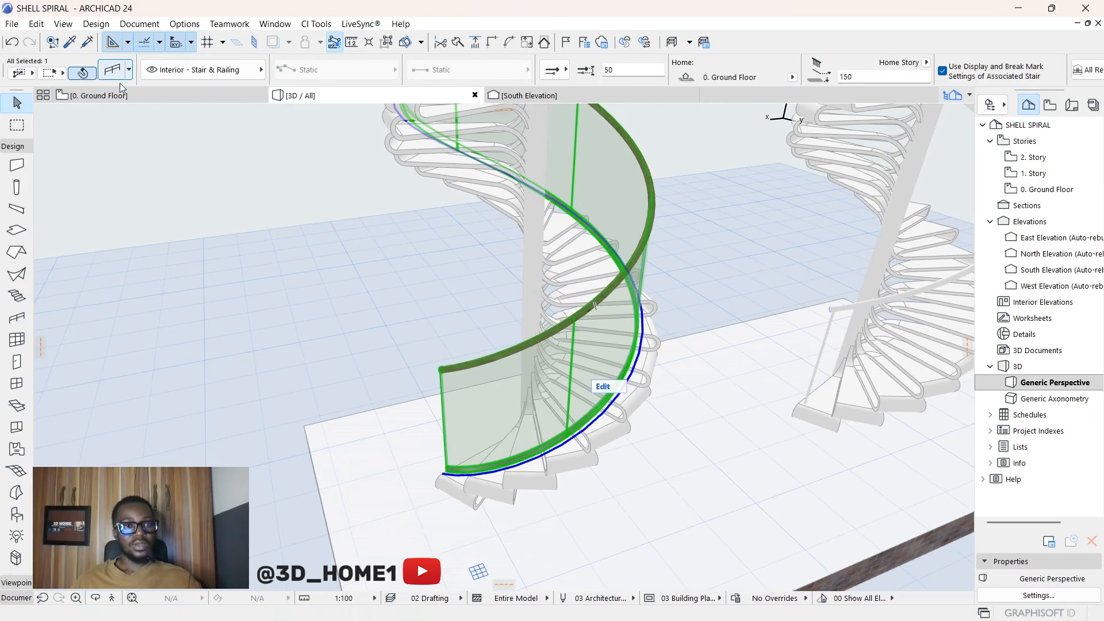
scroll(522, 389, "down", 2)
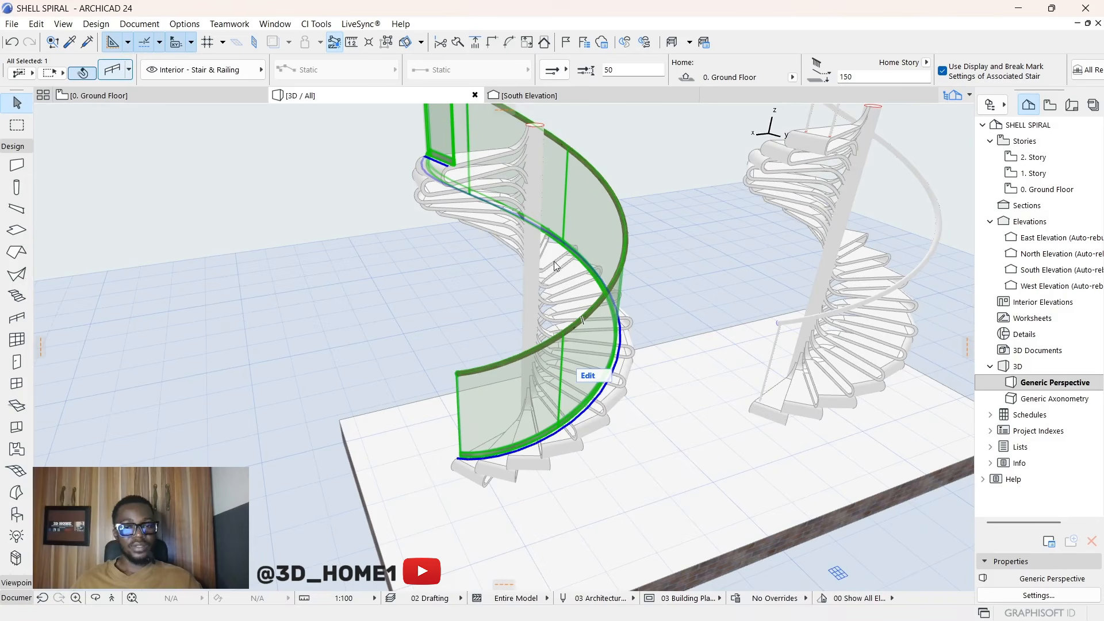
double_click(582, 320)
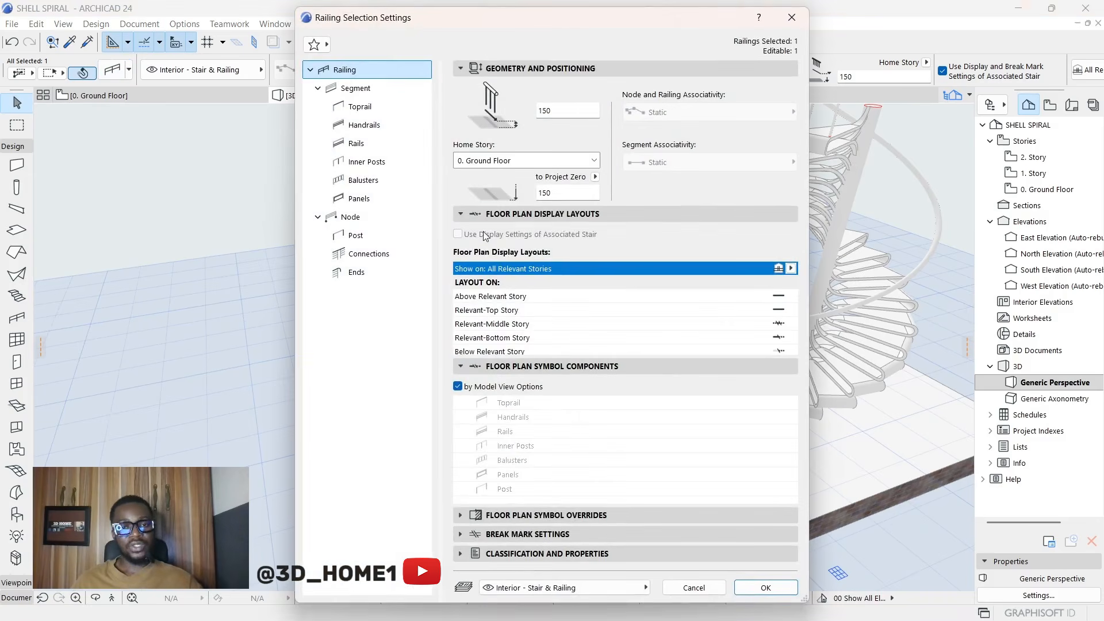
left_click(359, 106)
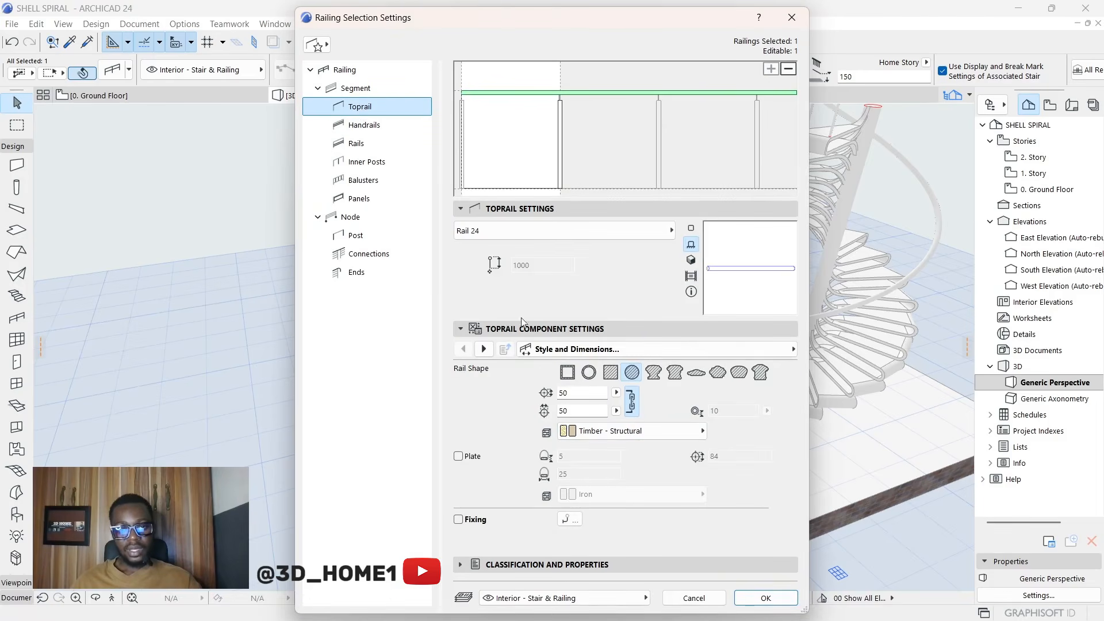
left_click(486, 350)
left_click(486, 349)
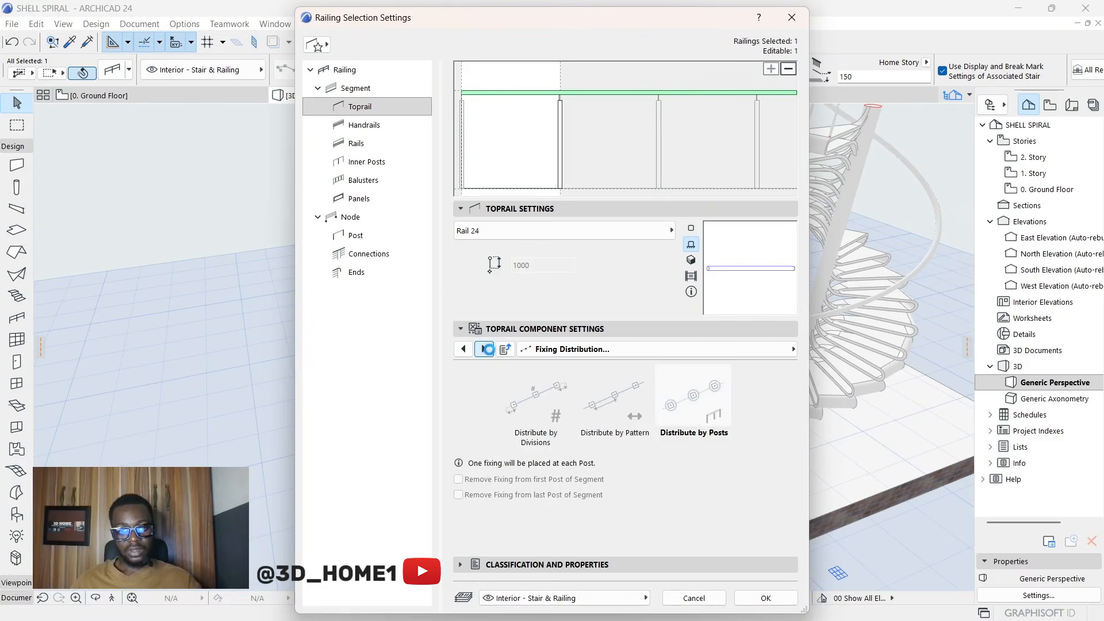
left_click(486, 350)
left_click(486, 349)
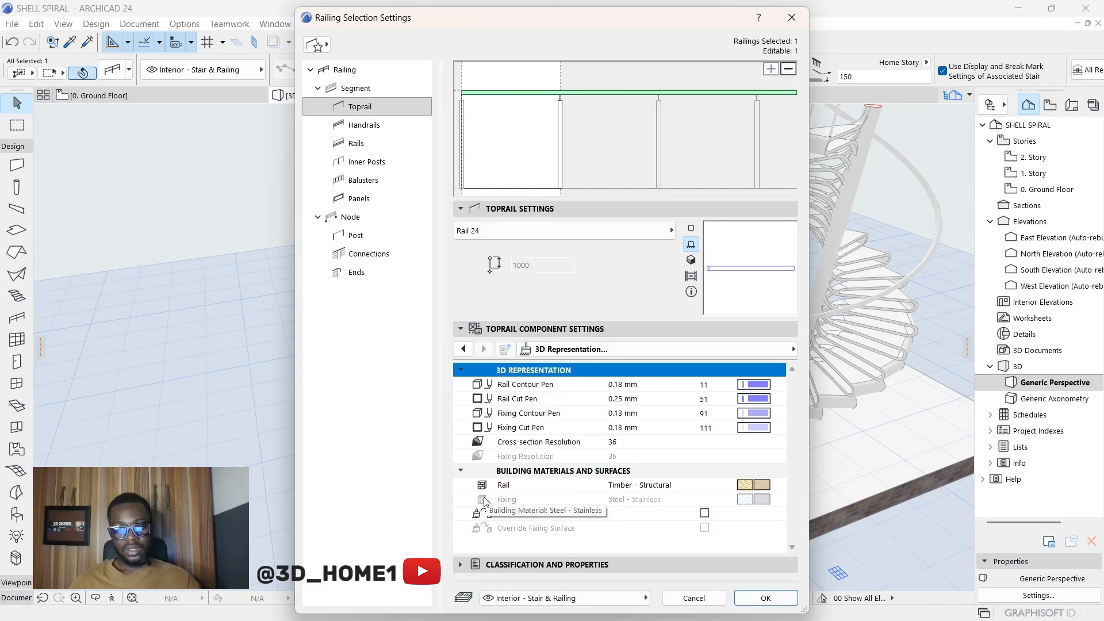
left_click(704, 513)
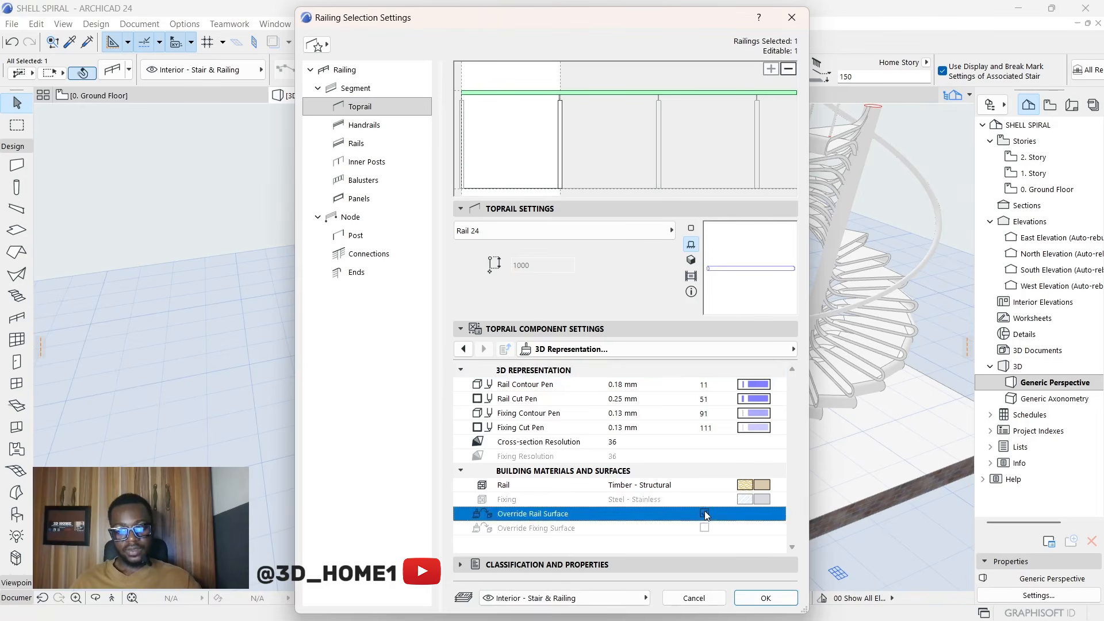
left_click(762, 543)
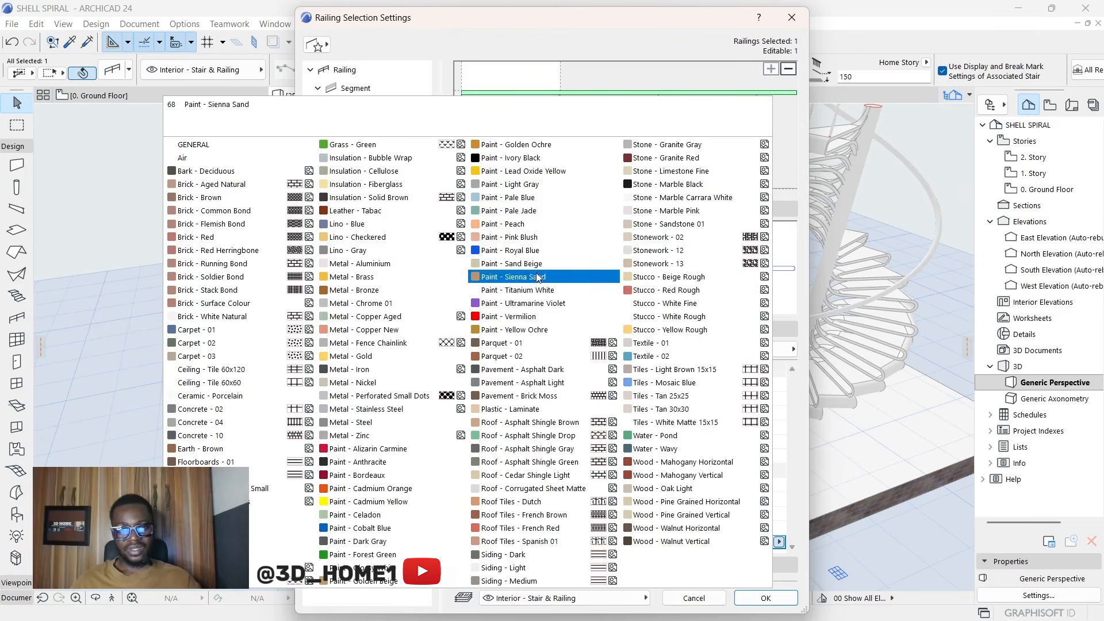
left_click(532, 290)
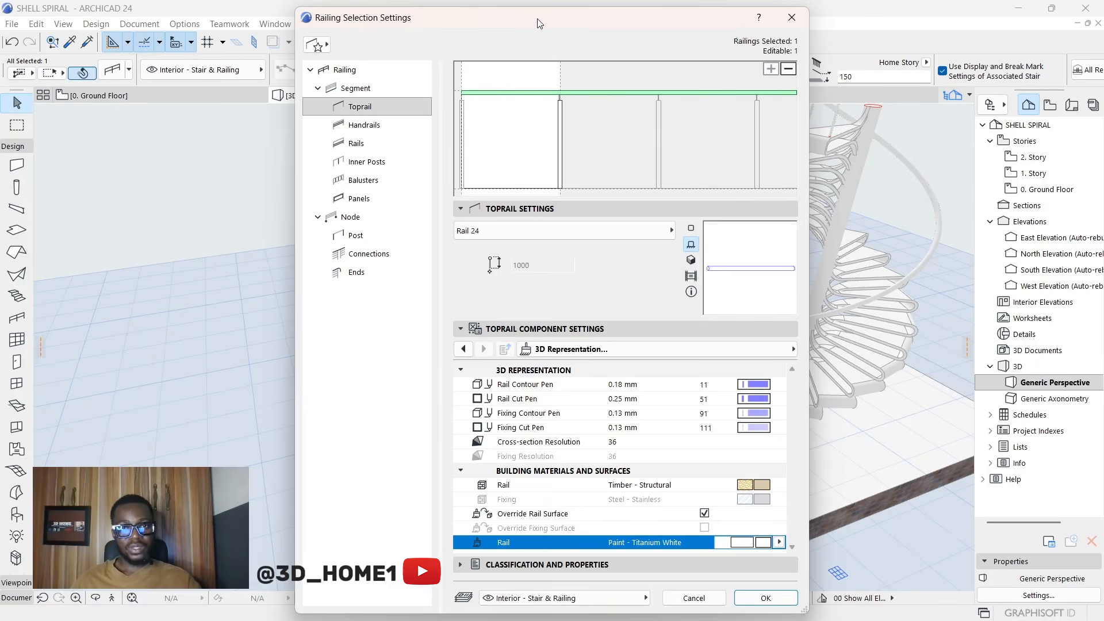
Step: Remove the glass panel from the railing's segment pattern, apply the settings and deselect the railing
left_click_drag(538, 23, 882, 124)
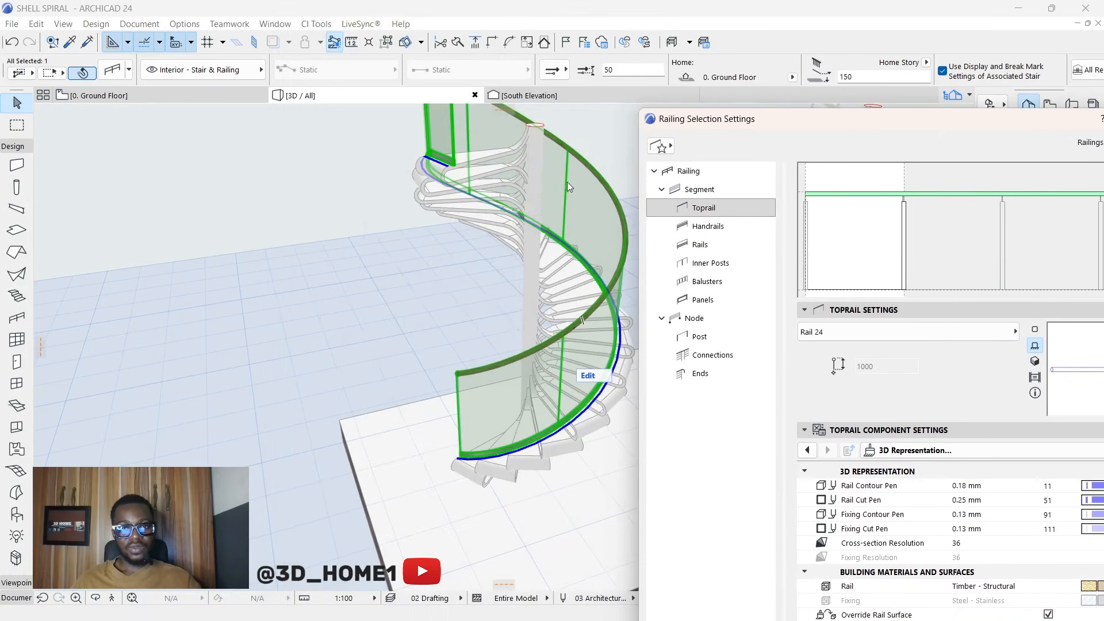
left_click_drag(854, 122, 514, 47)
left_click(363, 225)
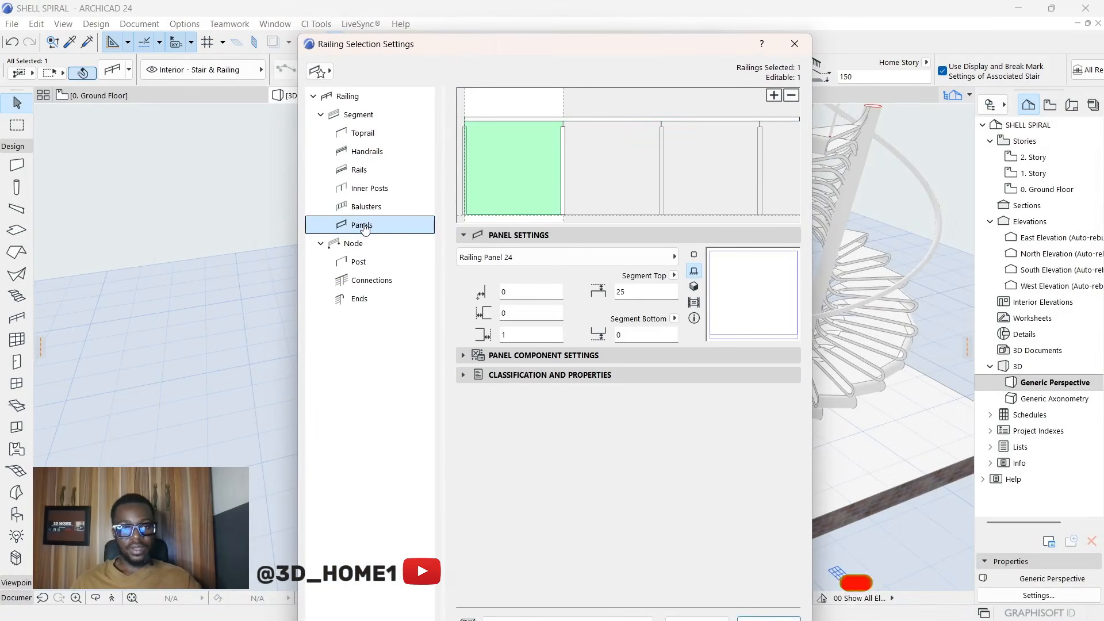
left_click(792, 96)
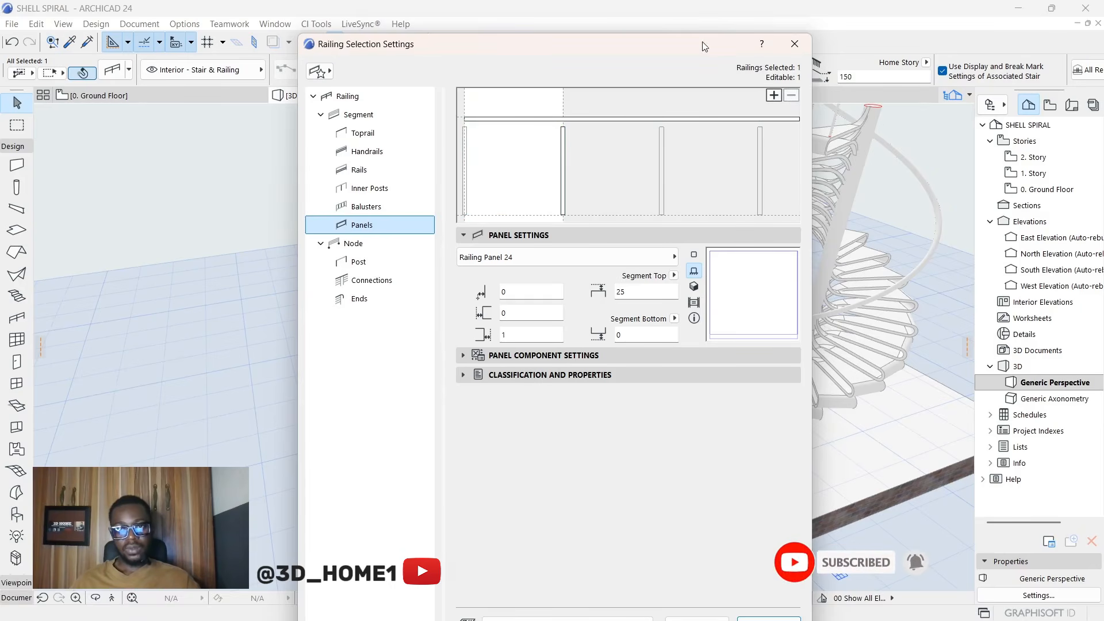
left_click_drag(704, 46, 704, 16)
left_click(774, 592)
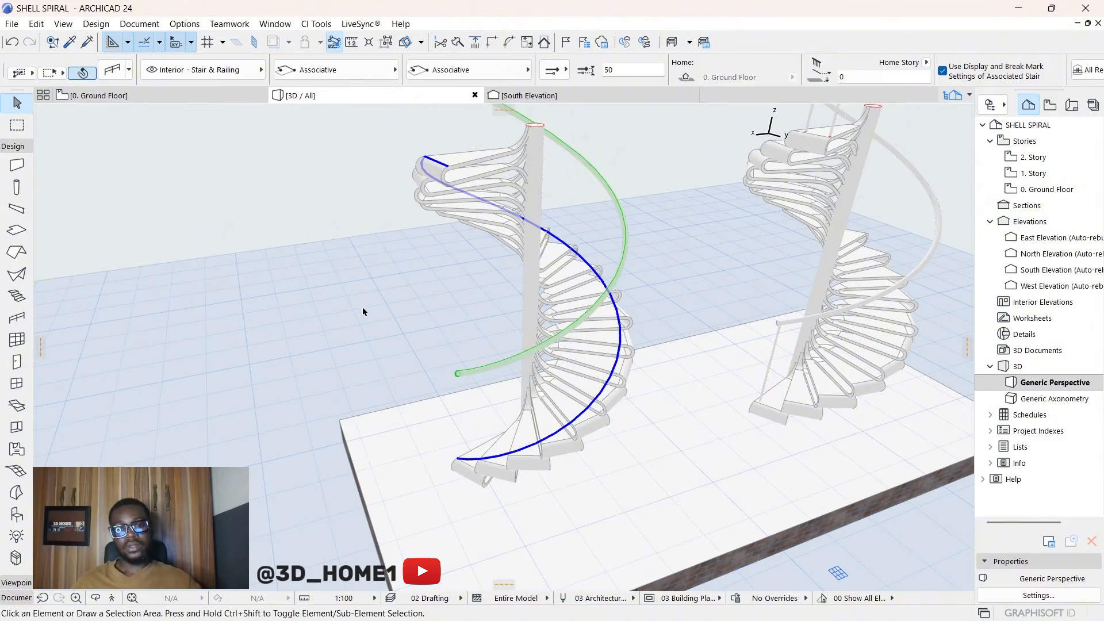
left_click(362, 305)
Step: In the Ground Floor plan, curve the new railing's arc slightly outward, closer to the treads' outer ends
middle_click_drag(623, 430, 339, 247, "shift")
left_click(122, 99)
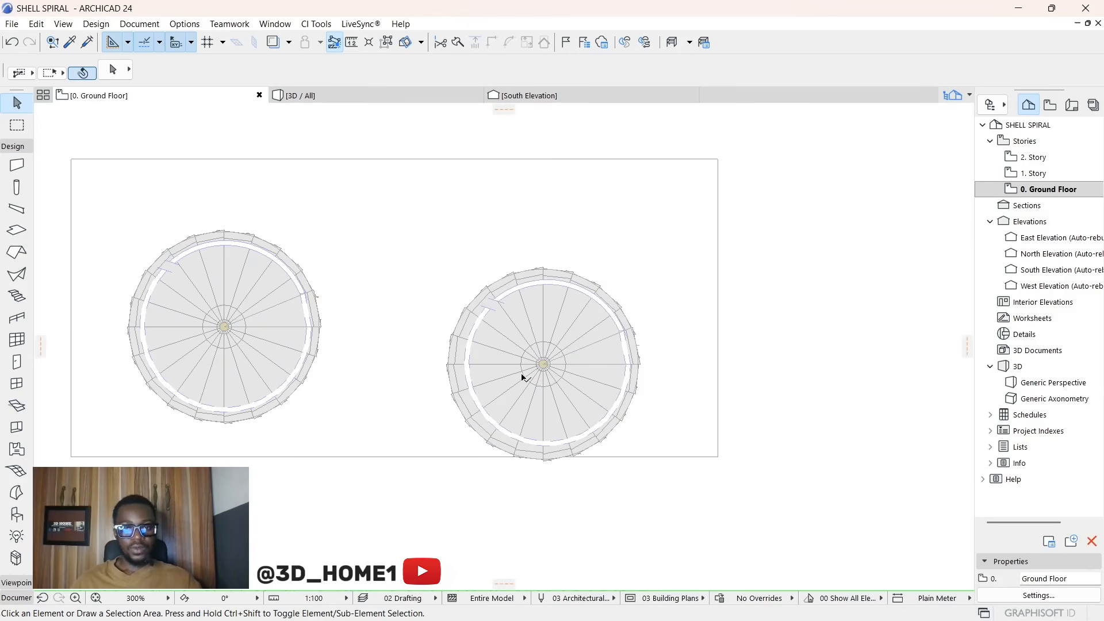
scroll(526, 375, "up", 3)
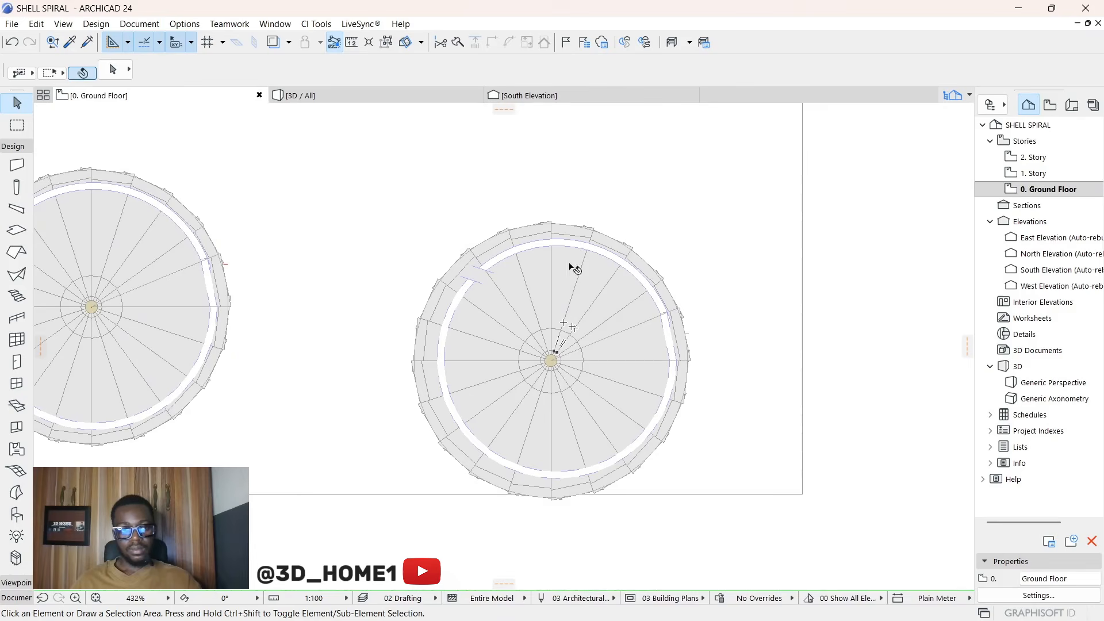
scroll(642, 289, "down", 3)
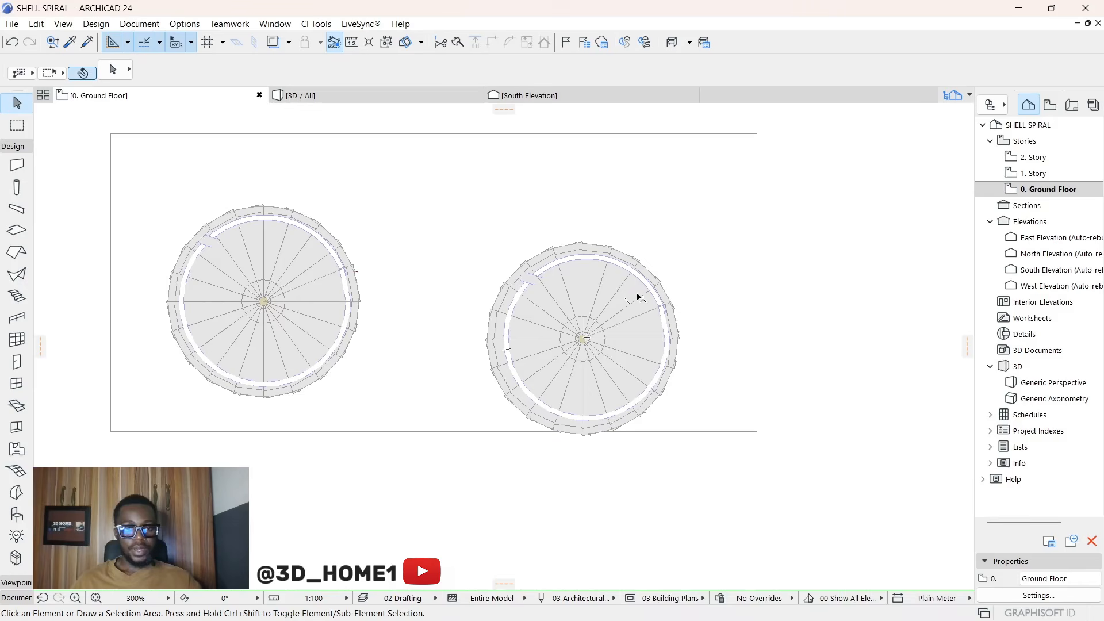
scroll(642, 309, "up", 4)
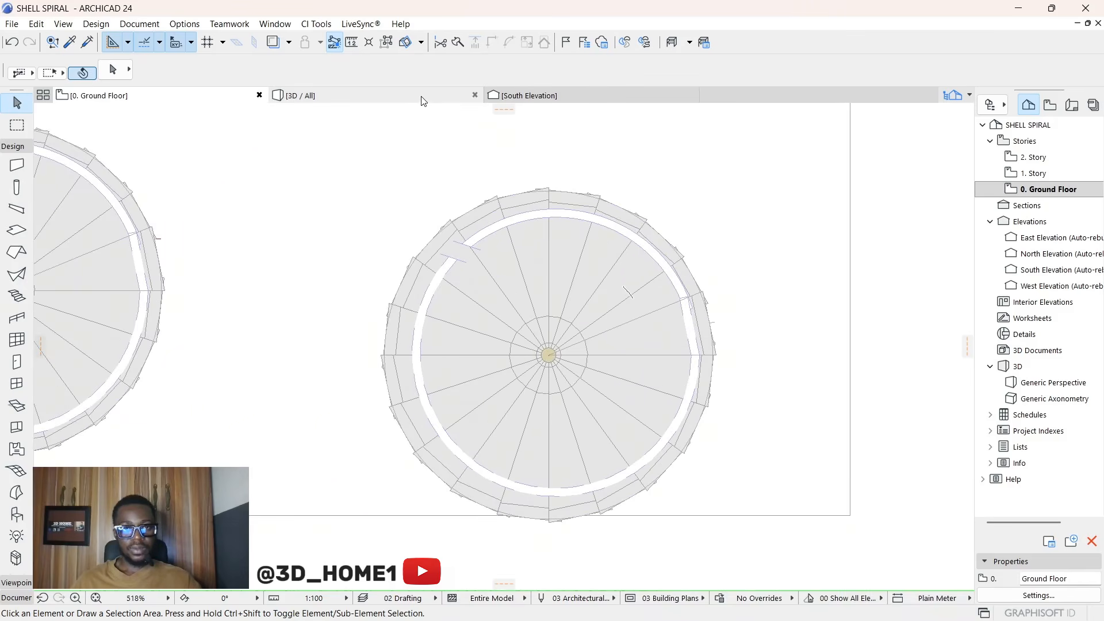
scroll(636, 385, "up", 3)
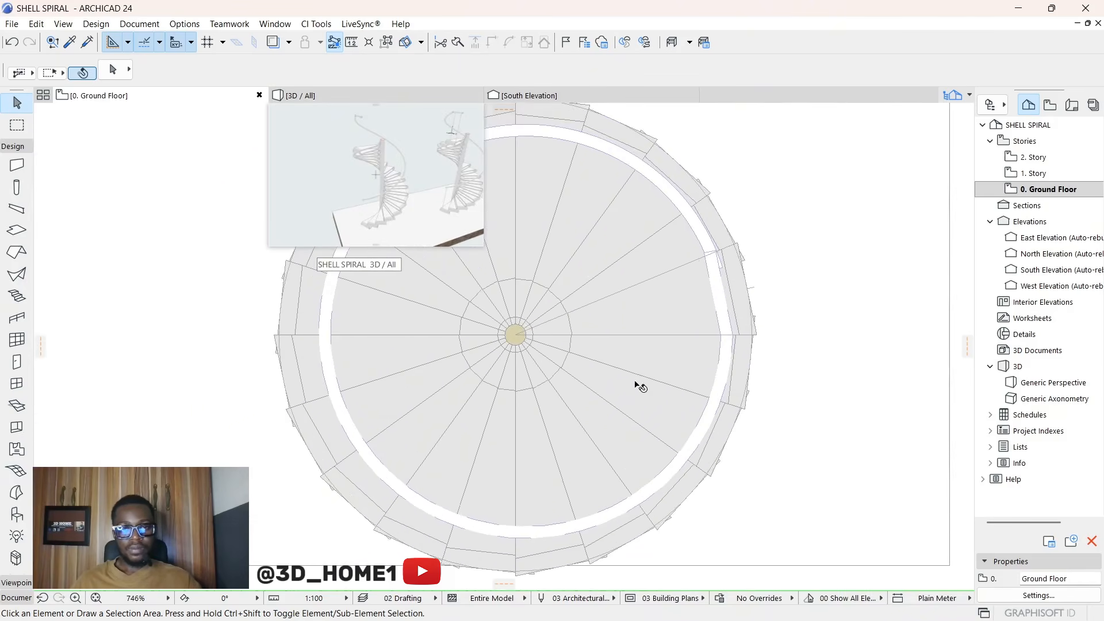
scroll(637, 386, "down", 4)
left_click(537, 238)
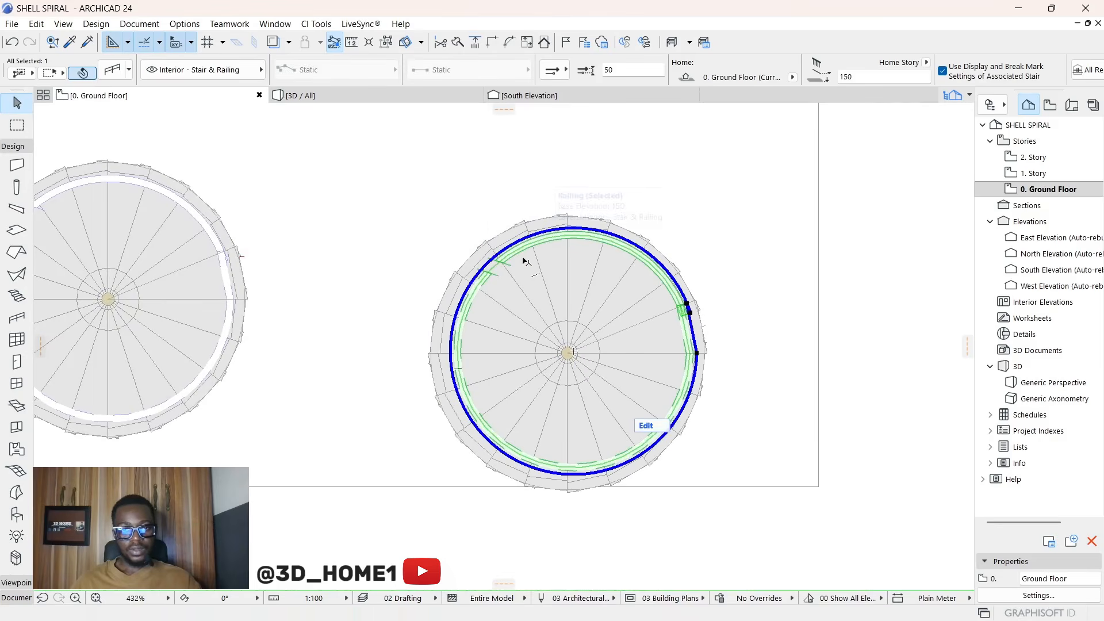
scroll(490, 320, "up", 3)
left_click(426, 333)
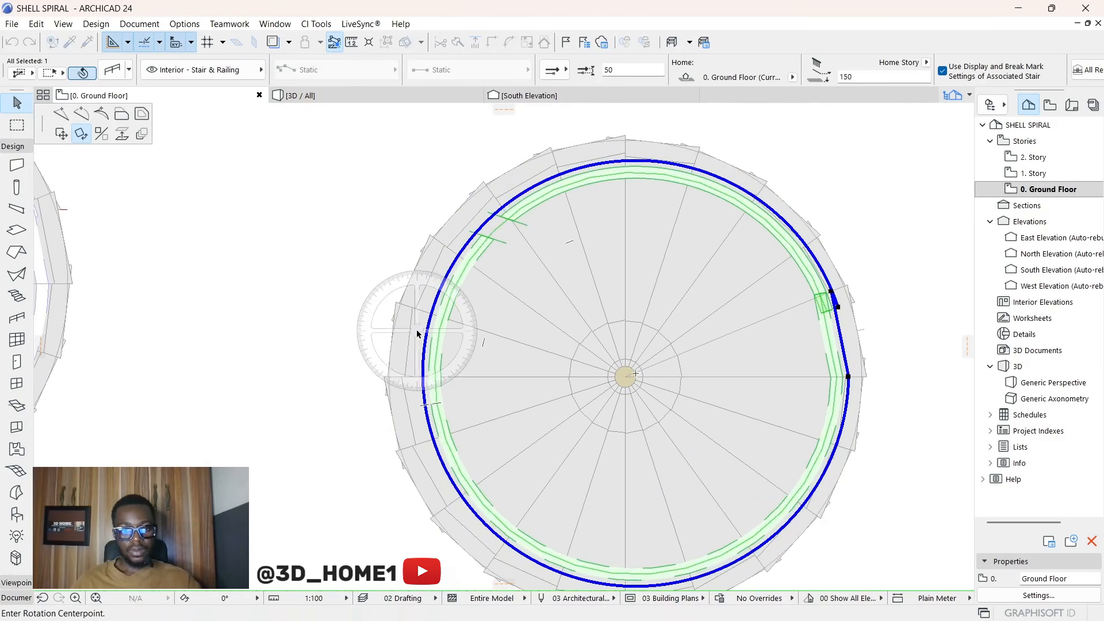
left_click(100, 118)
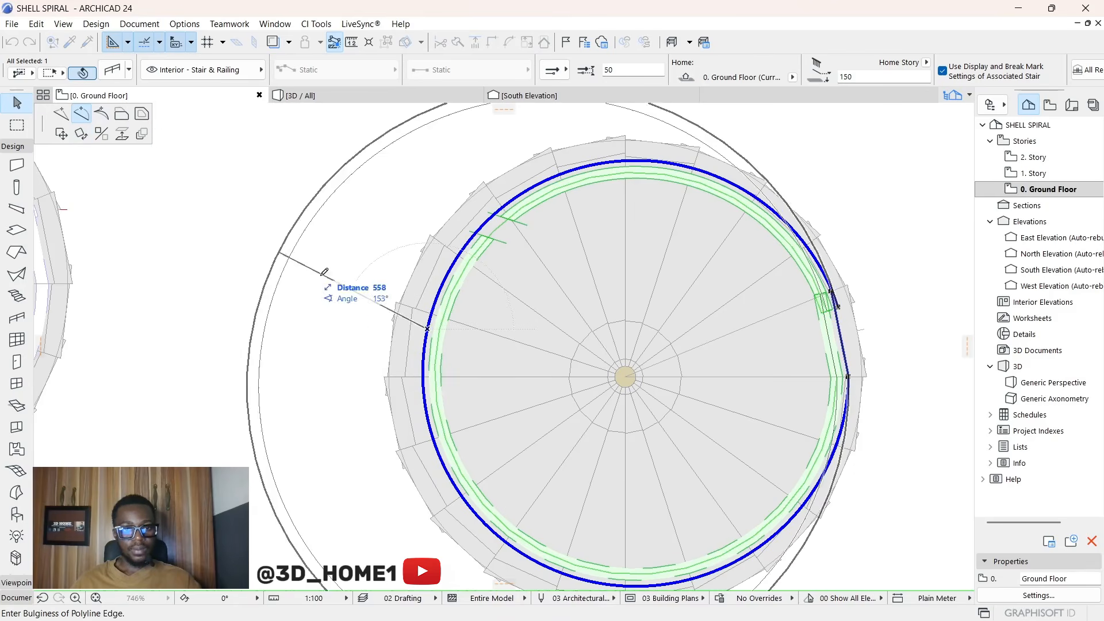
left_click(422, 310)
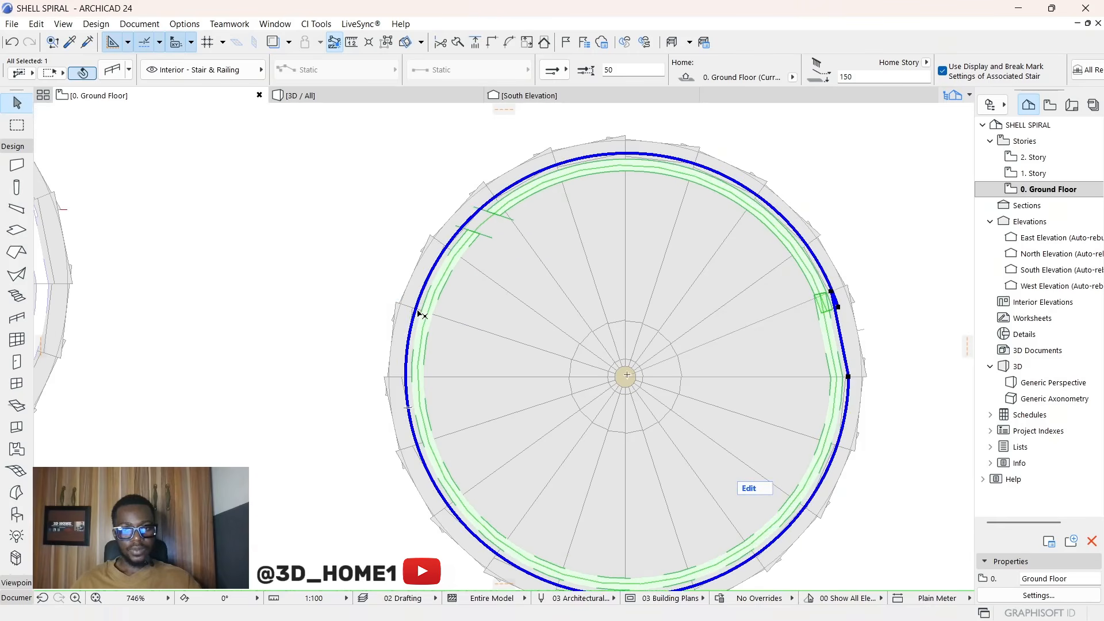
Step: Deselect the new railing and examine its adjusted curve against the reference staircase in the 3D view
left_click(380, 213)
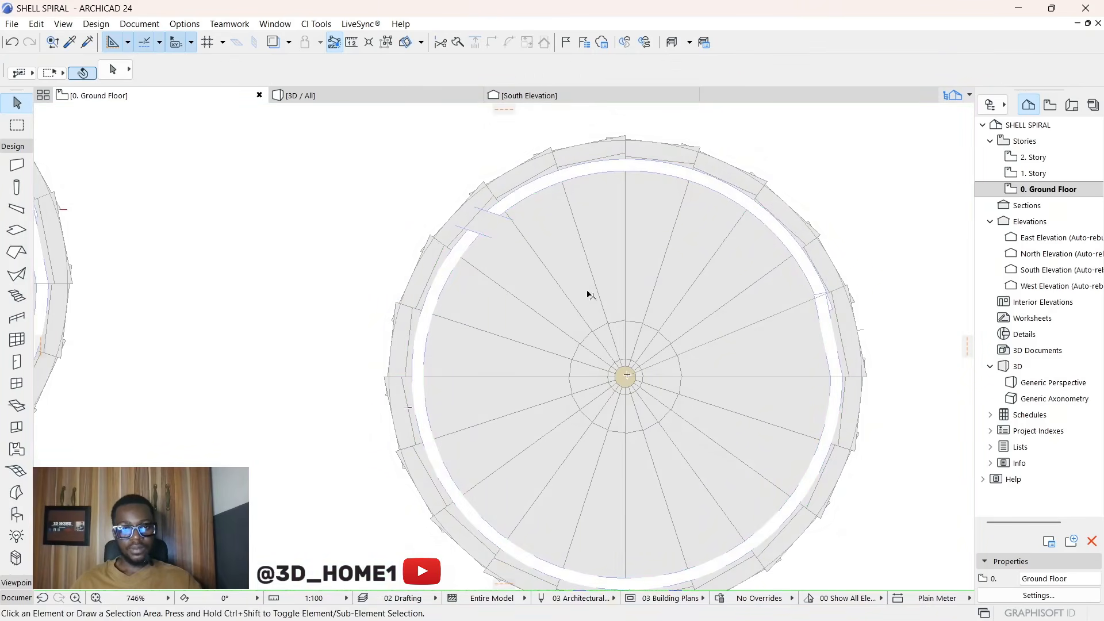
scroll(598, 311, "down", 3)
left_click(379, 95)
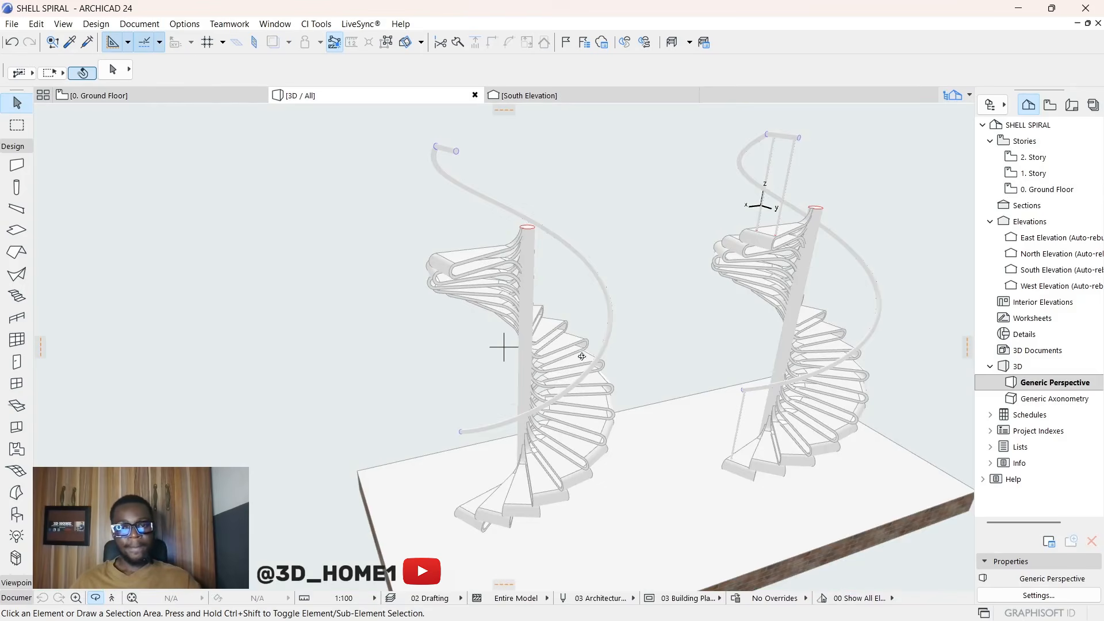
middle_click_drag(582, 357, 379, 231, "shift")
Step: In the Ground Floor plan, pick up the central column's settings for the Column tool
left_click(169, 93)
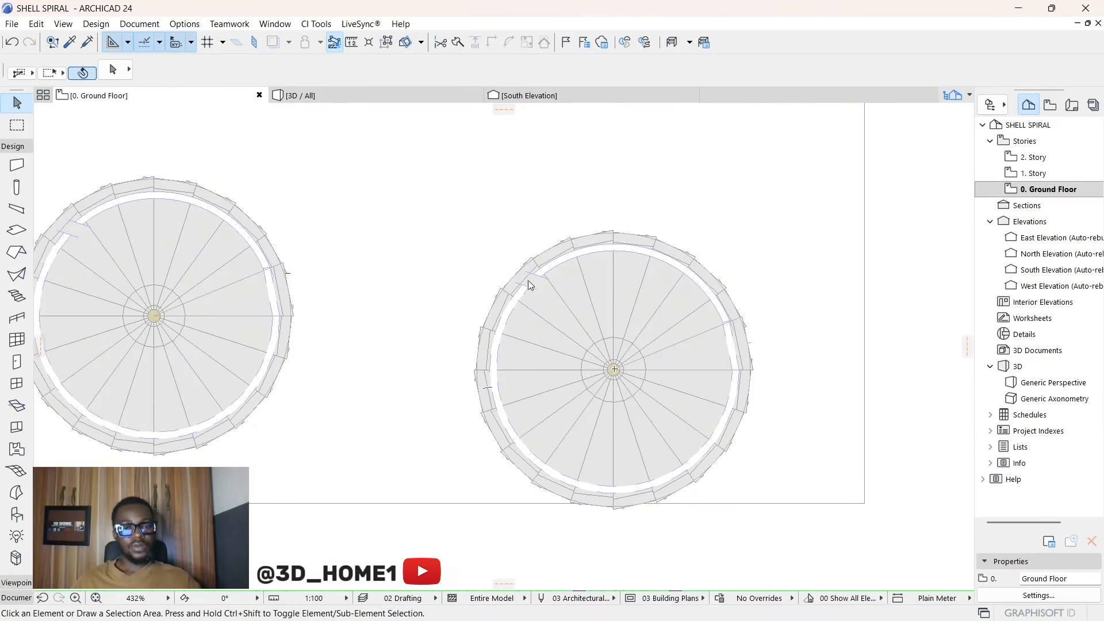
scroll(632, 334, "up", 3)
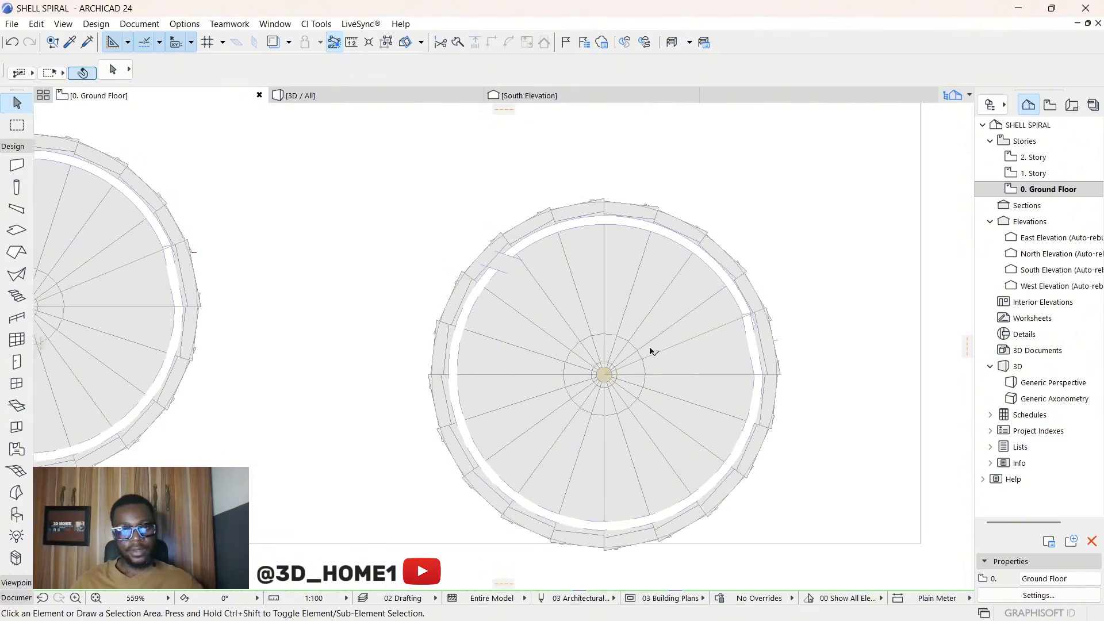
scroll(651, 349, "down", 3)
scroll(598, 348, "up", 6)
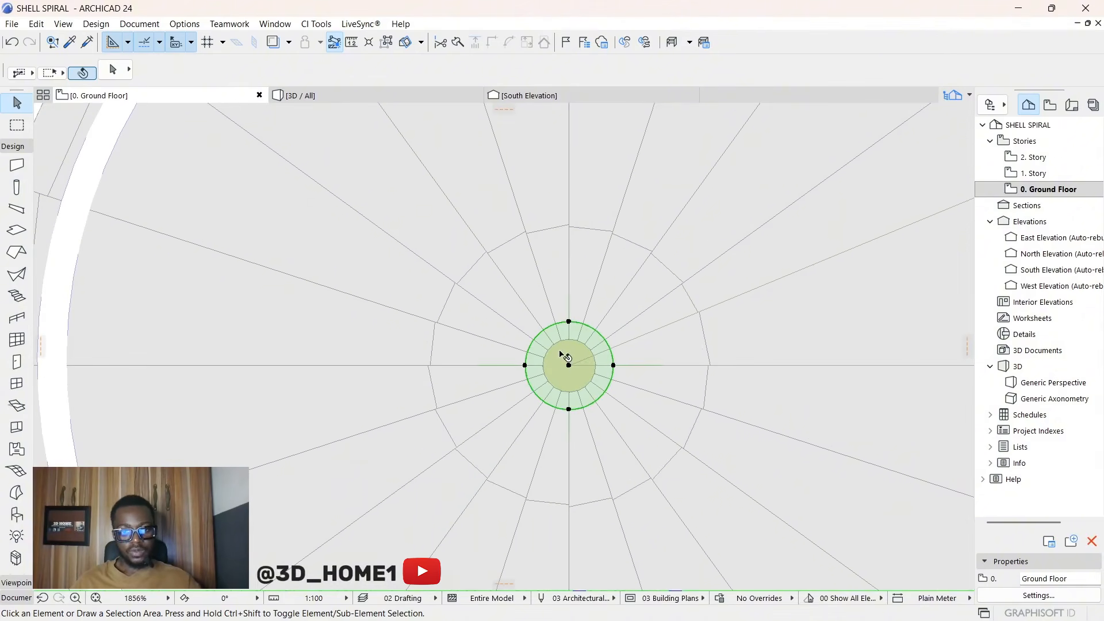
left_click(566, 354)
key("Escape")
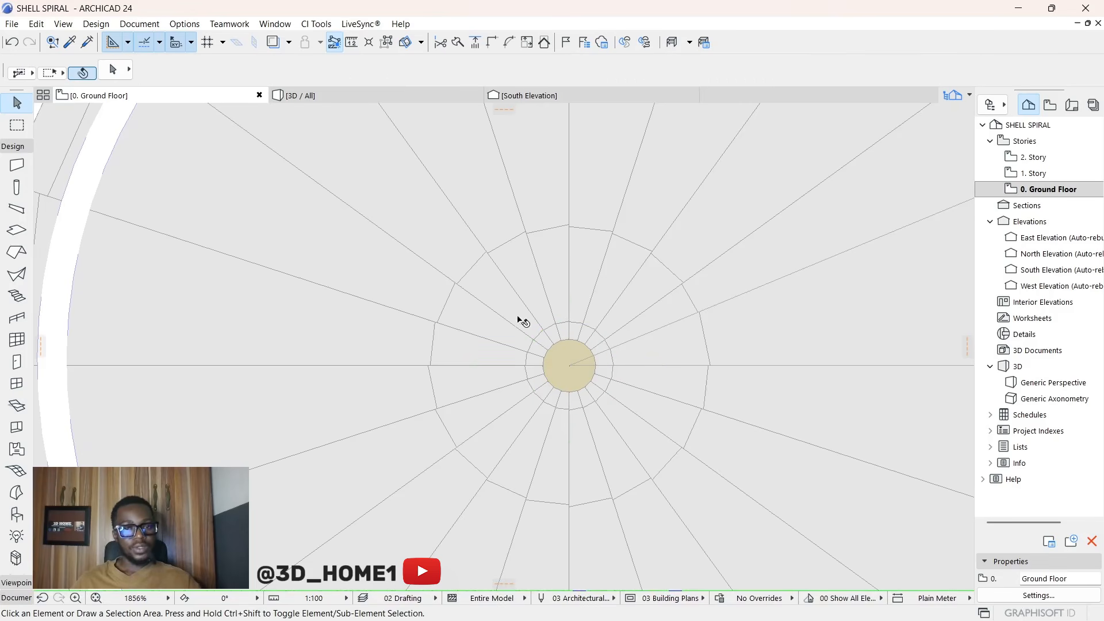
left_click(72, 45)
left_click(555, 346)
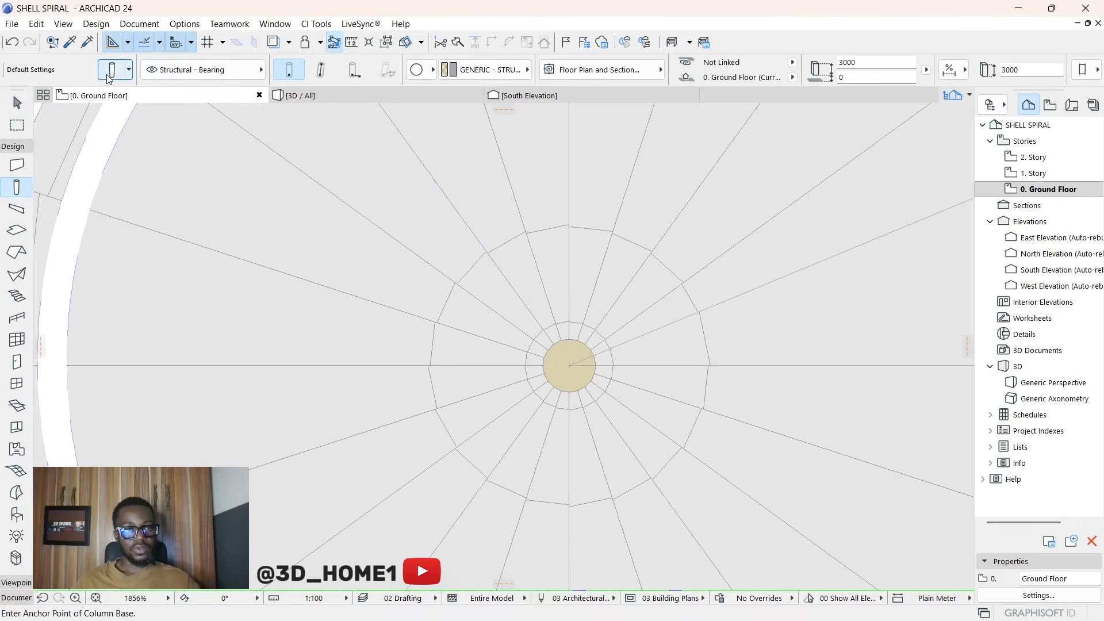
Step: Set the column defaults to a 20 mm diameter and a 900 mm height
left_click(111, 69)
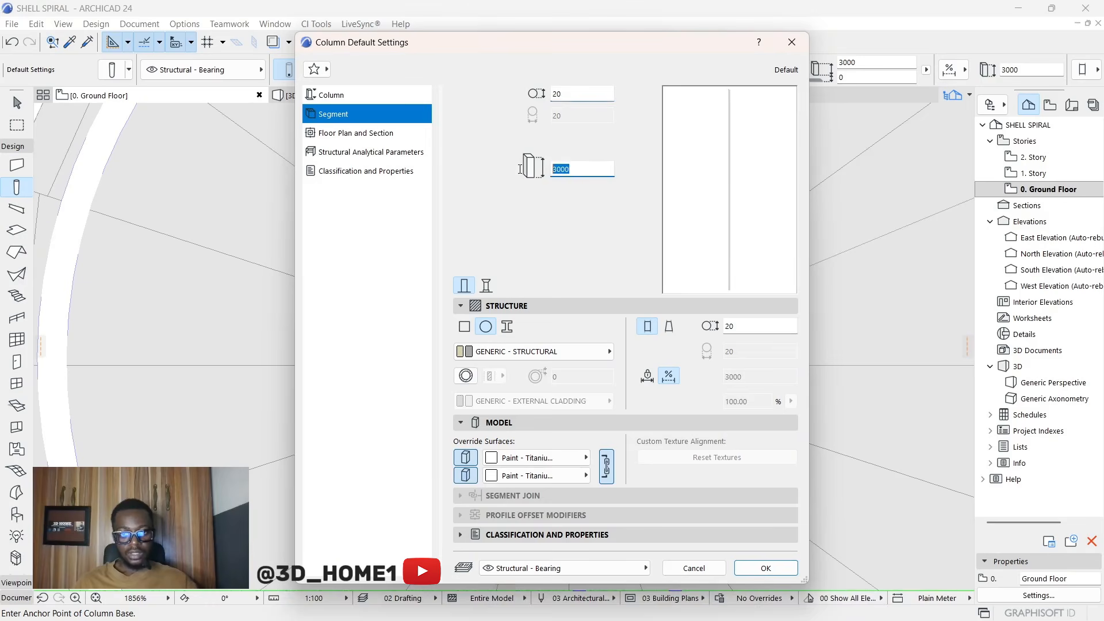
type("9")
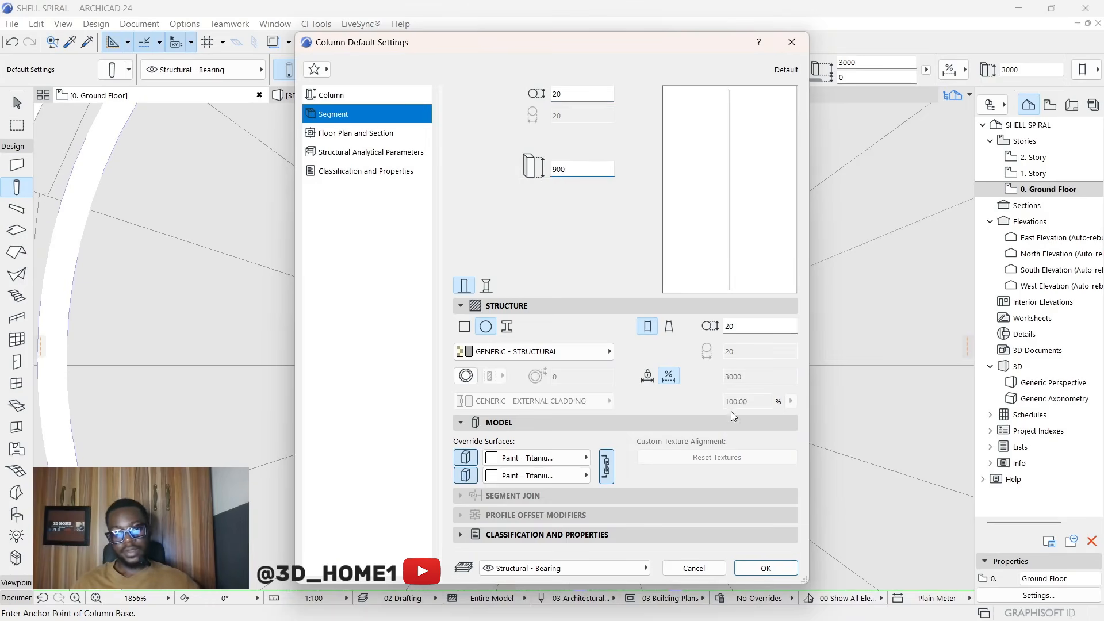
left_click(765, 567)
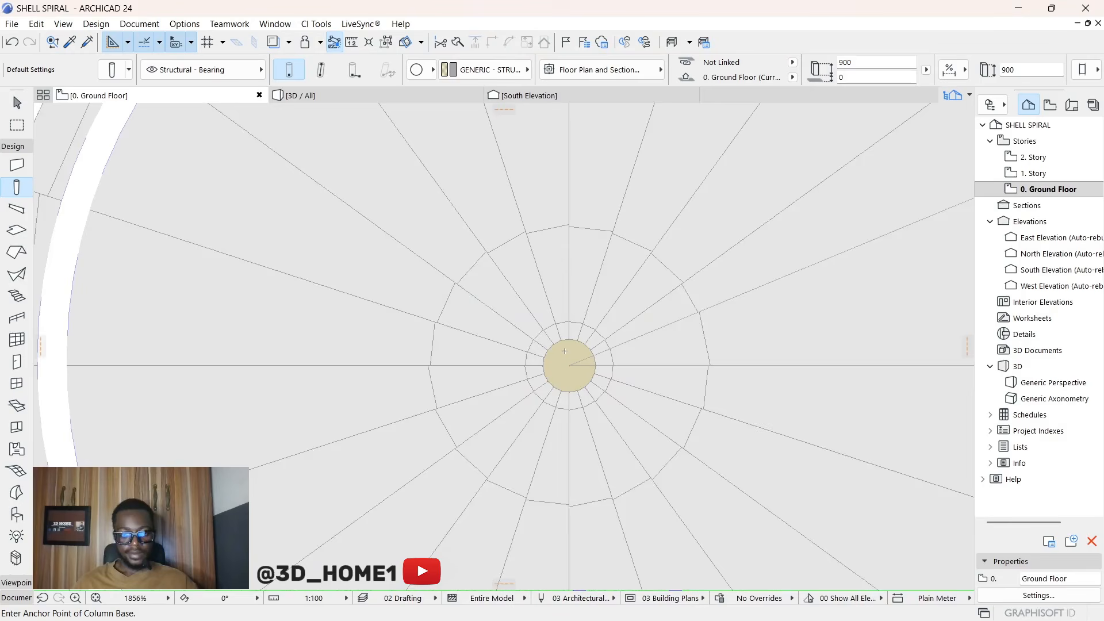
Step: Place the thin column as a railing post at the start of the railing, on the staircase's first tread
scroll(564, 351, "down", 5)
scroll(613, 310, "down", 2)
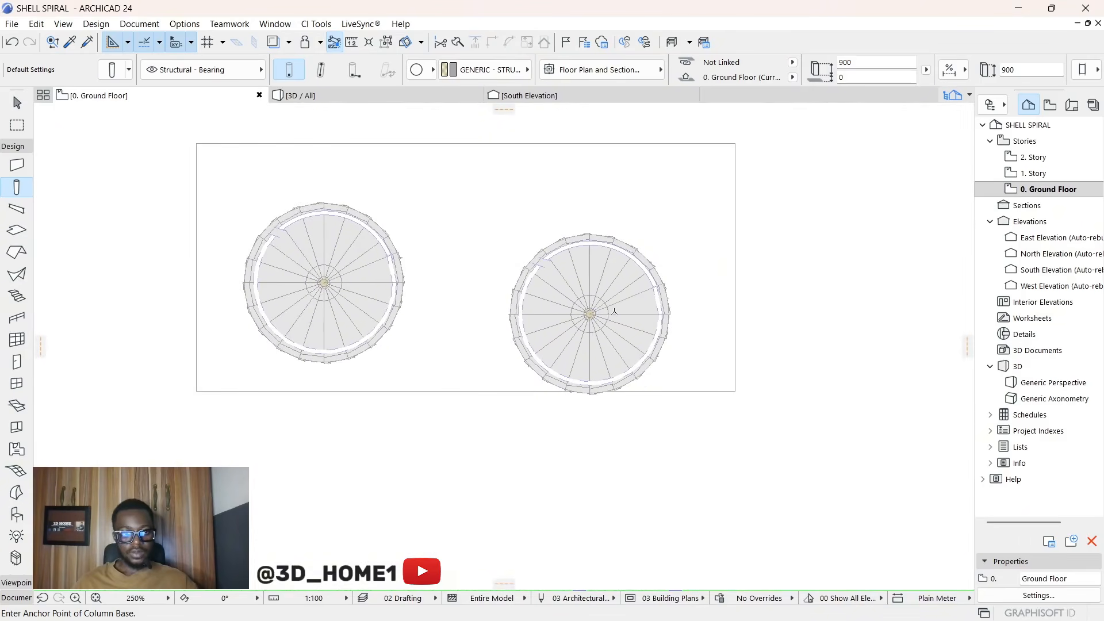
scroll(644, 270, "up", 5)
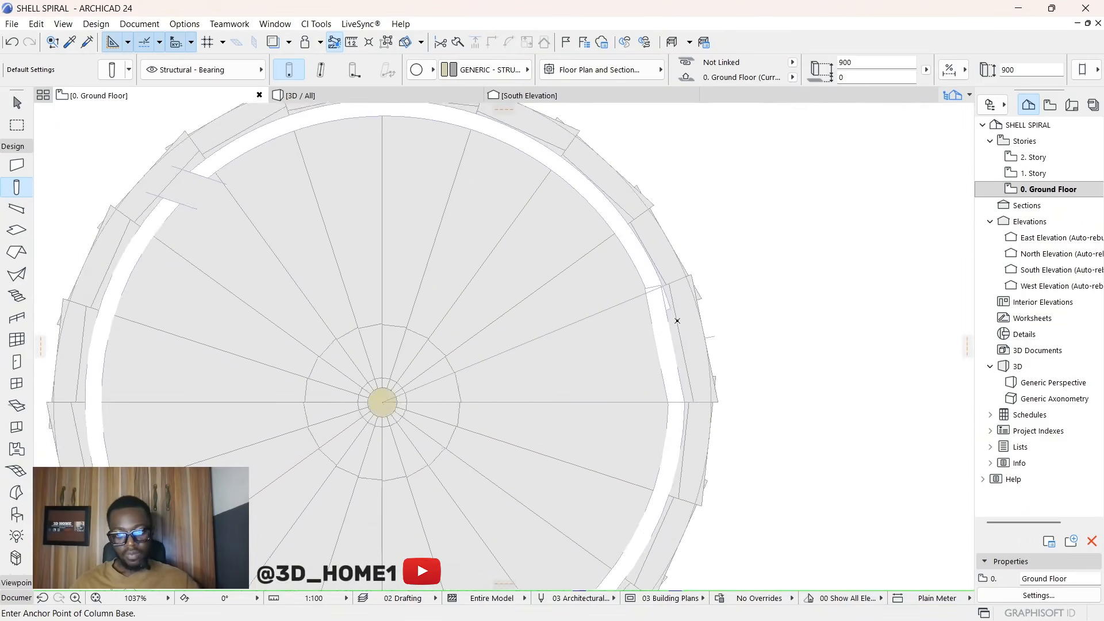
scroll(660, 278, "up", 2)
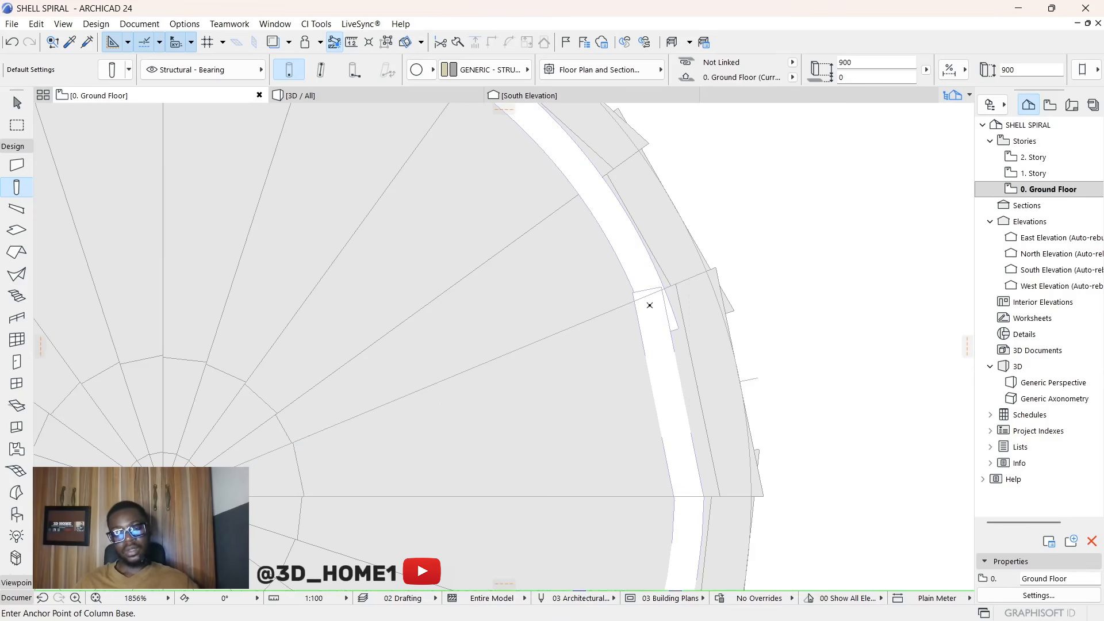
scroll(591, 276, "down", 4)
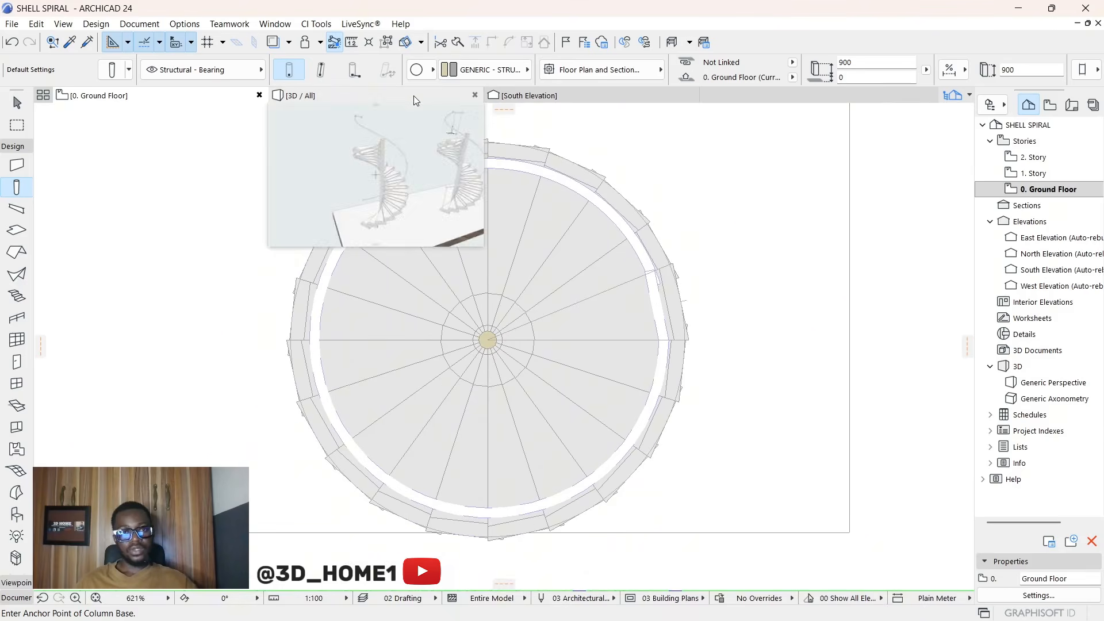
Step: In the 3D view, stretch the new post's top up to the lower end of the toprail and deselect it
left_click(413, 95)
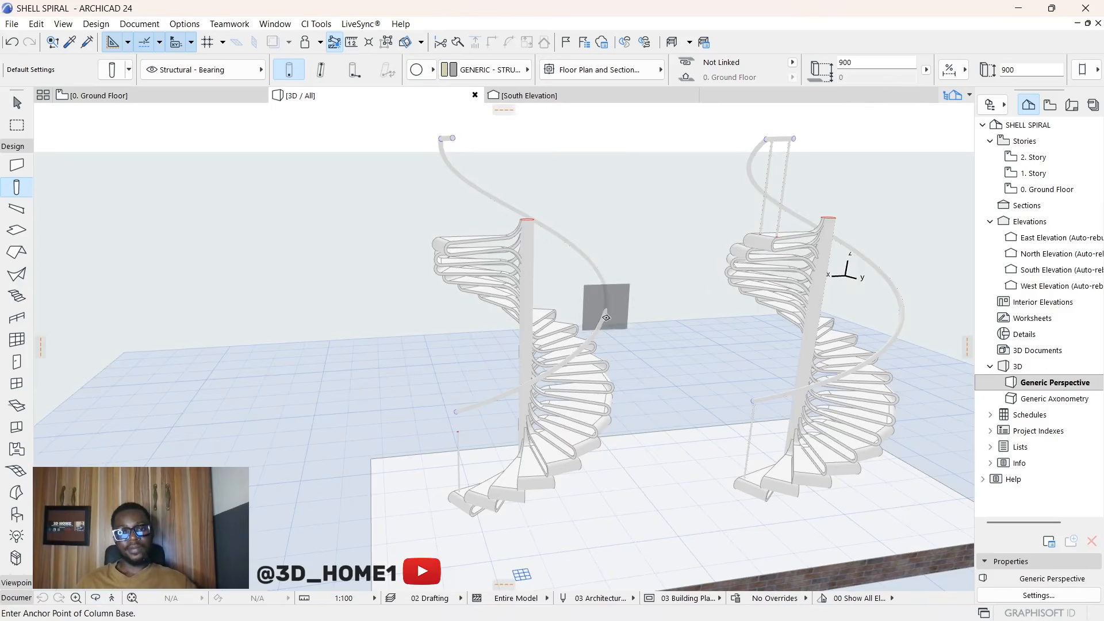
scroll(458, 448, "up", 5)
key("Escape")
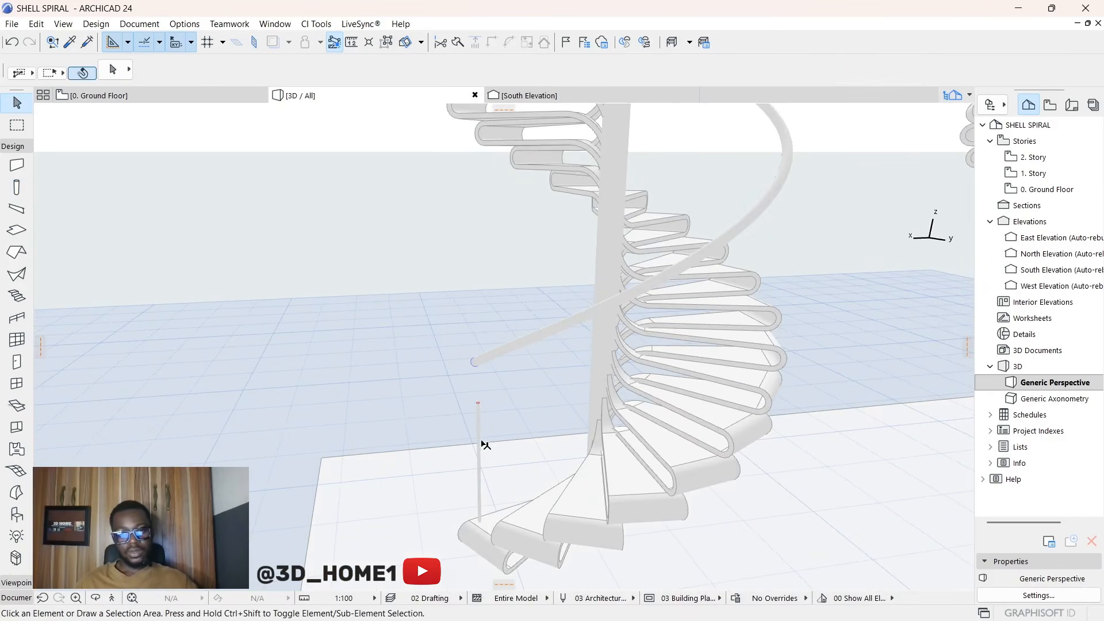
scroll(467, 408, "up", 2)
left_click(489, 410)
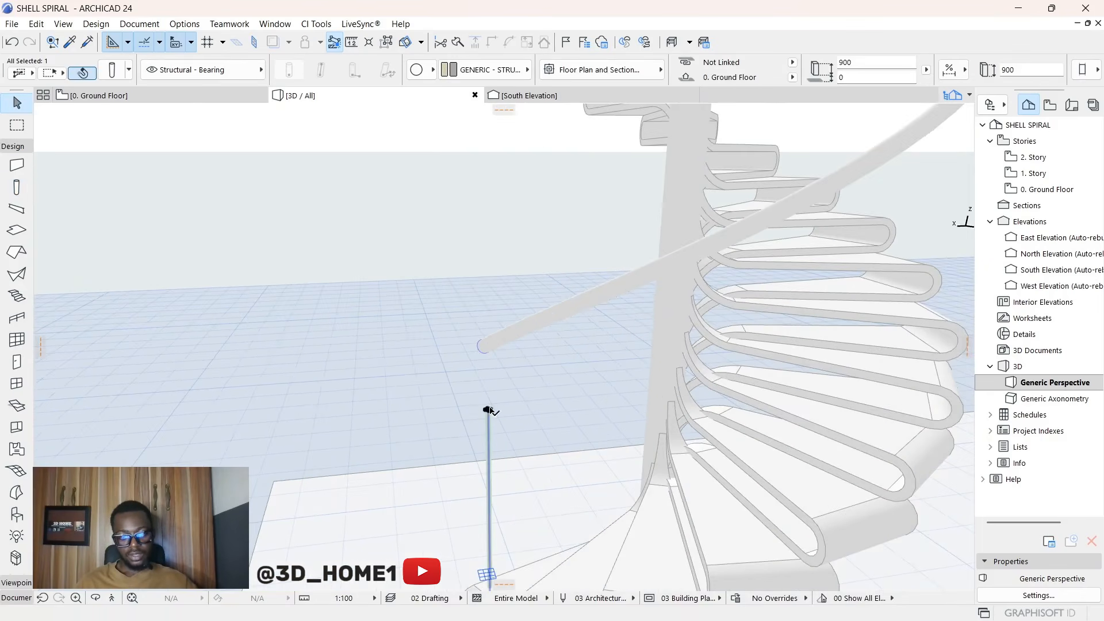
scroll(492, 414, "up", 3)
left_click(459, 365)
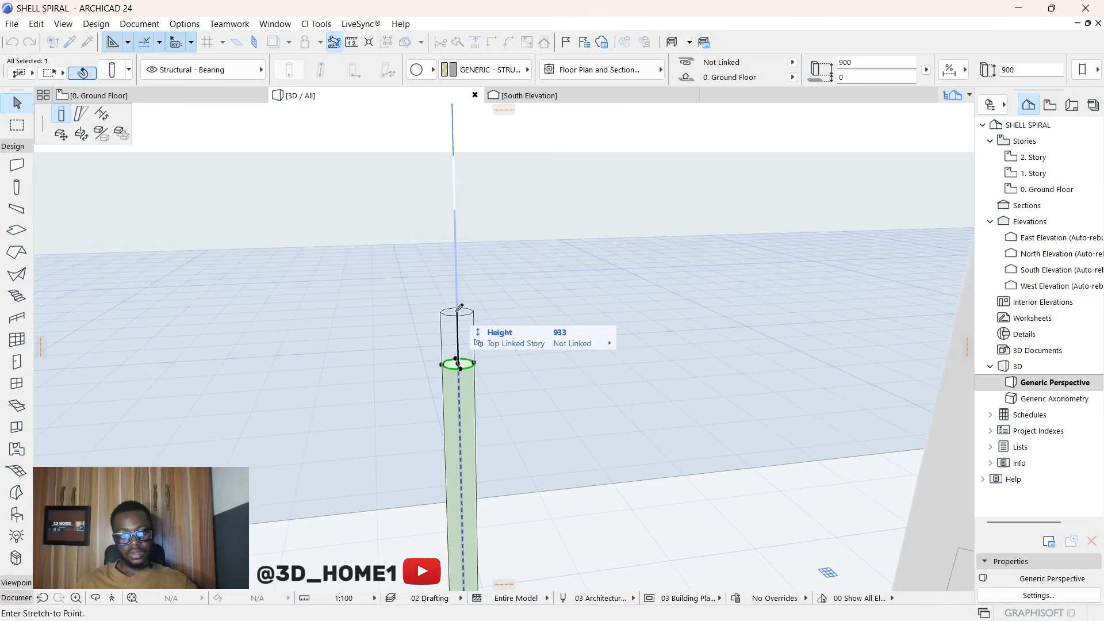
scroll(480, 382, "down", 3)
scroll(482, 389, "up", 1)
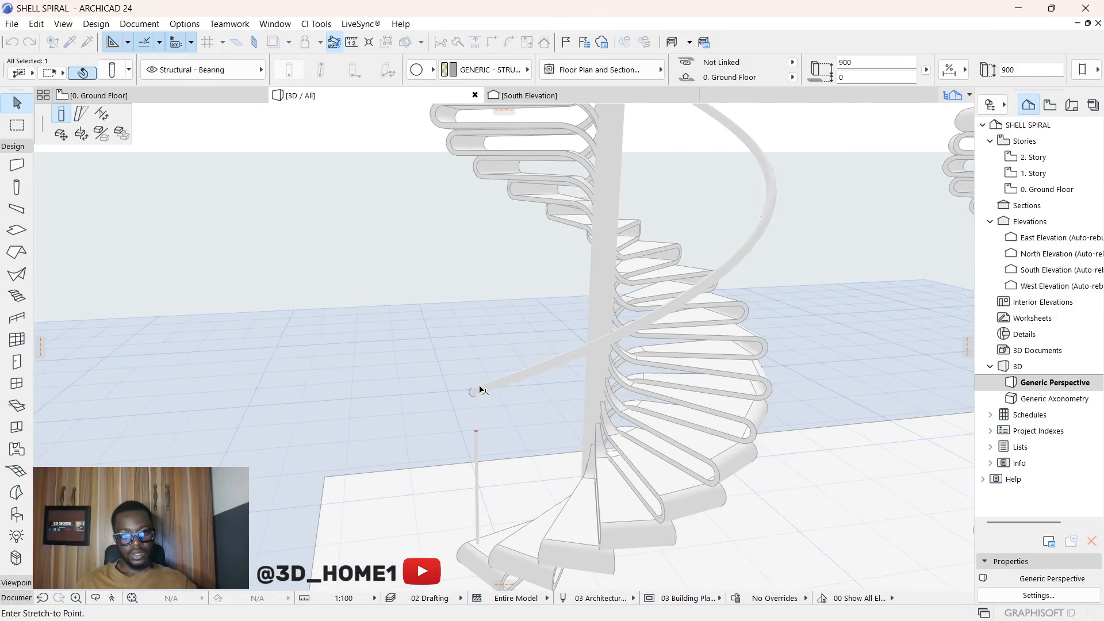
left_click(490, 396)
key("Escape")
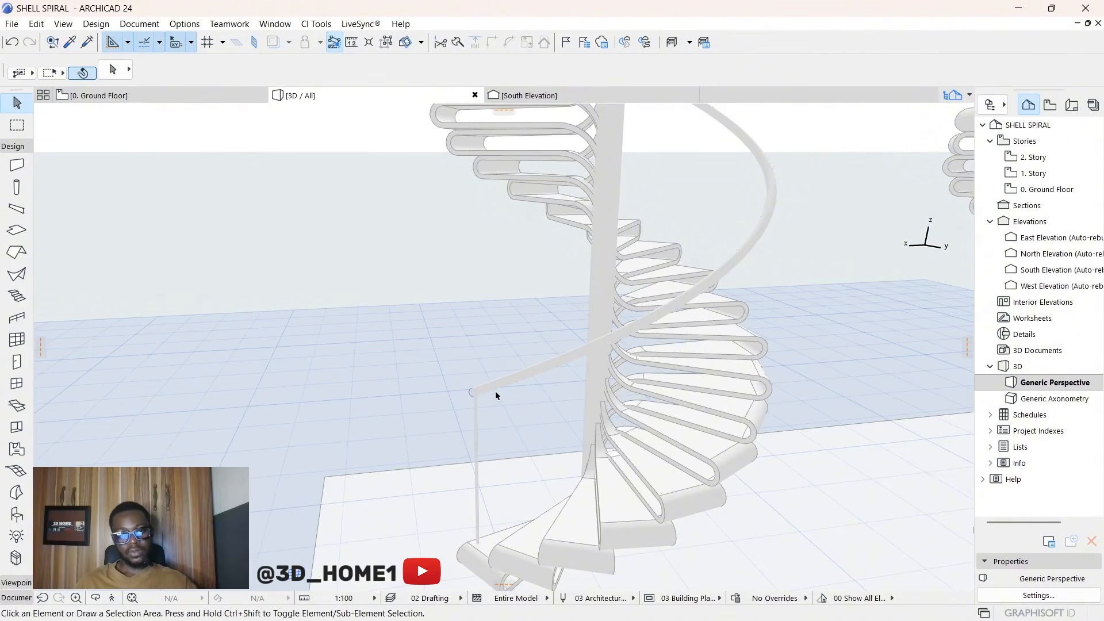
Step: Raise the lower post's base to the first tread's surface, 120 mm above the ground floor
scroll(481, 425, "down", 4)
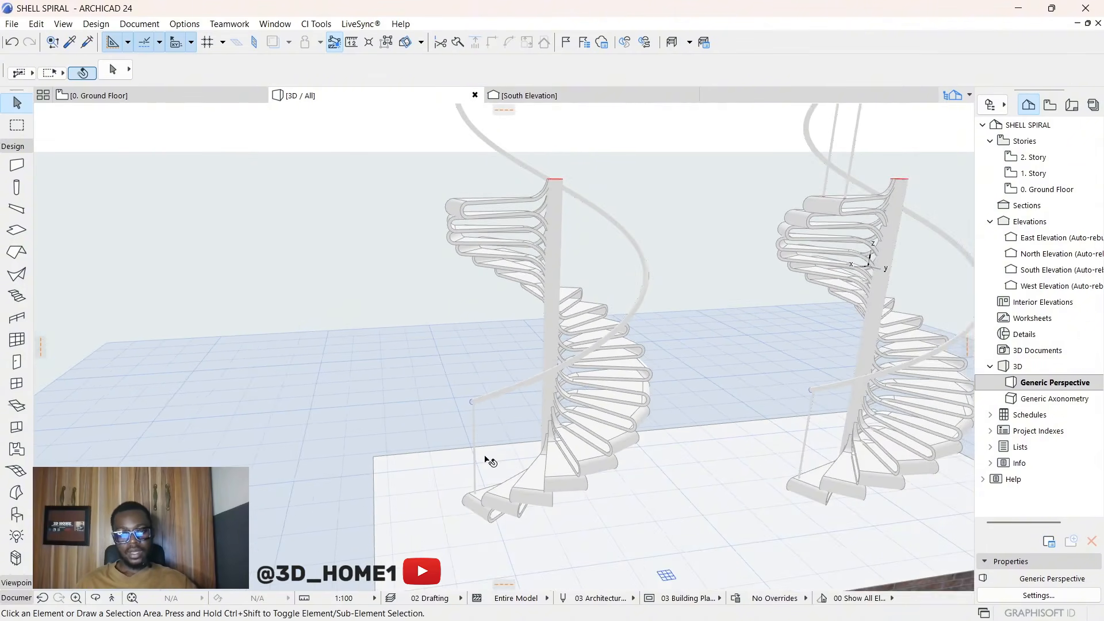
scroll(498, 436, "up", 4)
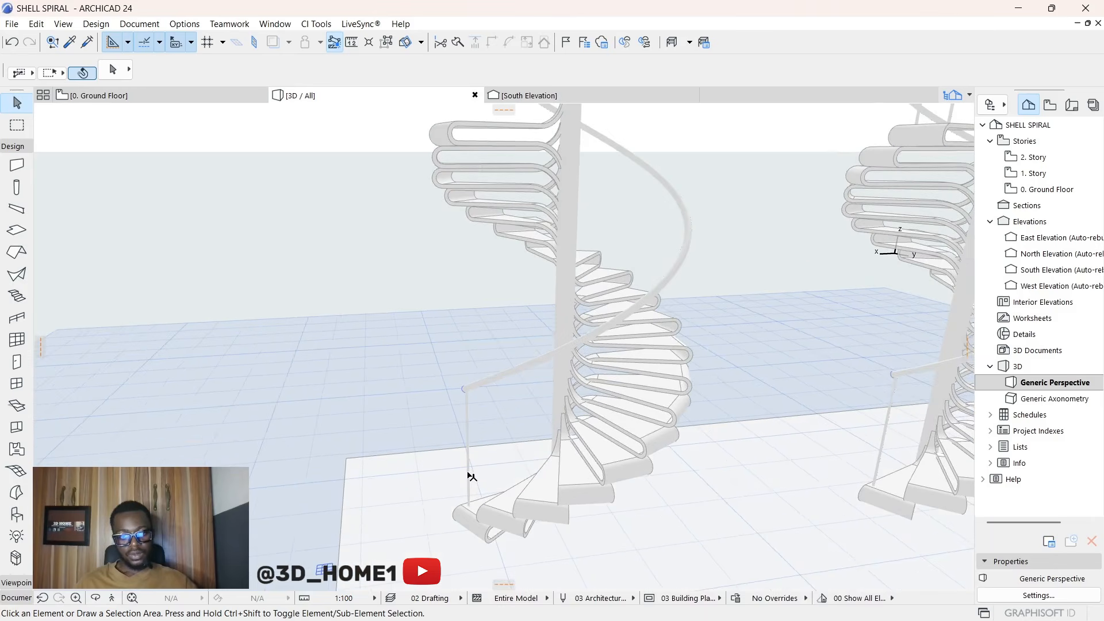
left_click(470, 499)
scroll(470, 515, "up", 2)
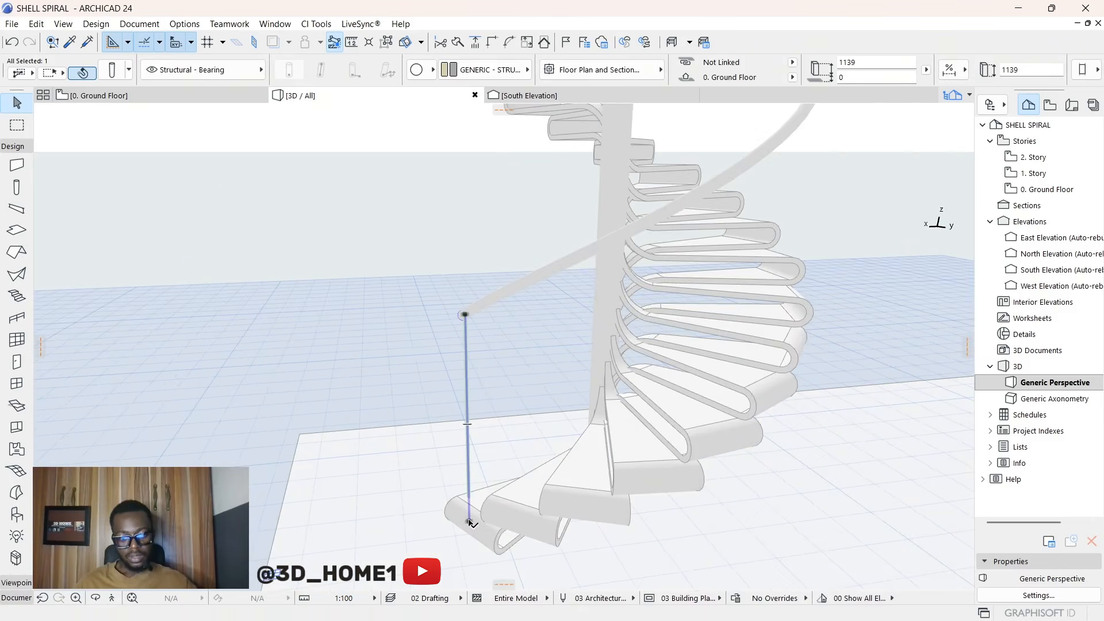
left_click(468, 522)
left_click(469, 503)
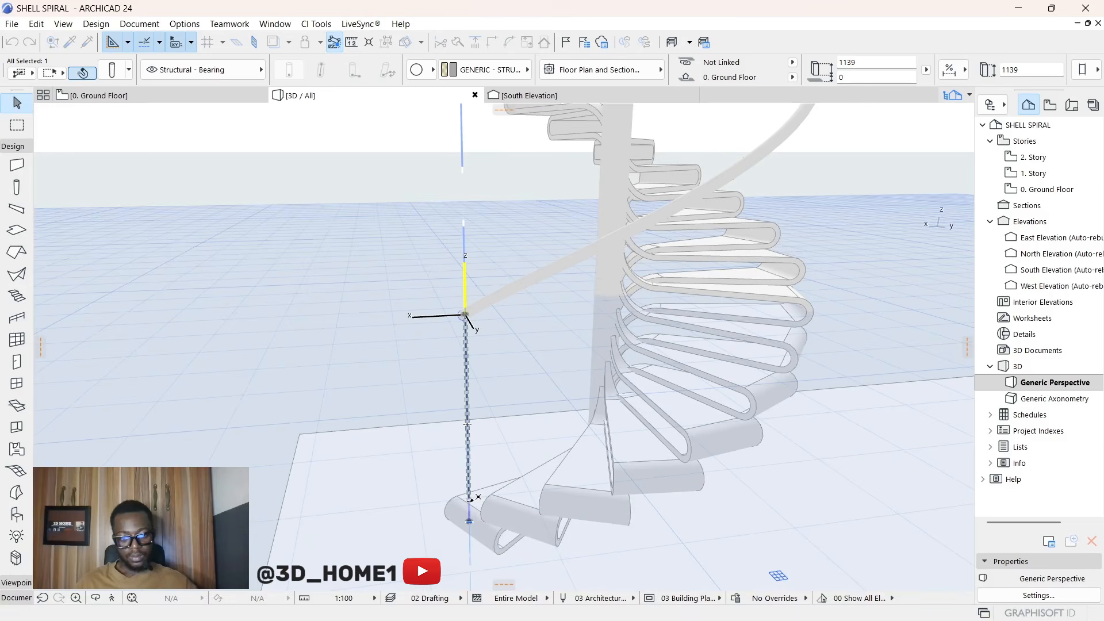
Step: Drag a copy of the post from its base point onto the outer part of the top tread, at the 3000 mm level
left_click(470, 505)
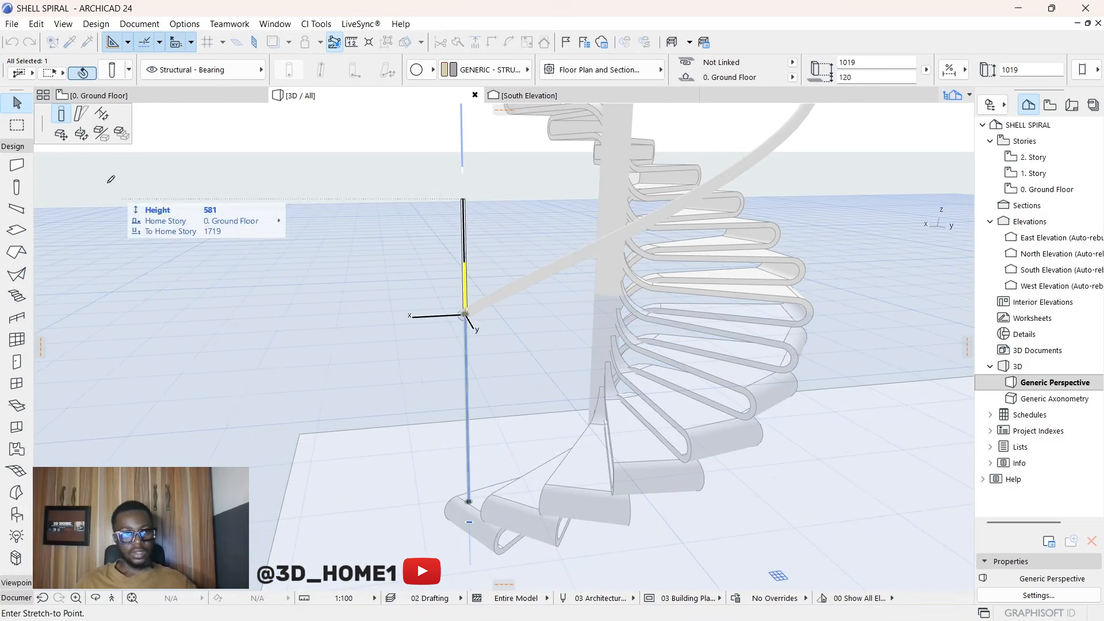
left_click(62, 135)
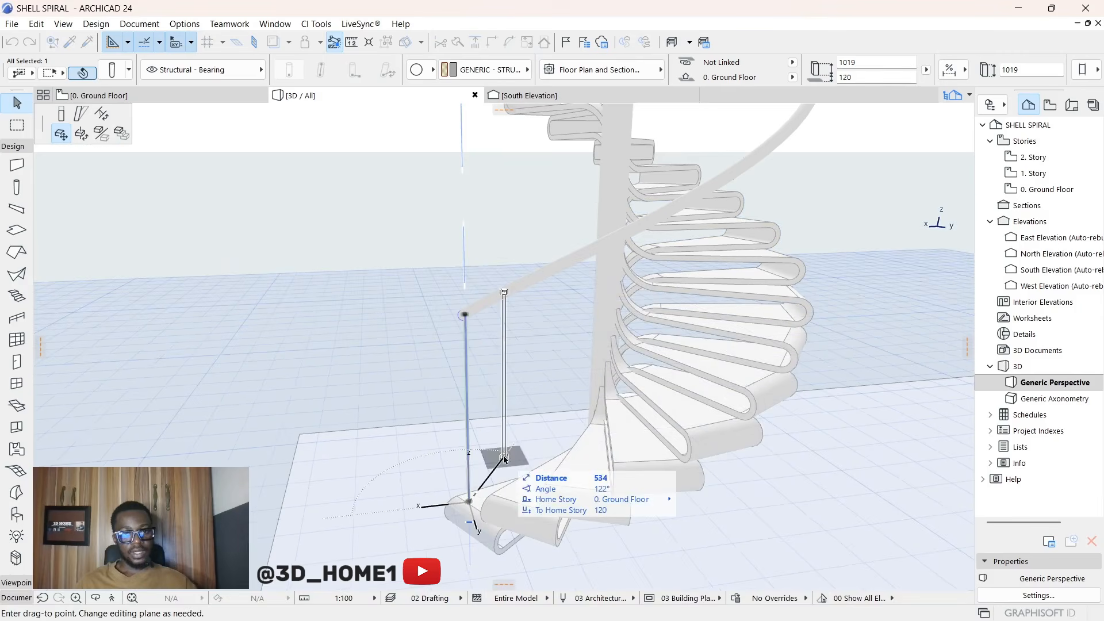
scroll(476, 515, "down", 4)
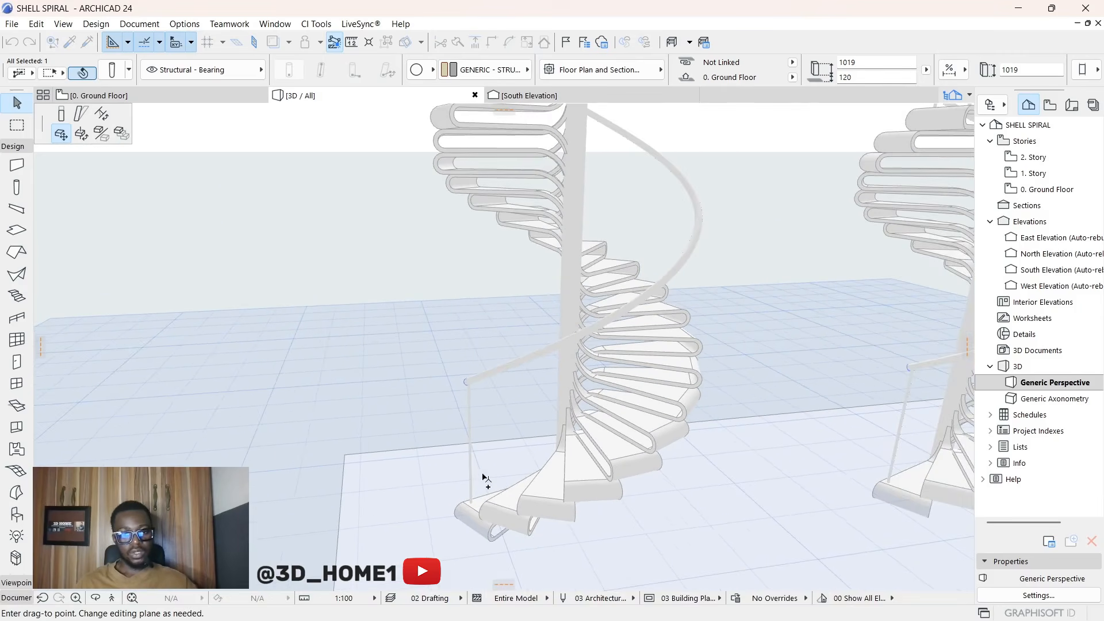
scroll(472, 194, "up", 5)
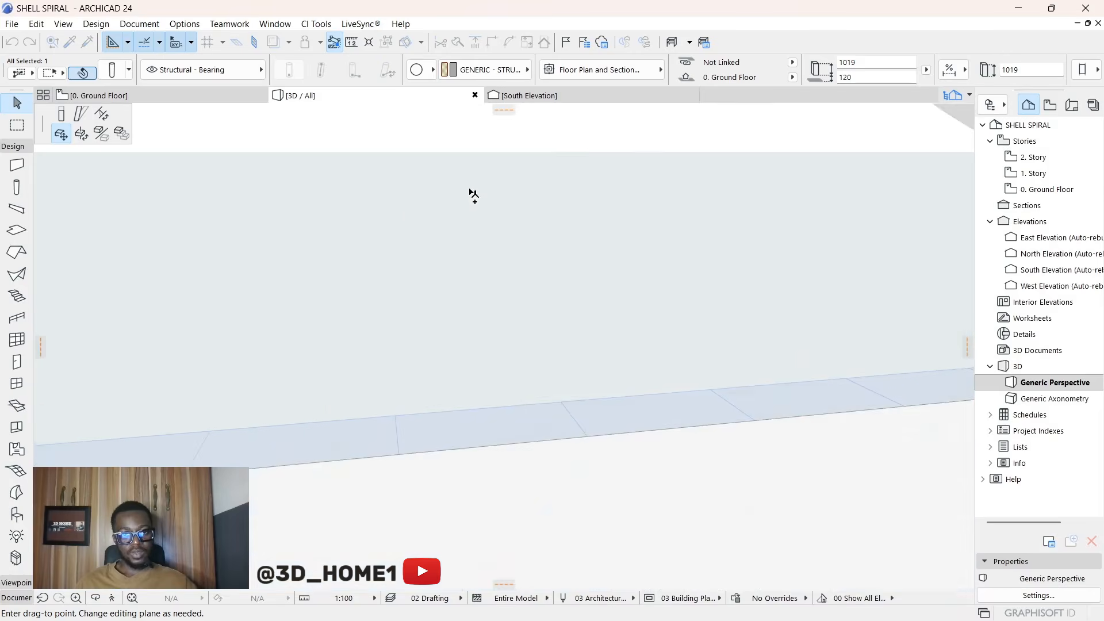
scroll(450, 263, "down", 2)
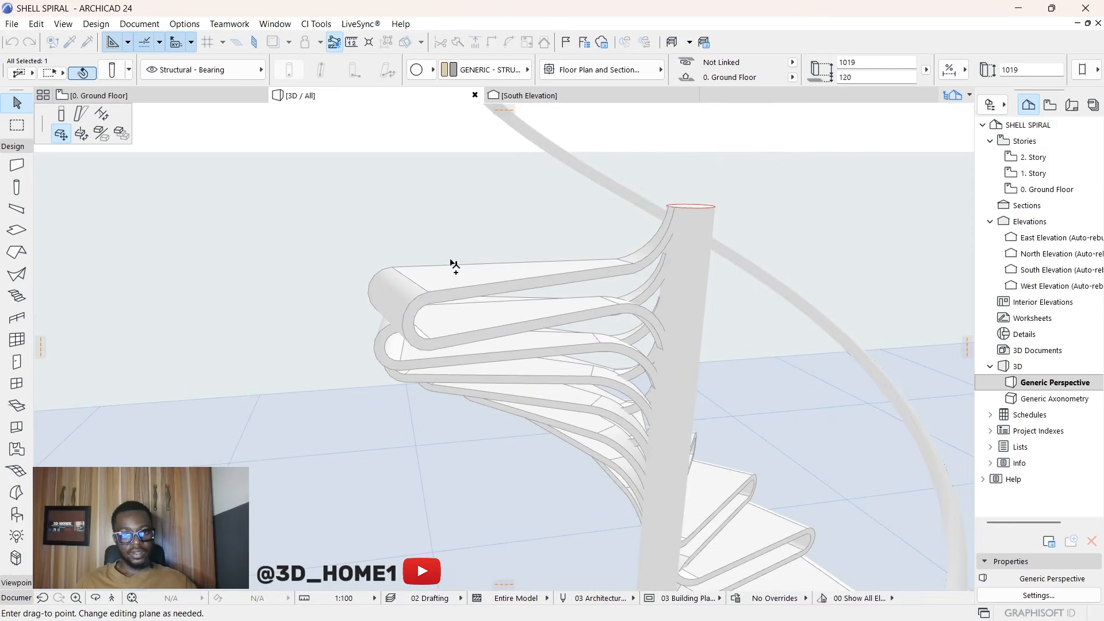
left_click(438, 287)
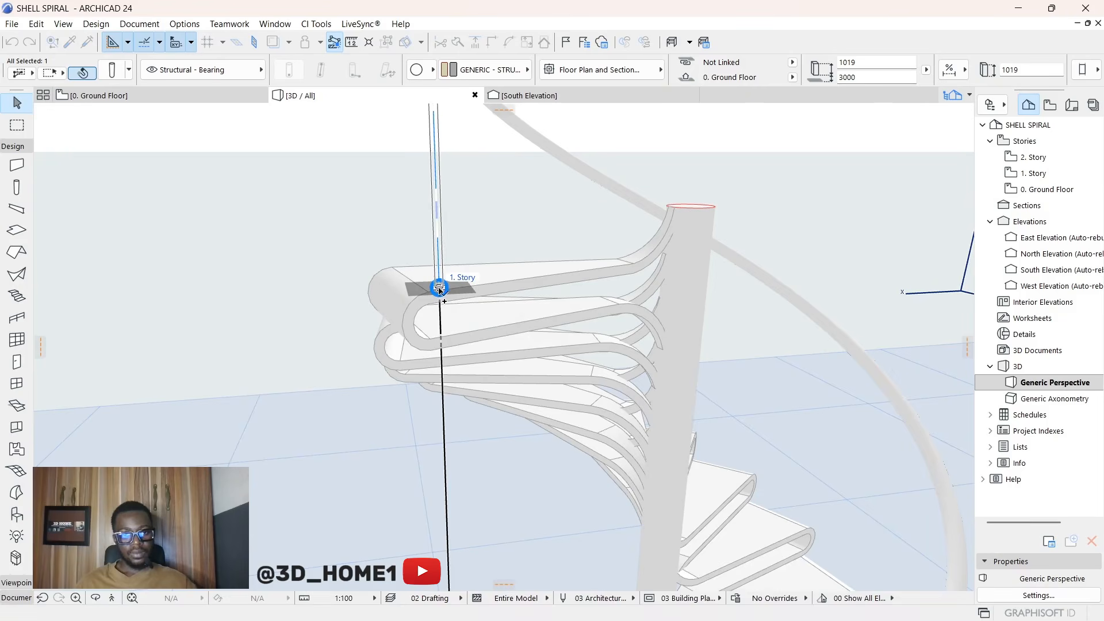
Step: Shorten the top-tread post to about 985 mm so its upper end stops inside the toprail, and deselect it
scroll(497, 323, "down", 2)
scroll(521, 320, "down", 2)
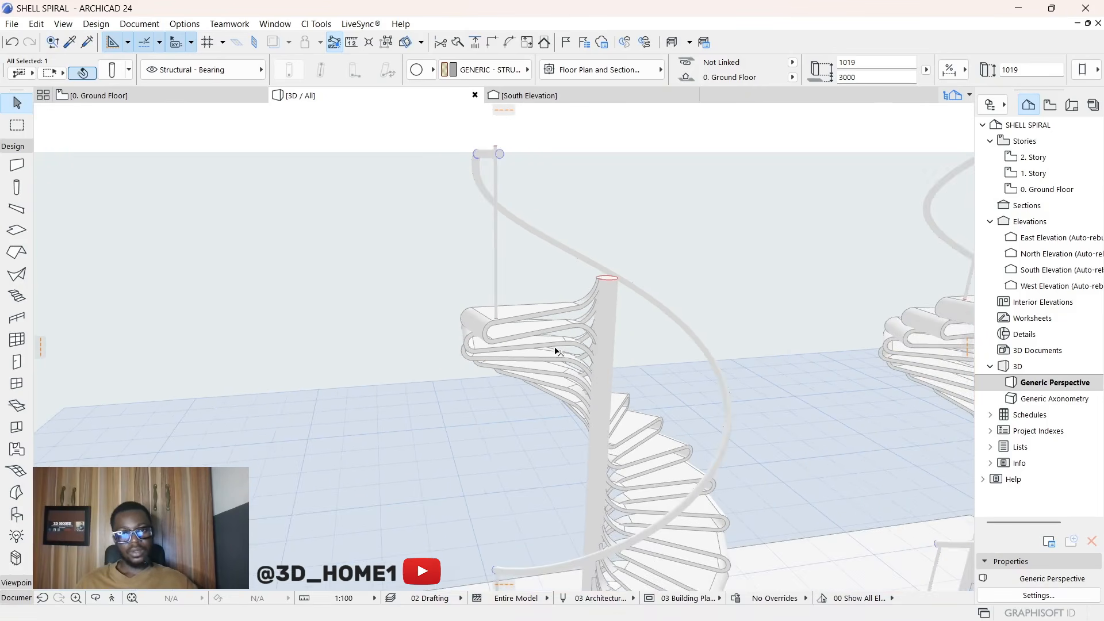
scroll(495, 143, "up", 4)
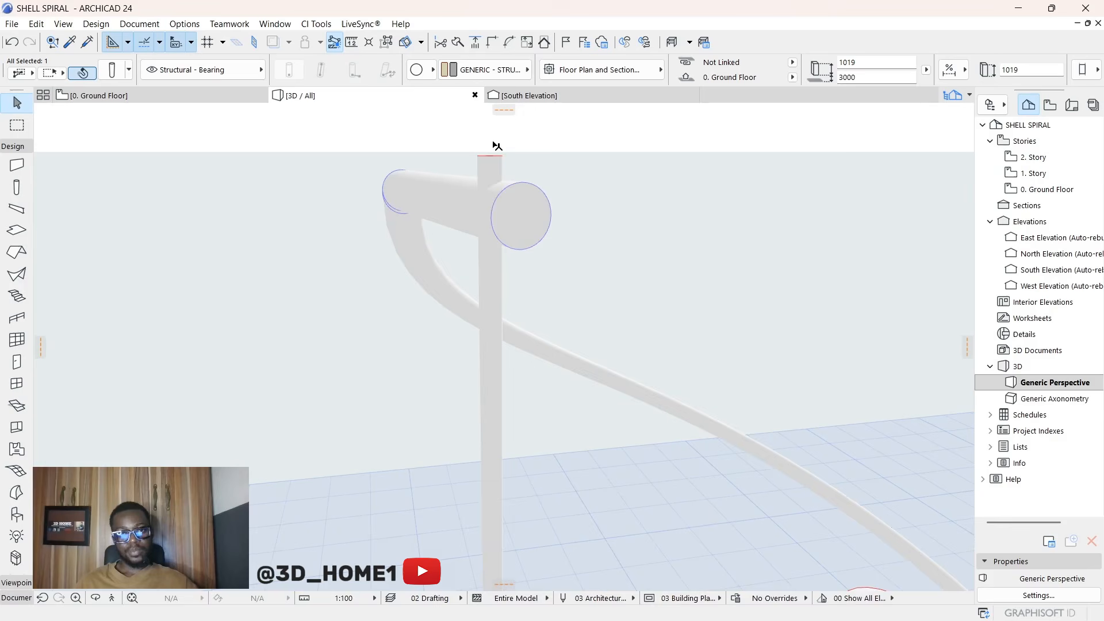
middle_click_drag(489, 154, 497, 213, "shift")
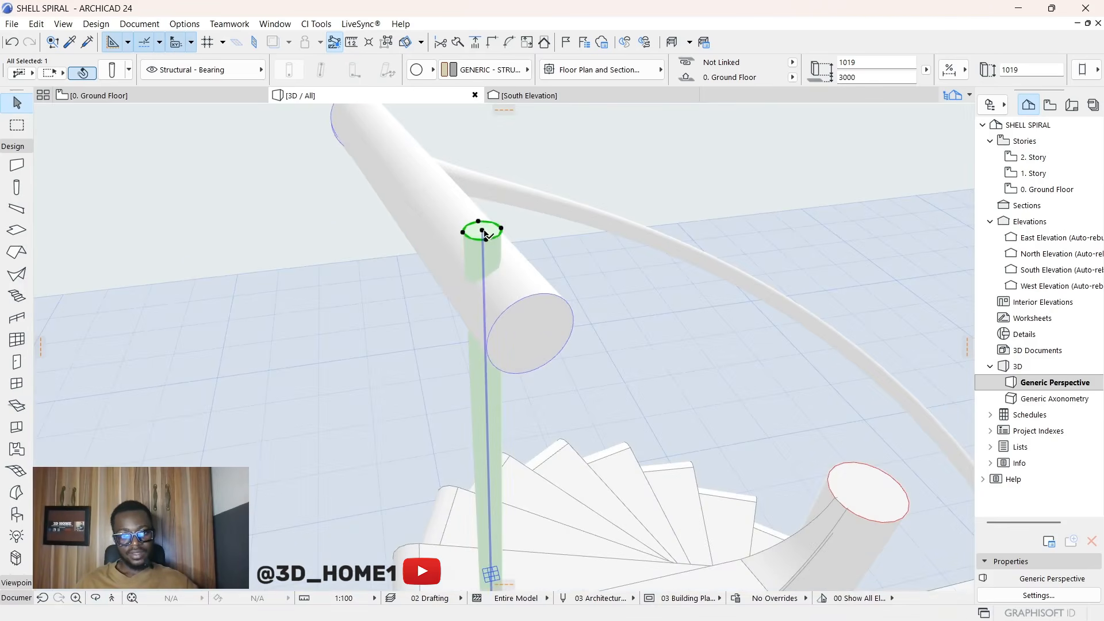
left_click(483, 230)
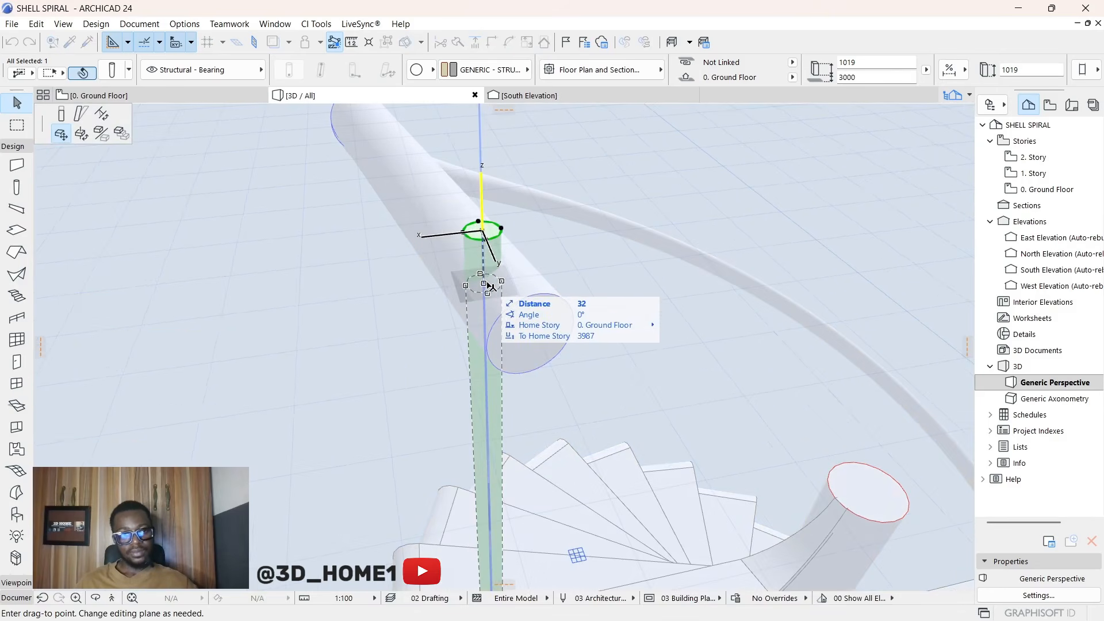
left_click(61, 114)
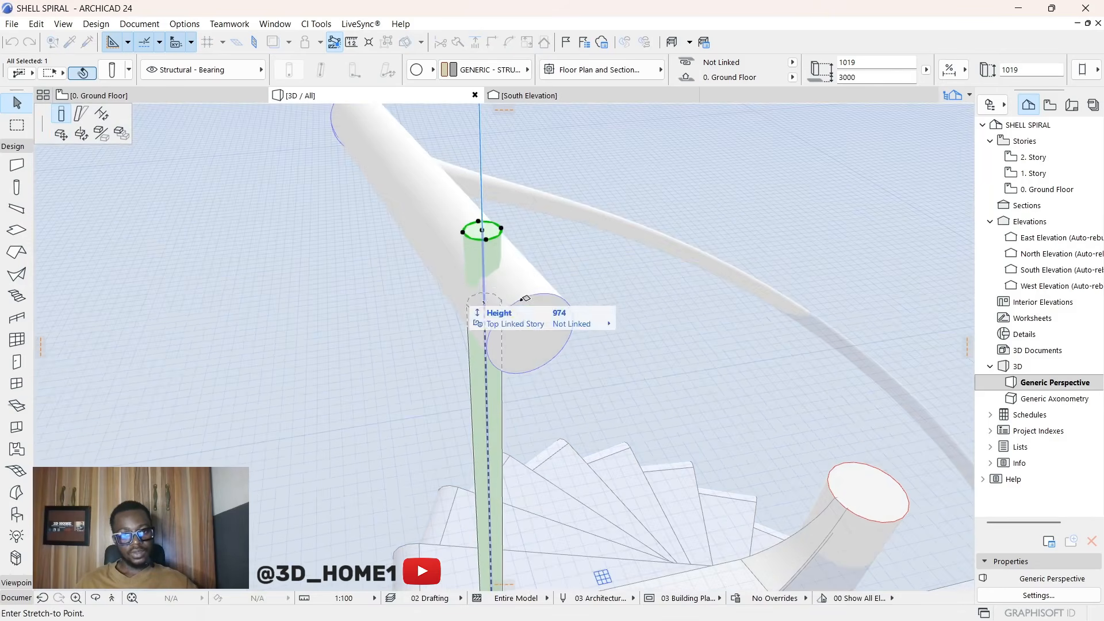
key("Escape")
key("Escape")
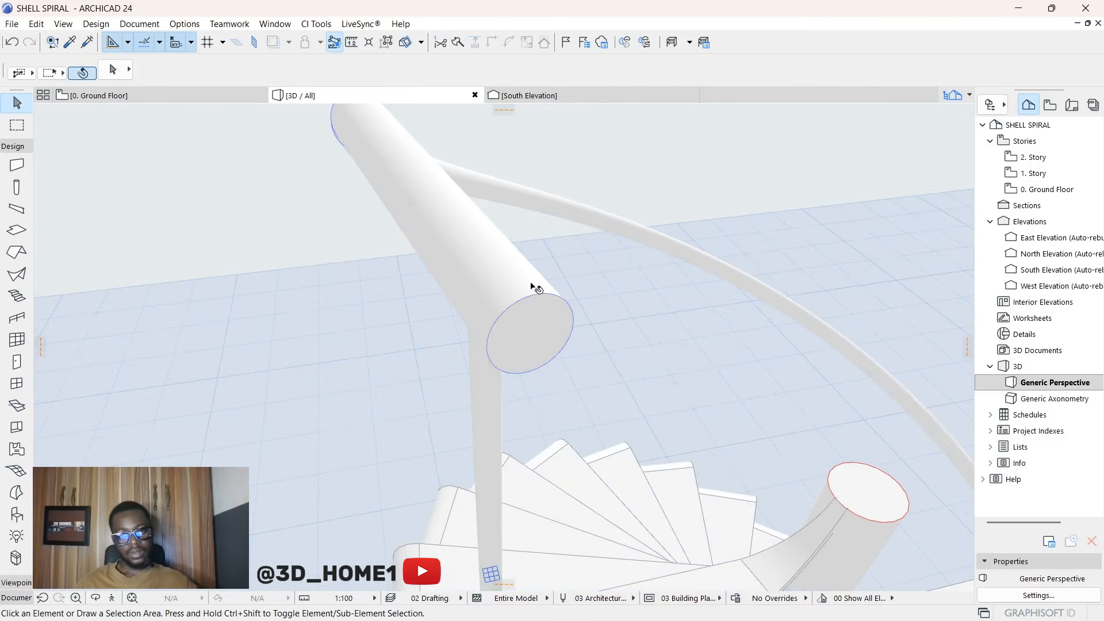
Step: Drag a copy of the top-tread post about 267 mm across the top tread, under the other end of the straight toprail
middle_click_drag(531, 287, 632, 323, "shift")
scroll(654, 321, "down", 4)
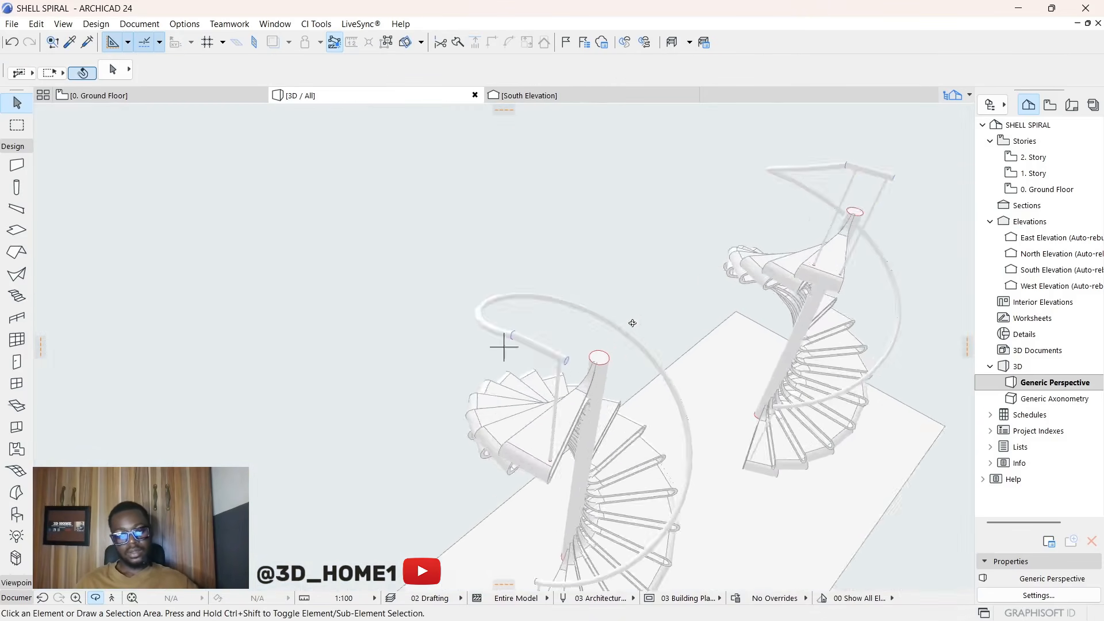
scroll(620, 321, "down", 3)
middle_click_drag(561, 436, 658, 454, "shift")
scroll(637, 472, "up", 3)
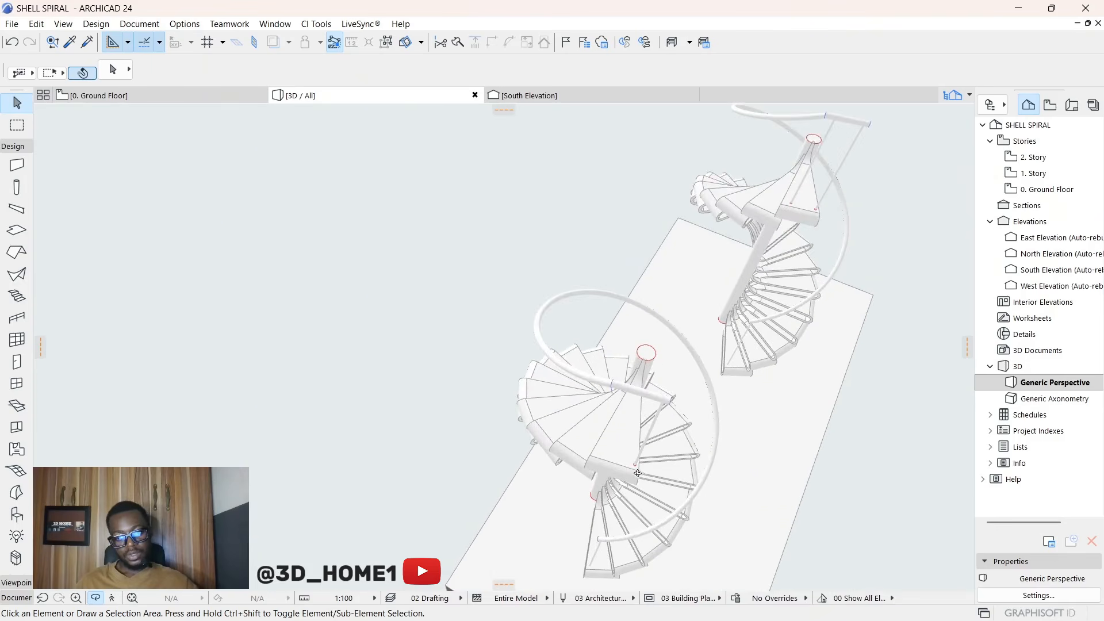
scroll(636, 472, "up", 5)
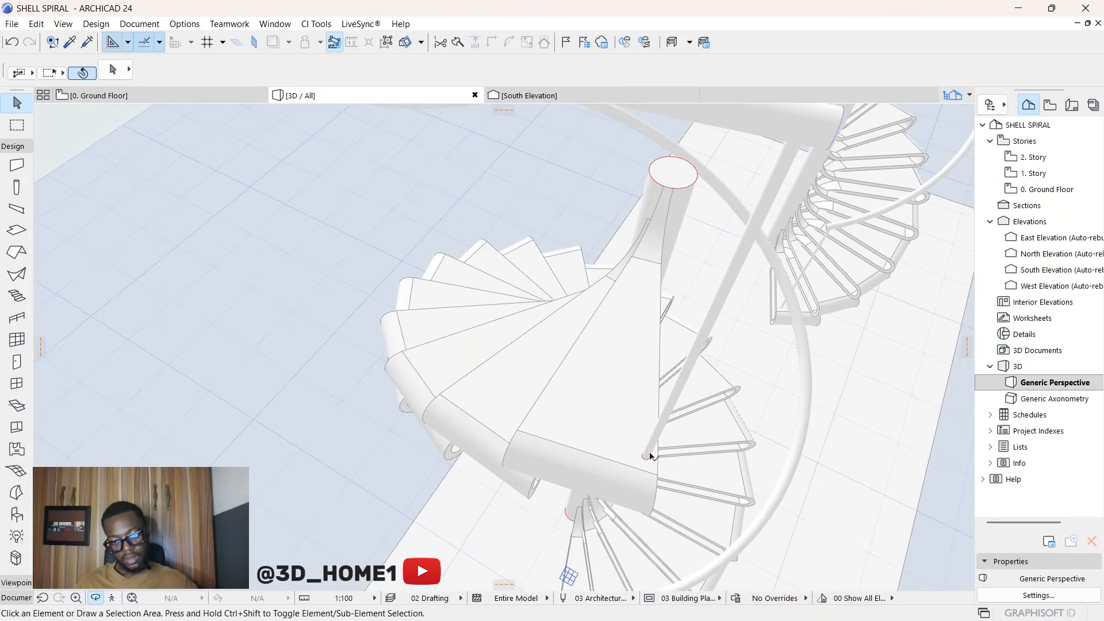
left_click(647, 457)
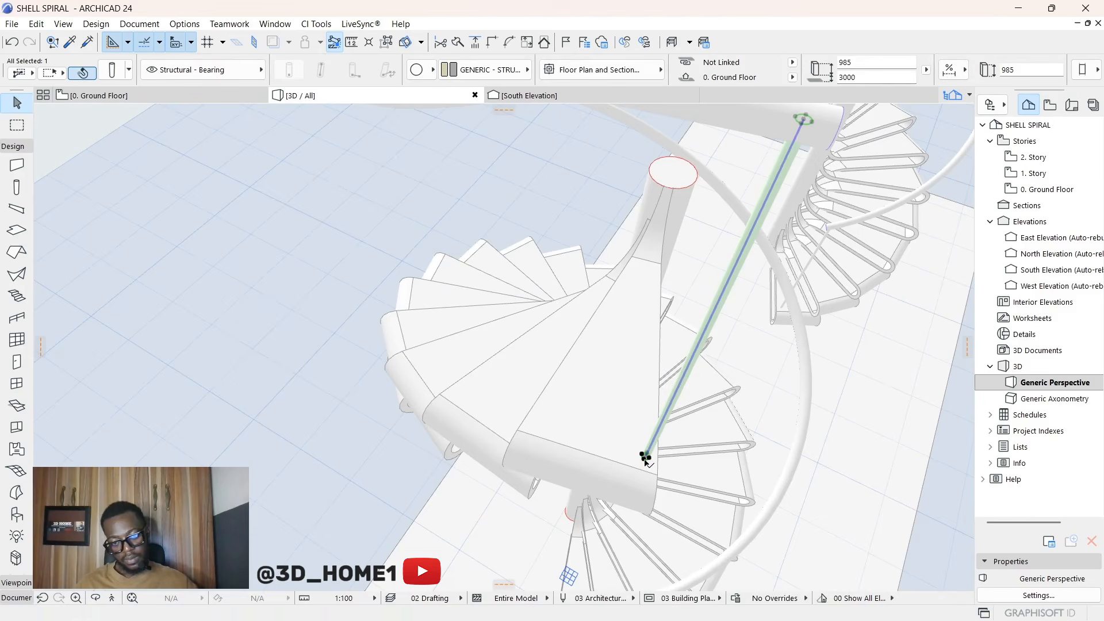
left_click(645, 458)
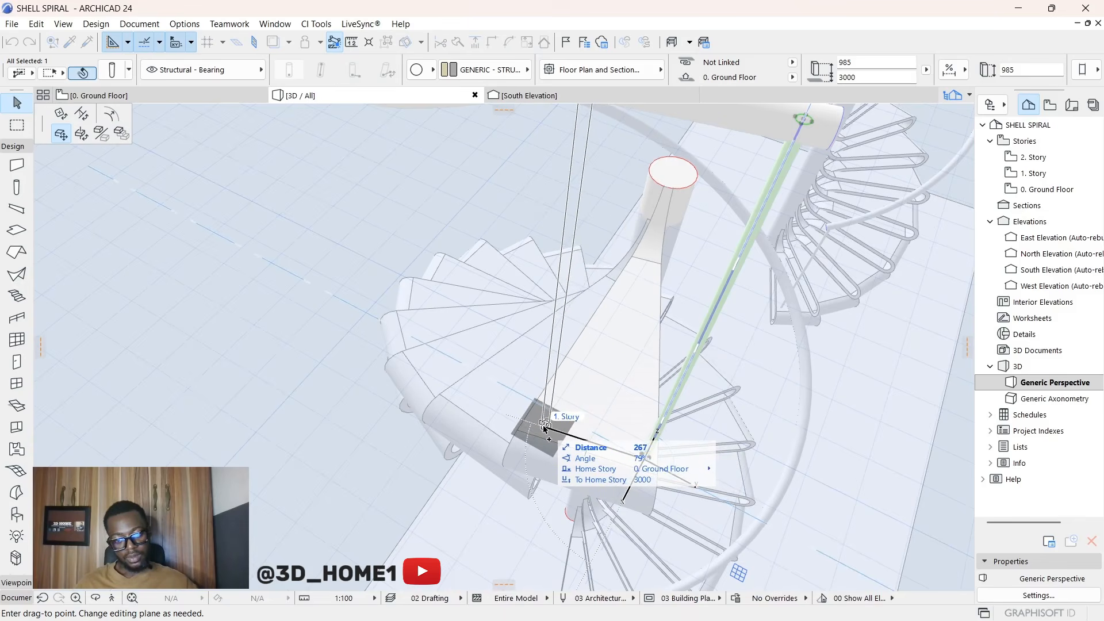
left_click(543, 429)
scroll(569, 466, "down", 1)
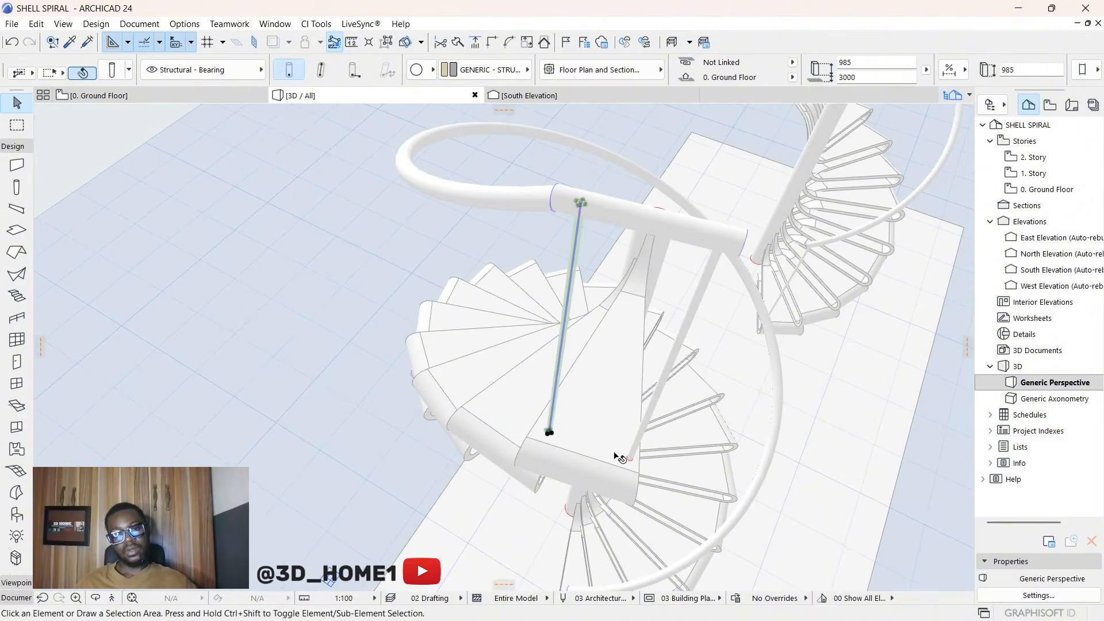
key("Escape")
middle_click_drag(615, 456, 521, 382, "shift")
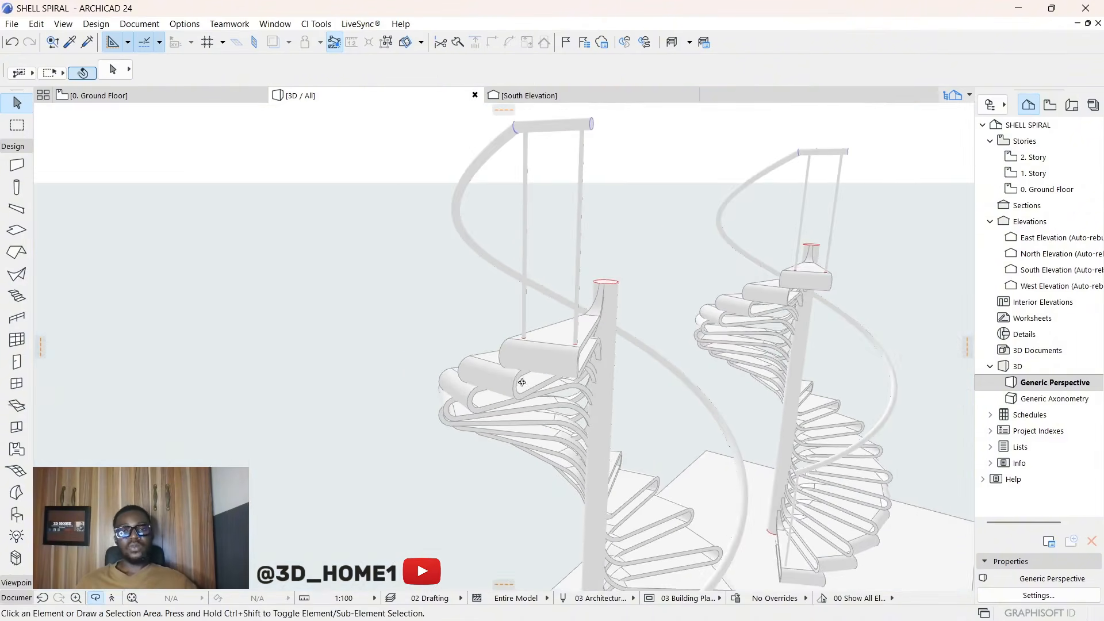
scroll(476, 302, "down", 4)
middle_click_drag(561, 424, 536, 397, "shift")
scroll(693, 467, "up", 2)
middle_click_drag(535, 452, 571, 451, "shift")
scroll(612, 465, "up", 2)
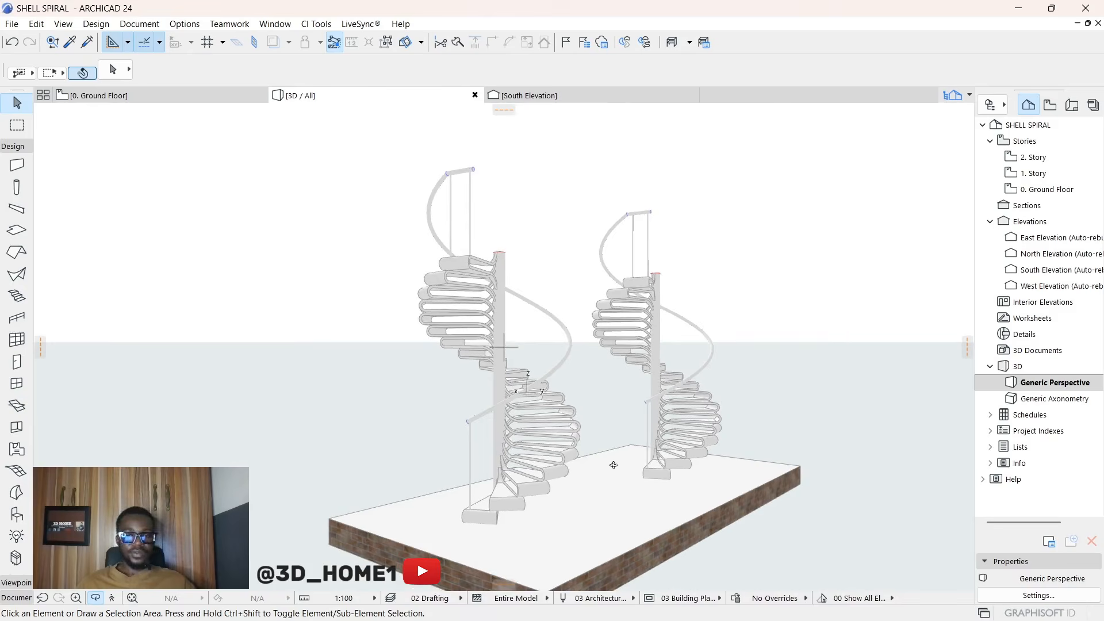